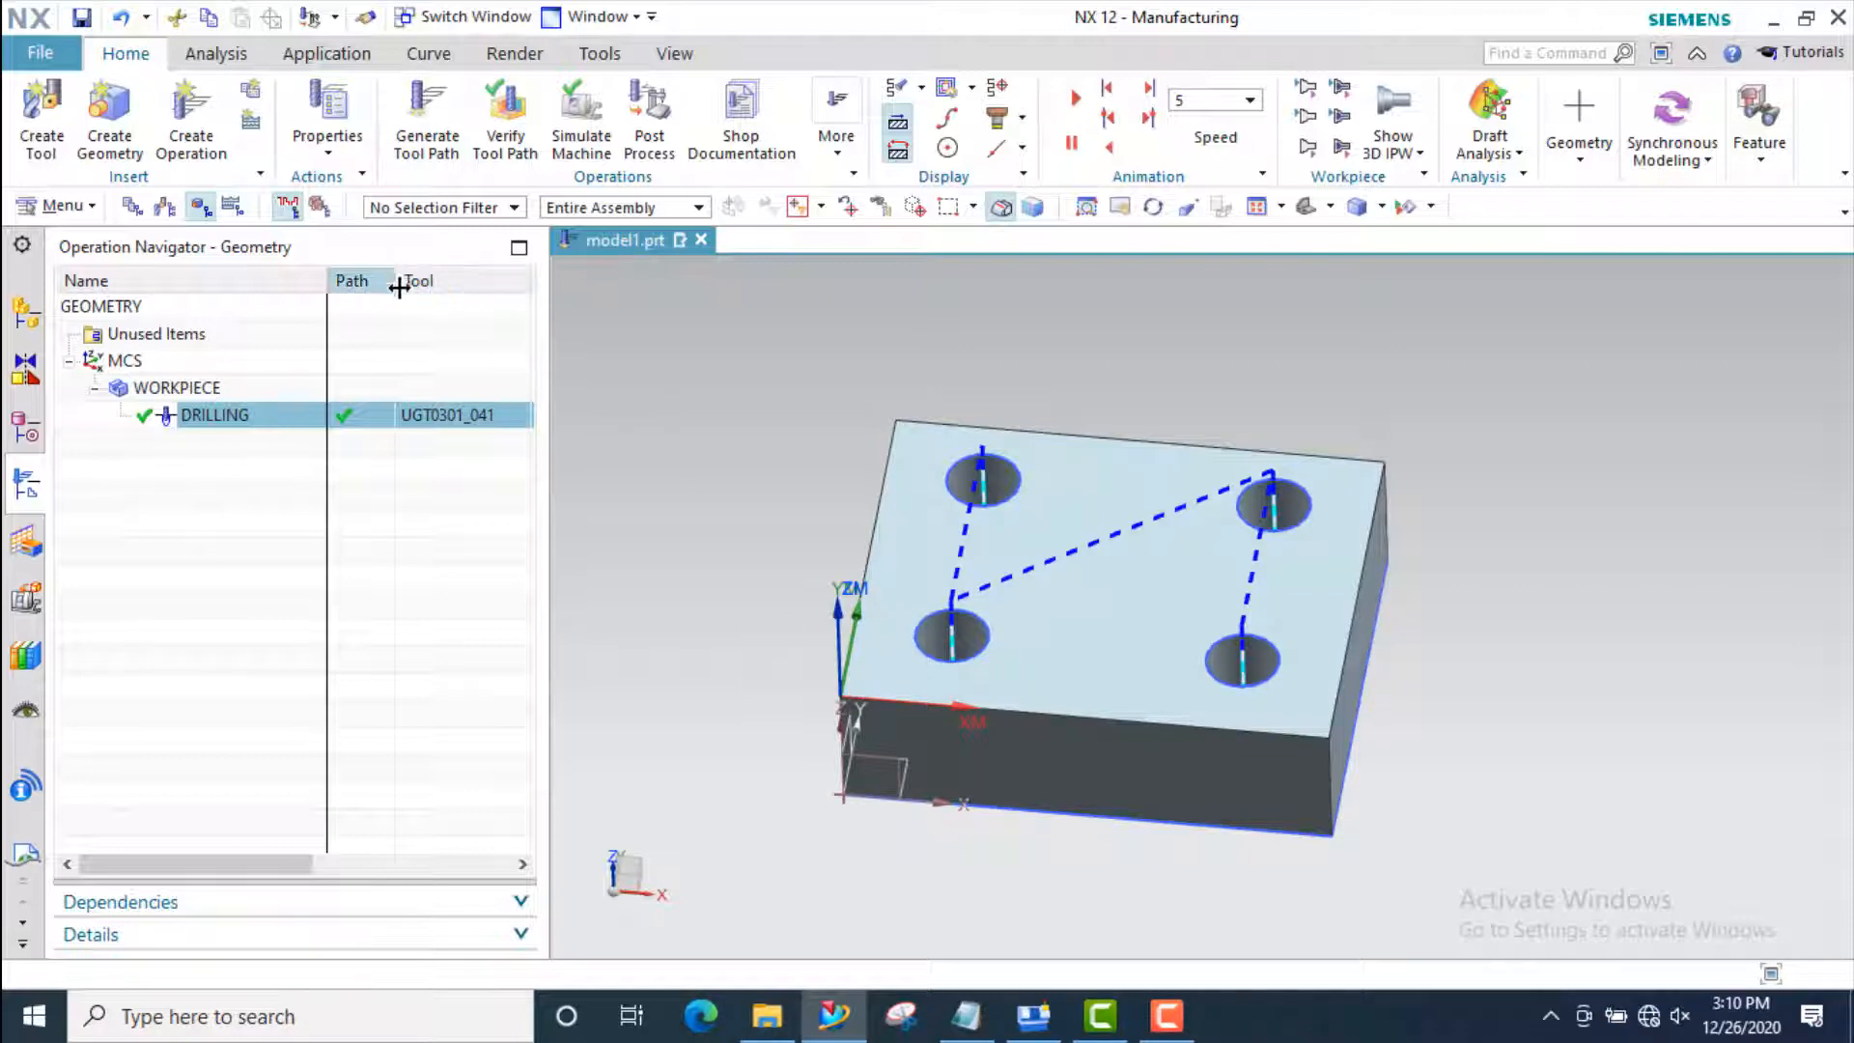
left_click(193, 114)
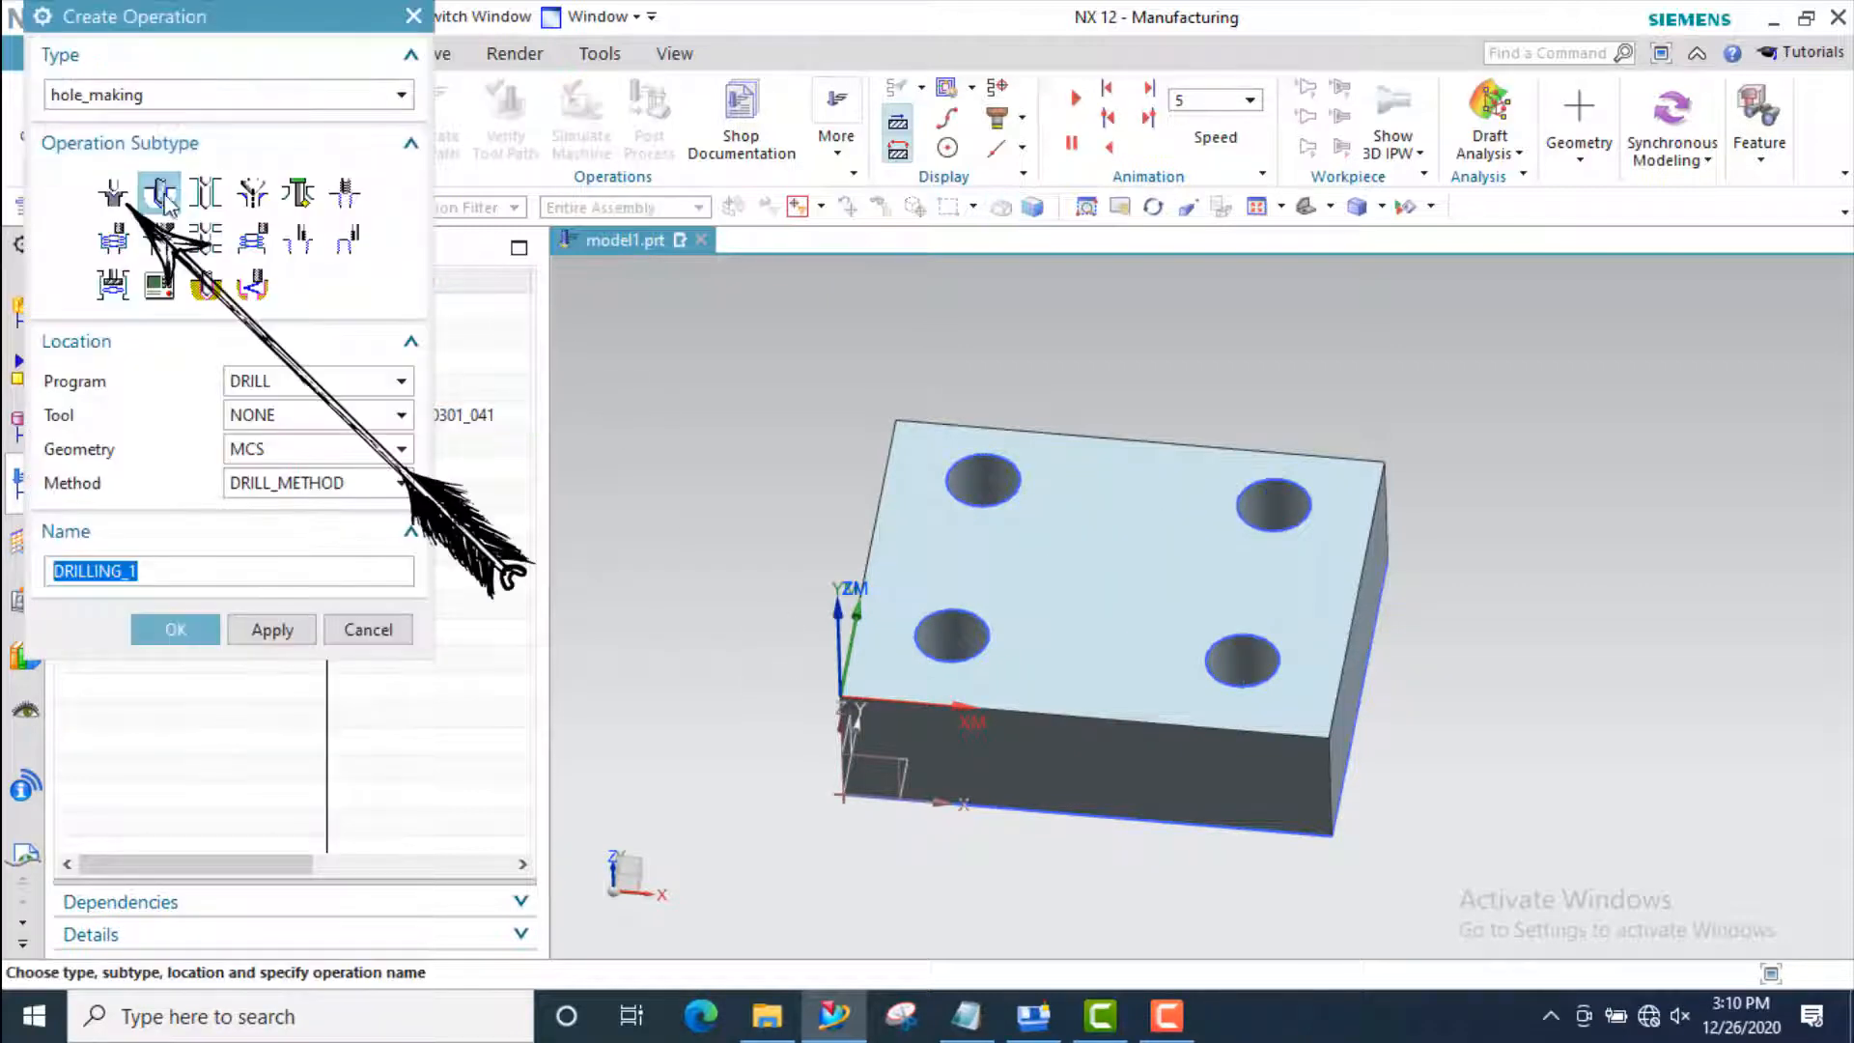
mouse_move(119, 203)
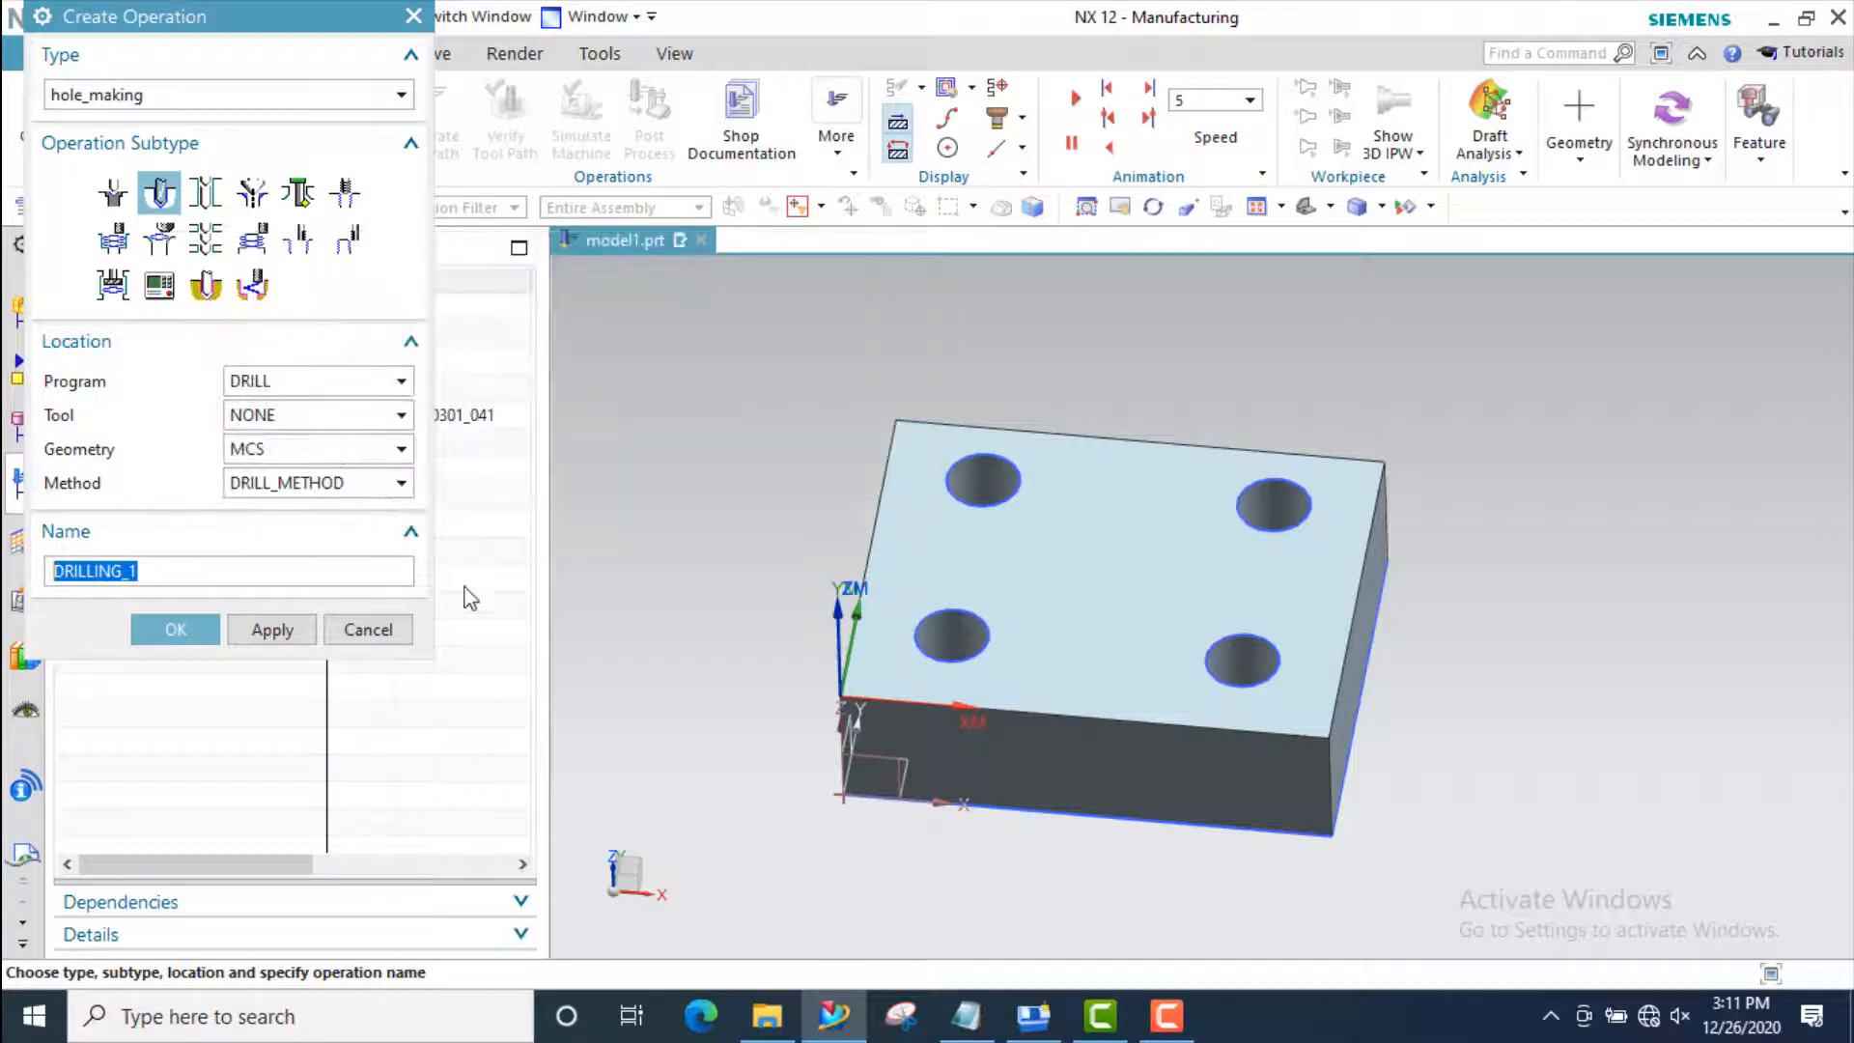
scroll(977, 510, "down", 1)
scroll(1107, 580, "up", 1)
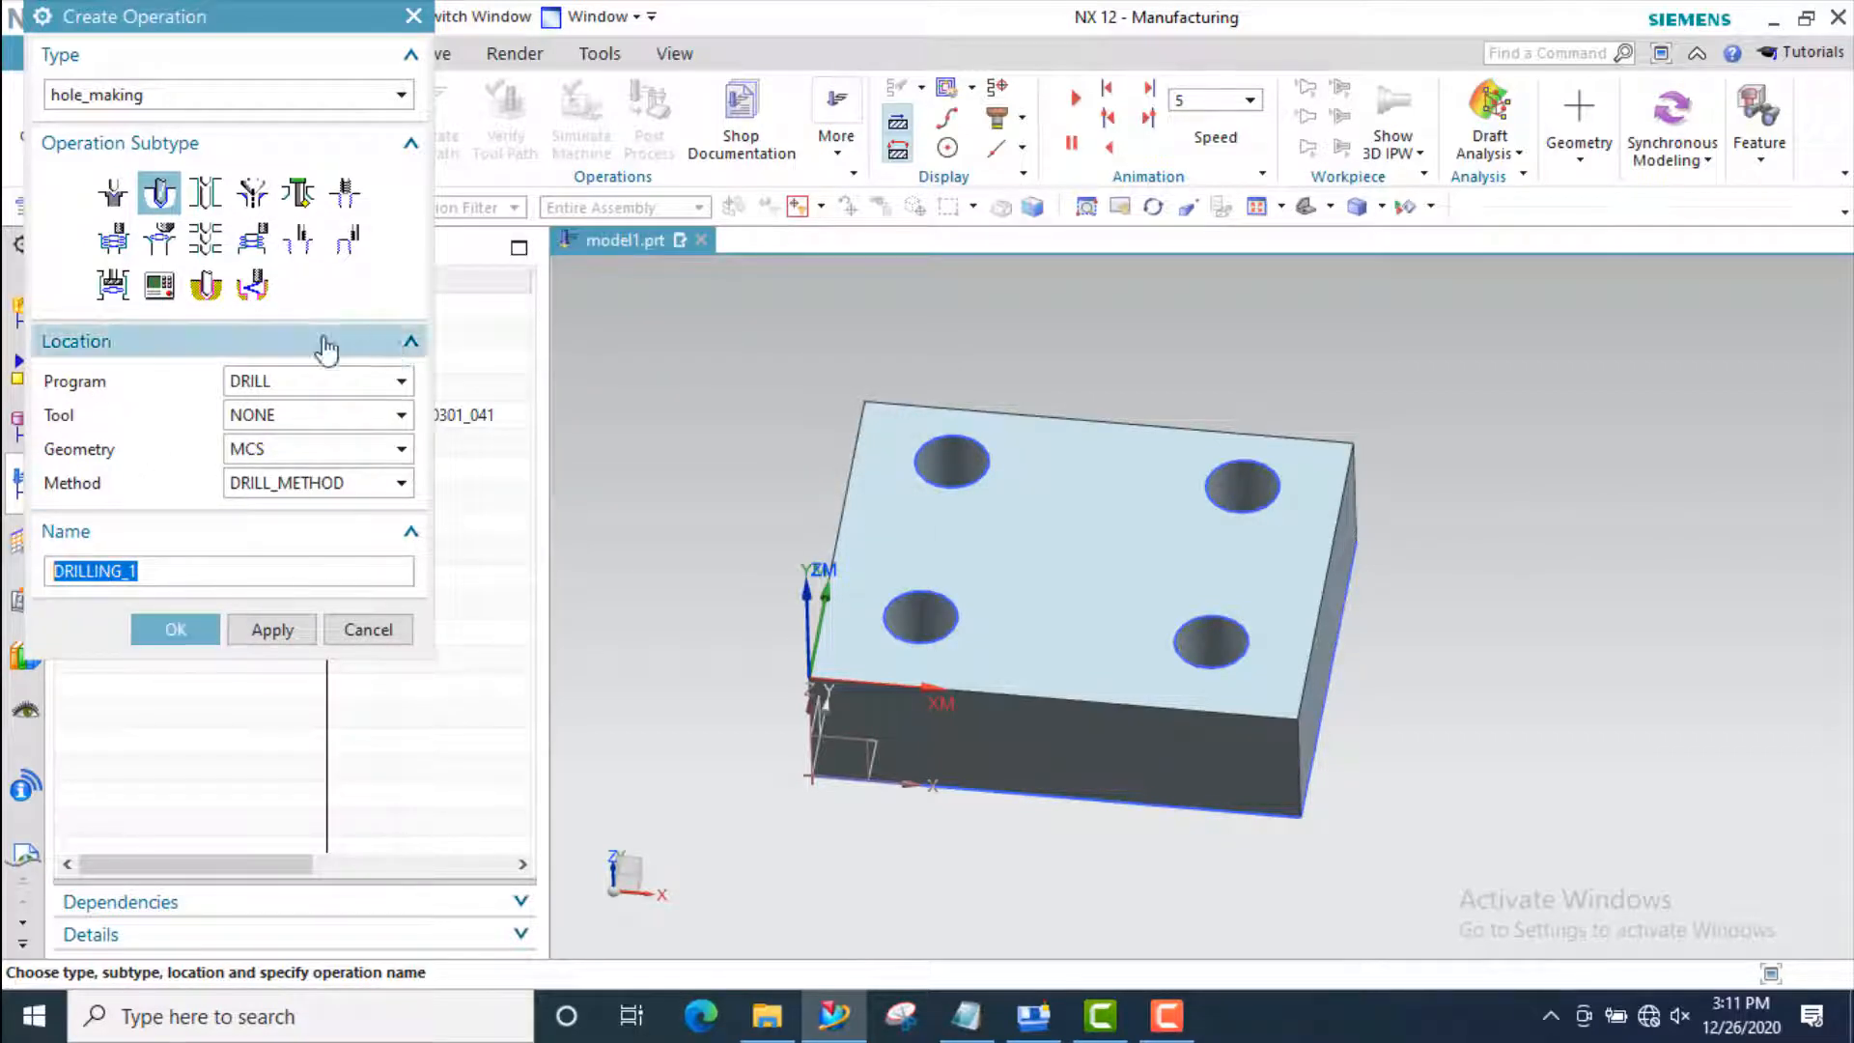
left_click(364, 632)
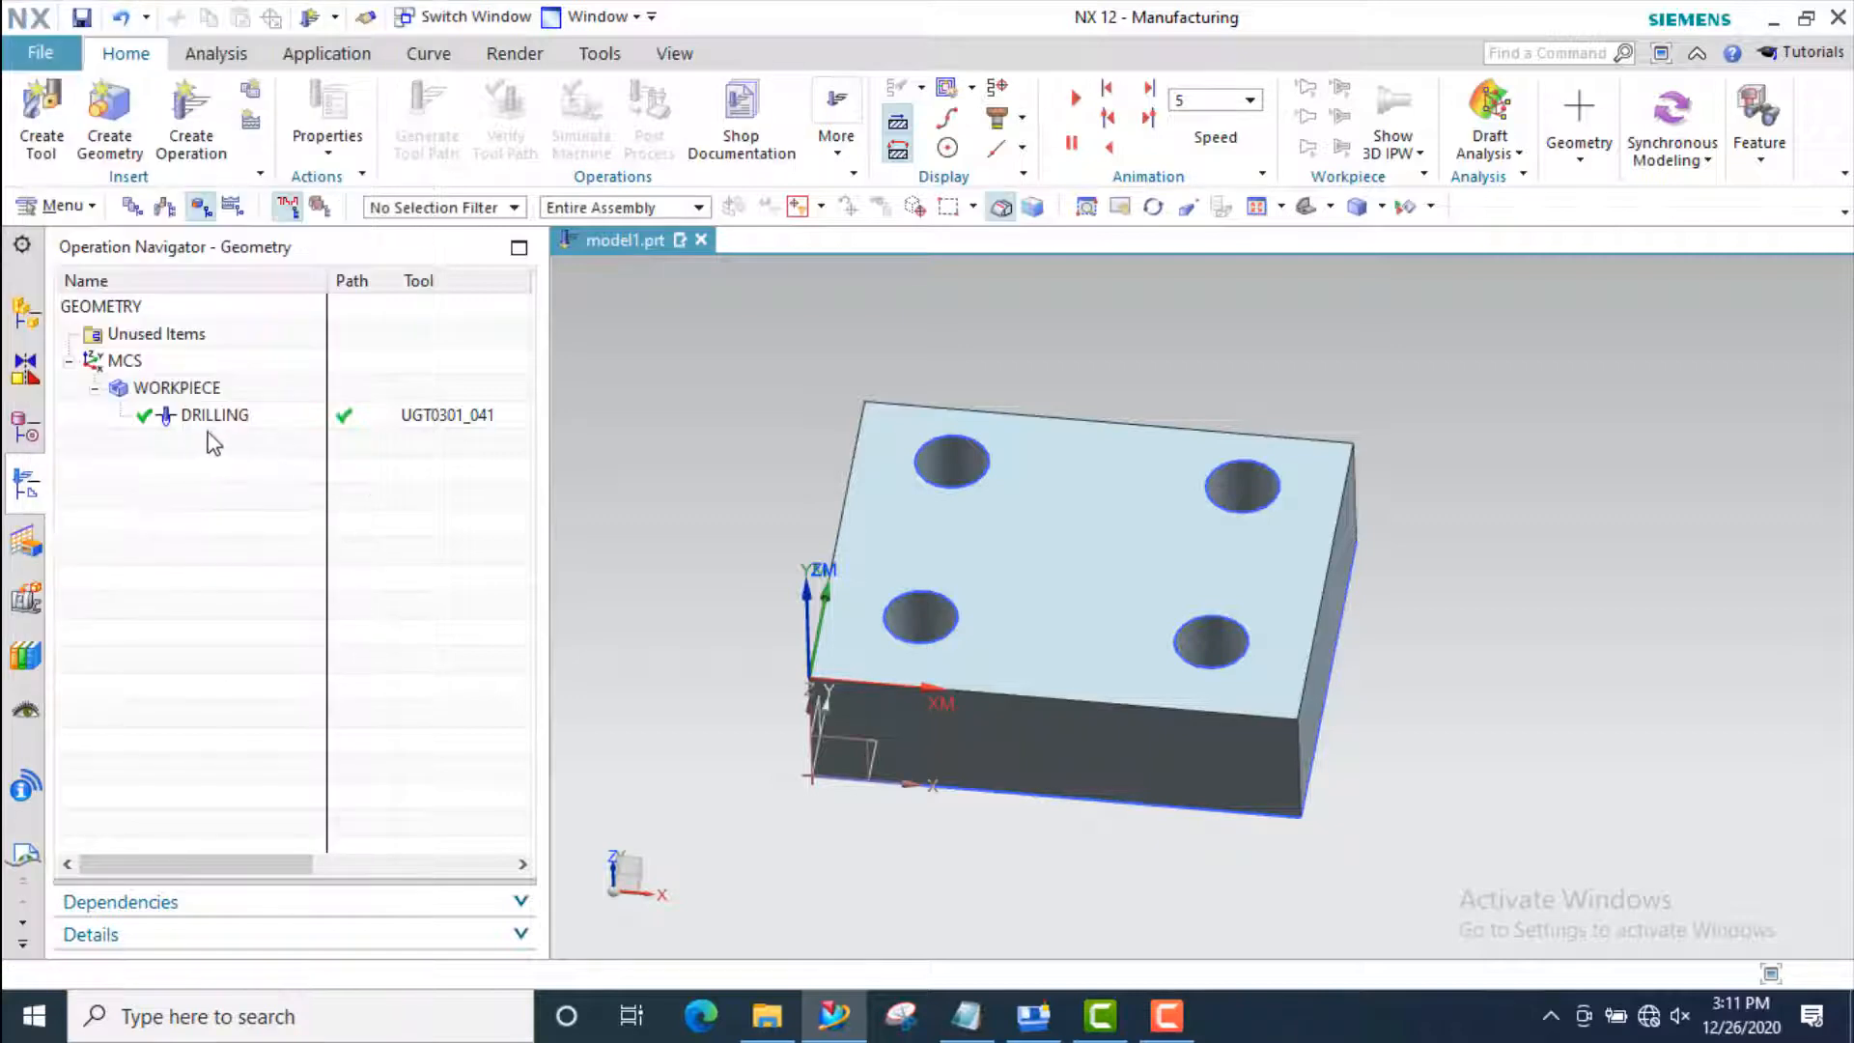
double_click(300, 415)
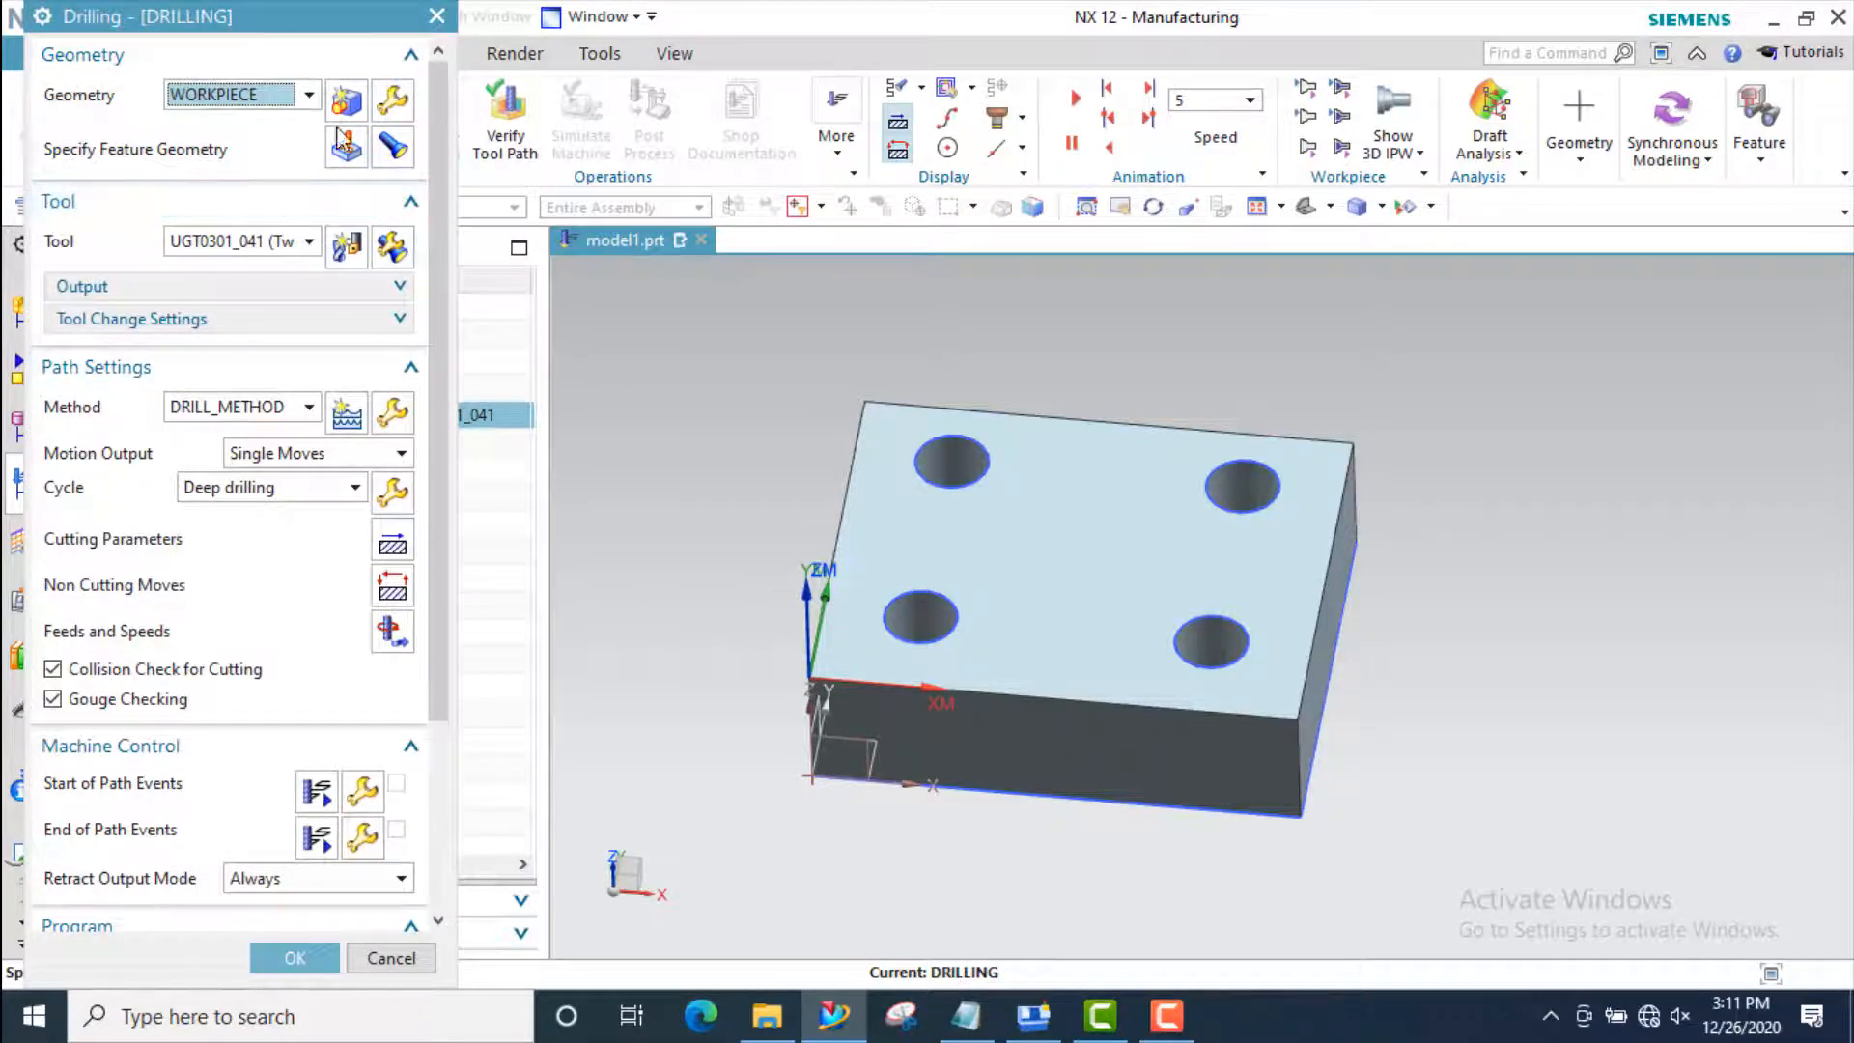
left_click(436, 18)
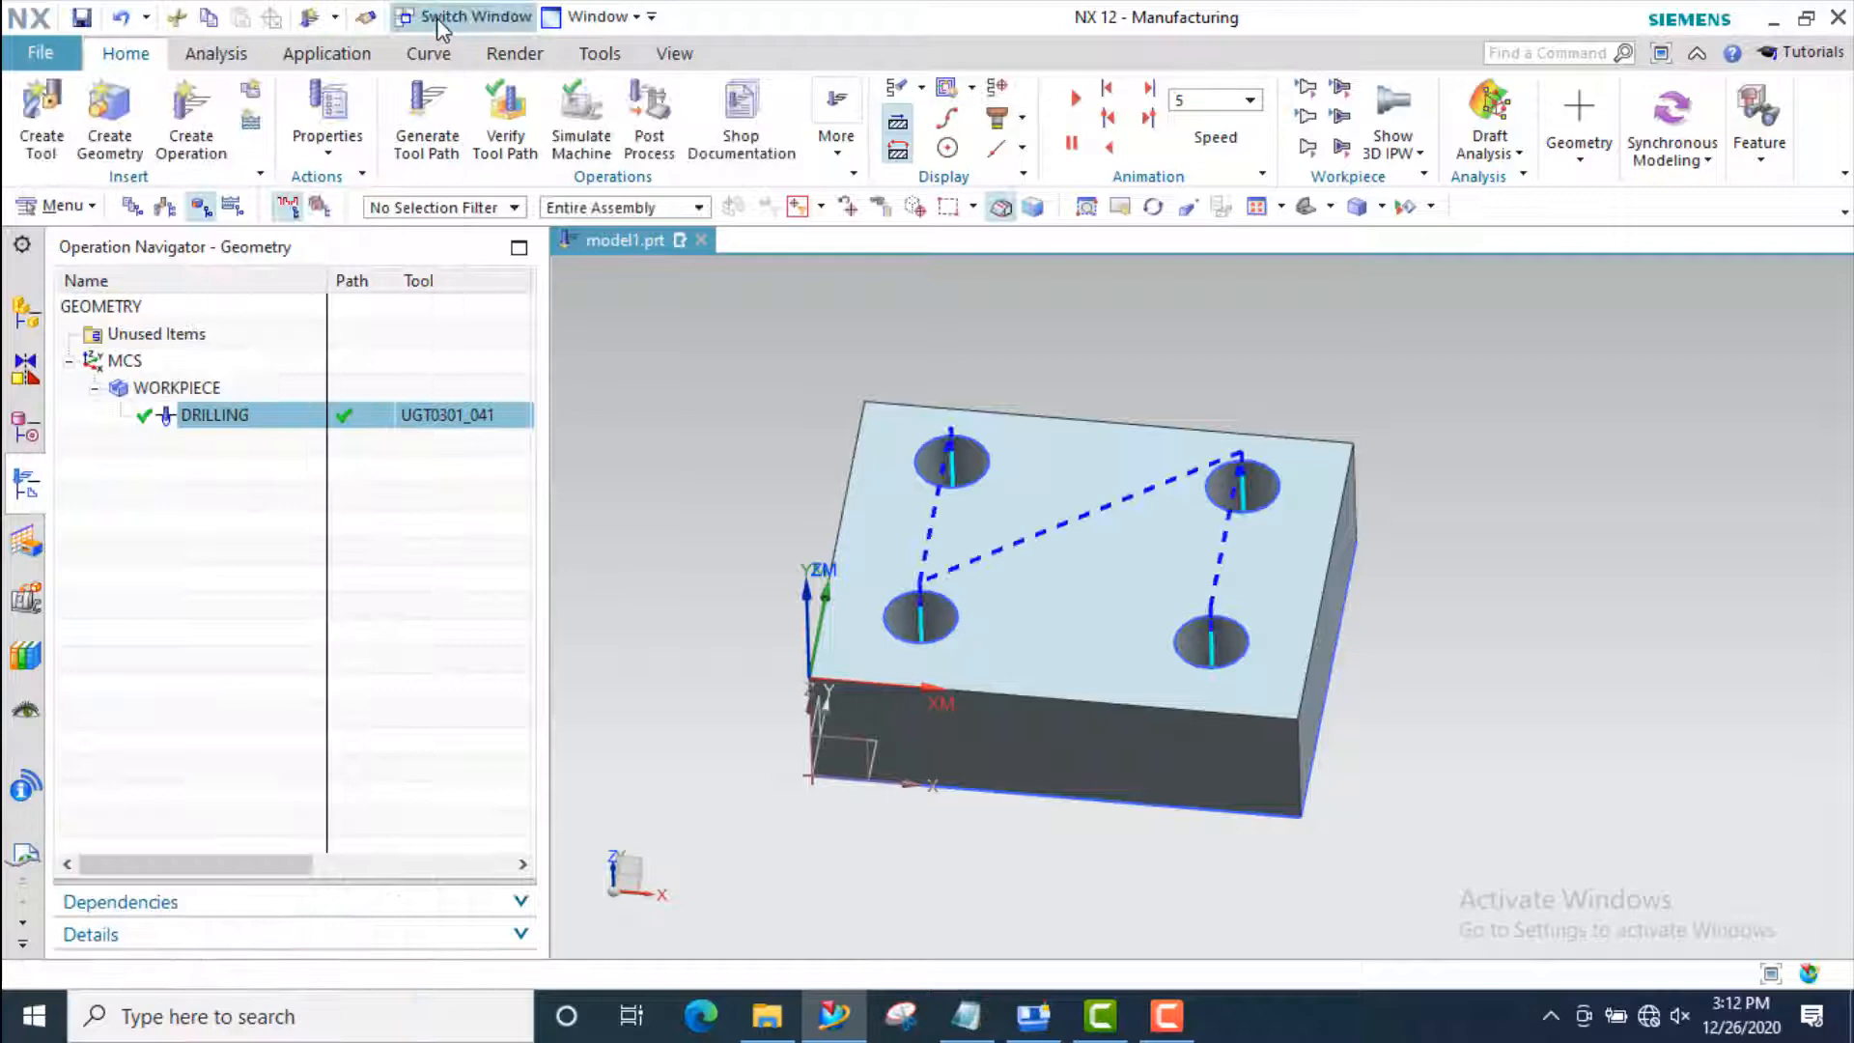
left_click(307, 413)
left_click(372, 412)
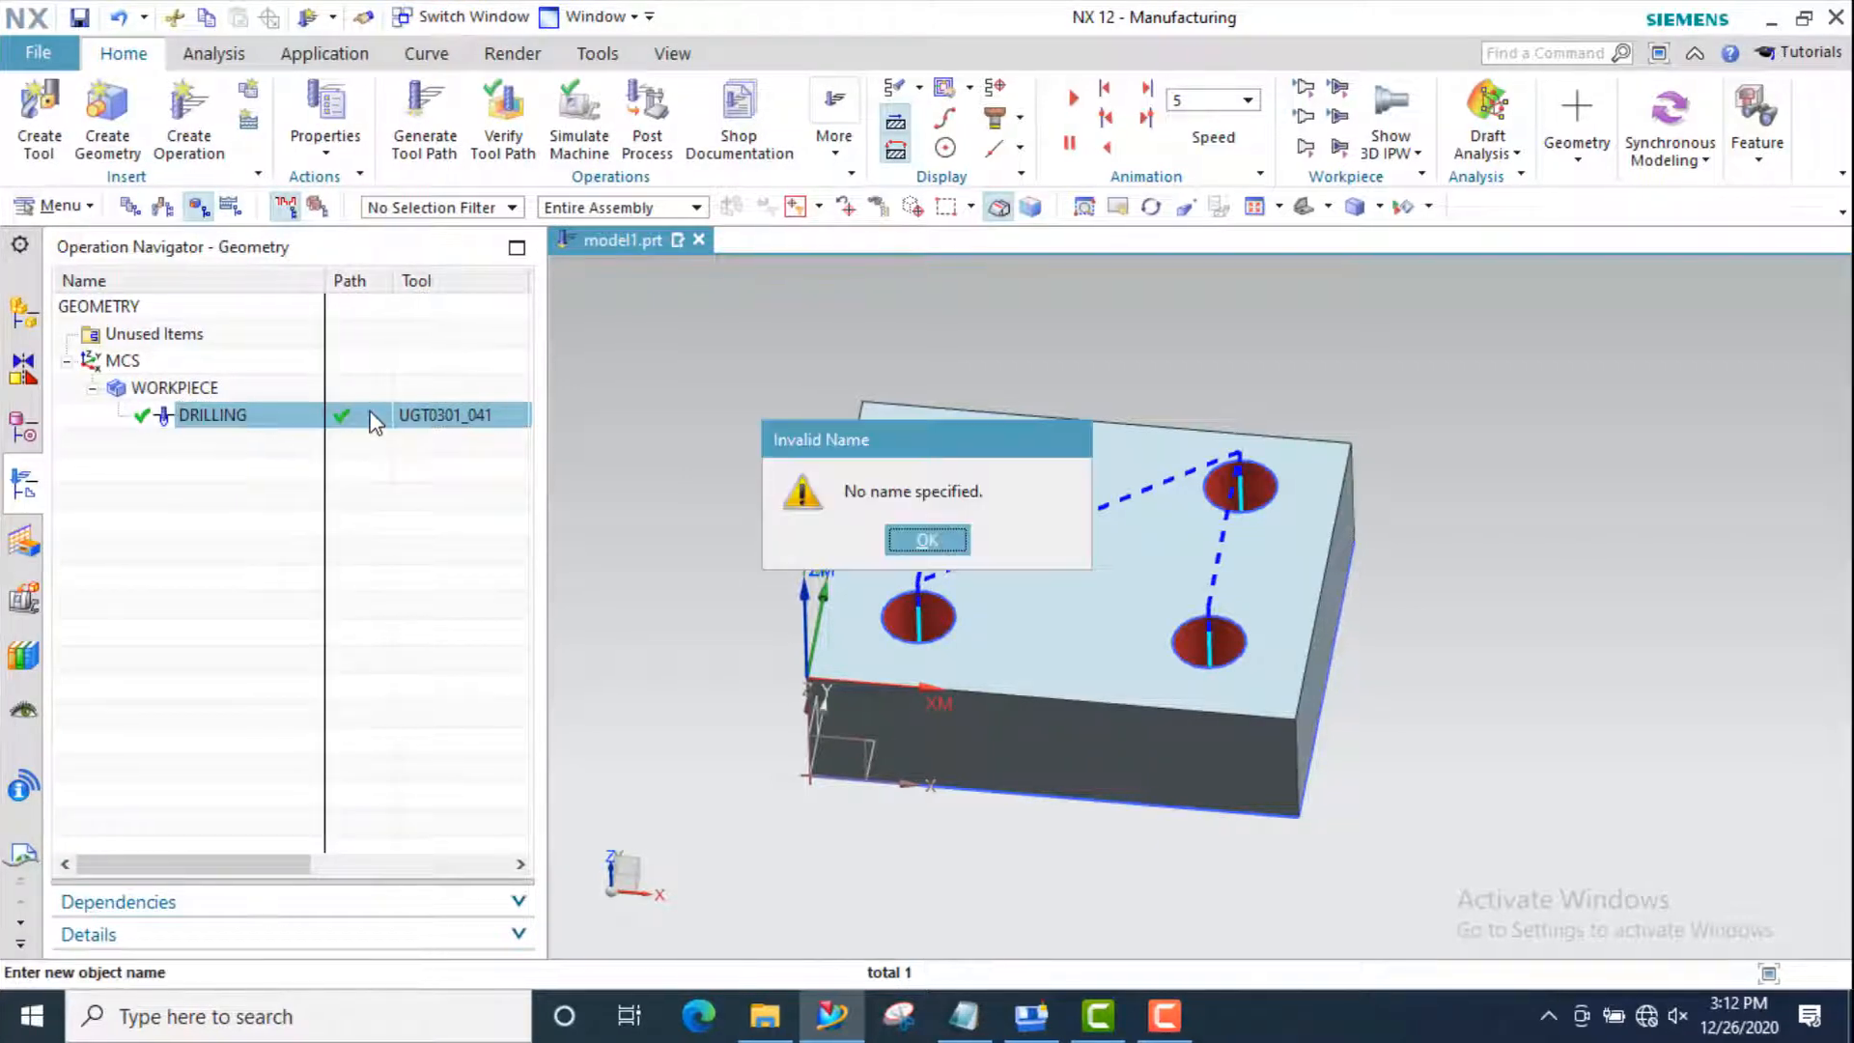
left_click(908, 541)
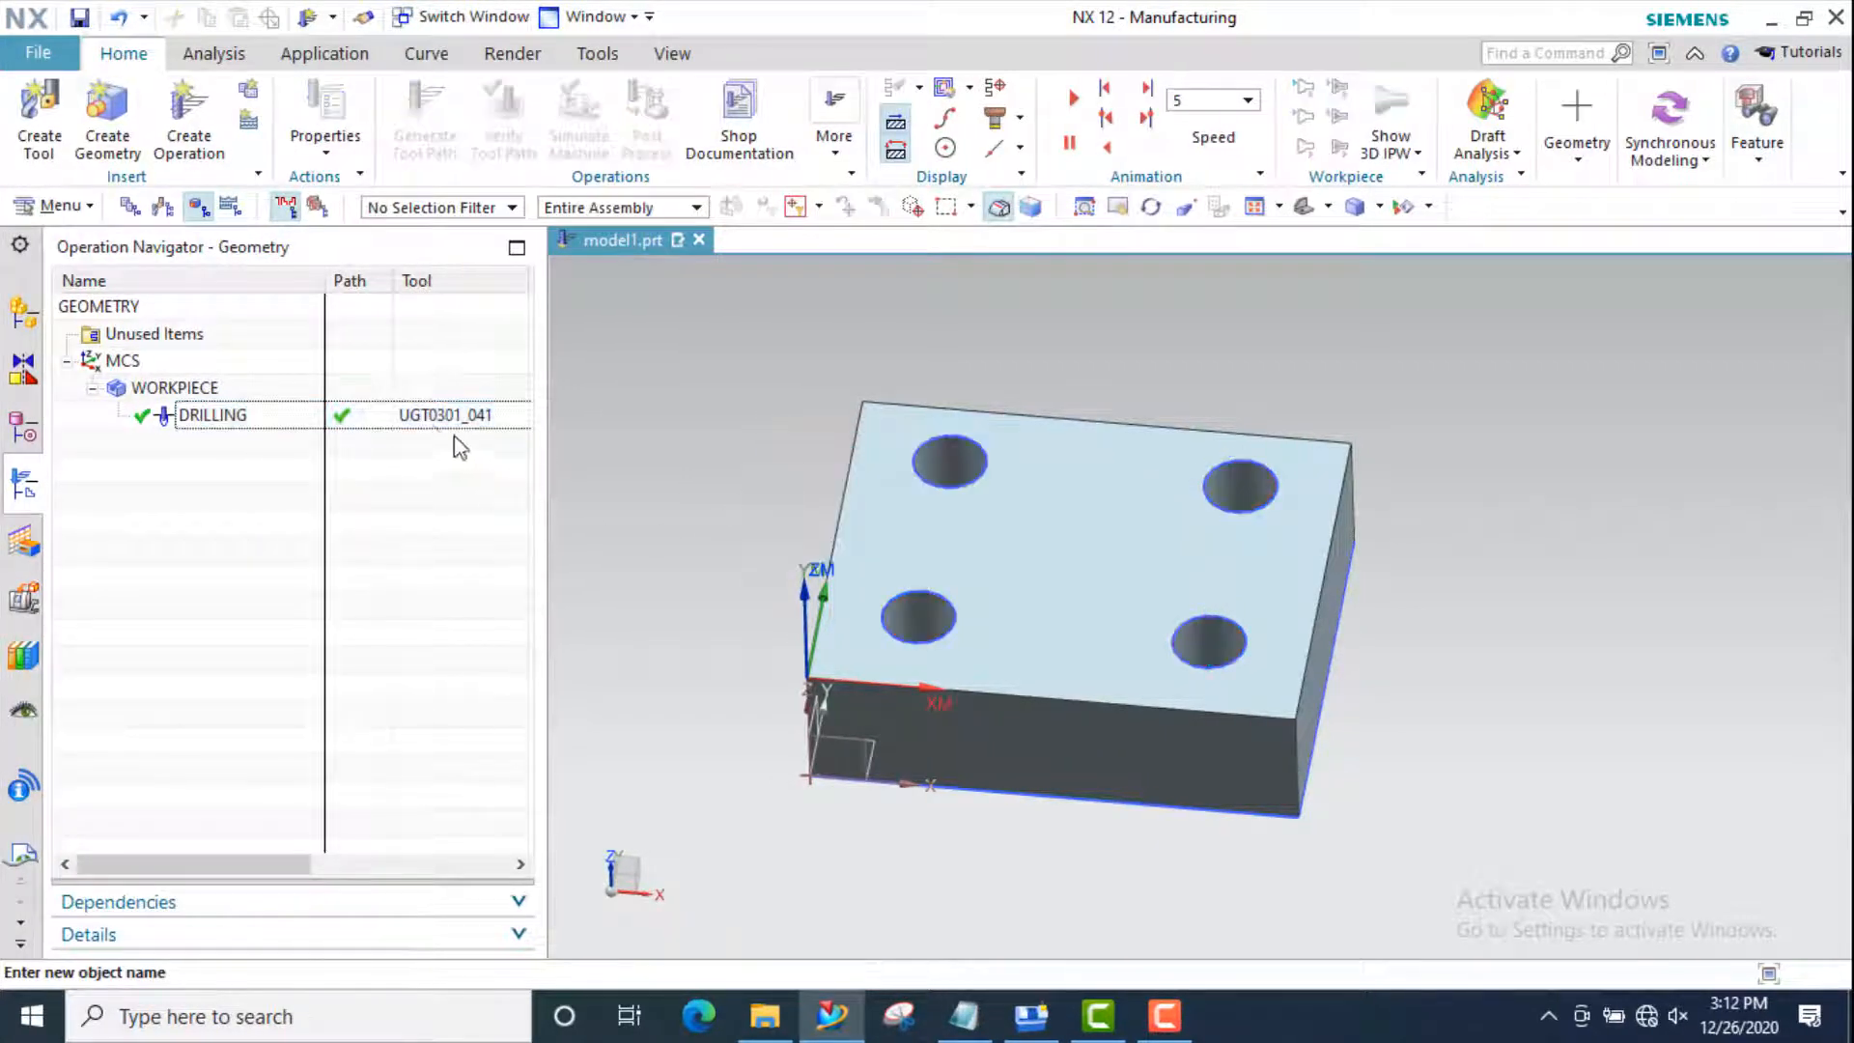
Delete the existing DRILLING operation under WORKPIECE
left_click(431, 423)
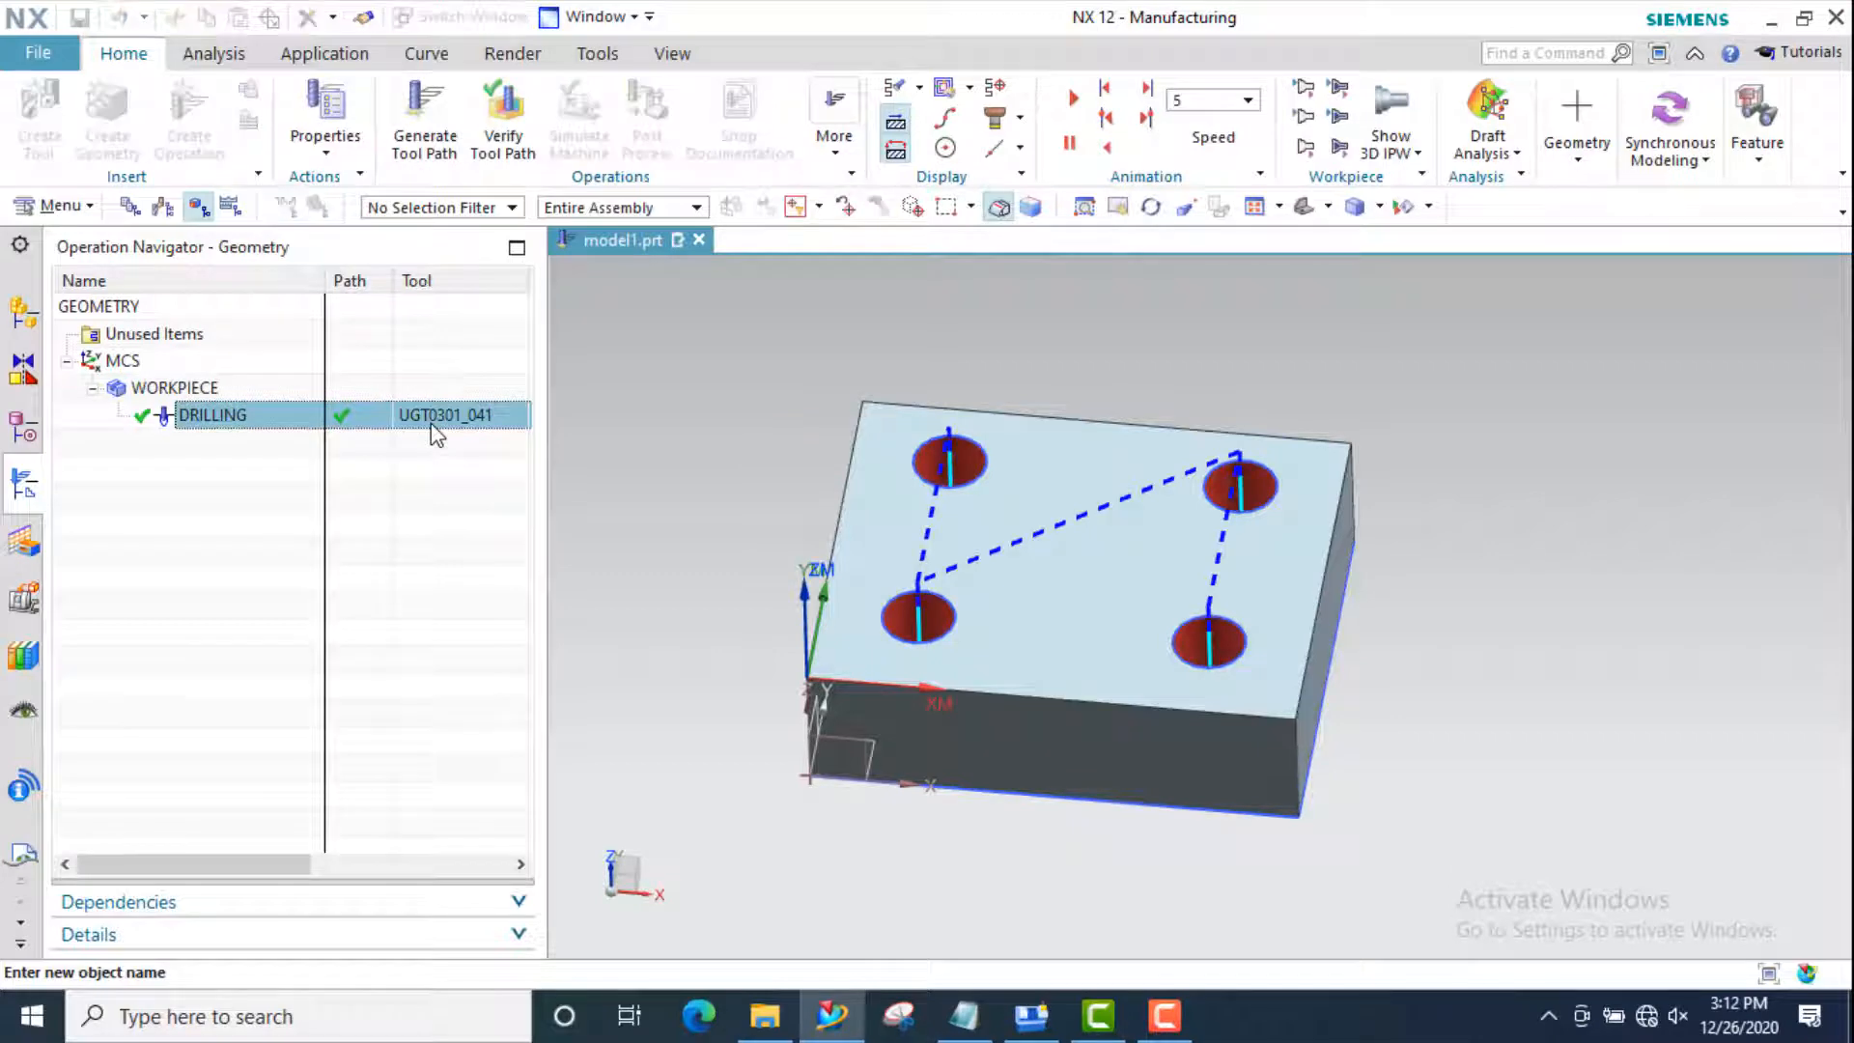
key("ctrl+d")
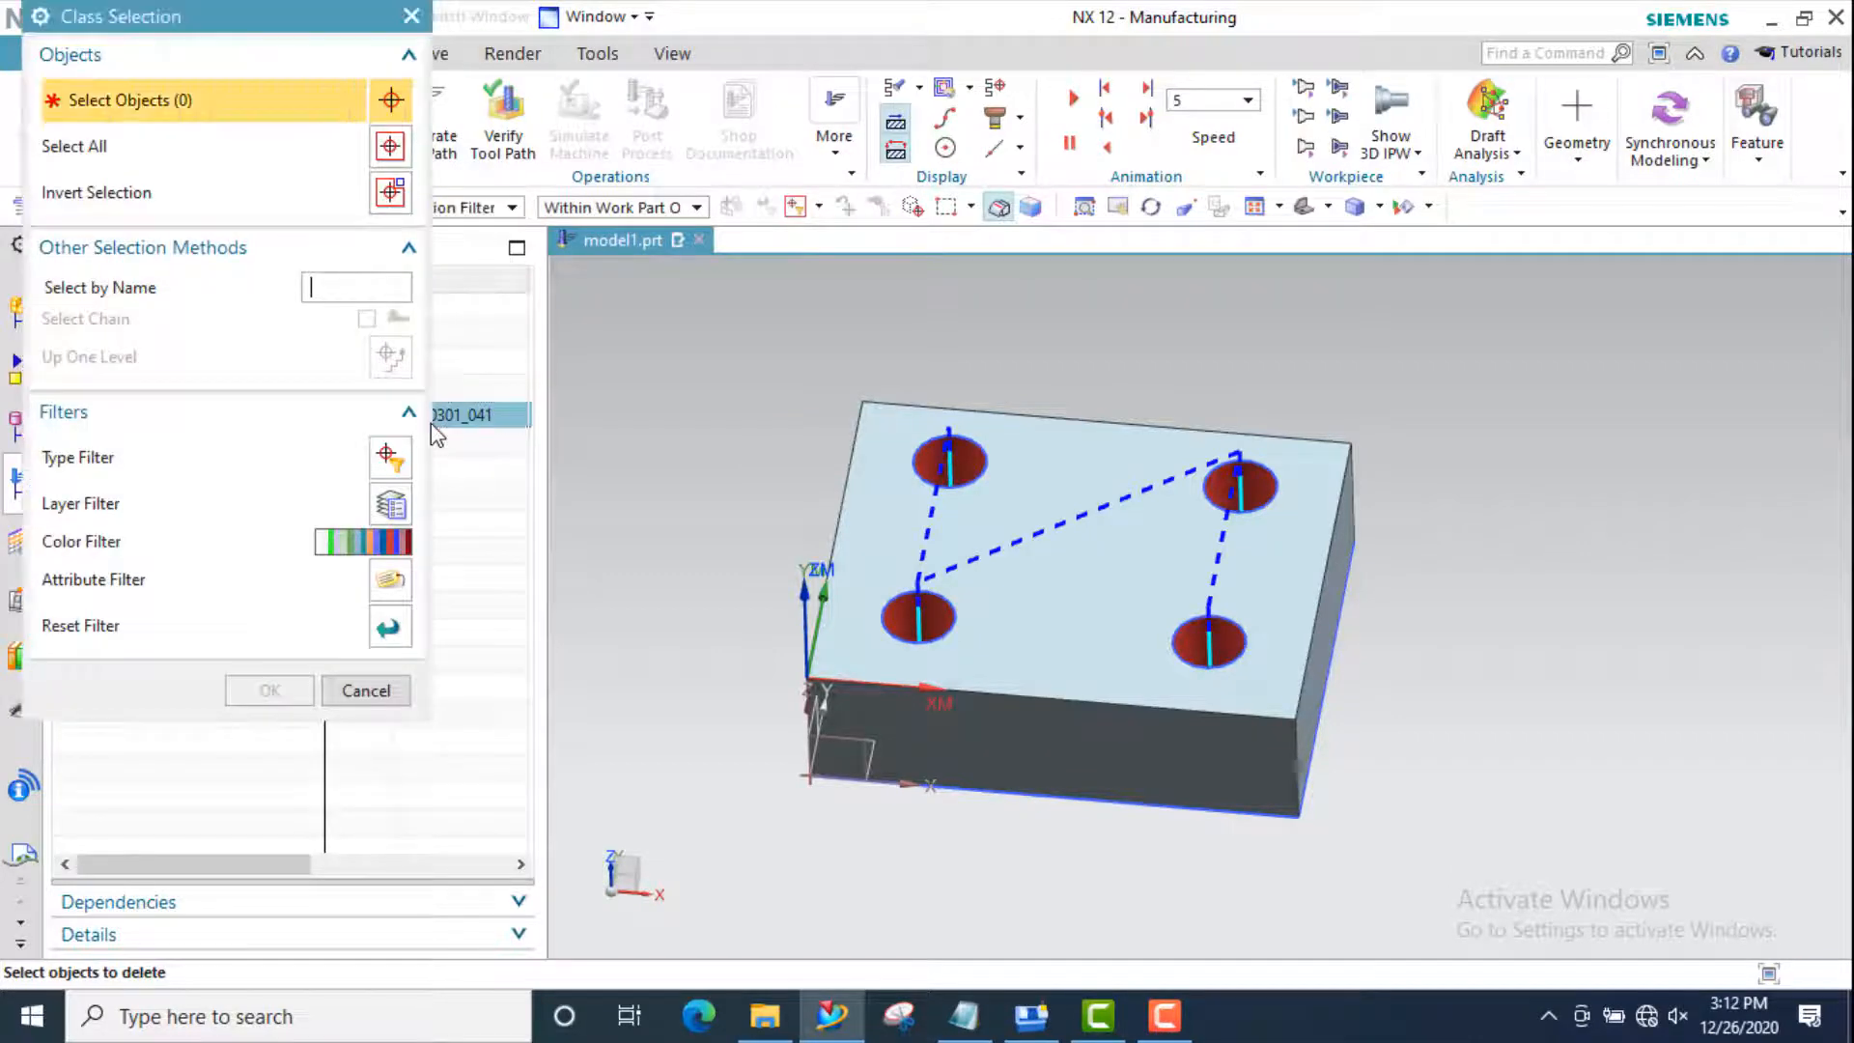
left_click(344, 692)
right_click(432, 425)
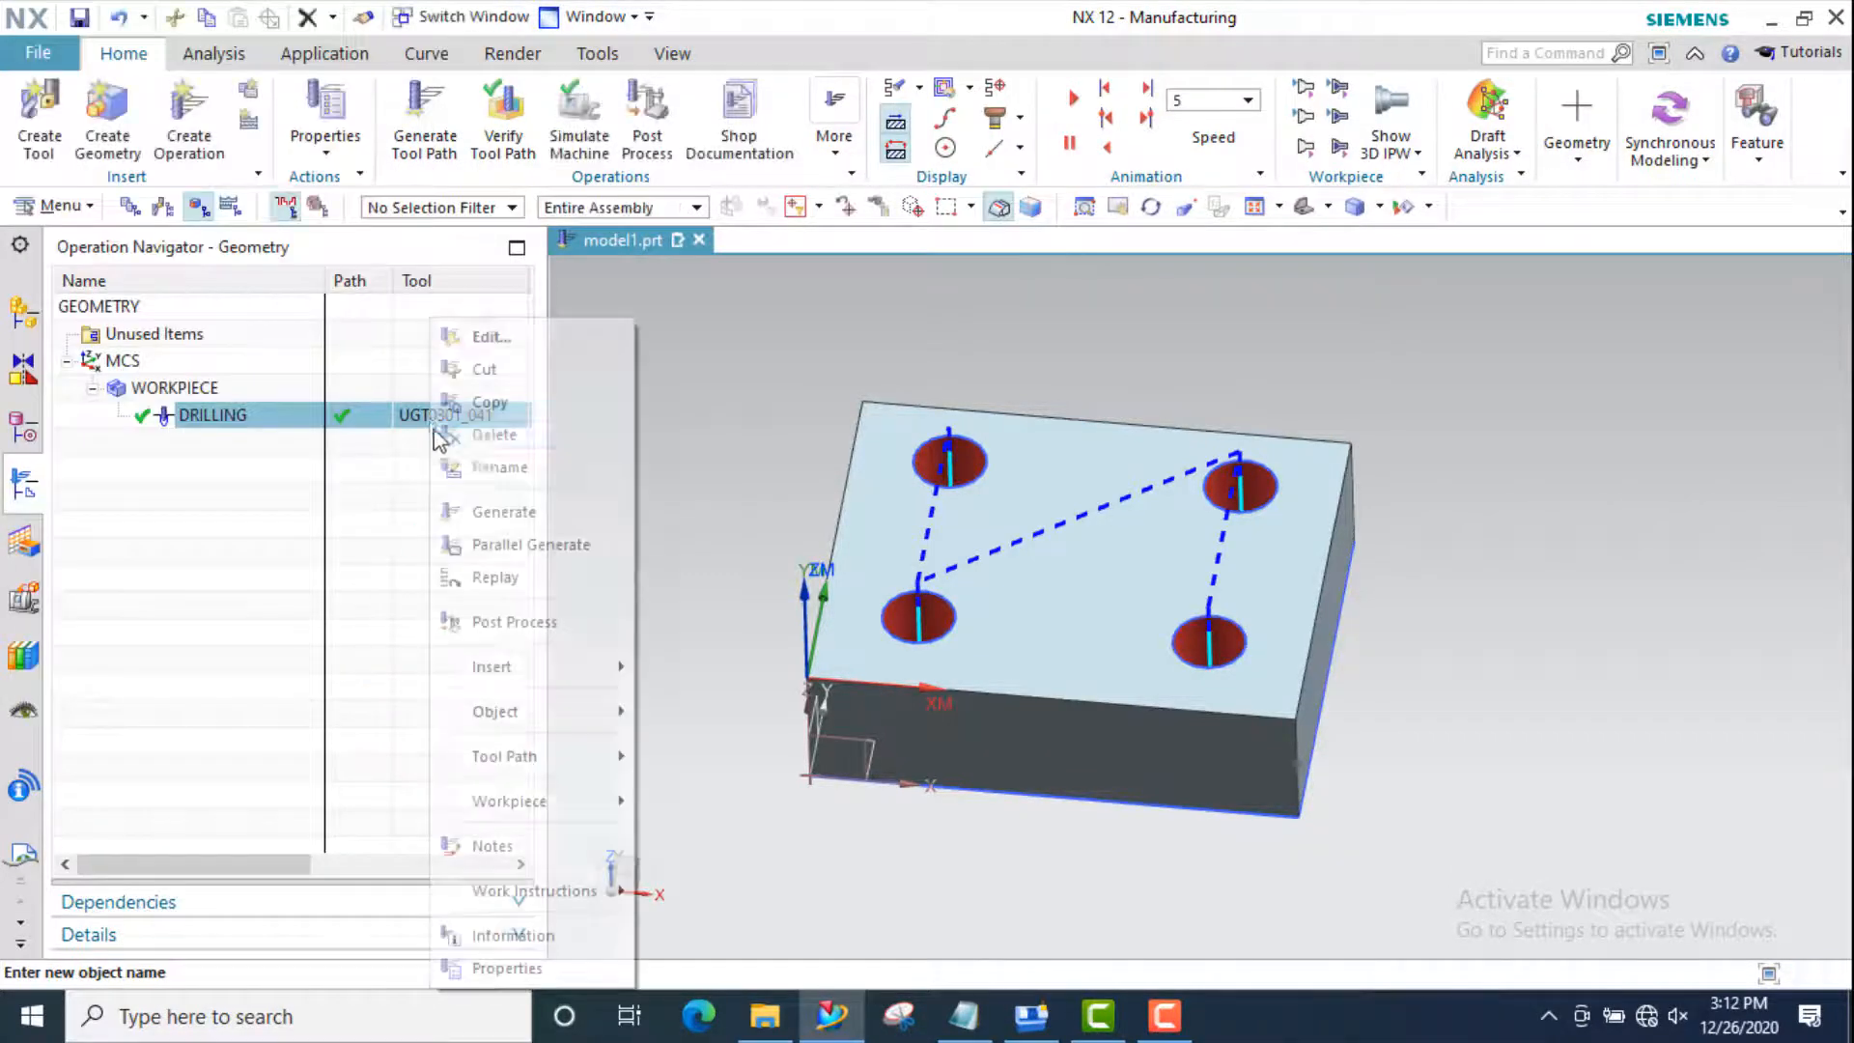
left_click(491, 435)
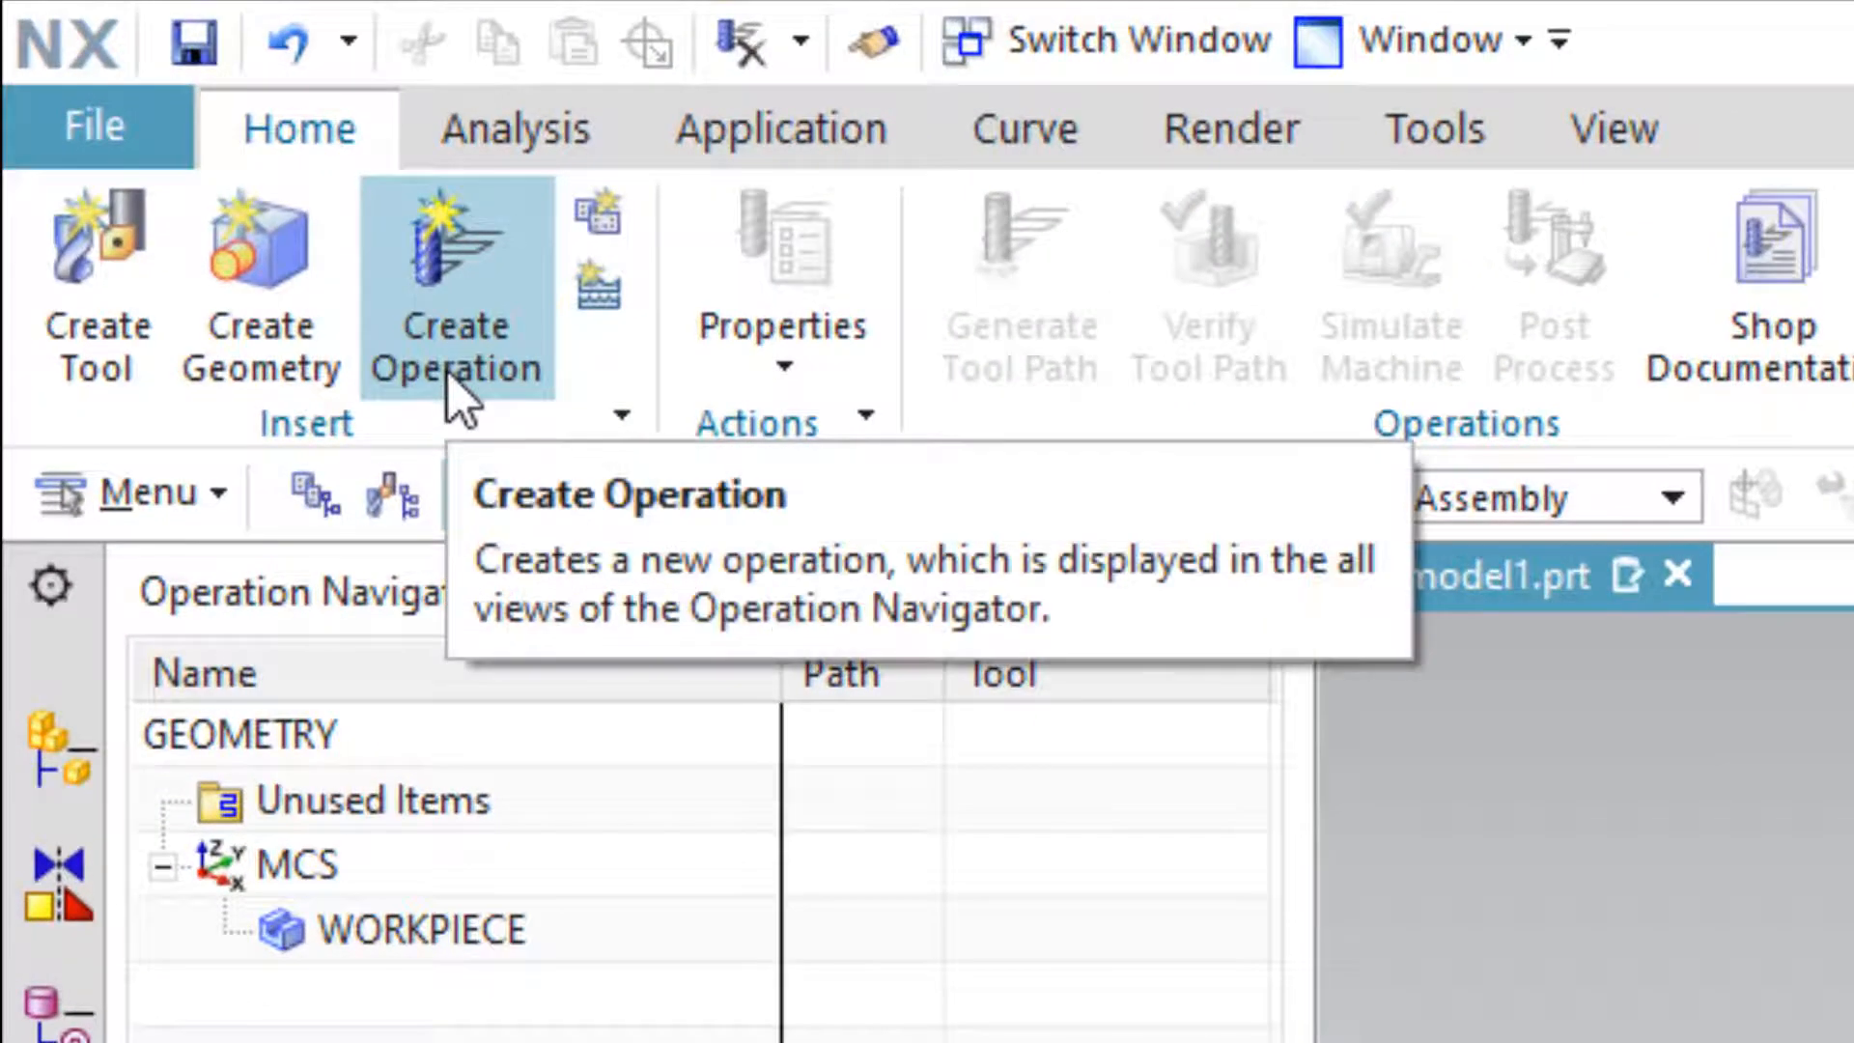
Create a hole_making Drilling operation named DRILLING with program DRILL, geometry MCS and method DRILL_METHOD
left_click(454, 391)
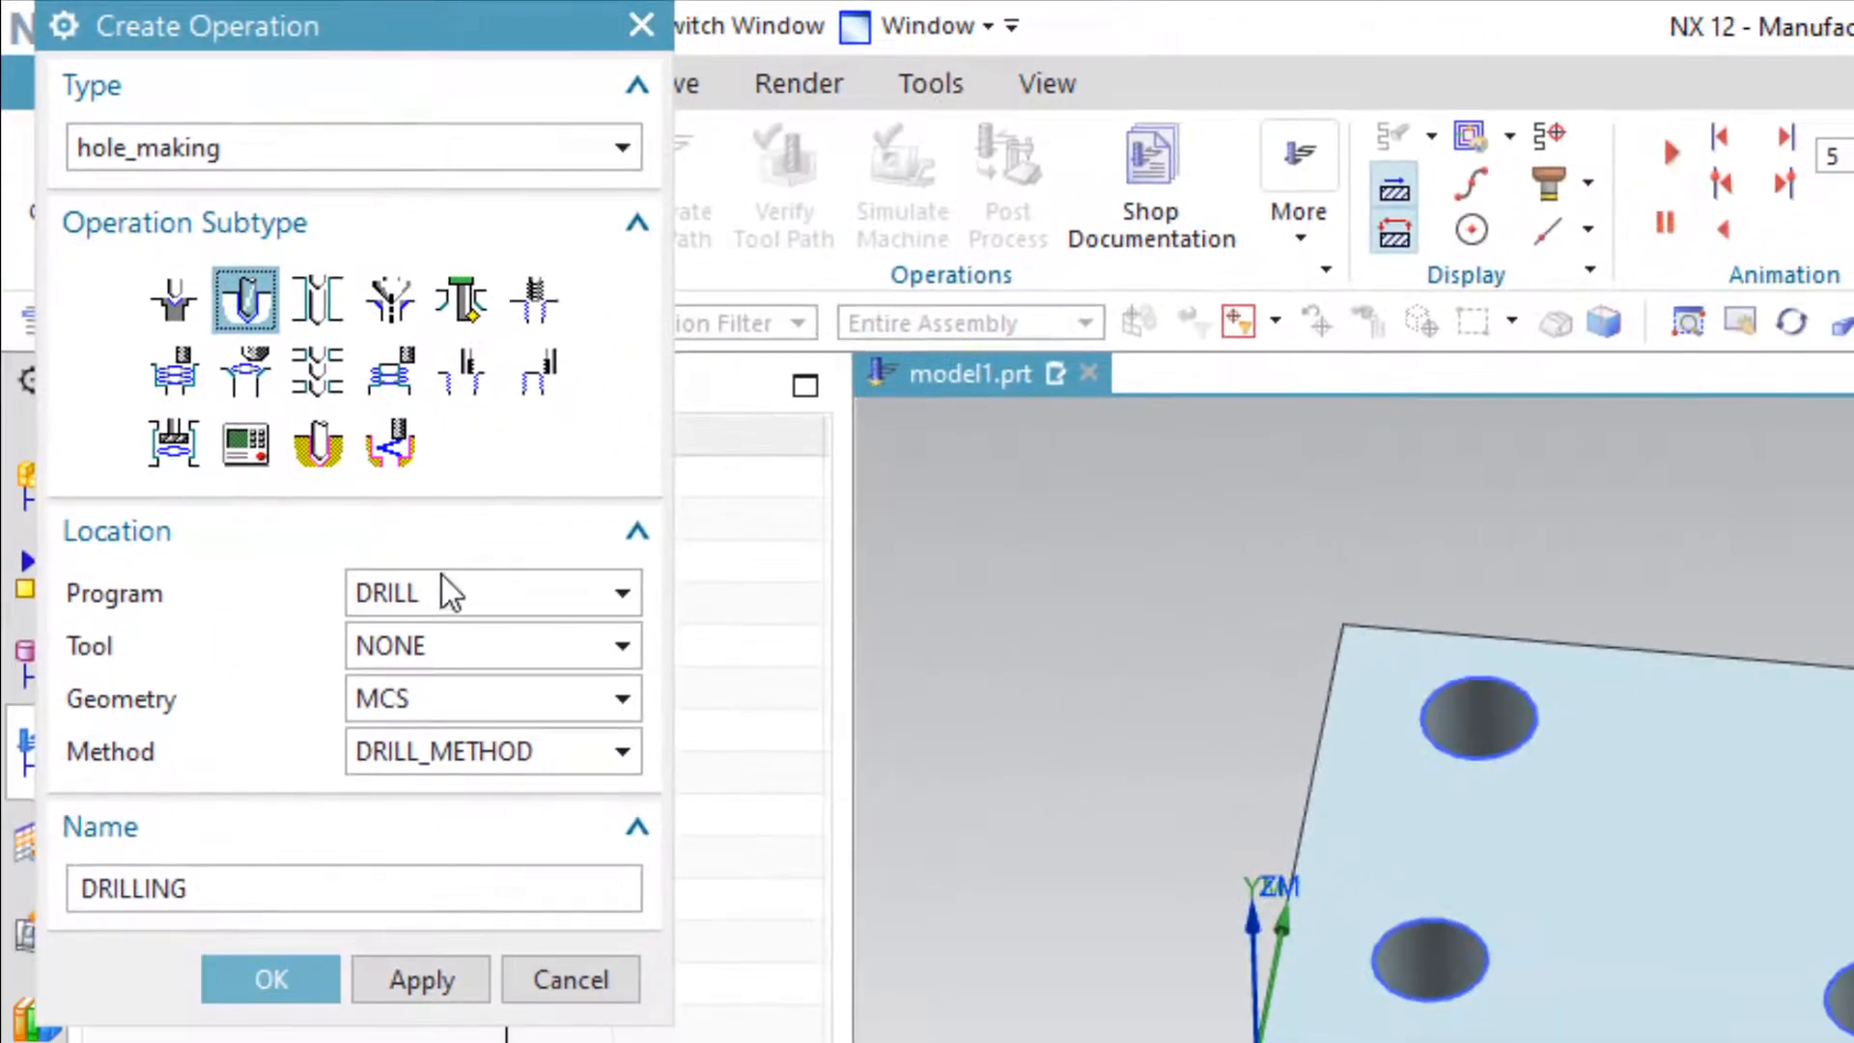
left_click(437, 599)
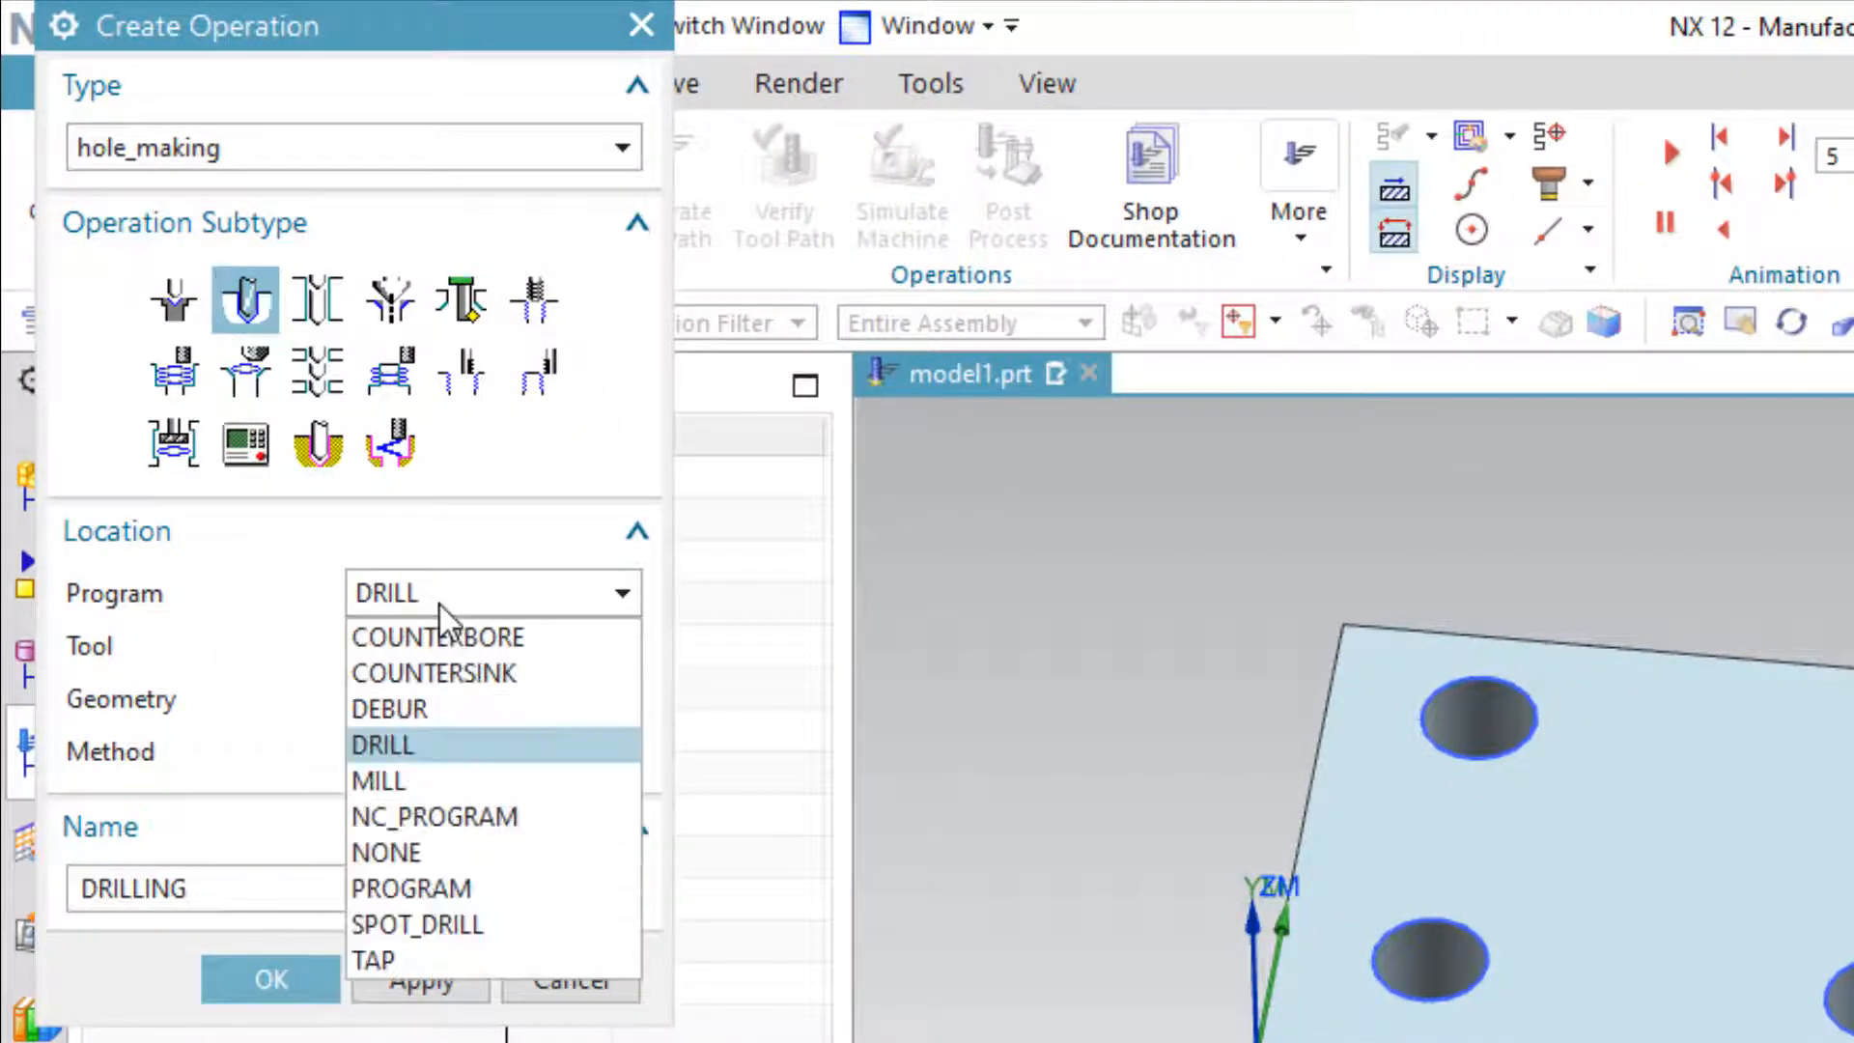
left_click(519, 589)
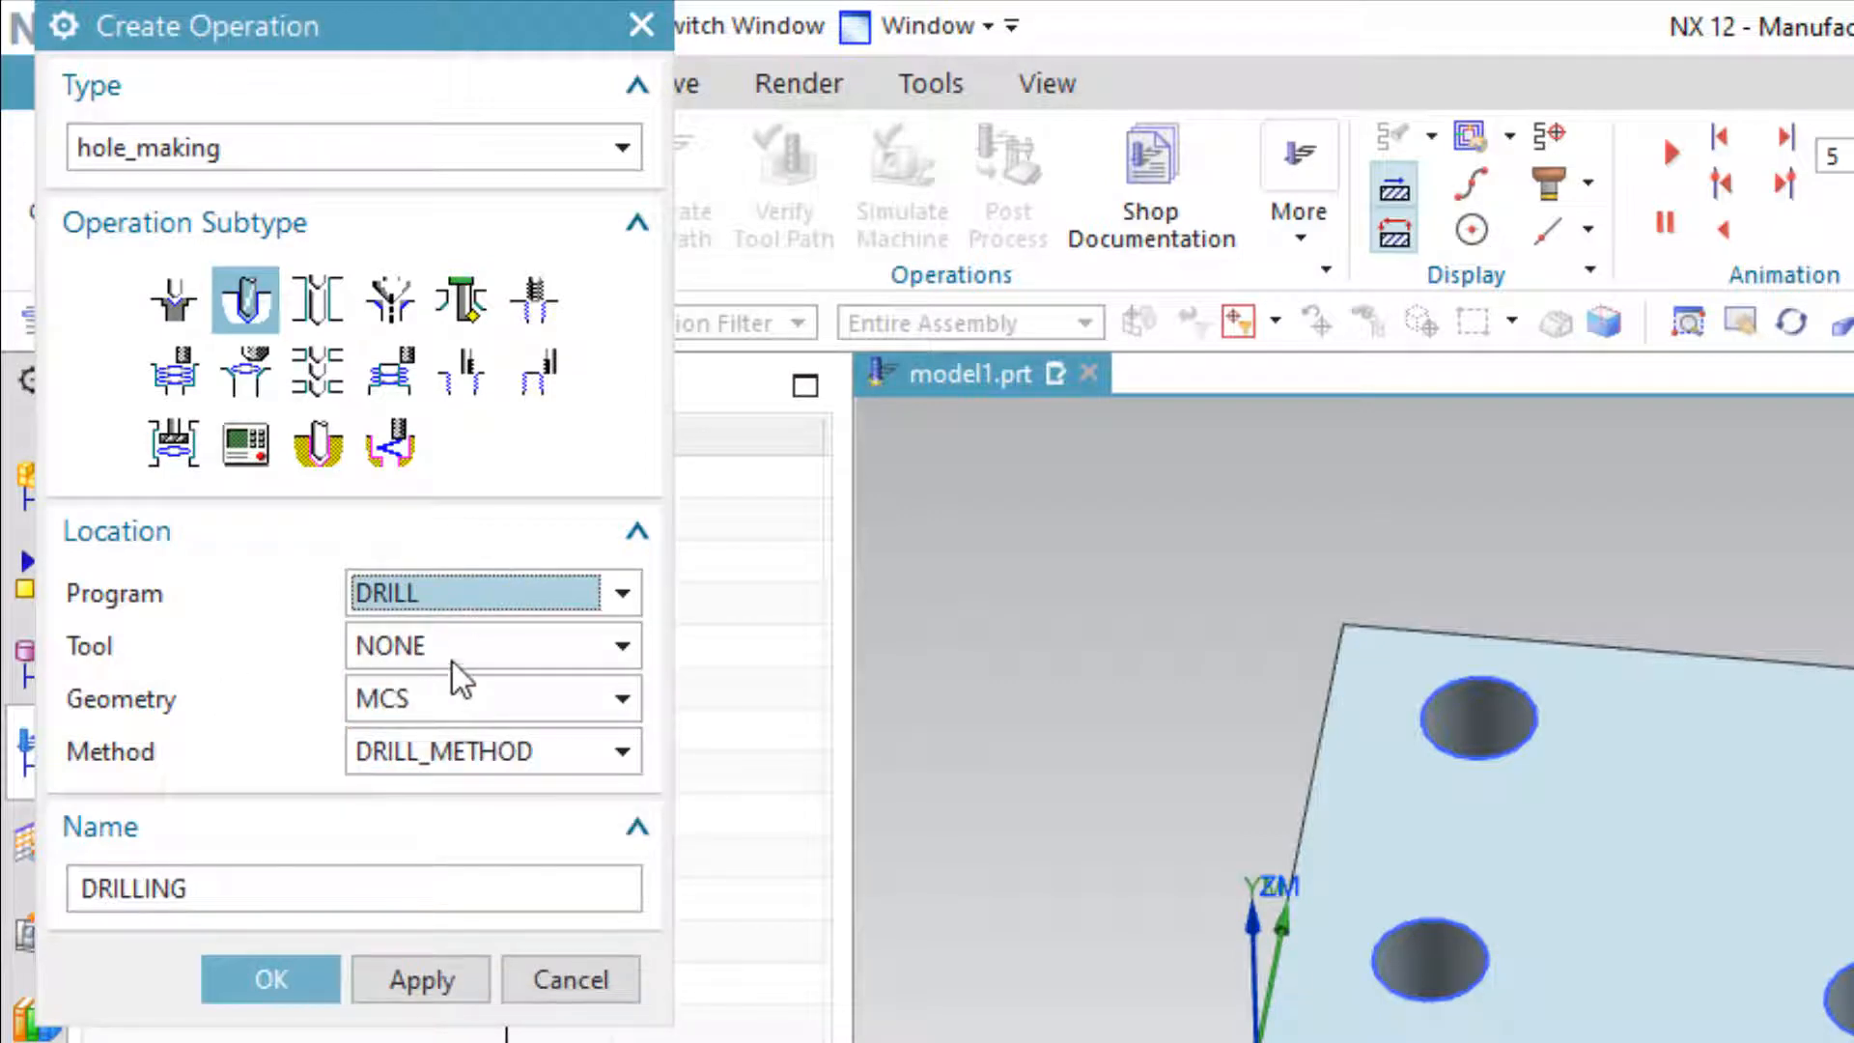
left_click(326, 994)
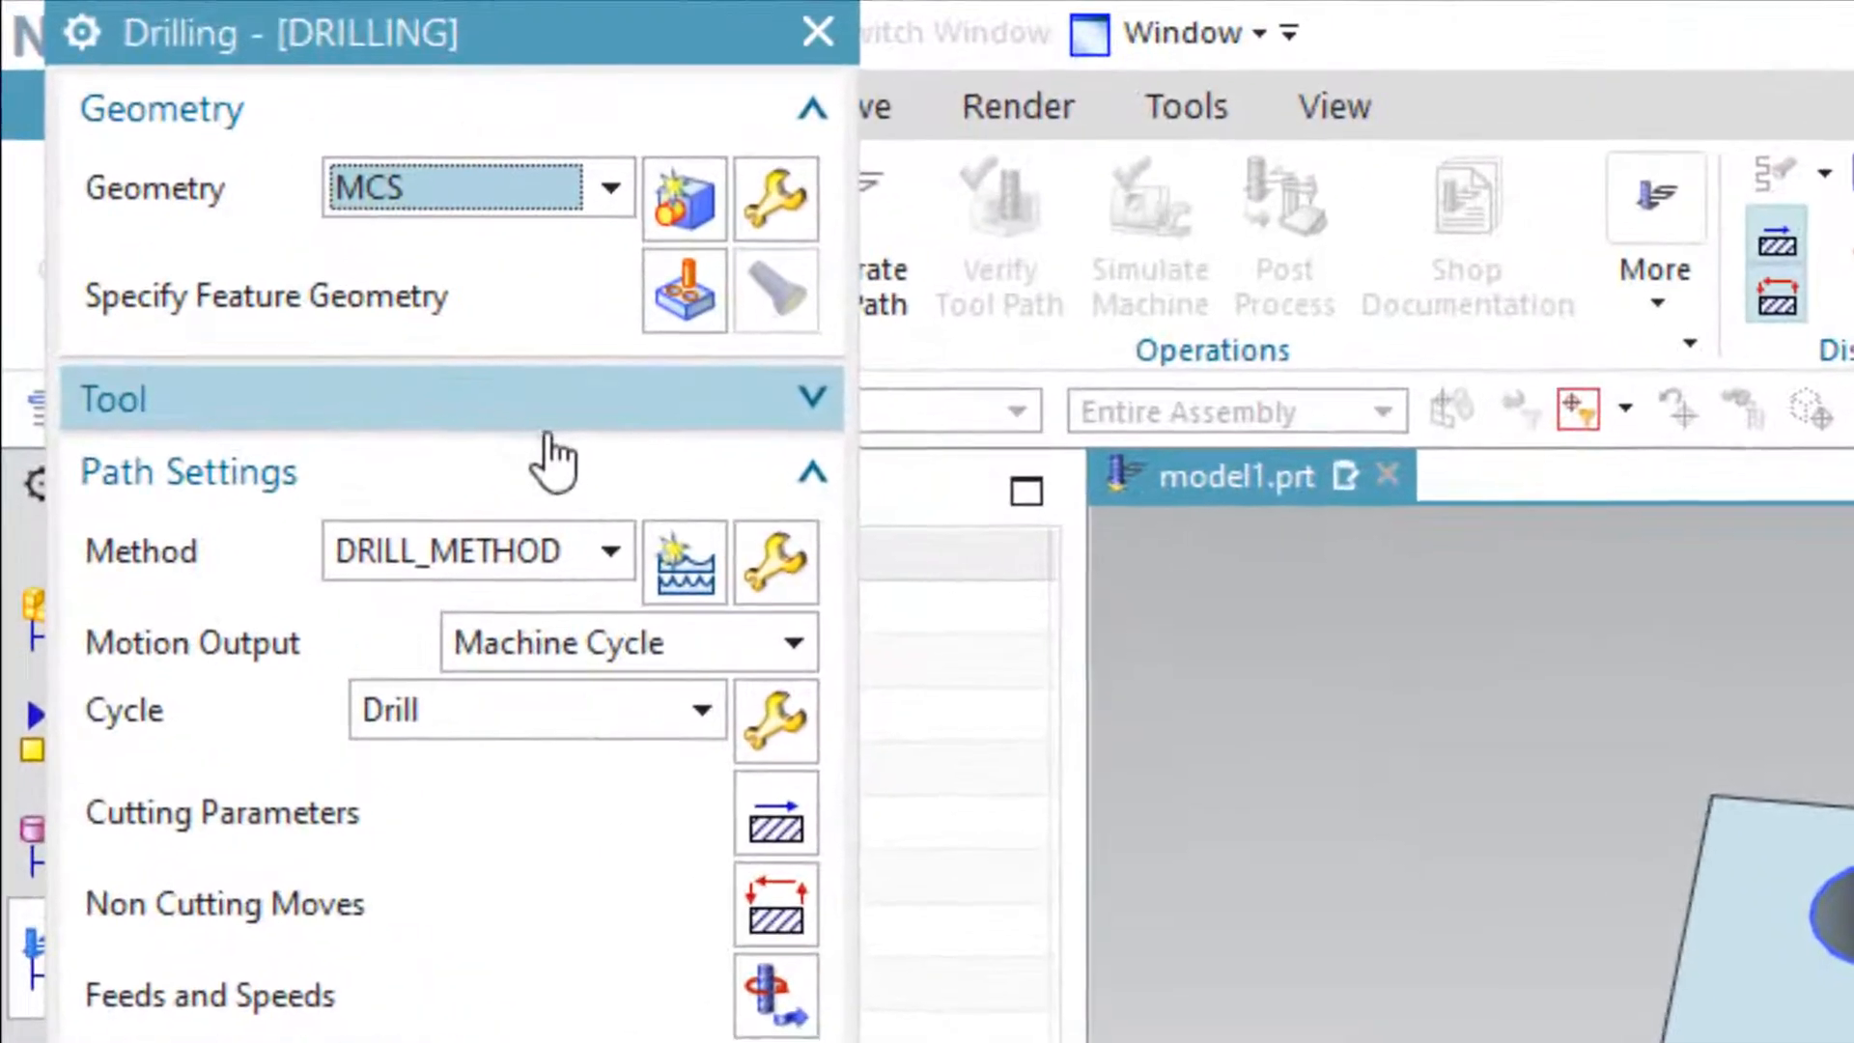
Start a new tool for the drilling operation and search the tool library's Drilling class without further criteria
left_click(576, 418)
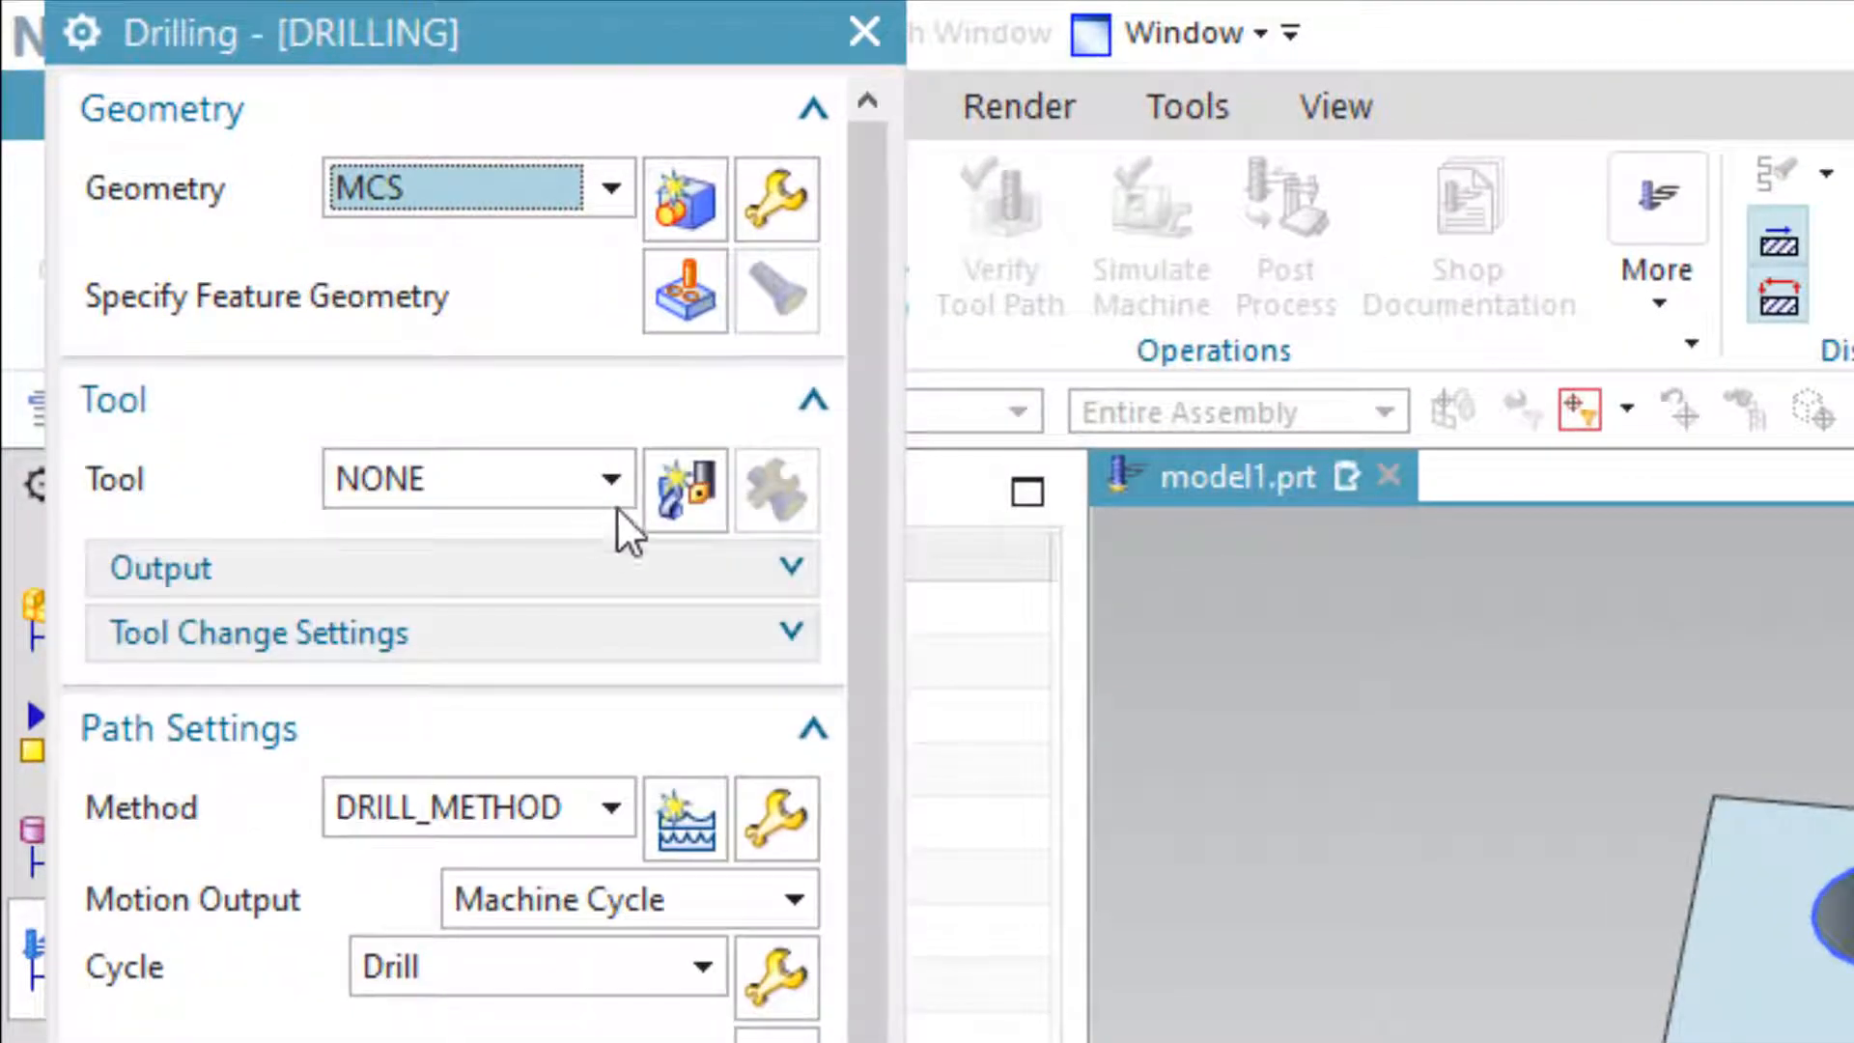
left_click(684, 524)
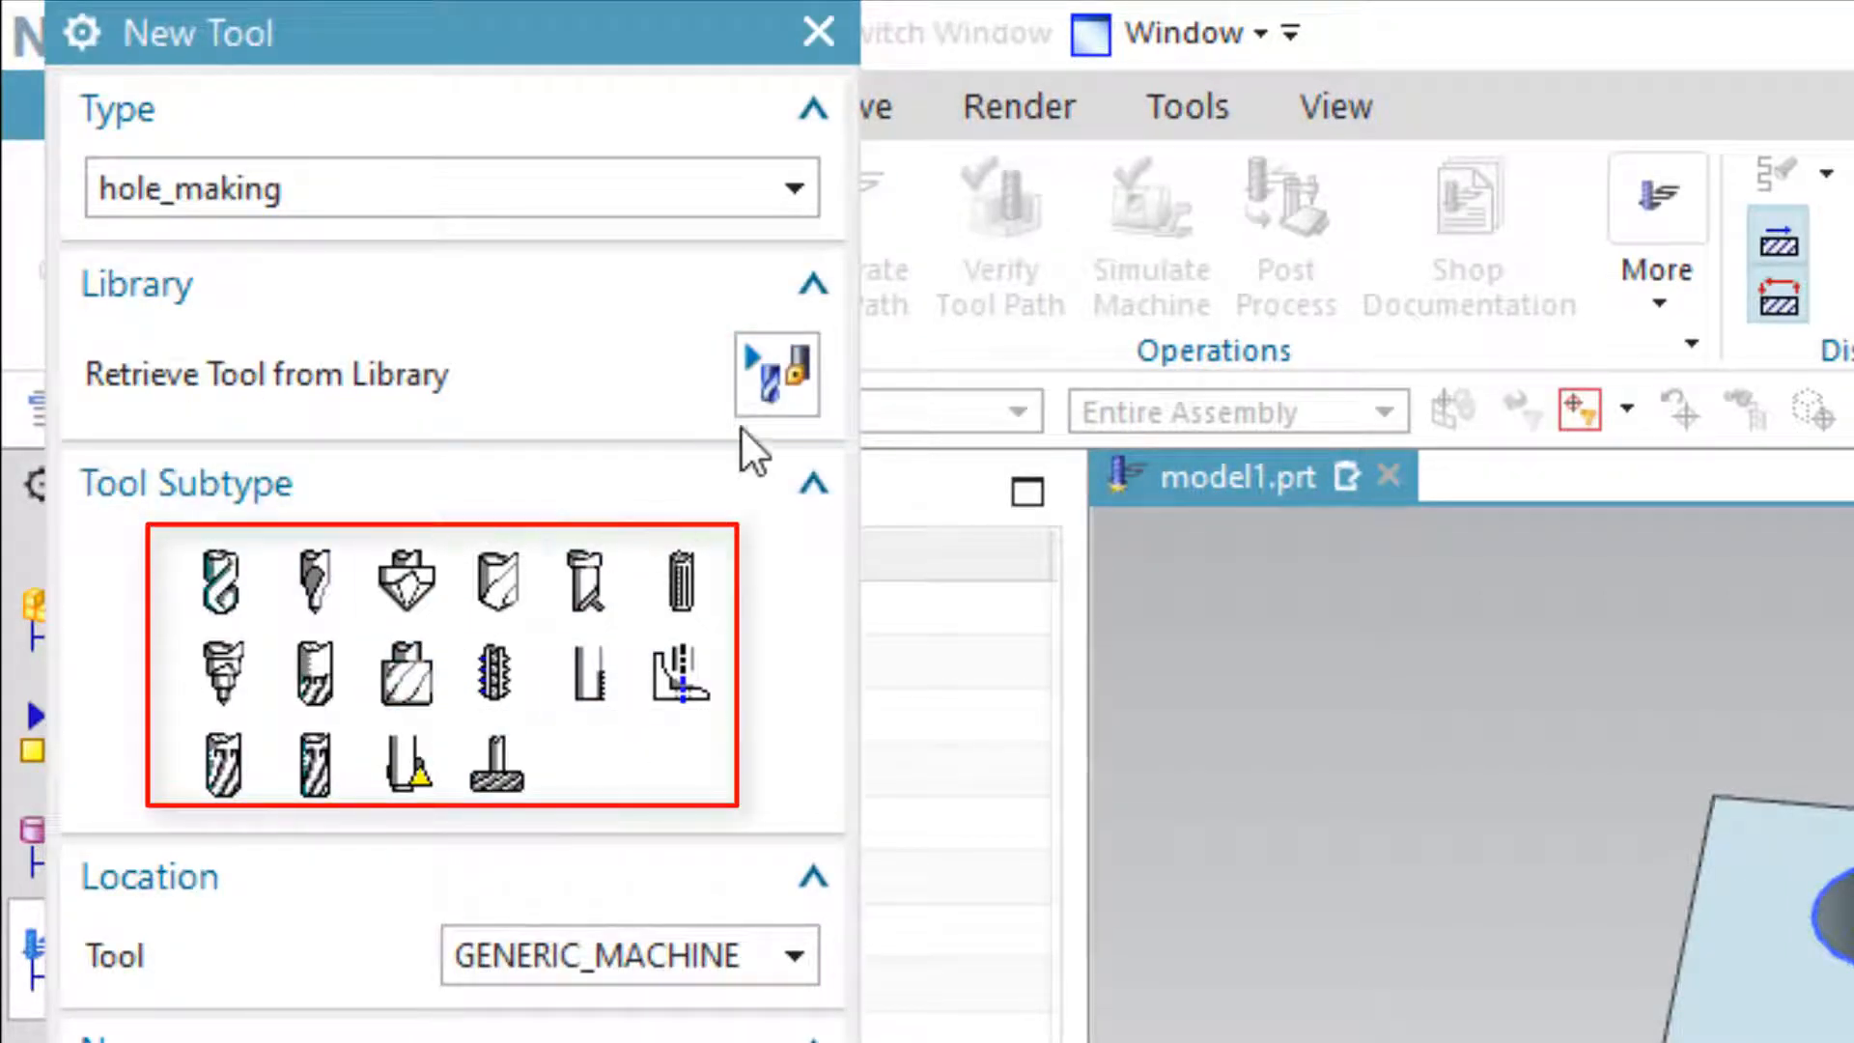
left_click(769, 375)
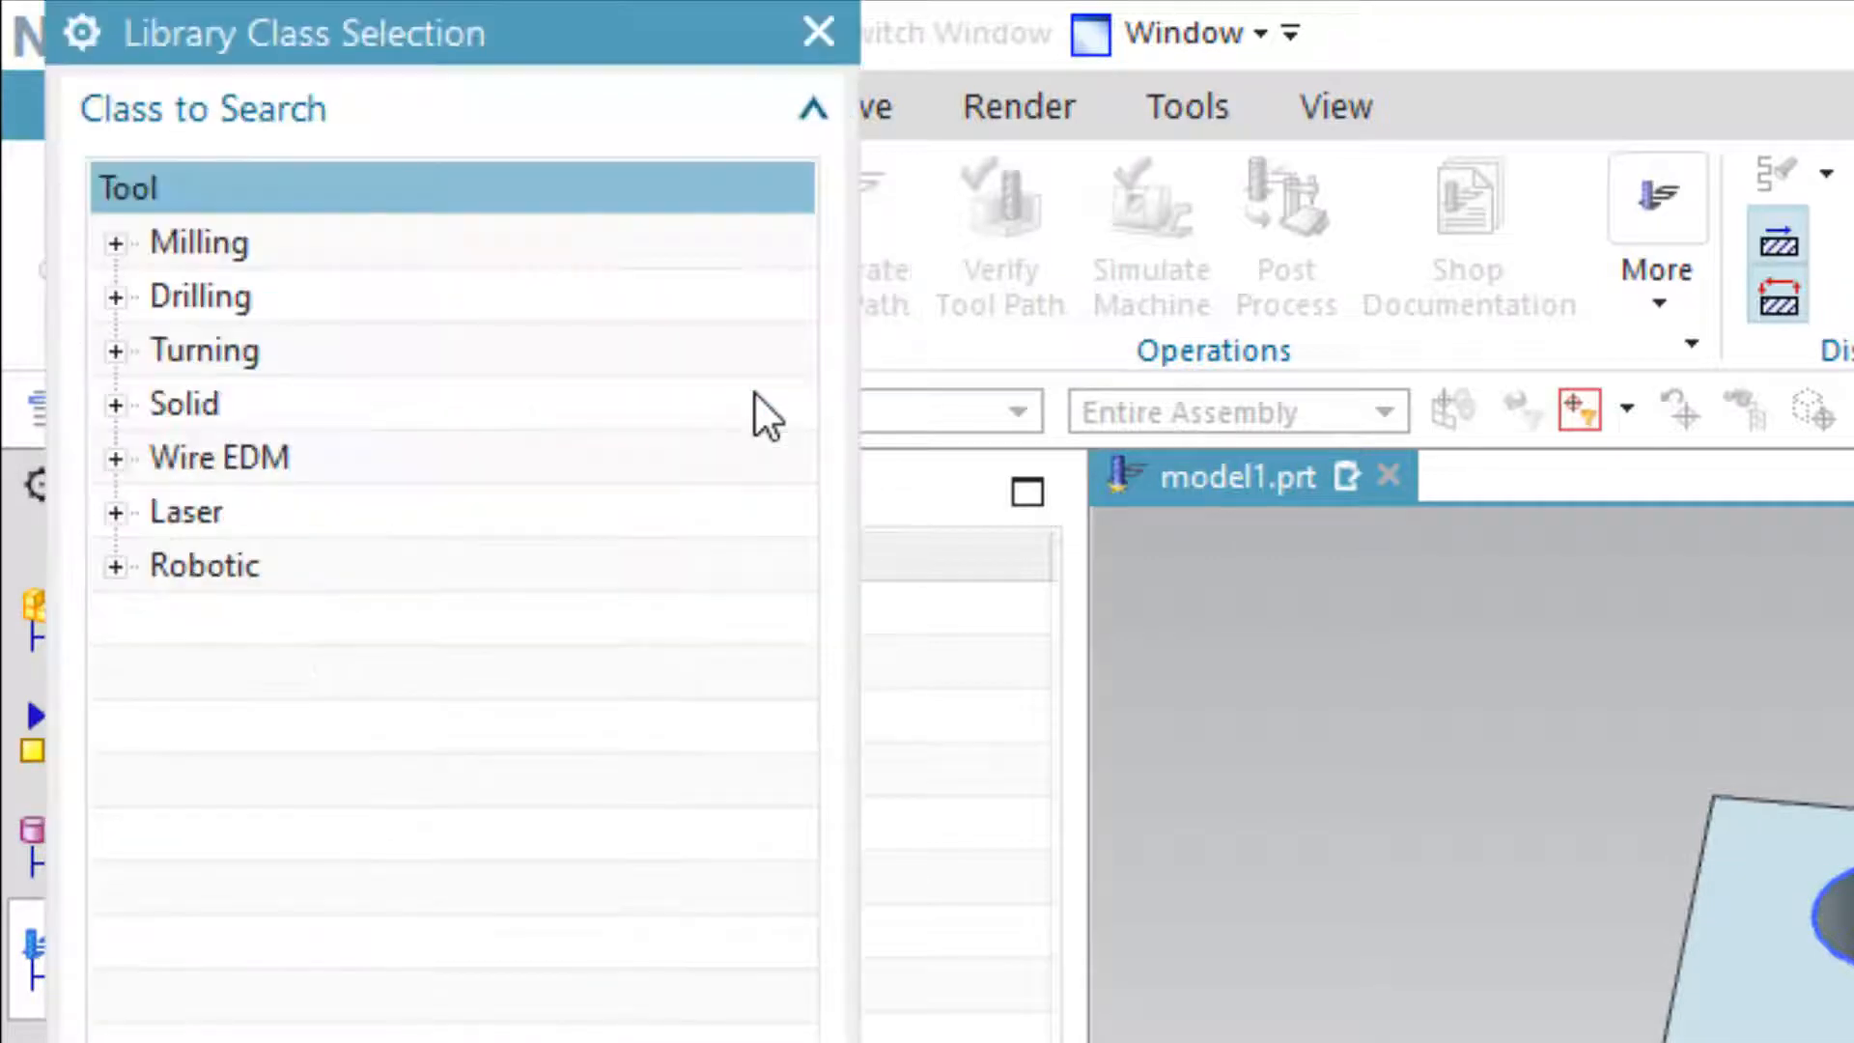
left_click(214, 297)
double_click(216, 296)
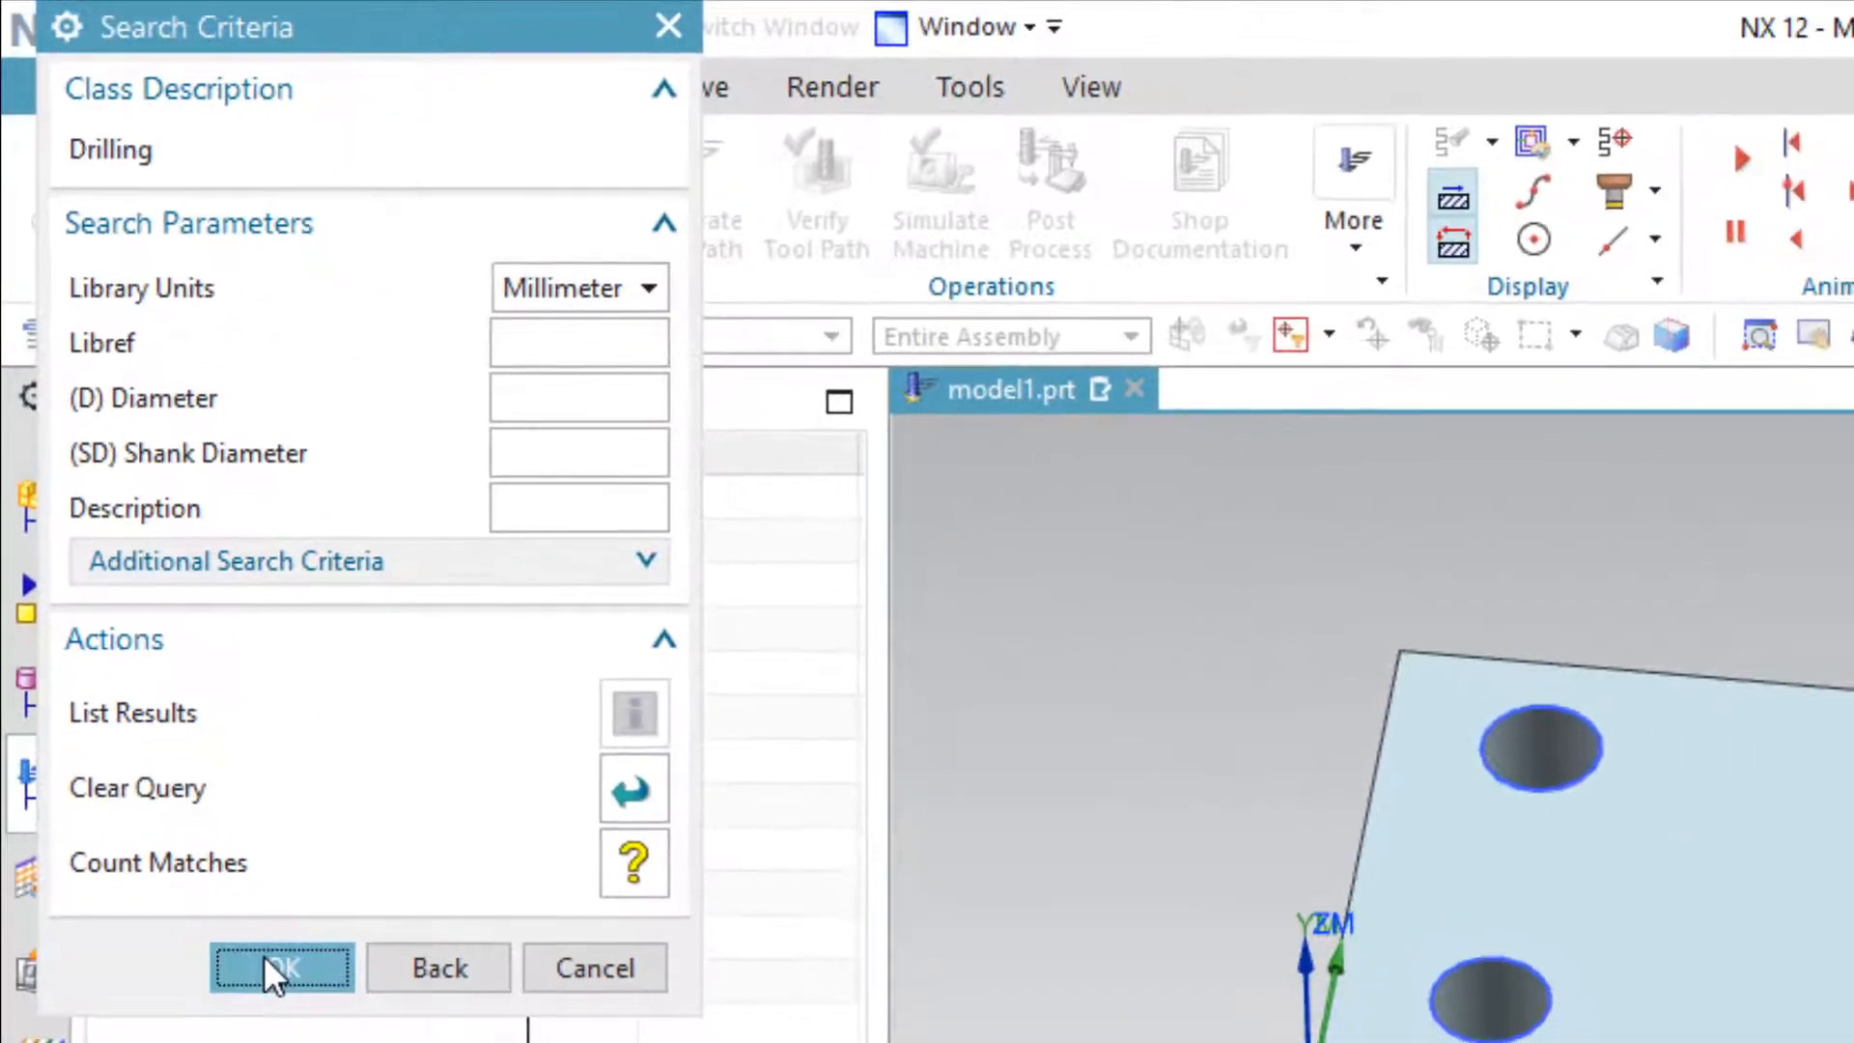
left_click(290, 1039)
Pick the 15 mm twist drill ugt0301_041 from the library results as the operation's tool
scroll(471, 744, "down", 3)
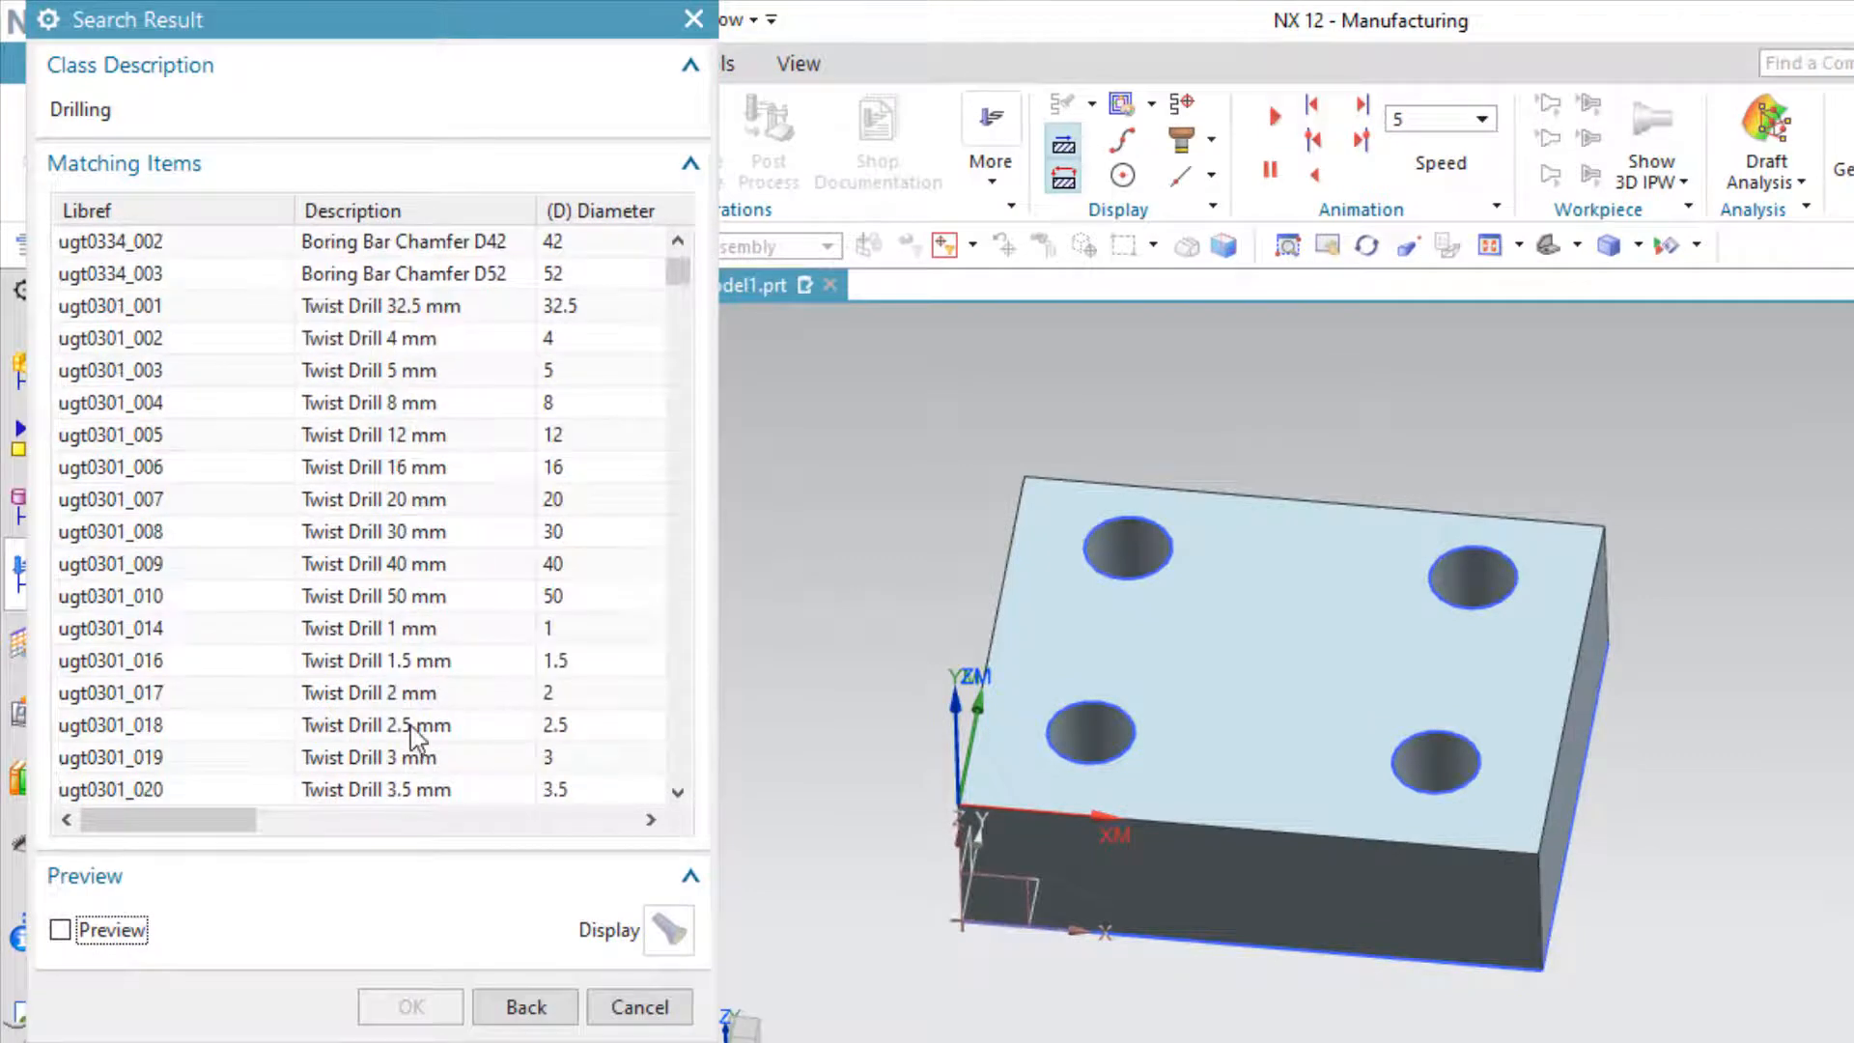
scroll(406, 729, "down", 1)
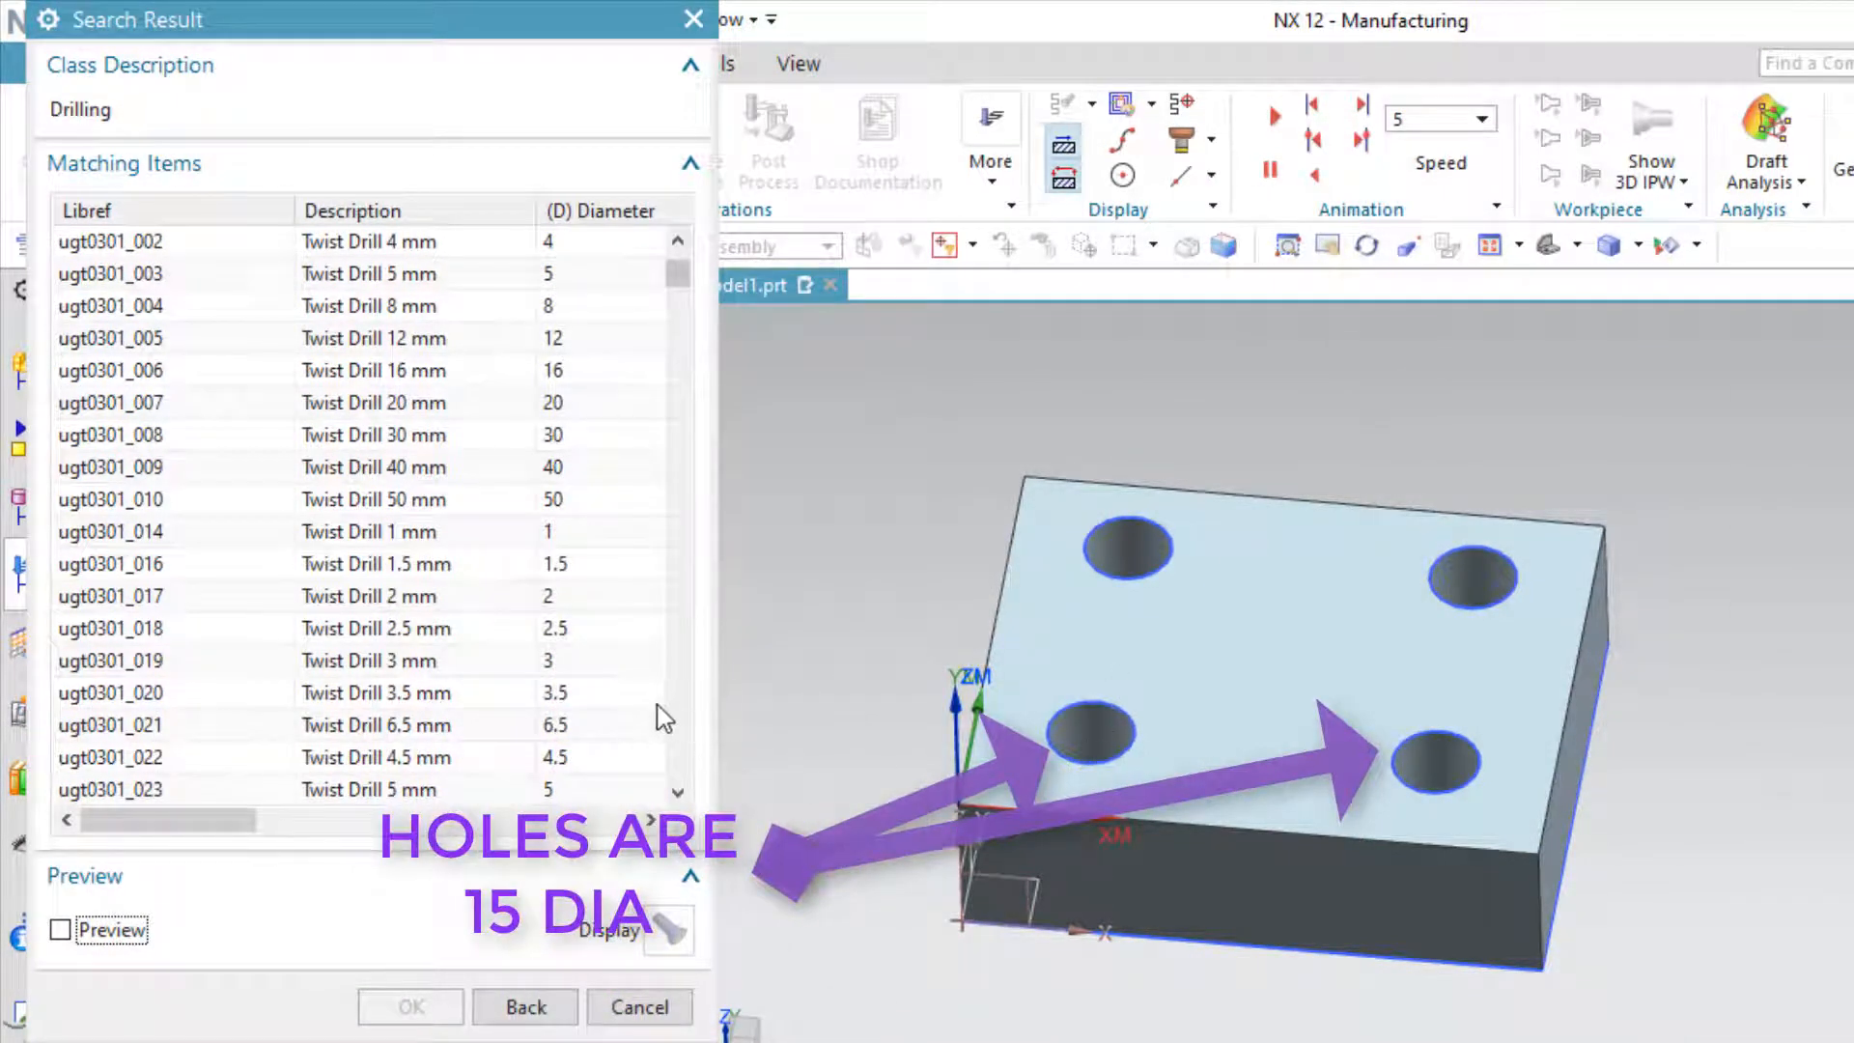
scroll(531, 555, "down", 8)
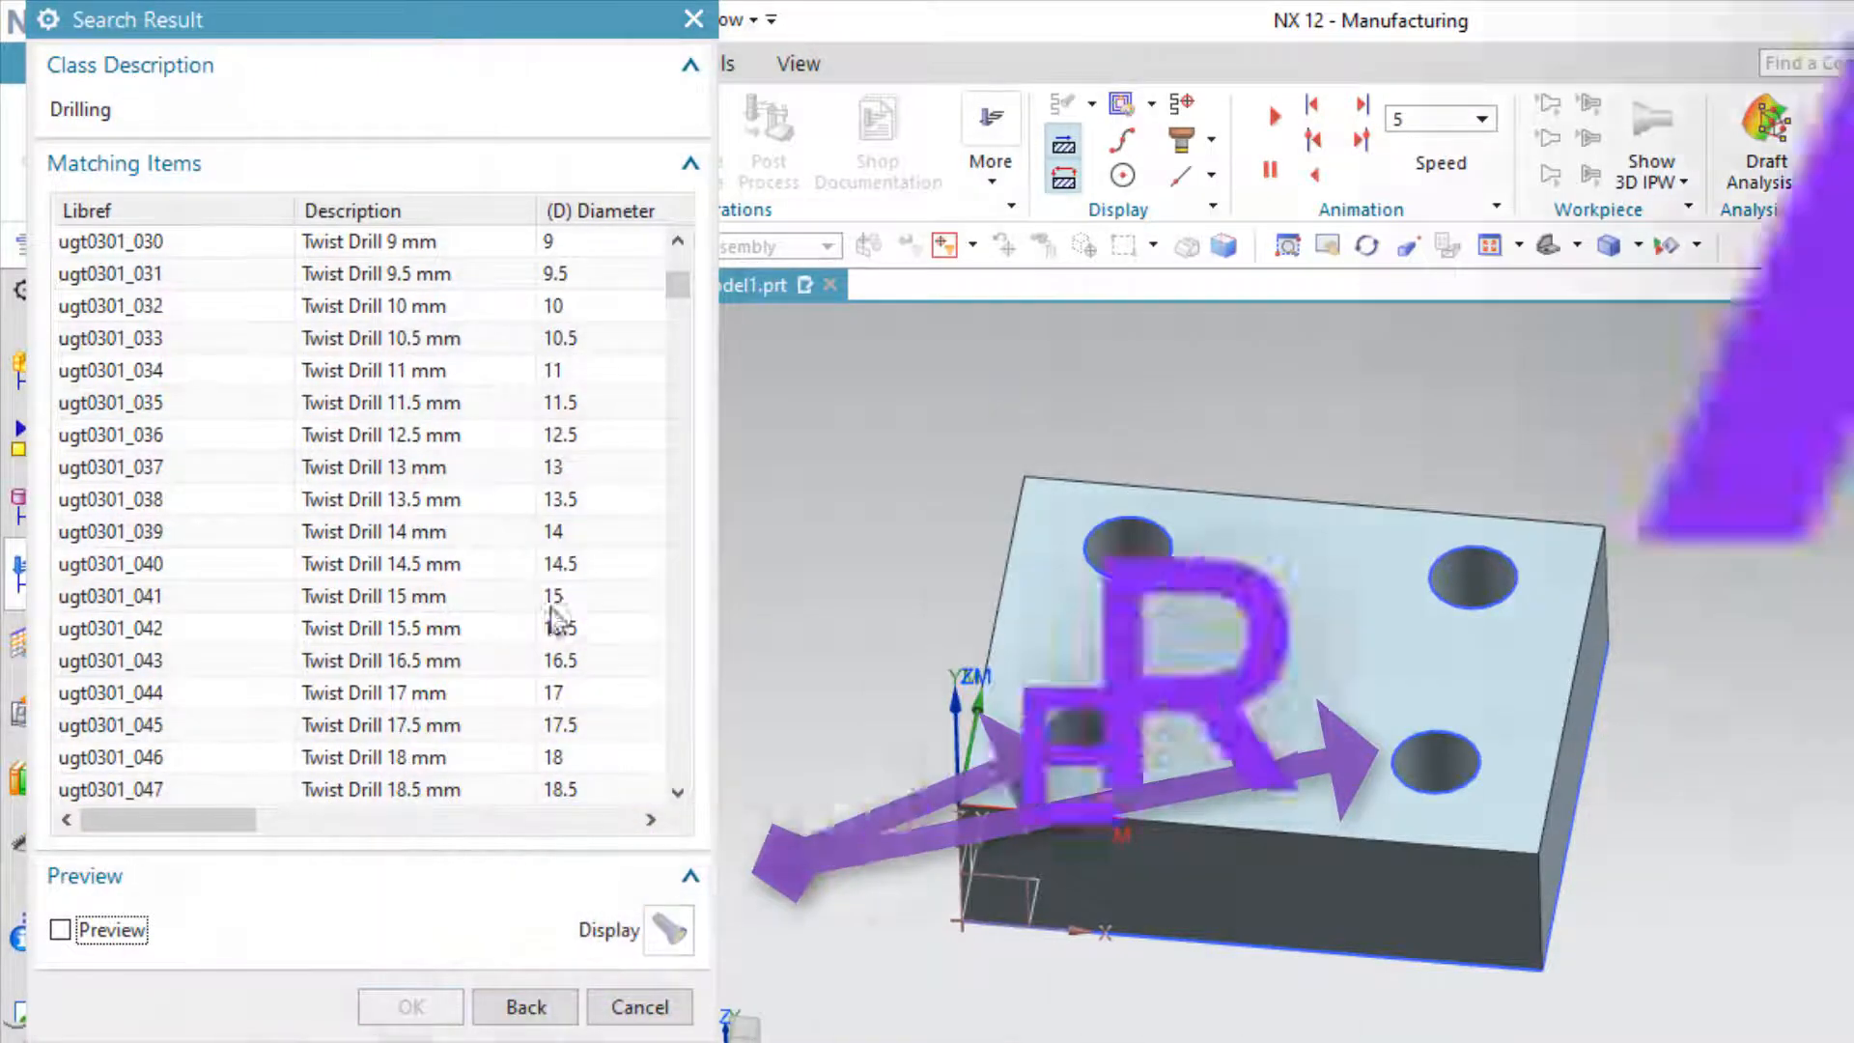
left_click(546, 596)
left_click(414, 1007)
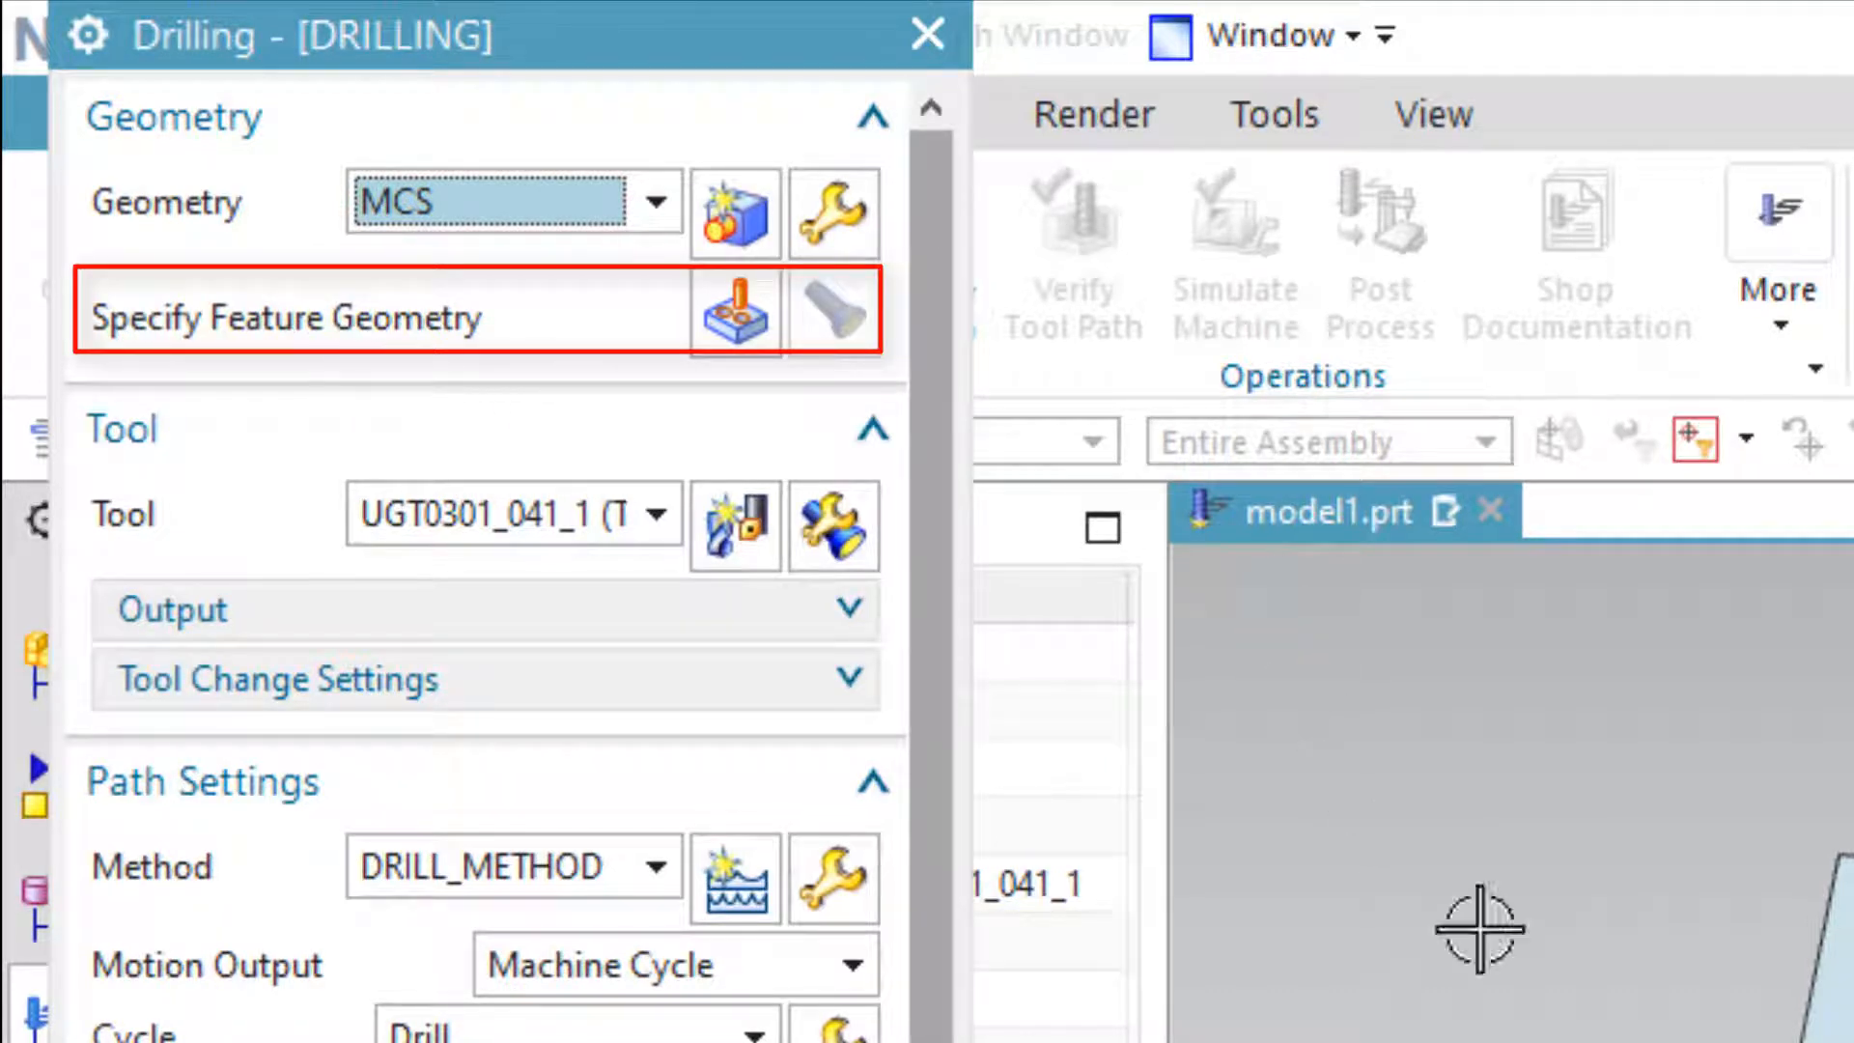
Specify the four through holes in the block's top face as the drilling operation's feature geometry
left_click(728, 314)
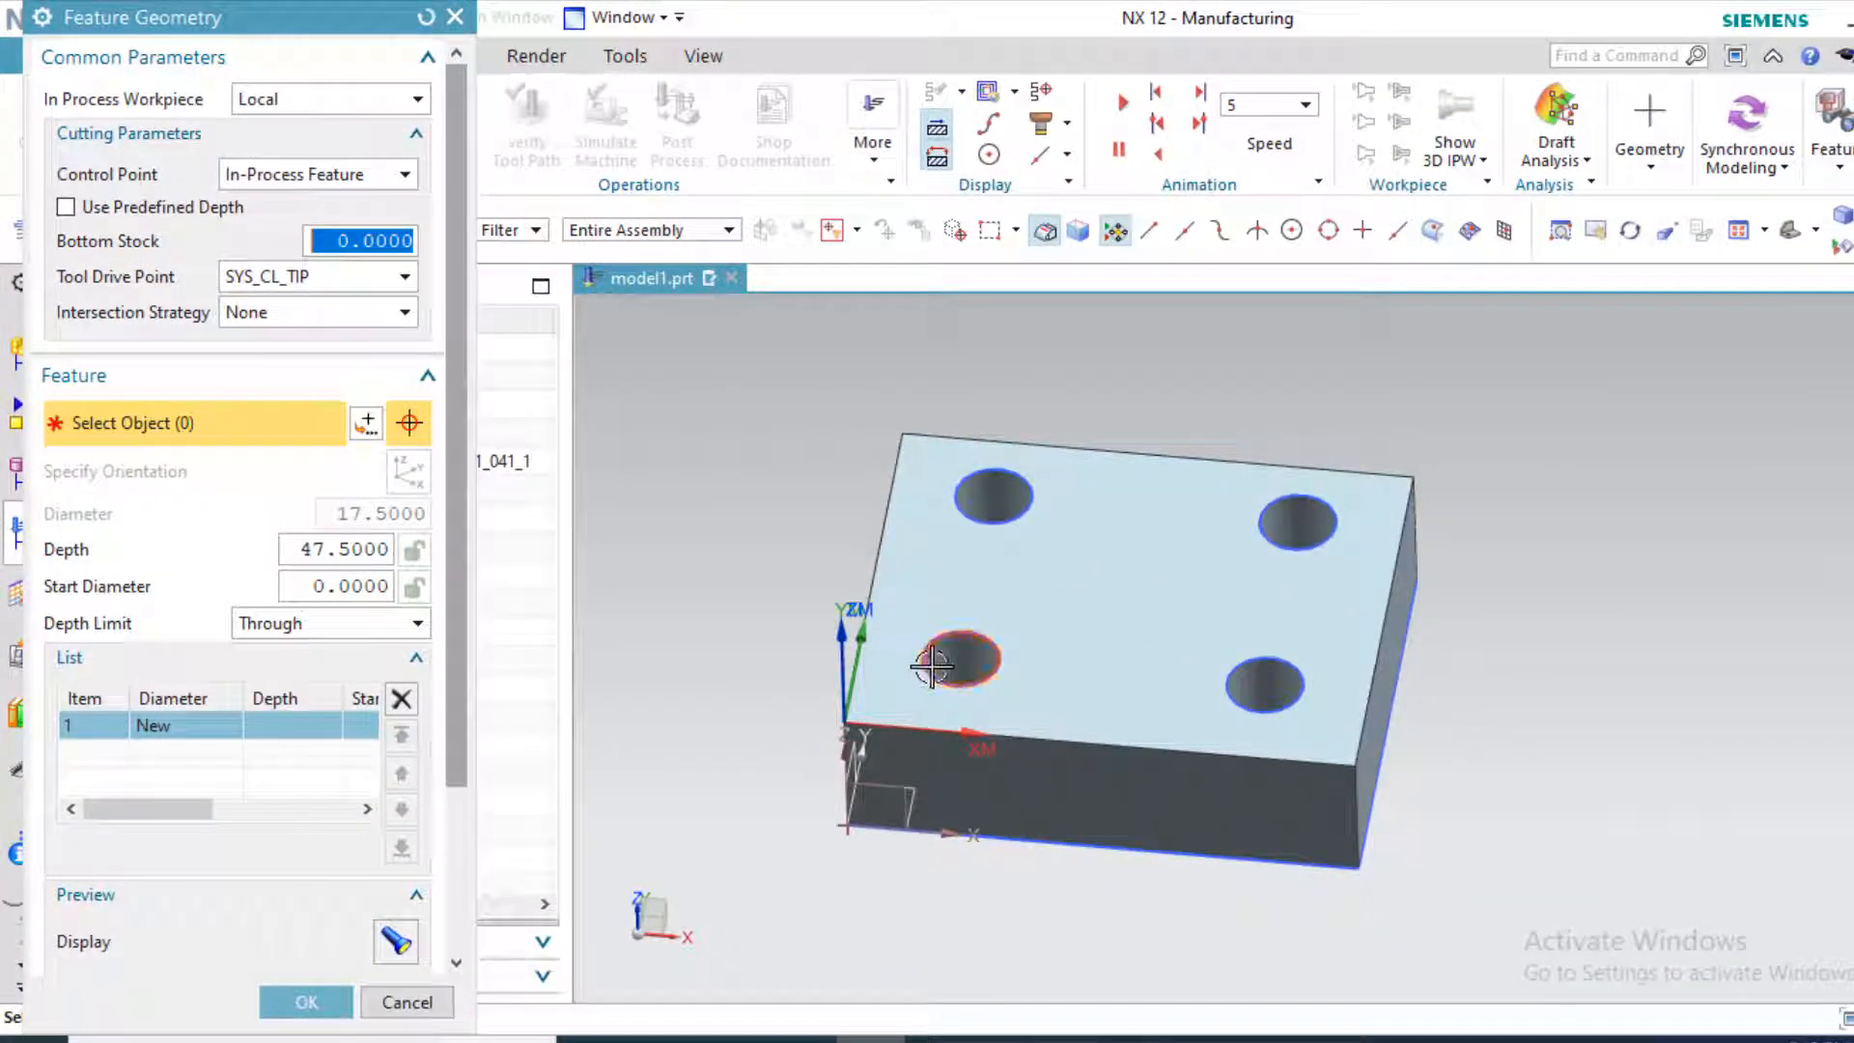
scroll(932, 667, "up", 4)
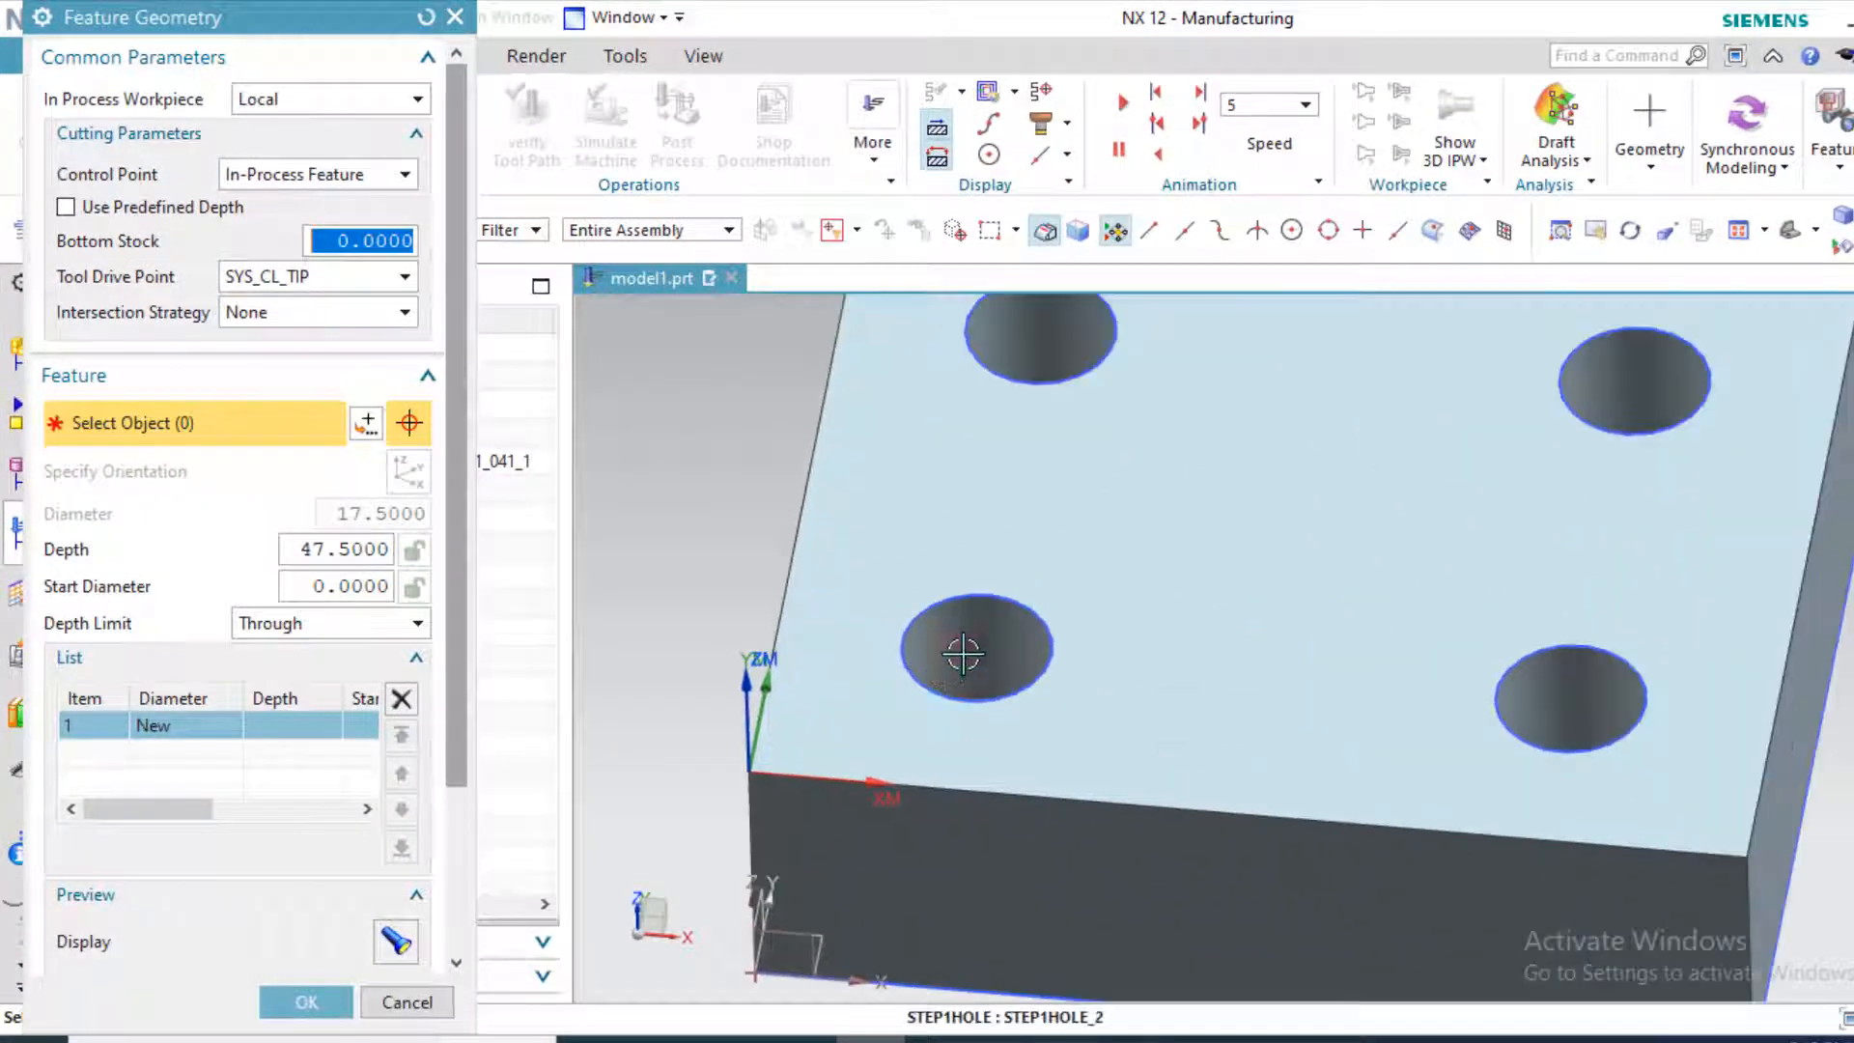
left_click(963, 655)
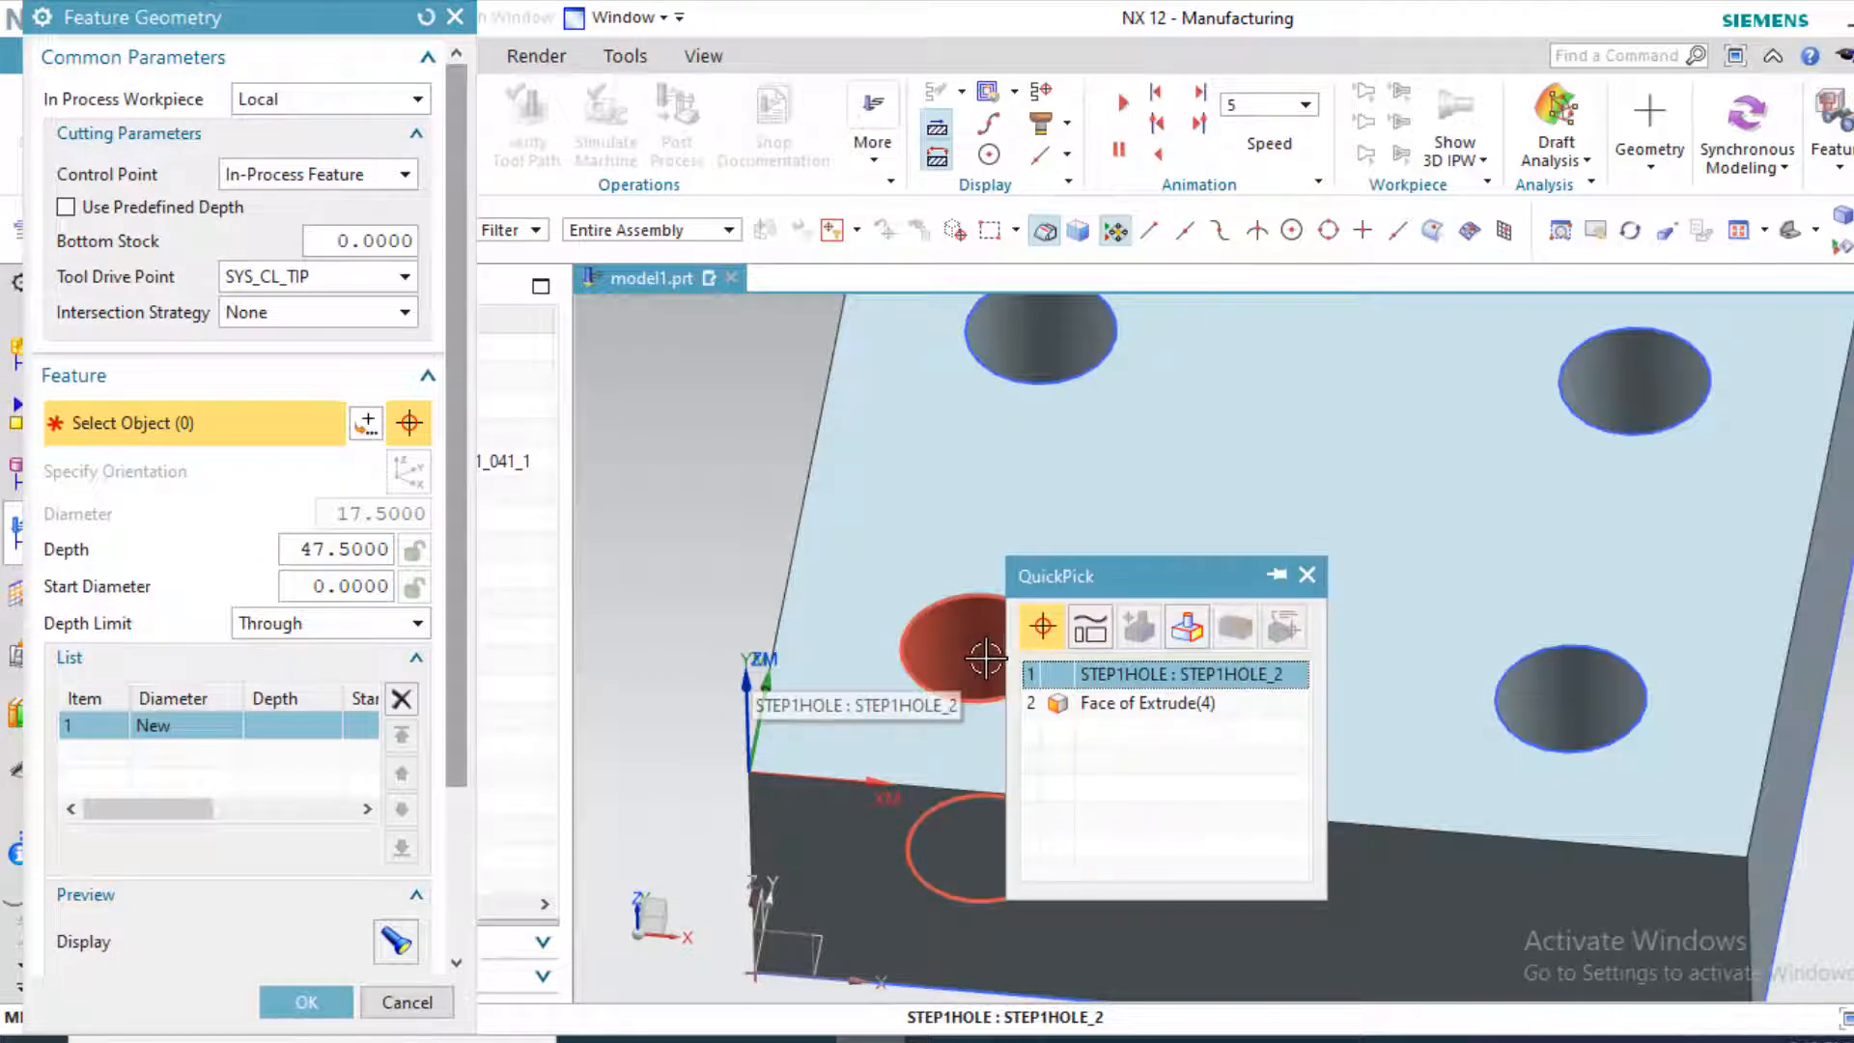
left_click(1092, 673)
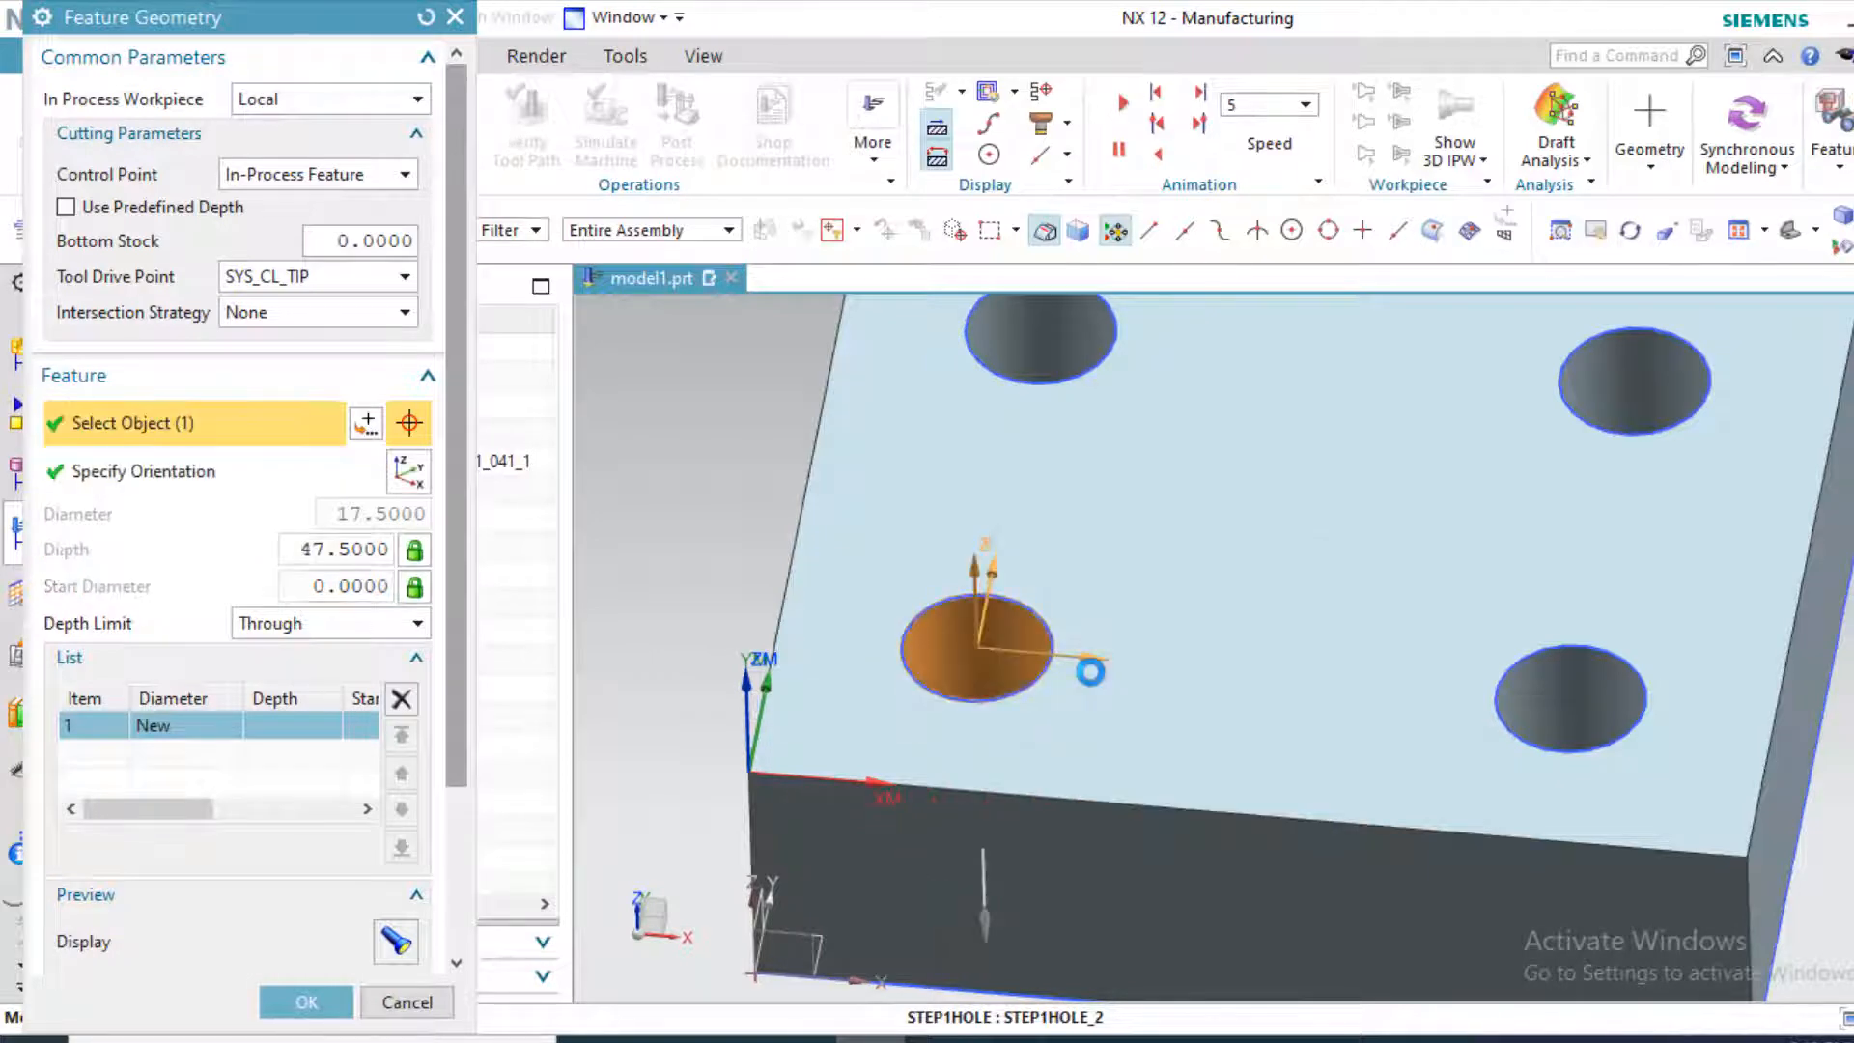
scroll(999, 644, "down", 2)
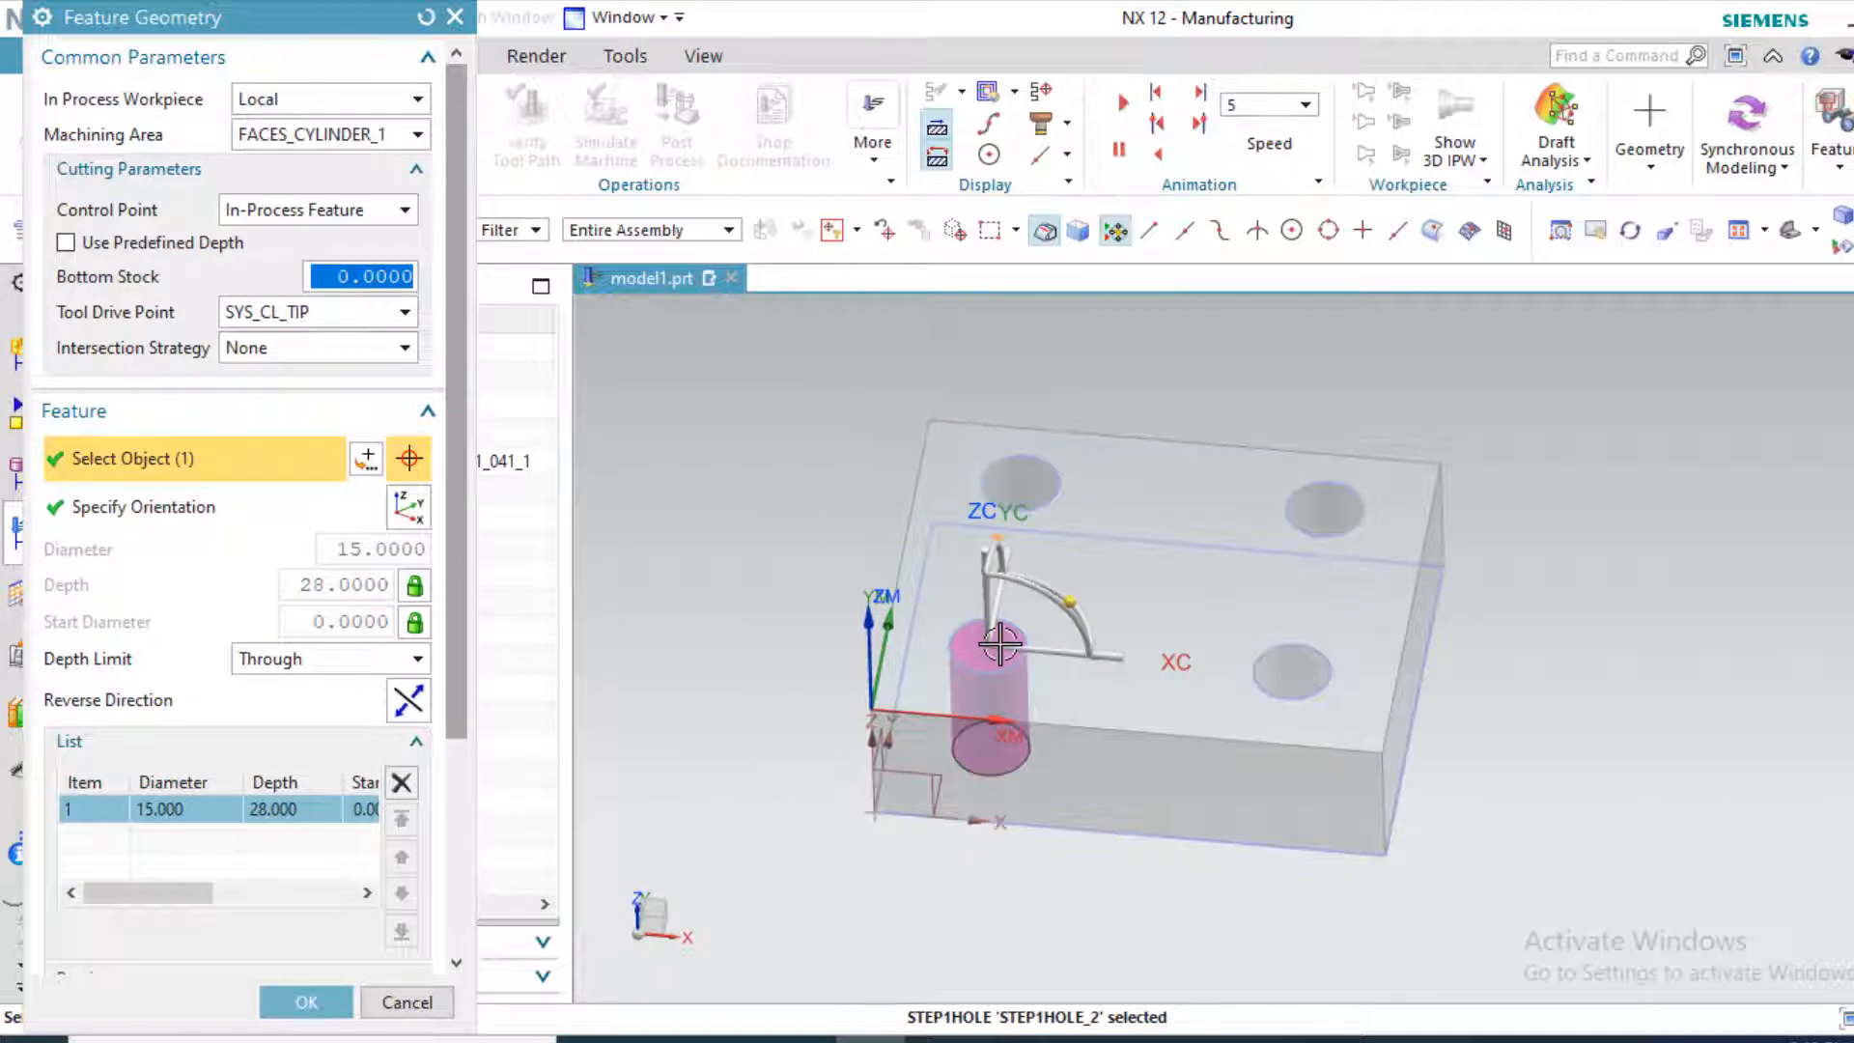
left_click(1013, 481)
left_click(1316, 515)
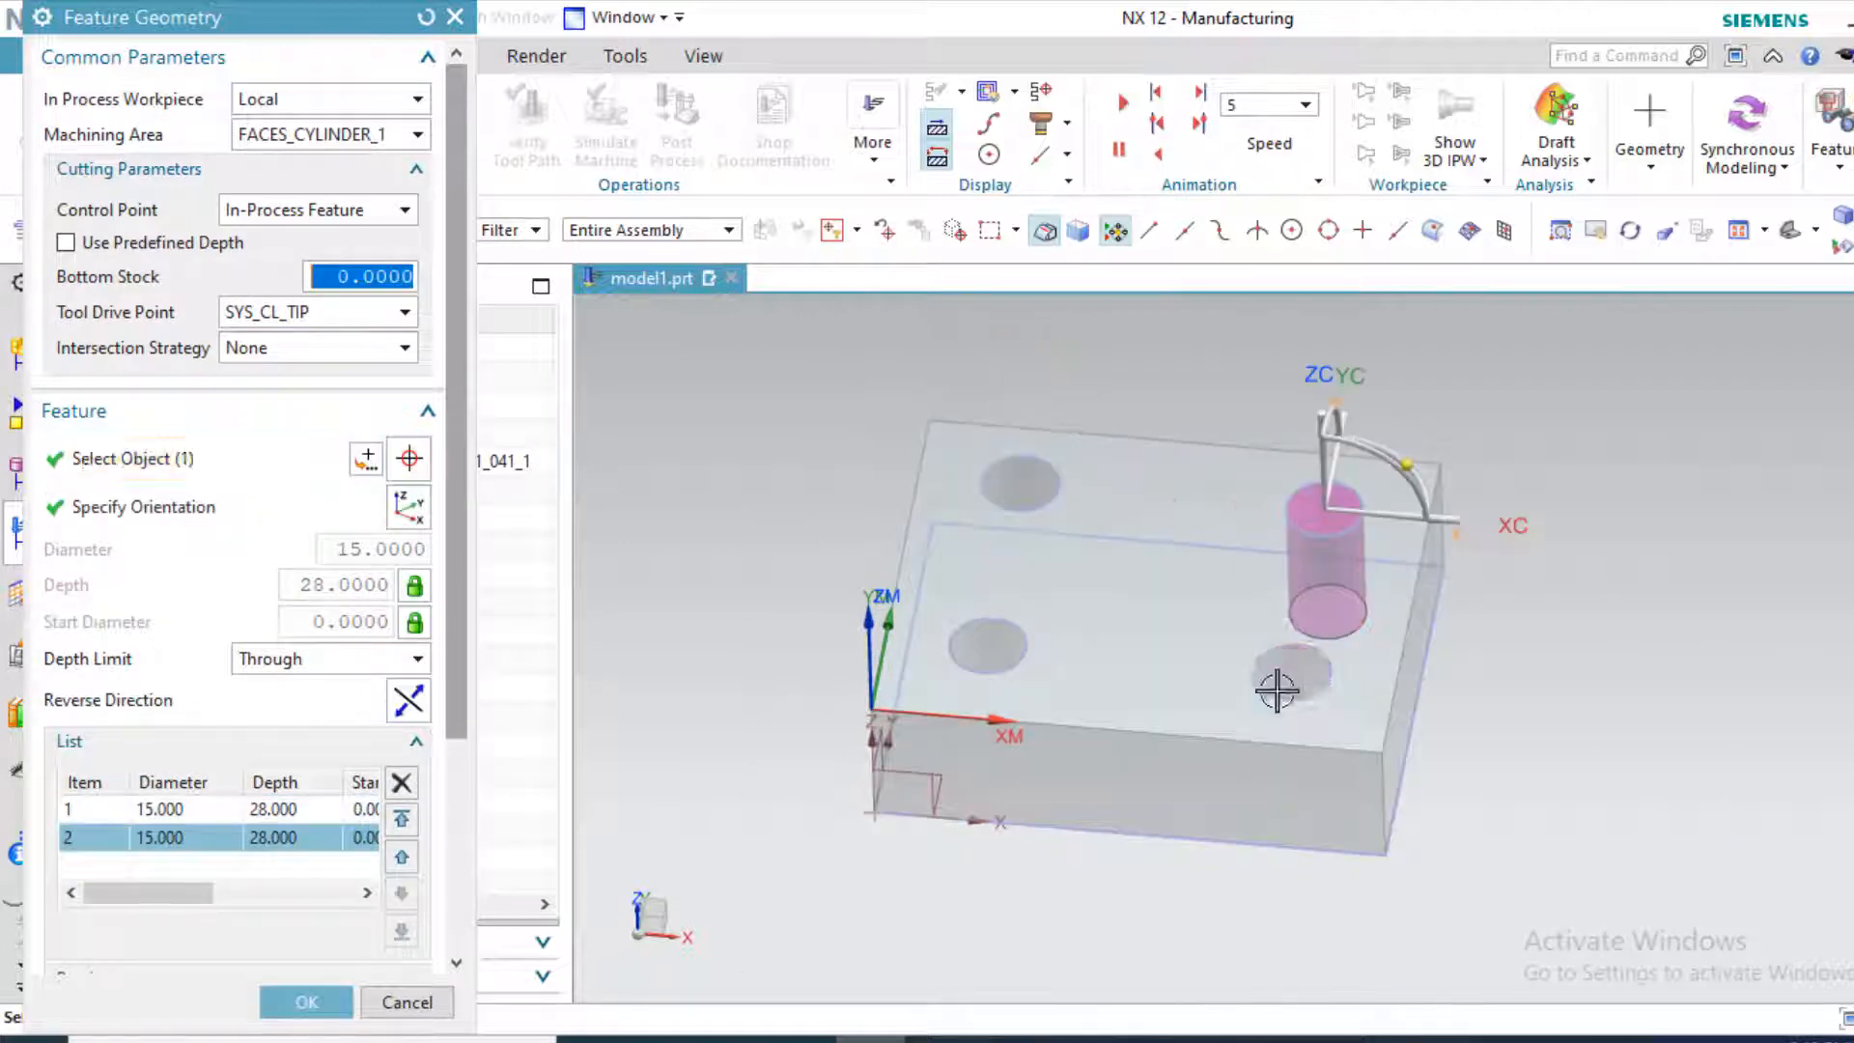
left_click(1255, 681)
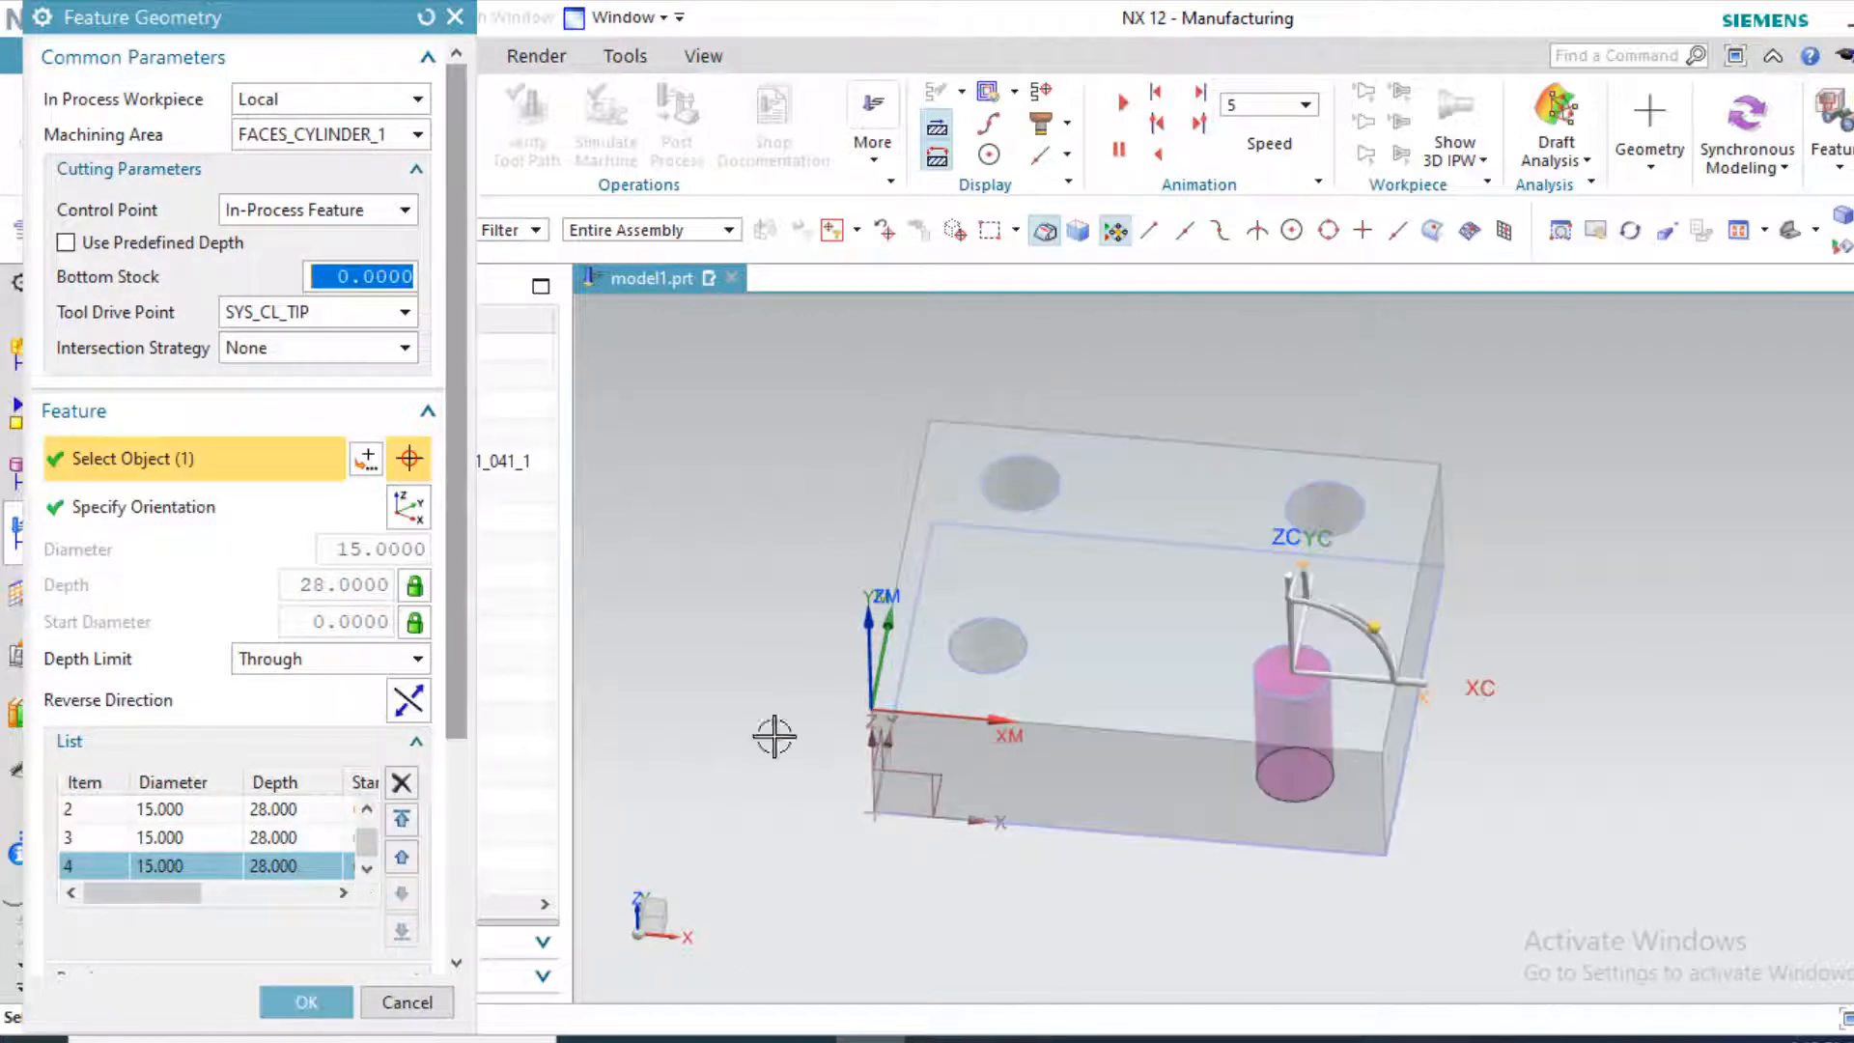
scroll(222, 896, "up", 1)
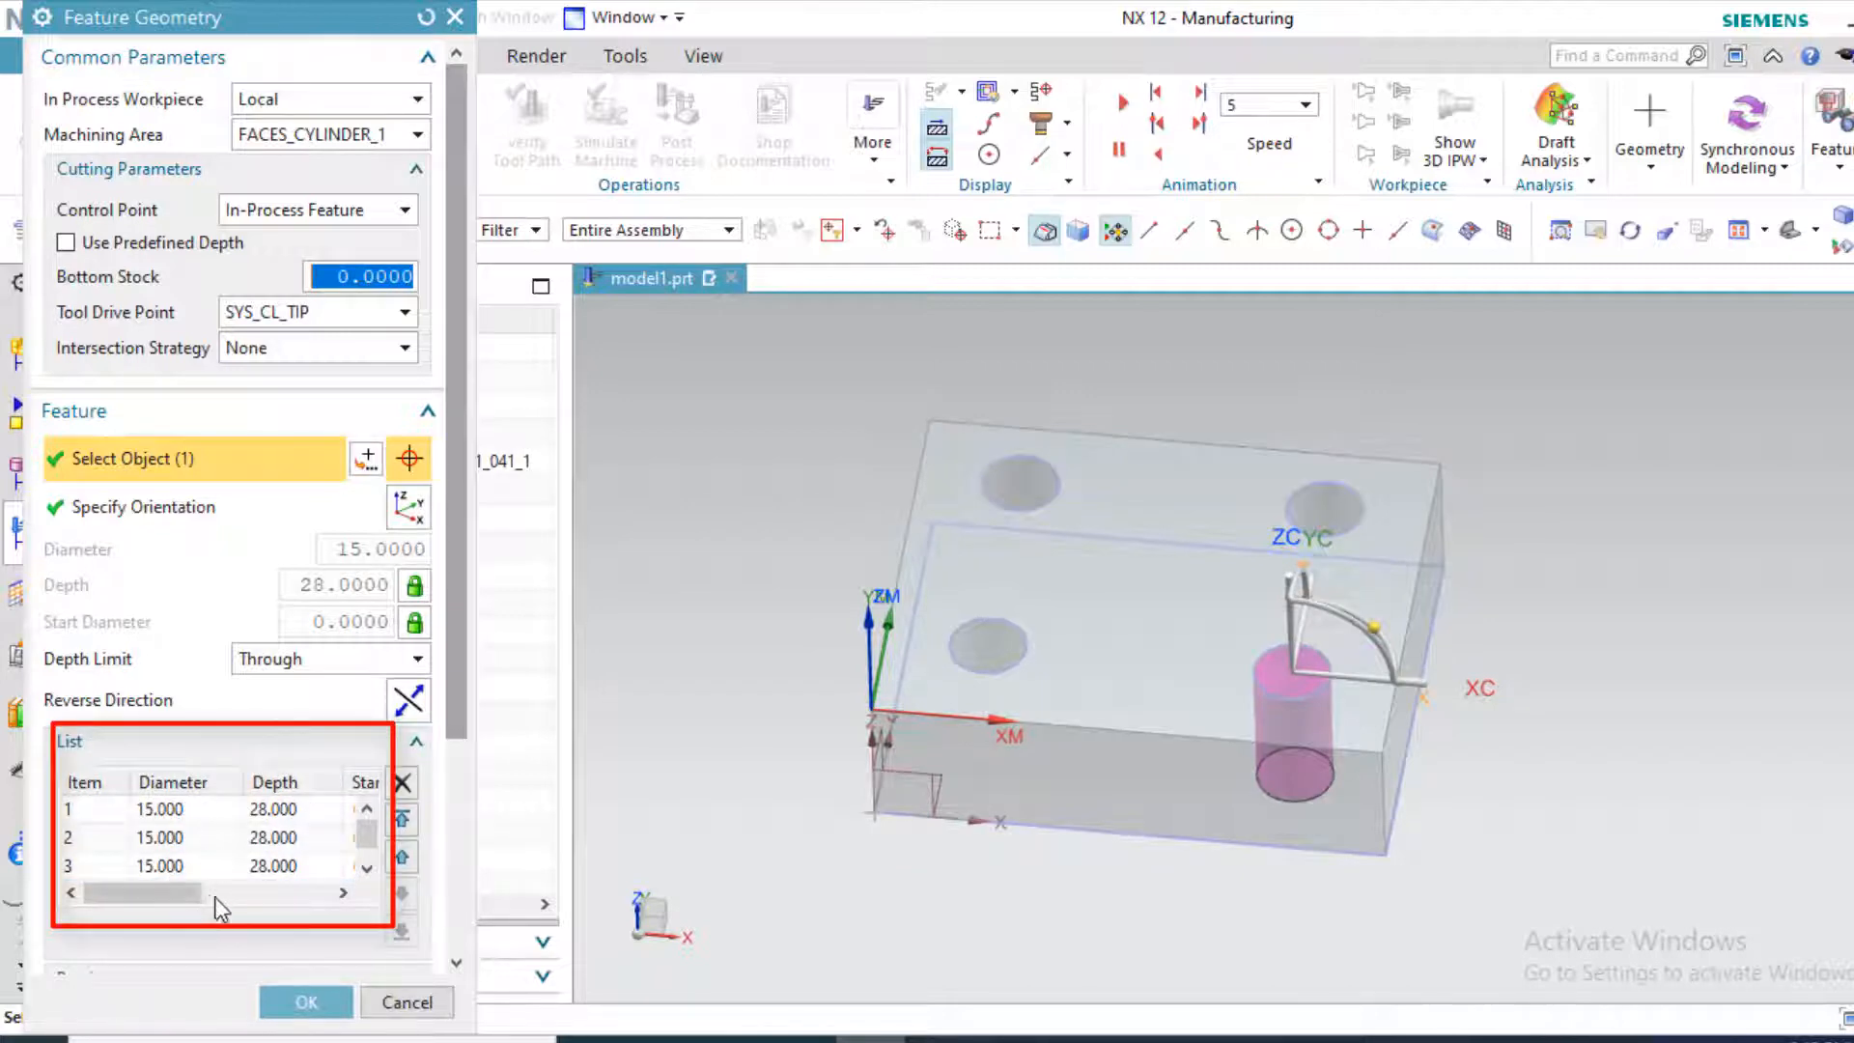
left_click(307, 1003)
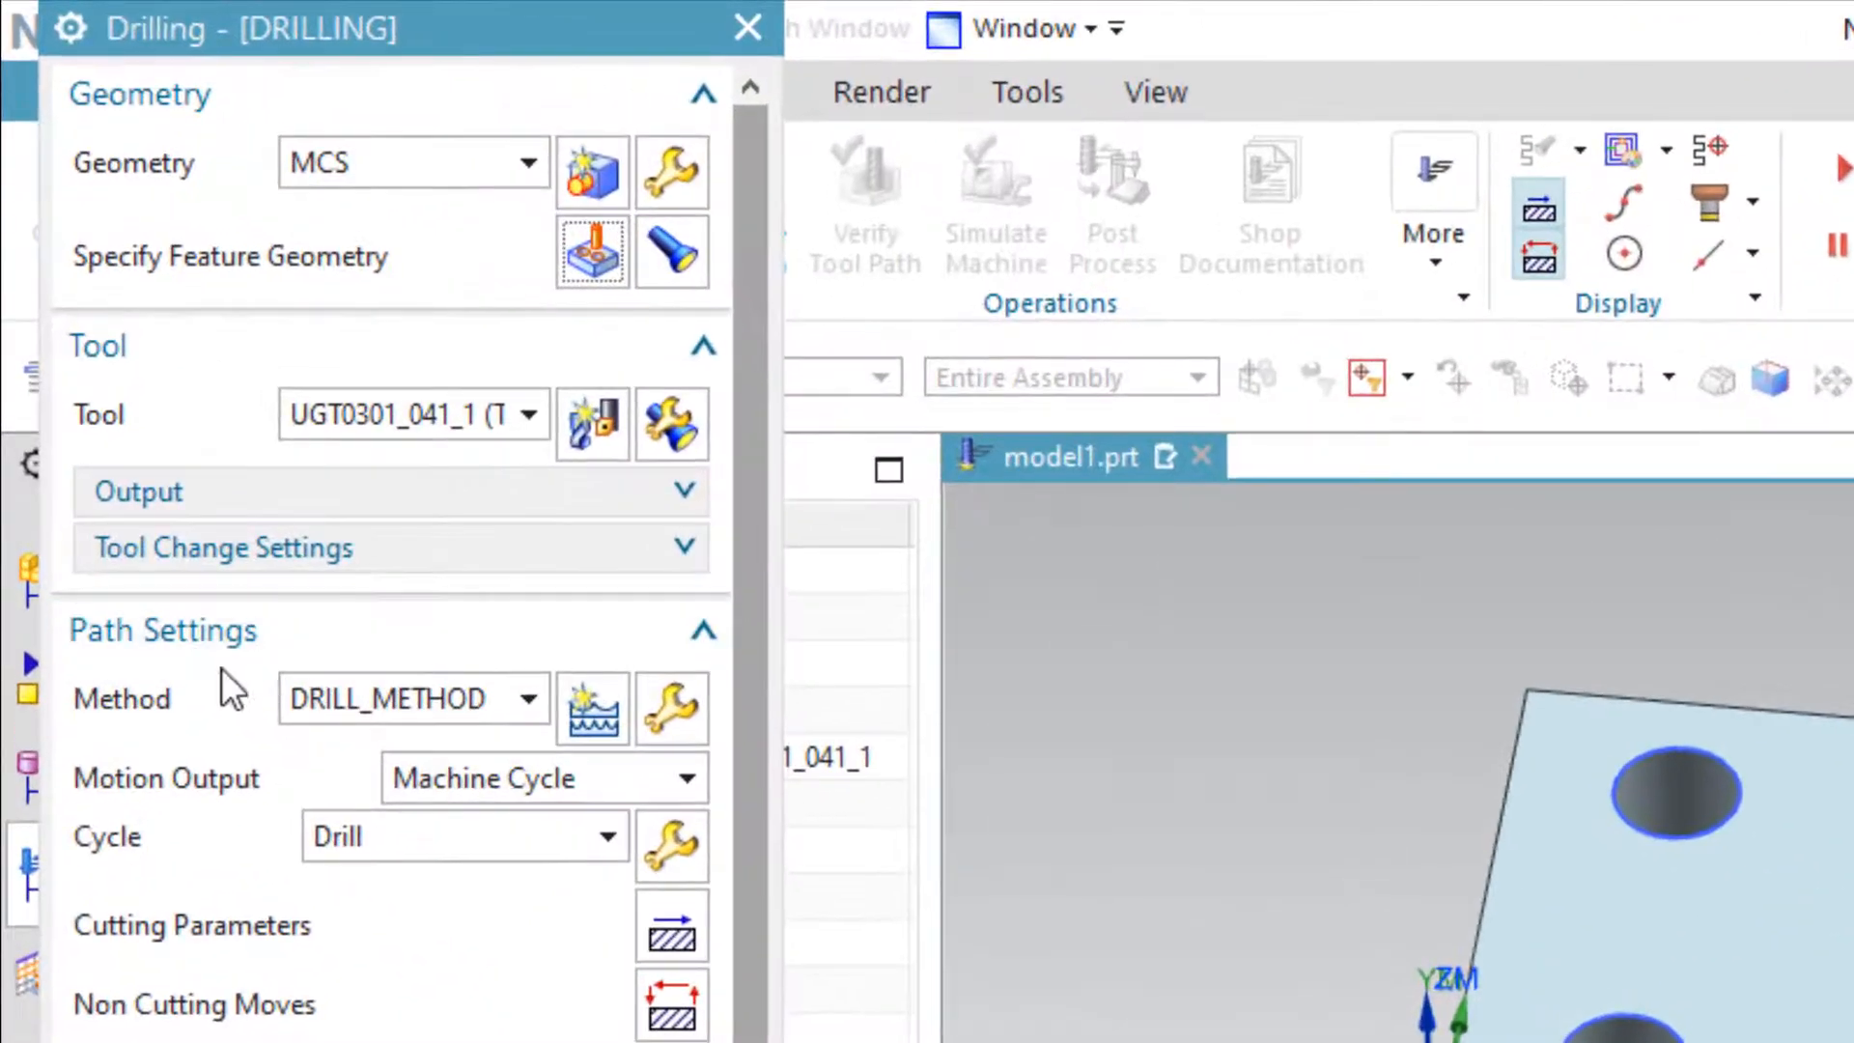
Try Single Moves as the motion output, return it to Machine Cycle, and look through the available drilling cycles, keeping Drill
left_click(304, 697)
left_click(303, 698)
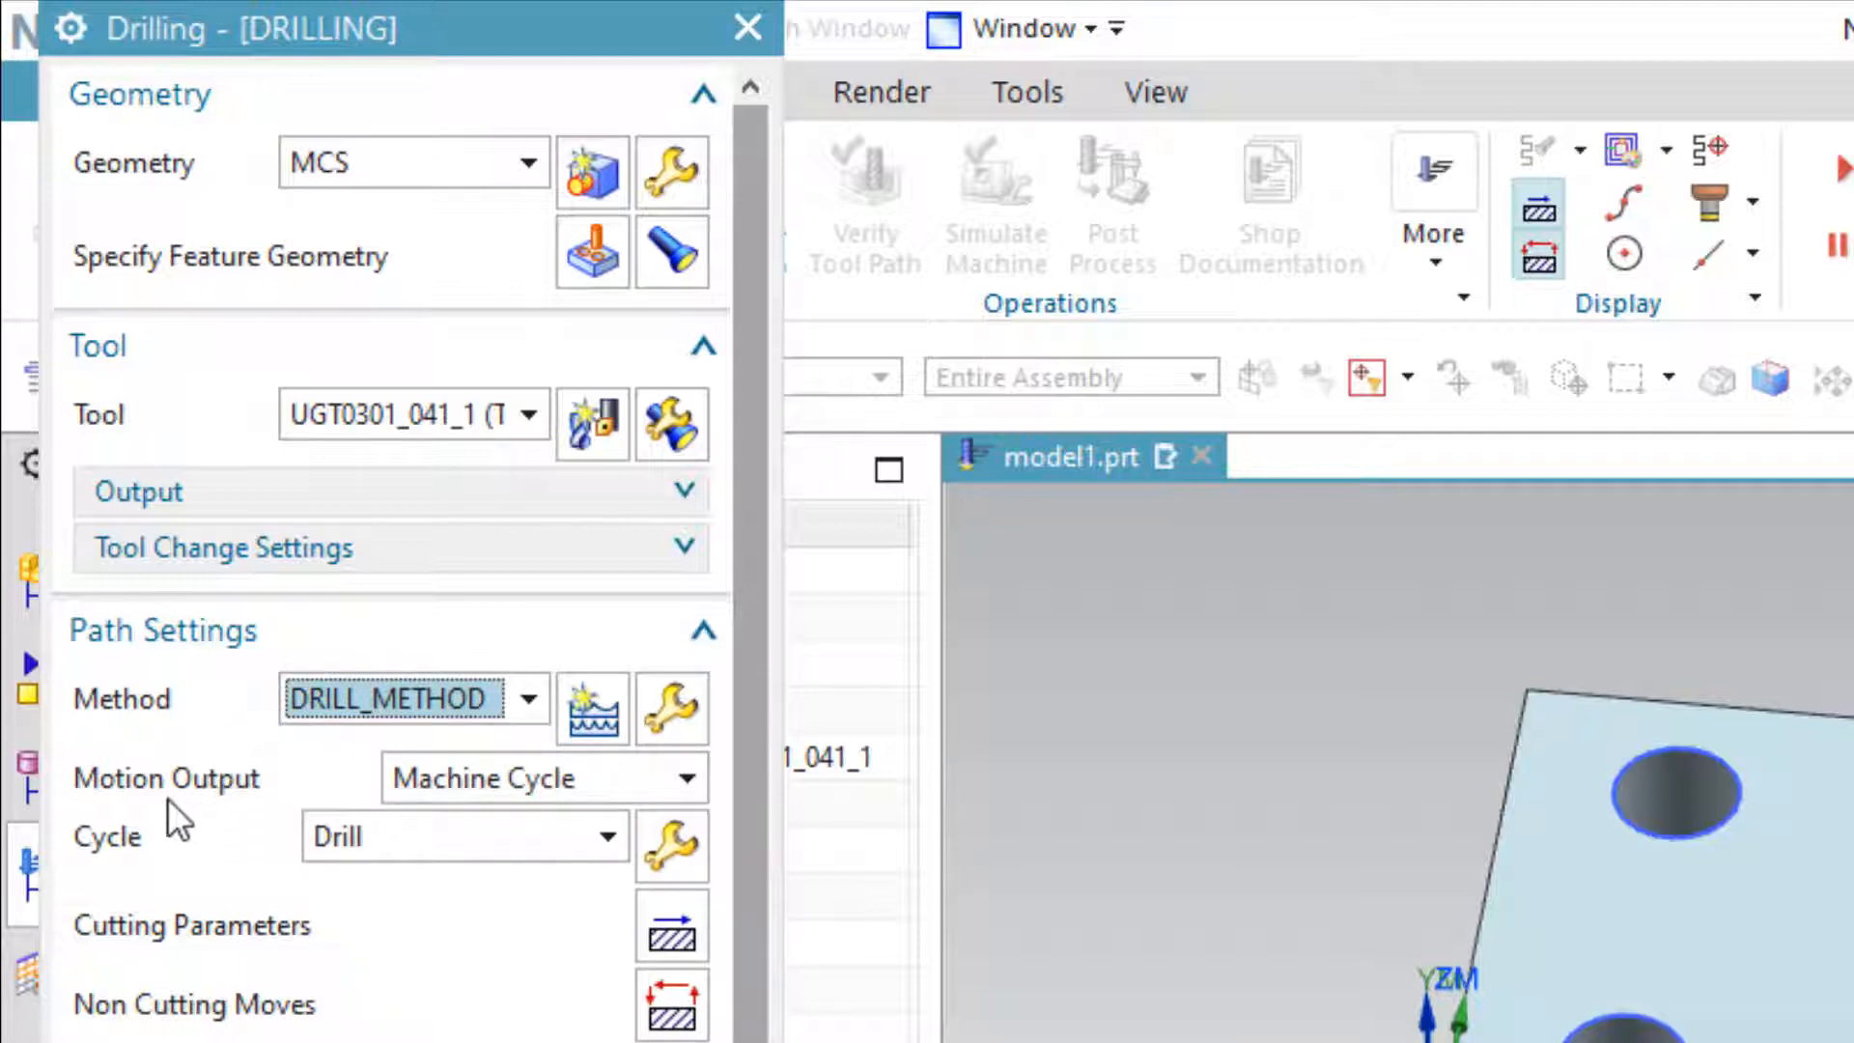
left_click(502, 786)
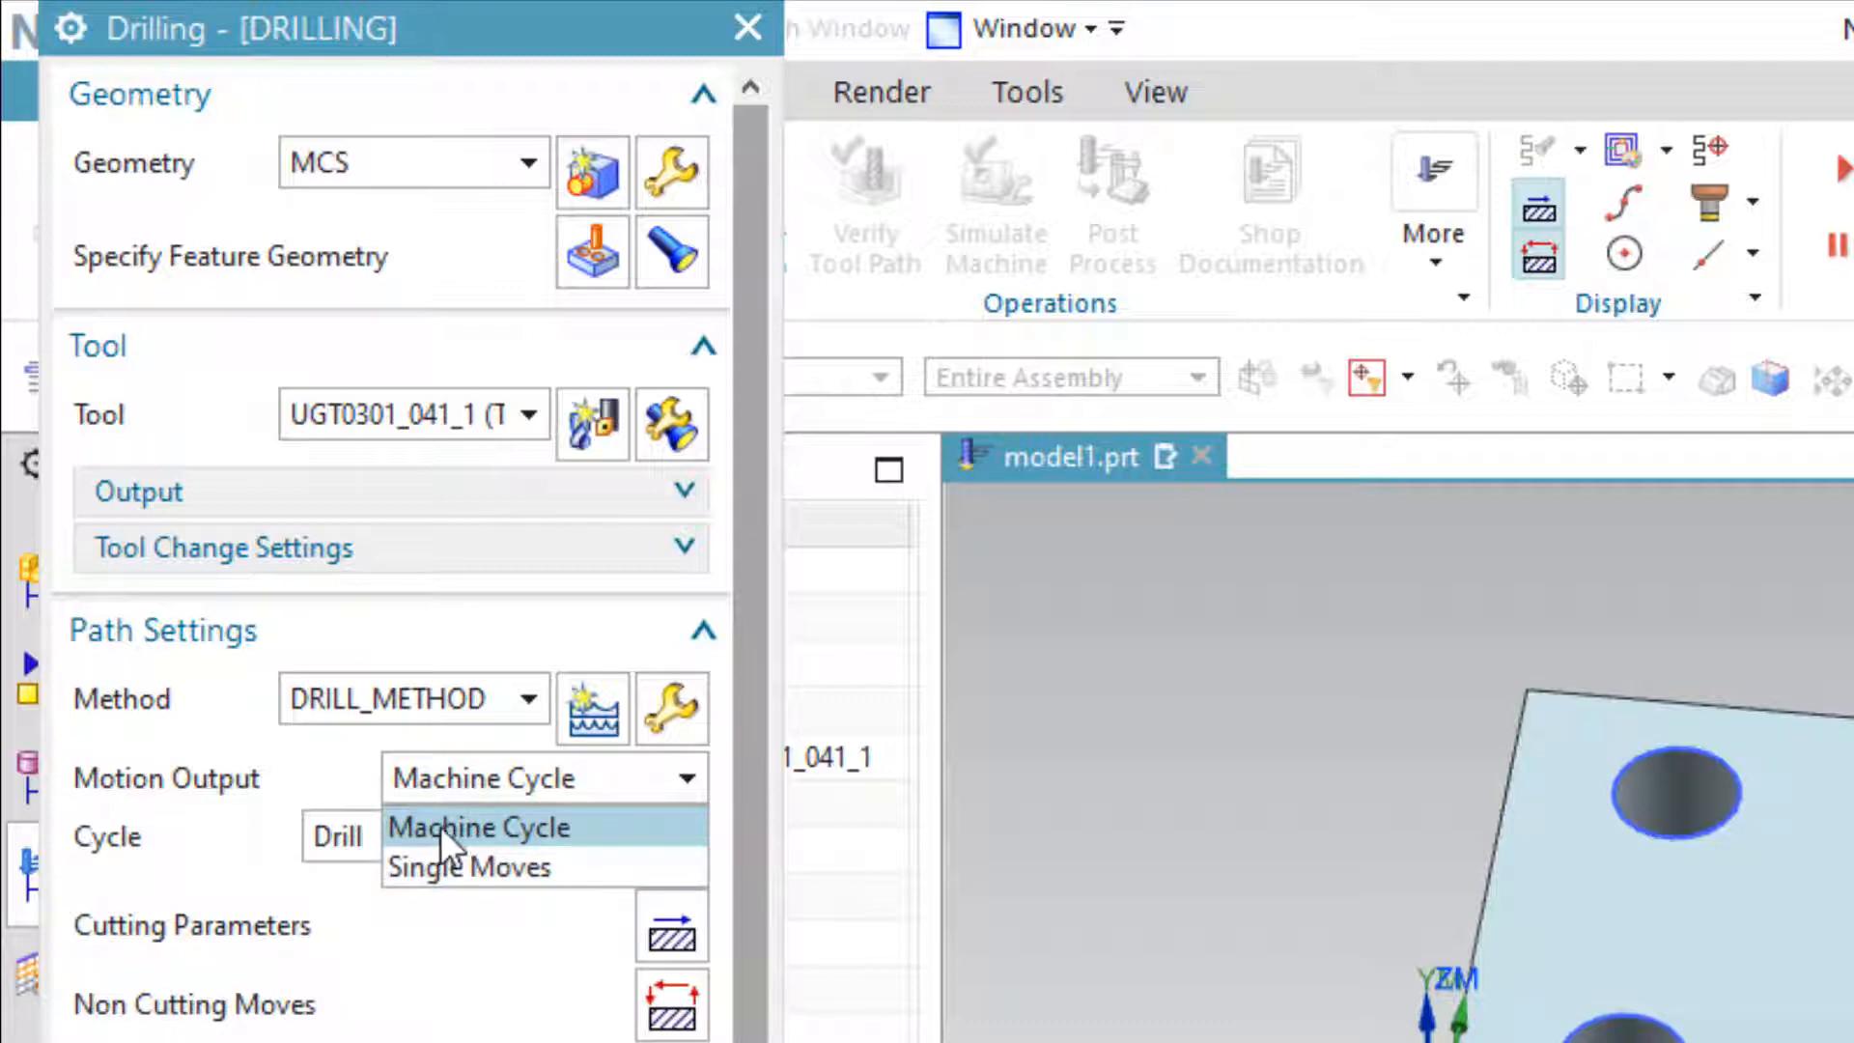
left_click(508, 875)
left_click(529, 780)
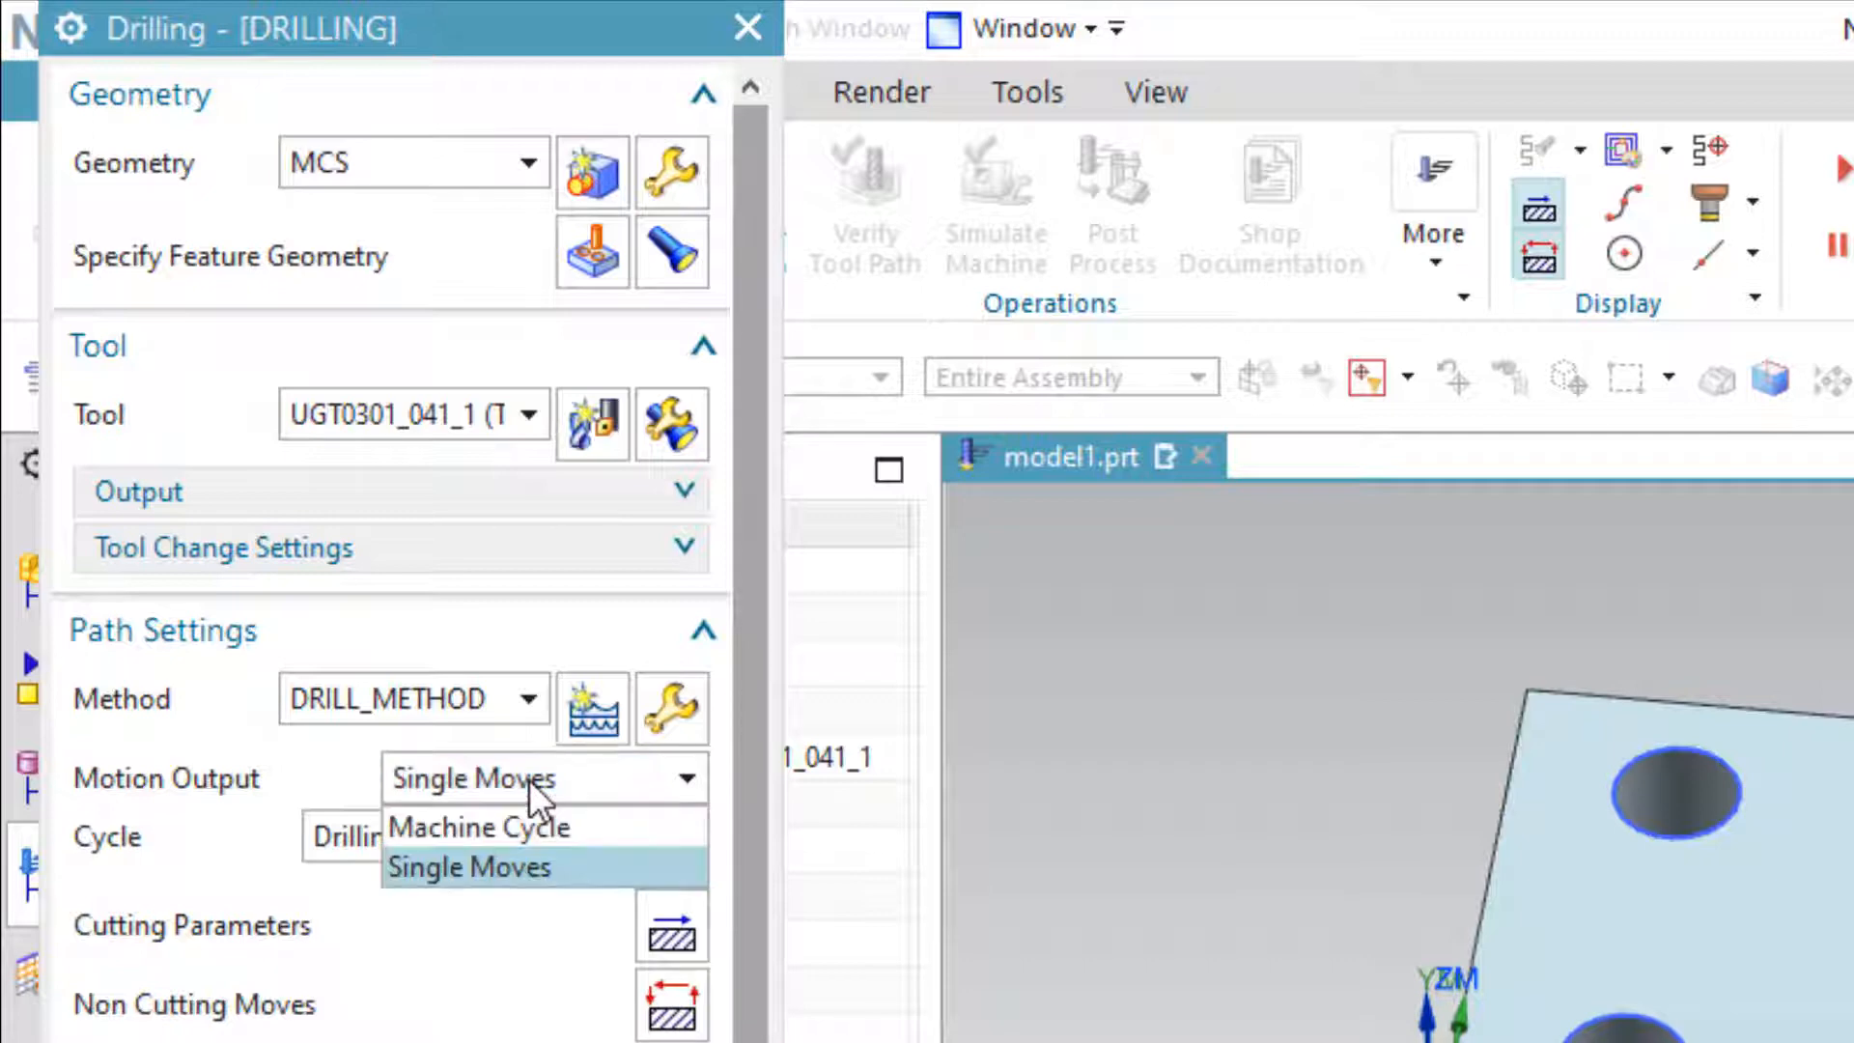
left_click(491, 826)
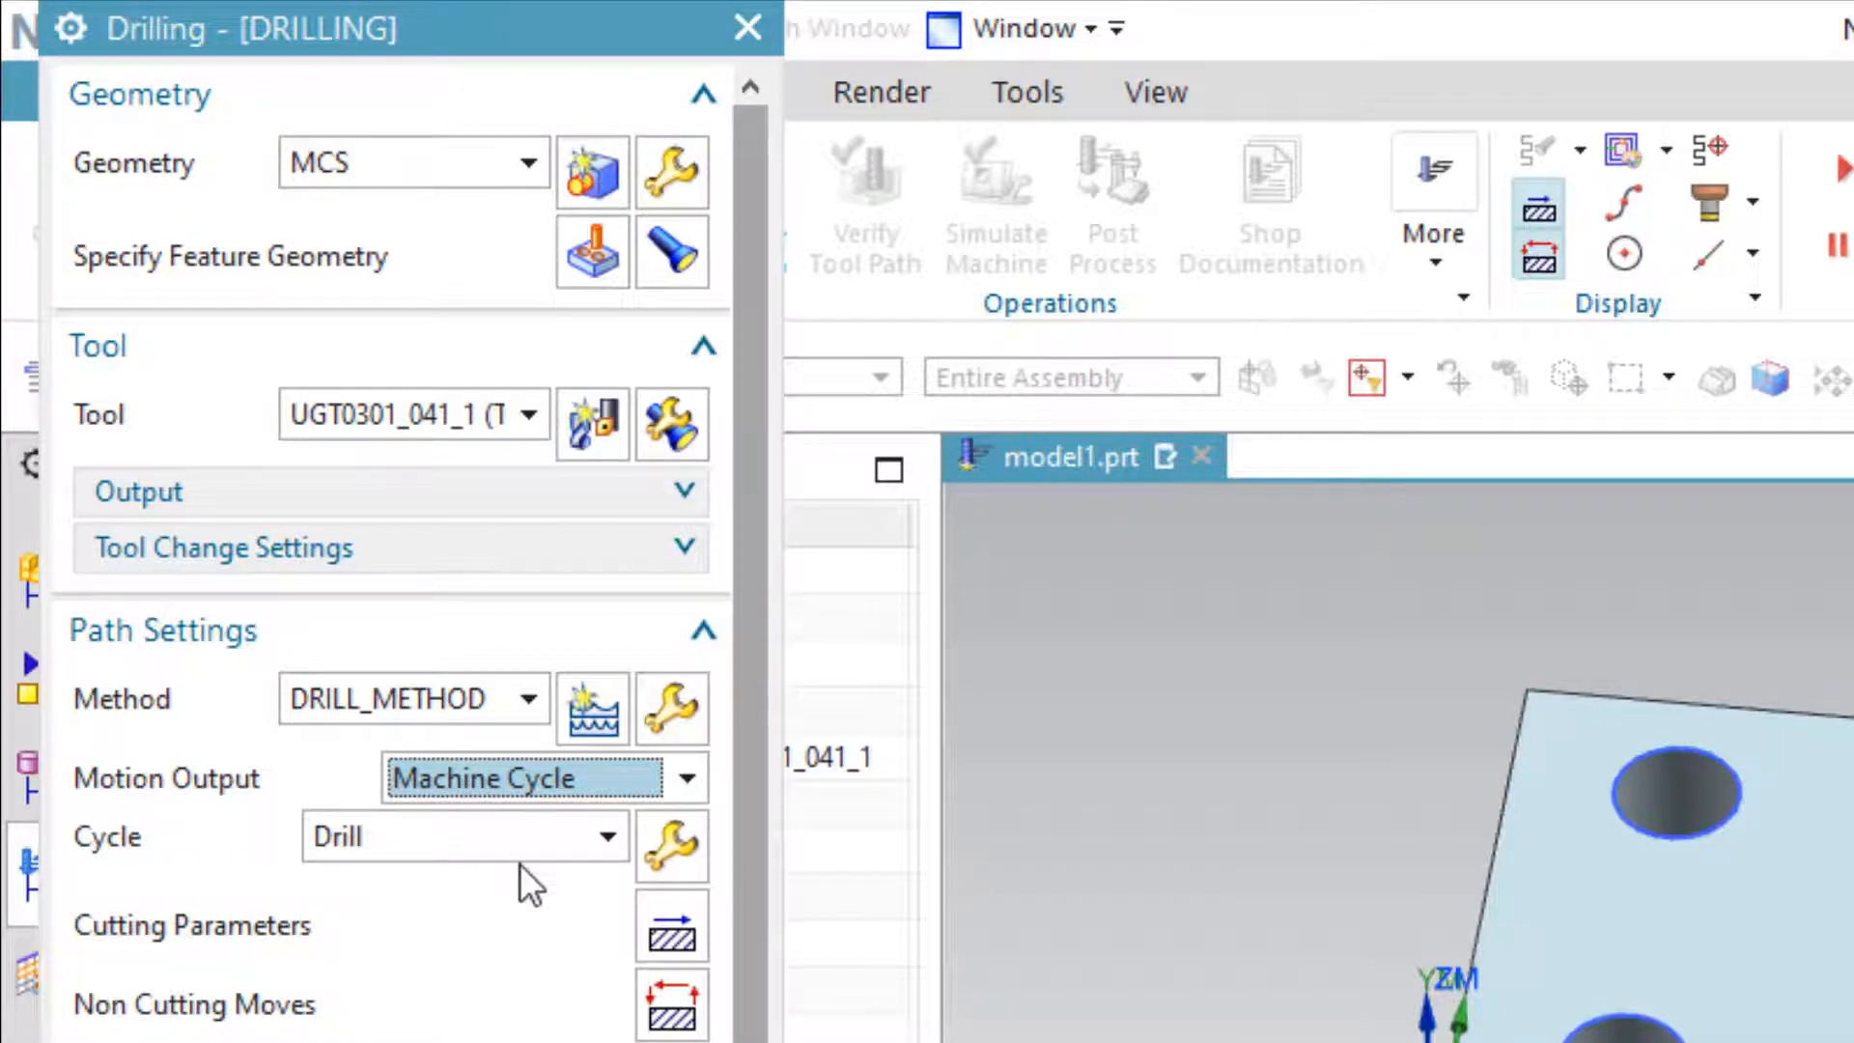
left_click(504, 838)
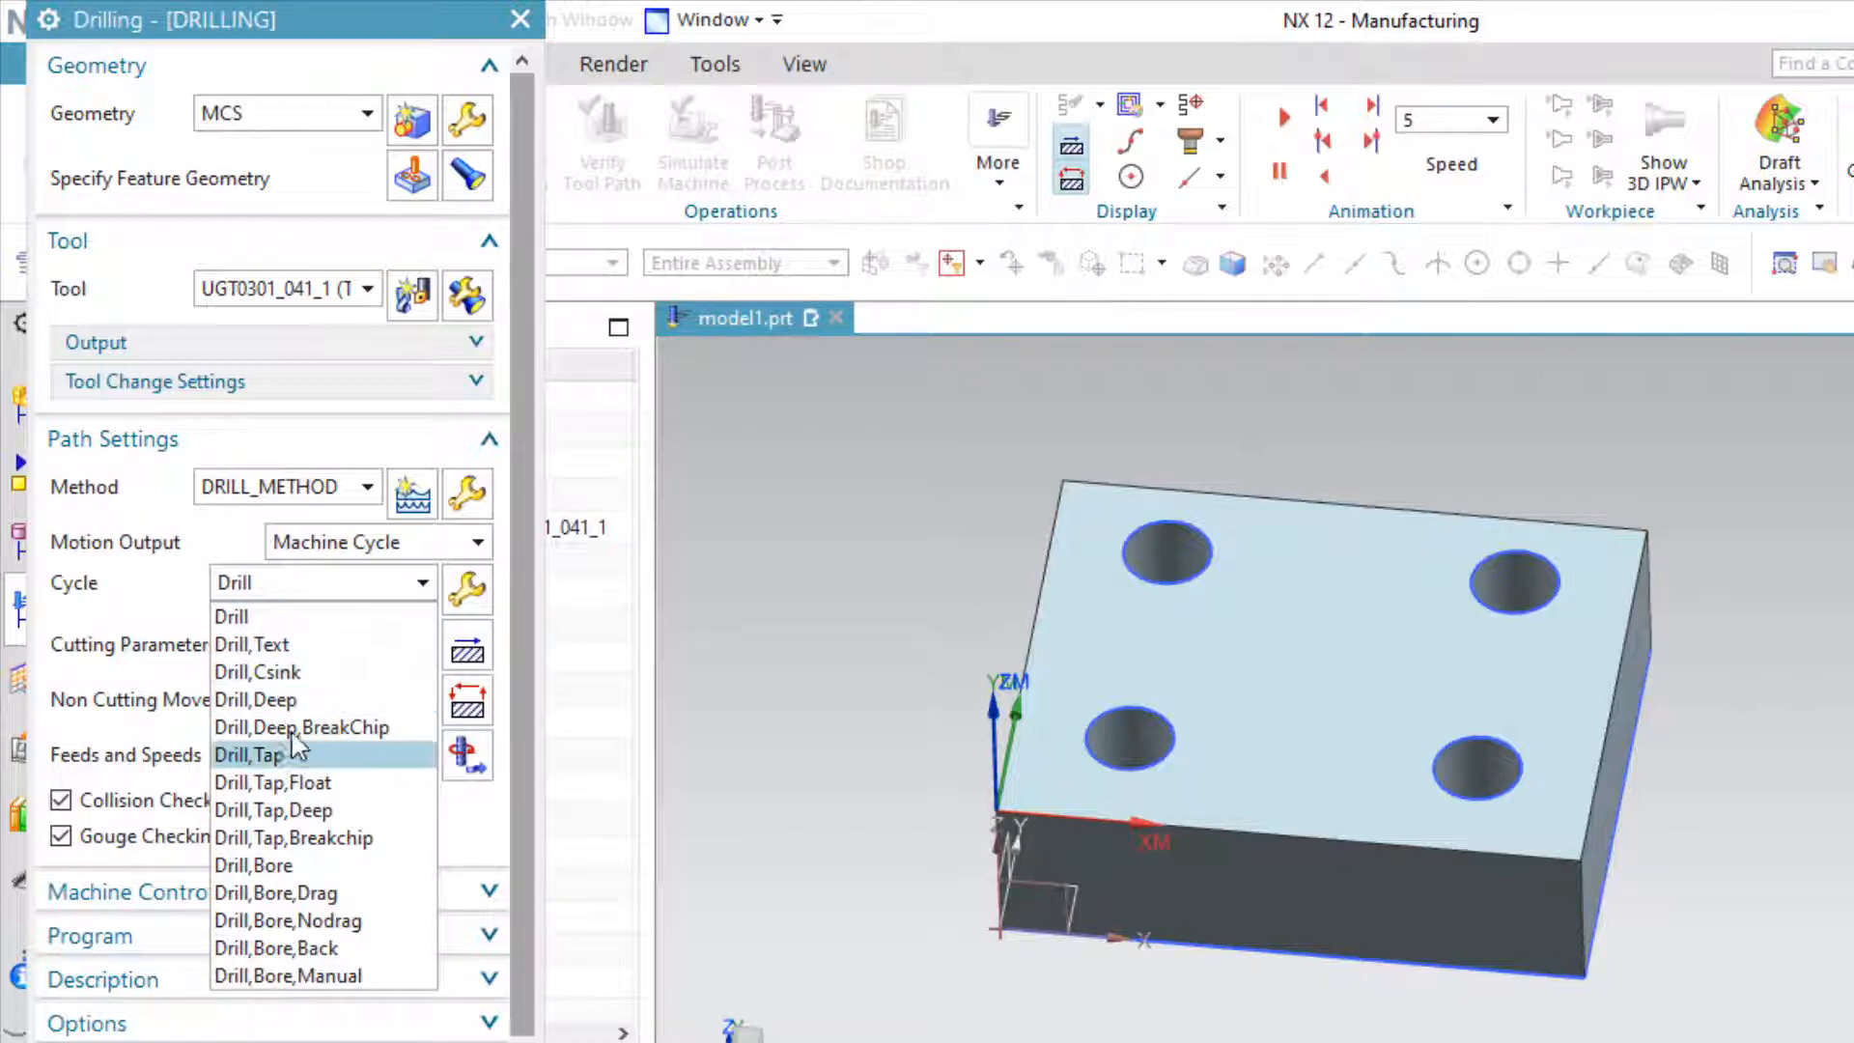
left_click(289, 588)
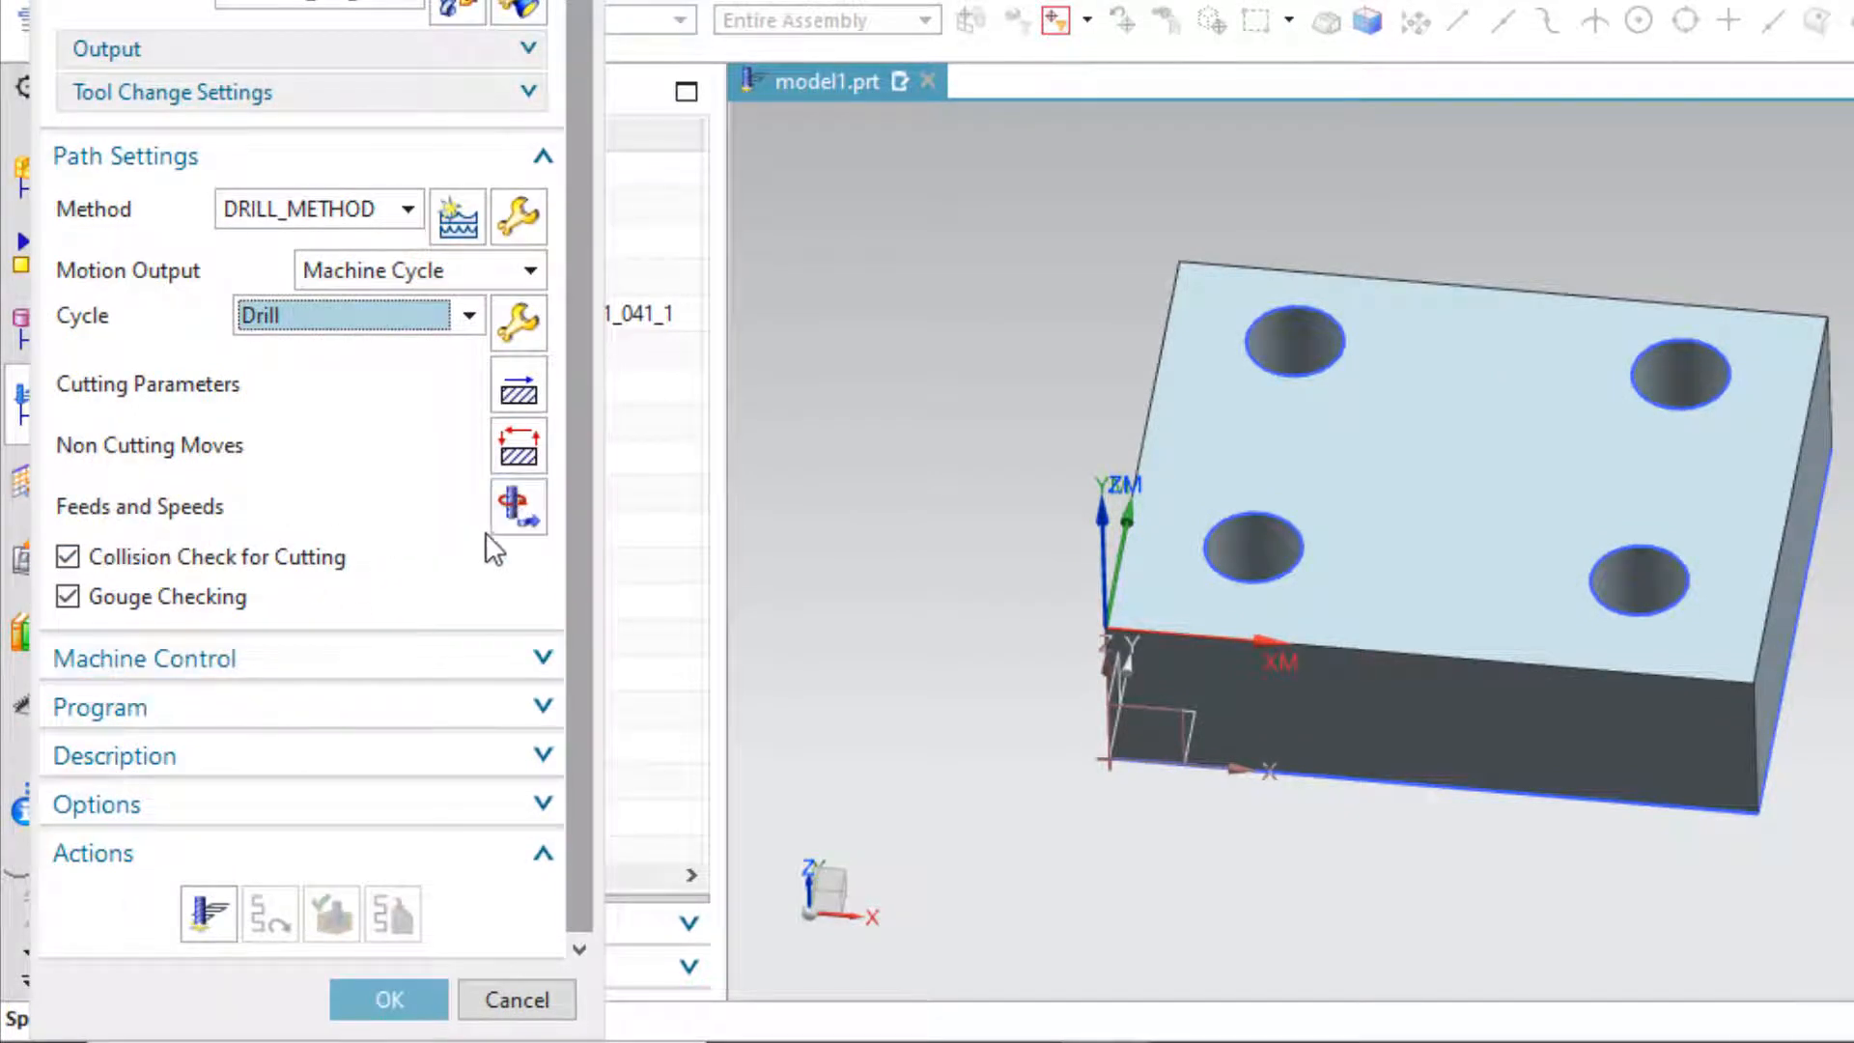
Generate the tool path of the drilling operation using the MCS geometry
left_click(207, 915)
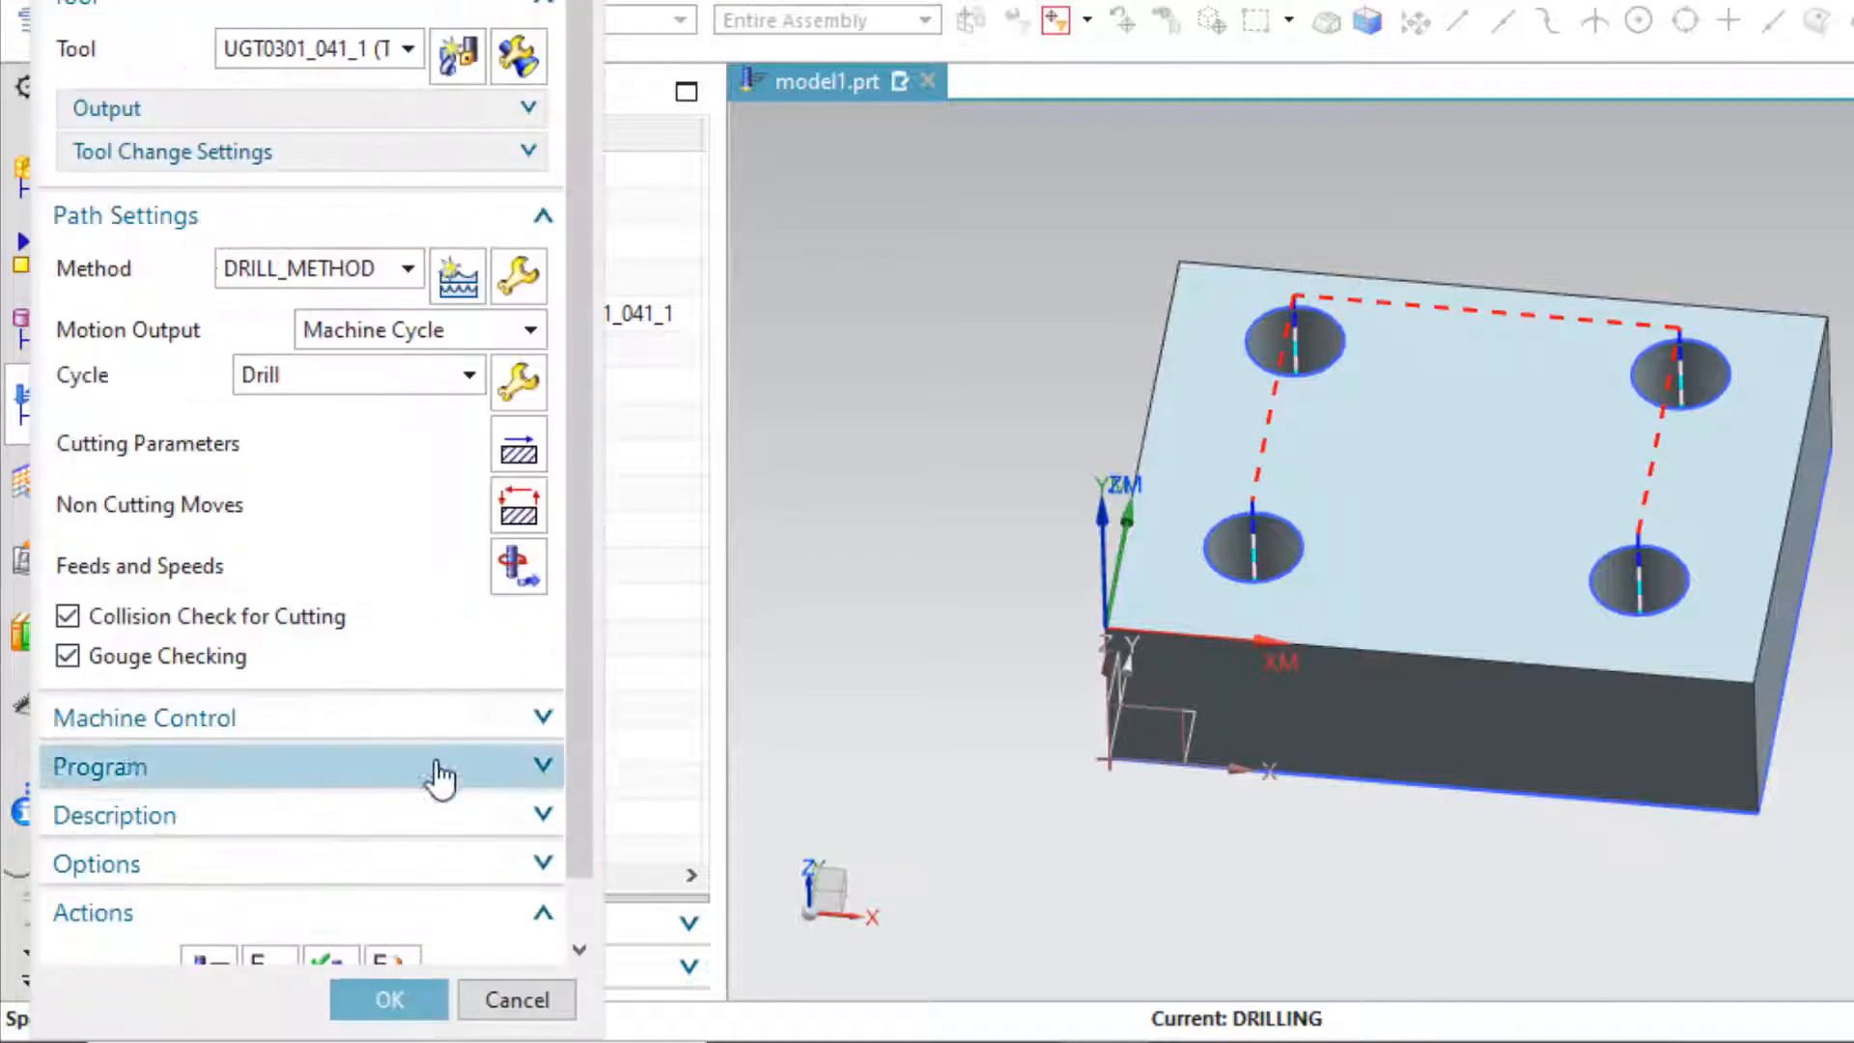
middle_click_drag(1057, 549, 917, 608)
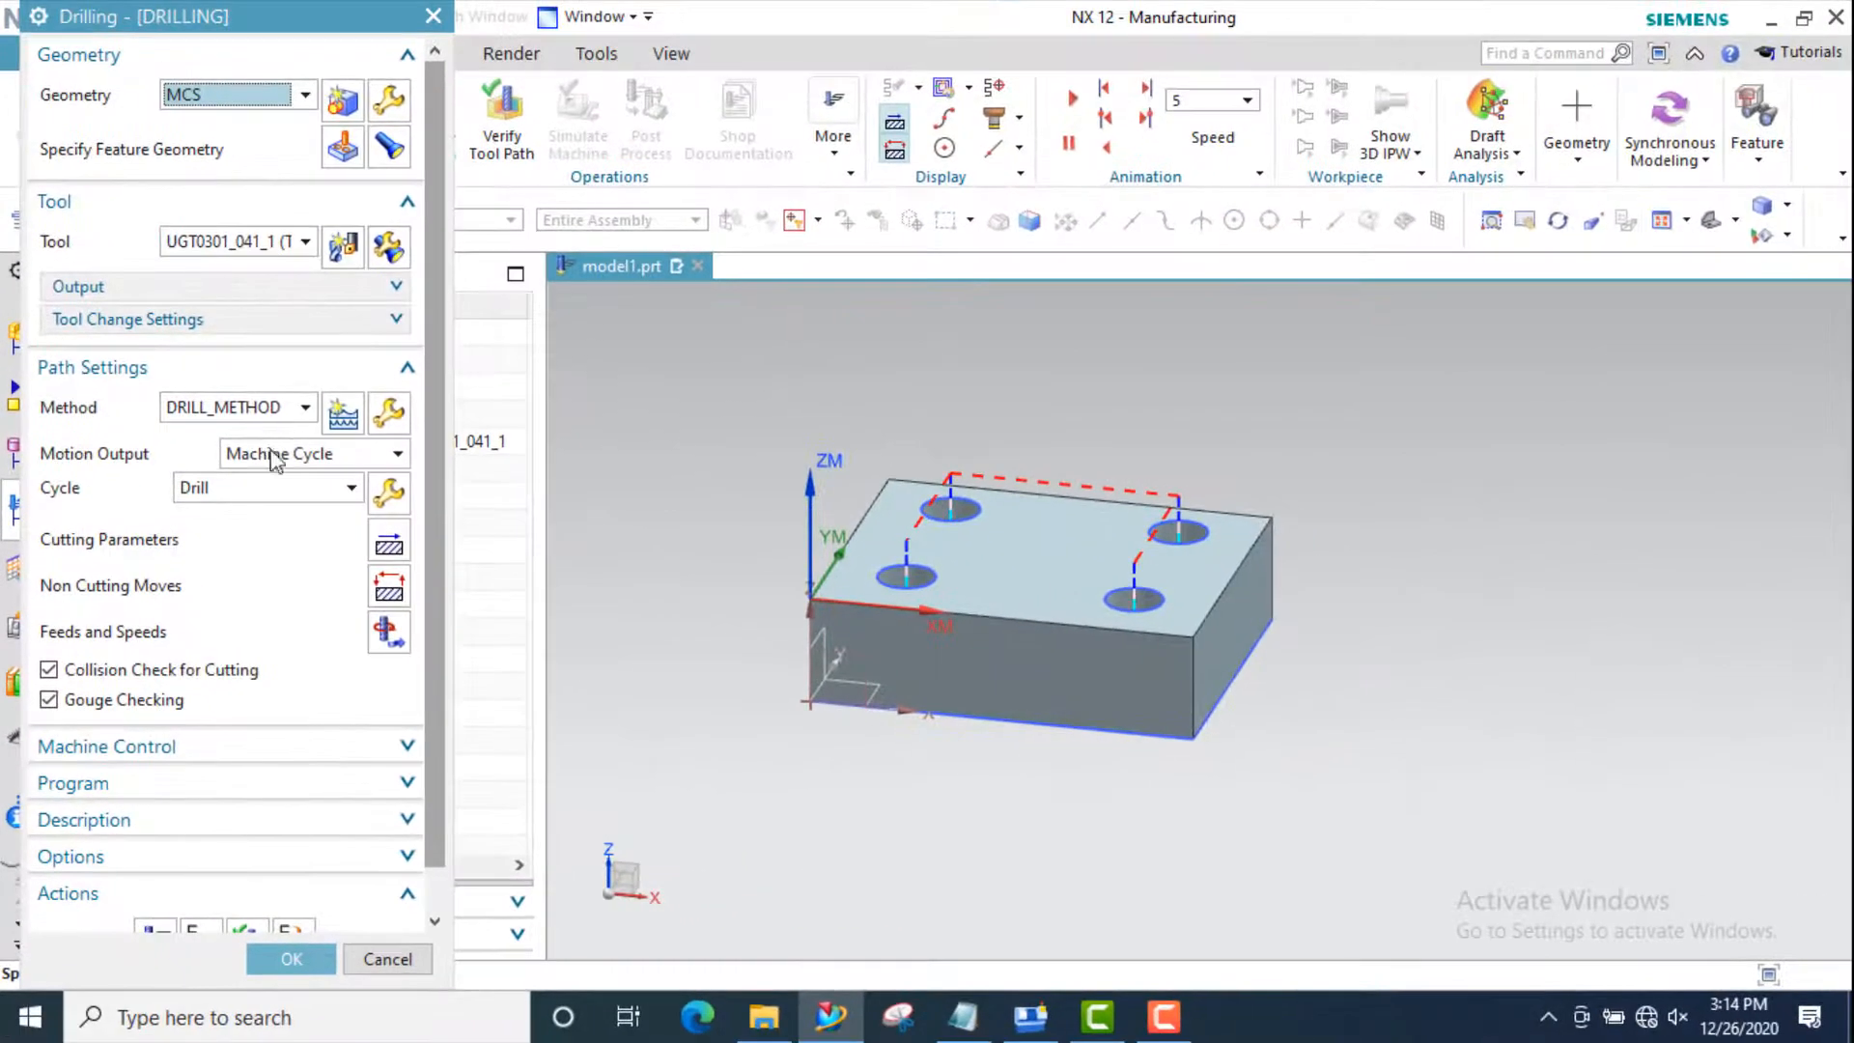
Try to play the 3D Dynamic verification of the drilling tool path and close the tool path visualization
scroll(221, 699, "down", 1)
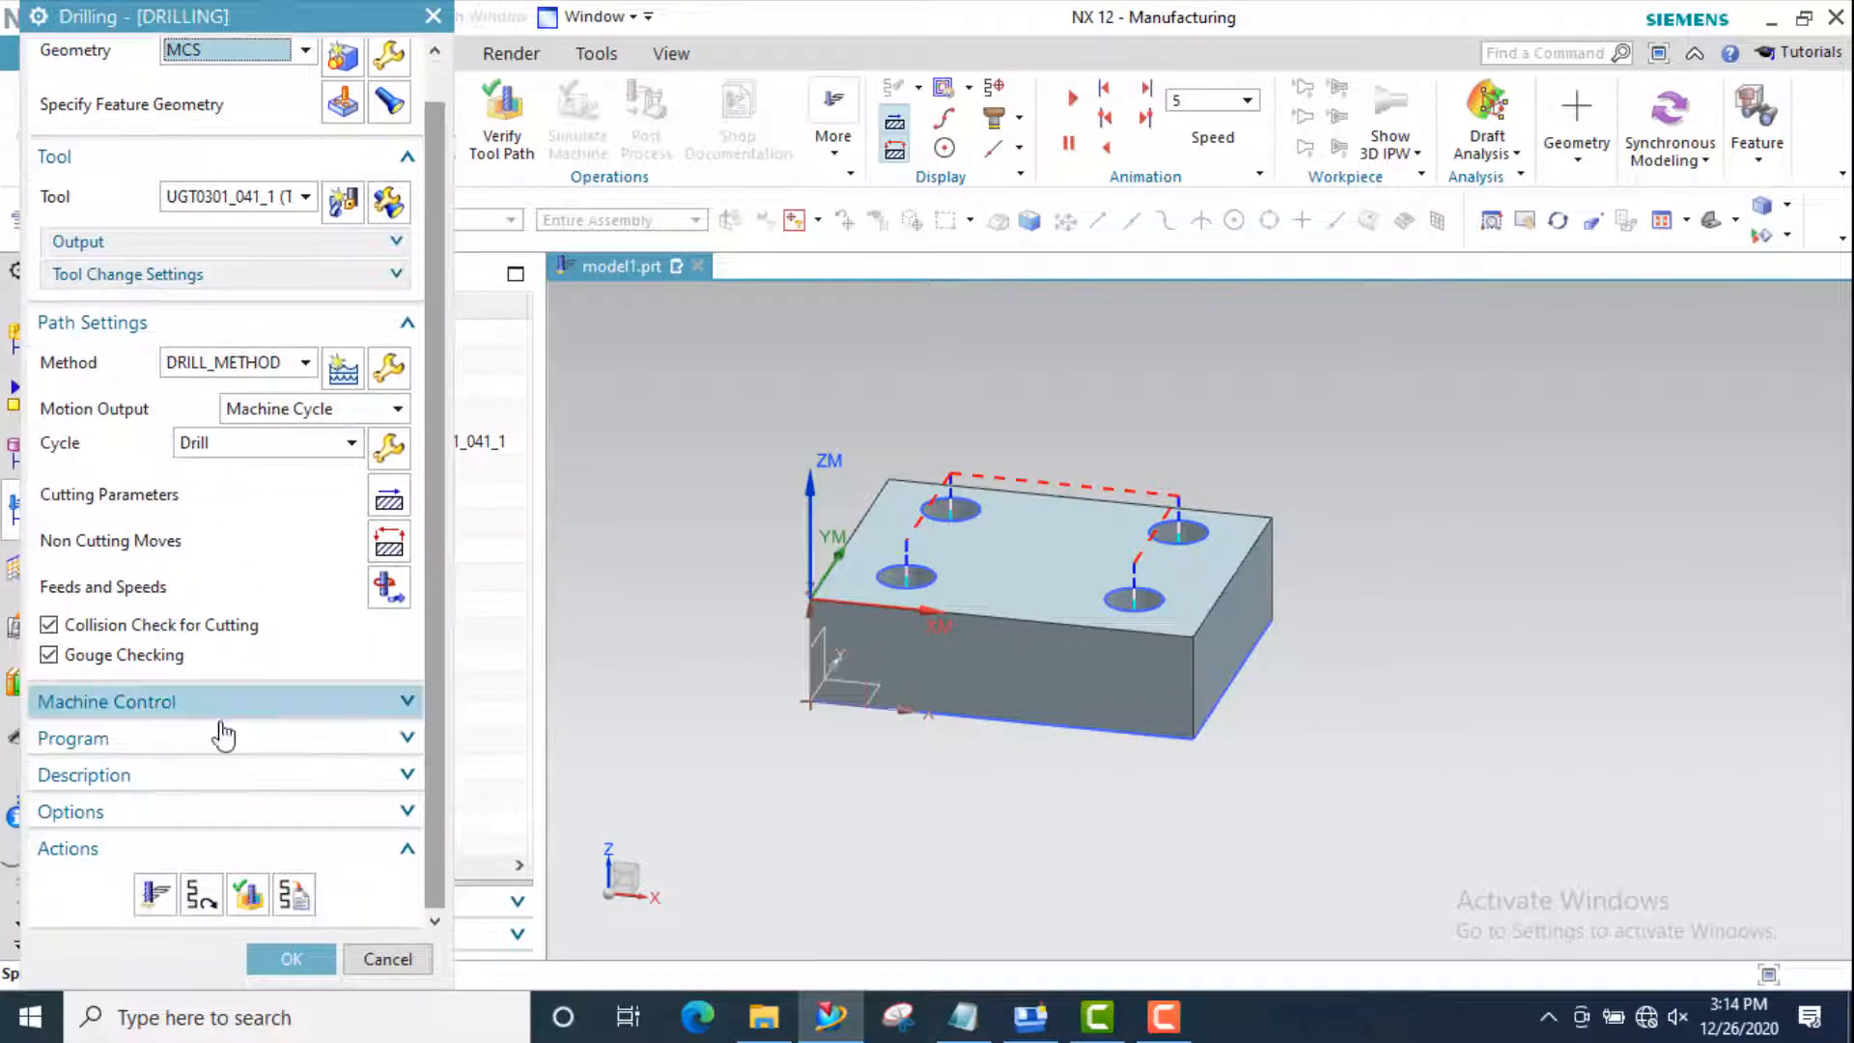
left_click(258, 892)
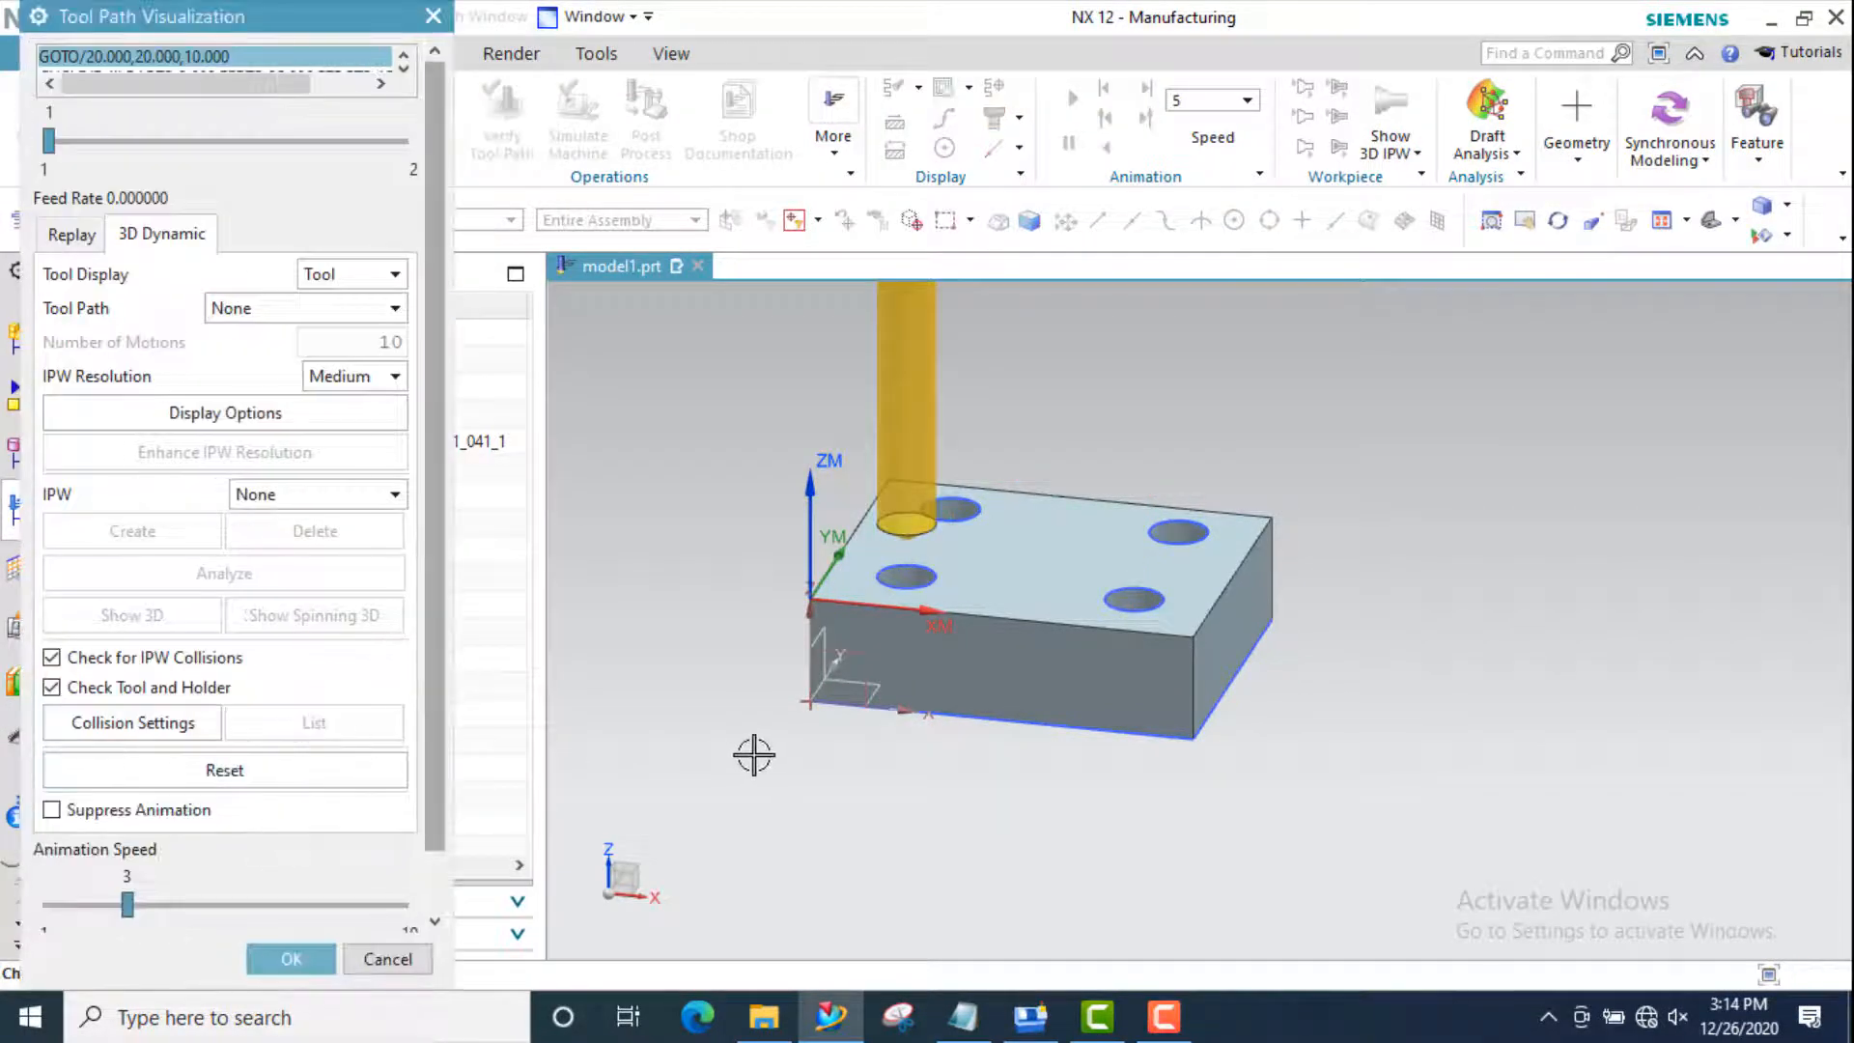
mouse_move(787, 741)
middle_mouse_down()
mouse_move(807, 712)
mouse_move(782, 719)
middle_mouse_up()
scroll(787, 718, "down", 1)
scroll(792, 640, "up", 1)
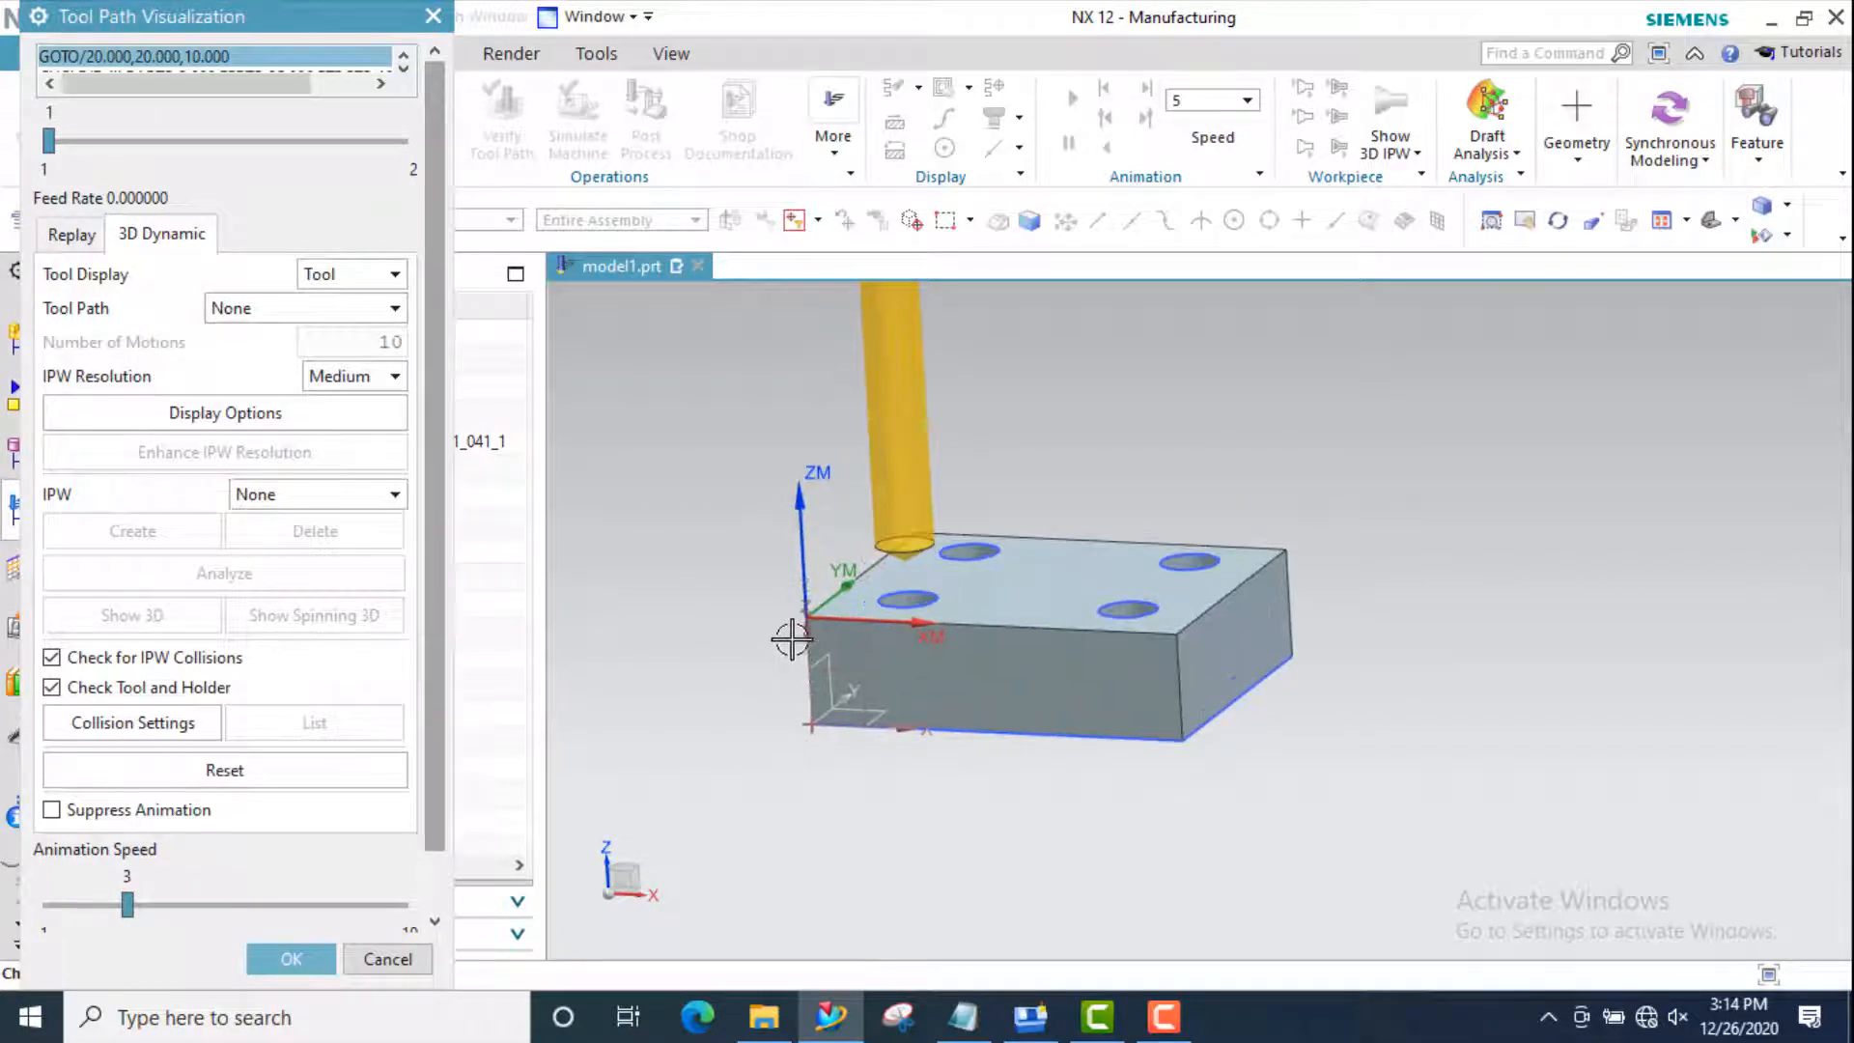
scroll(359, 784, "down", 1)
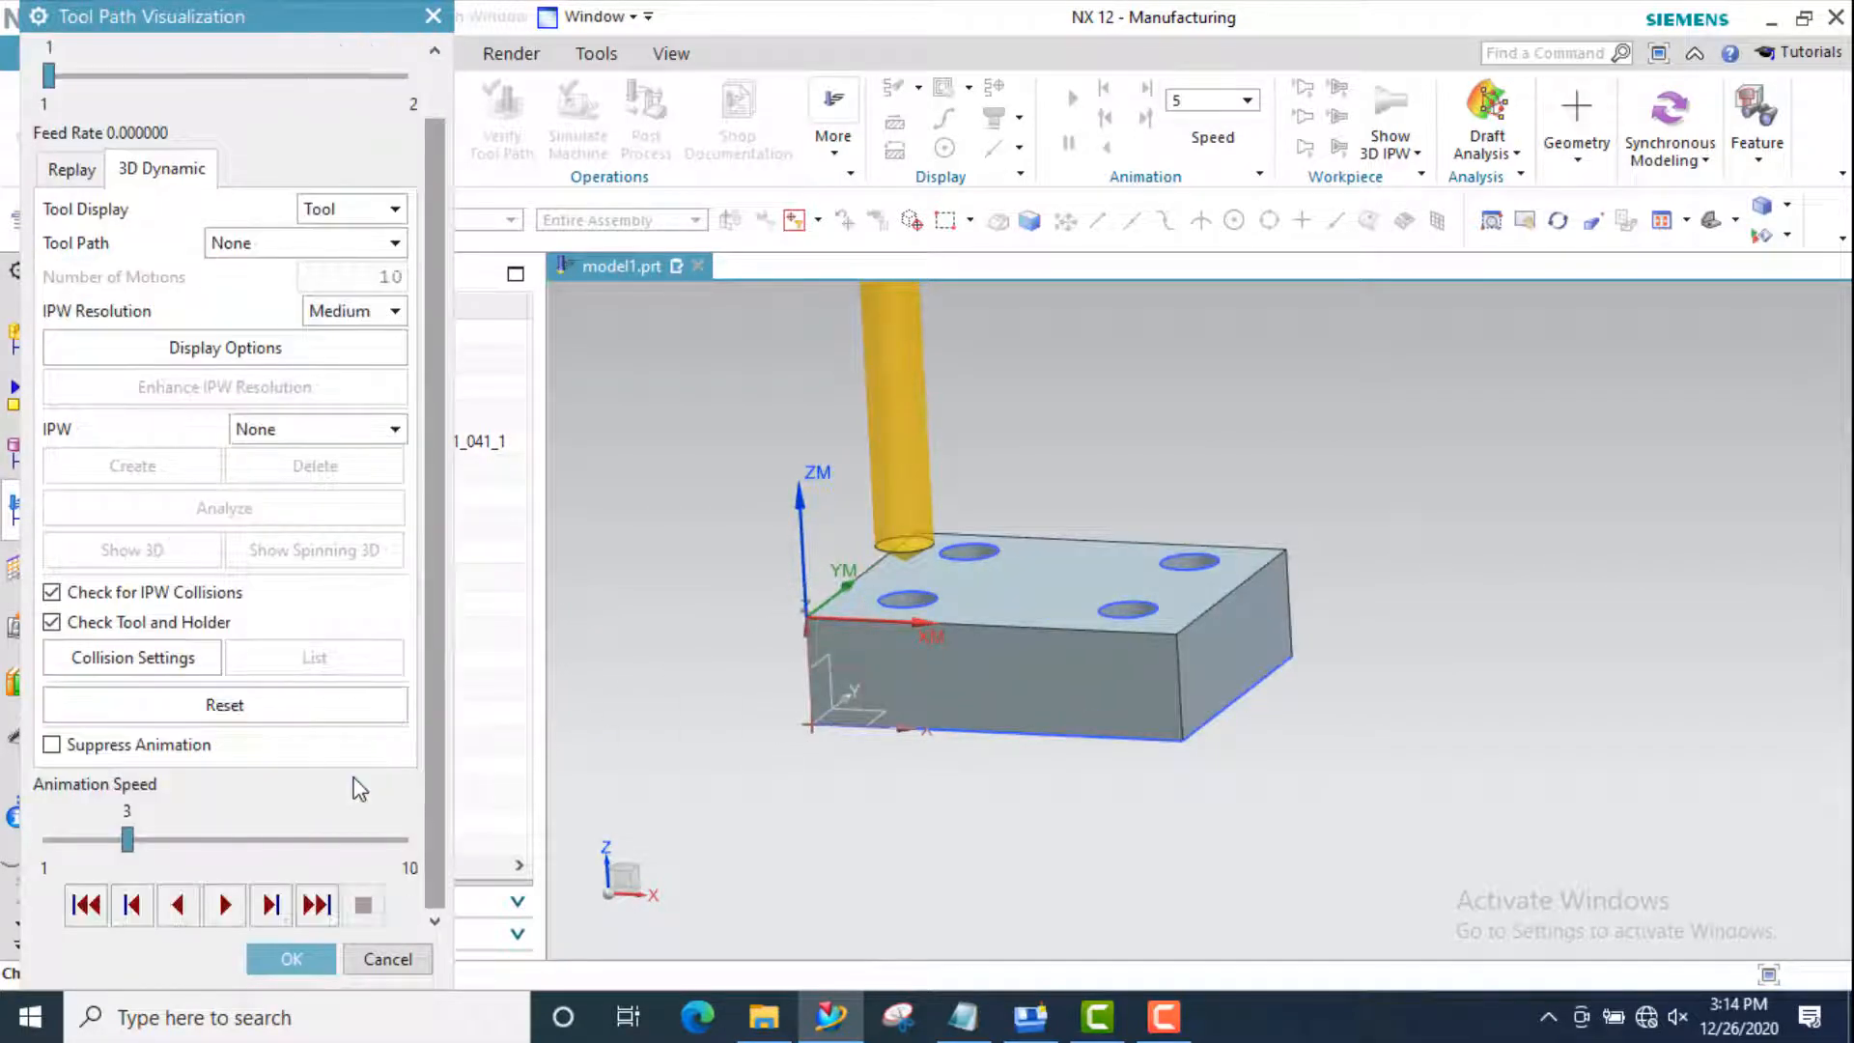
left_click(226, 906)
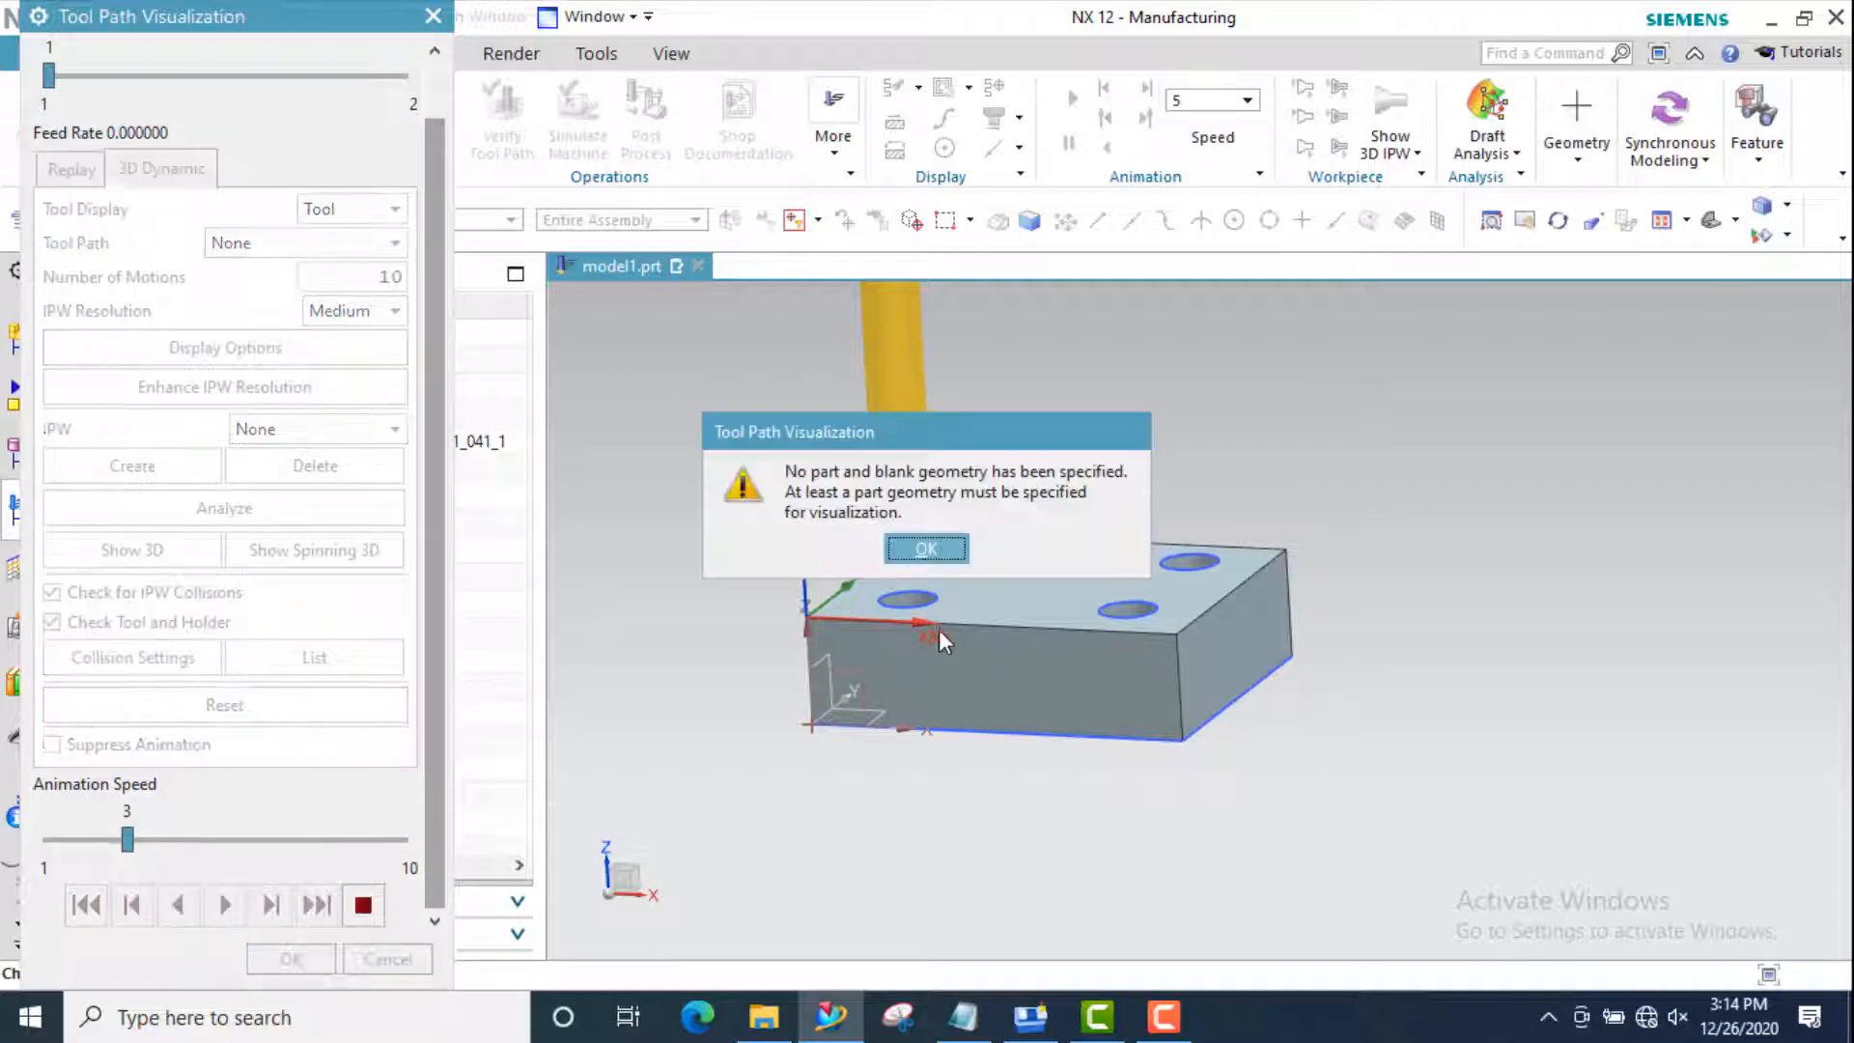
left_click(933, 552)
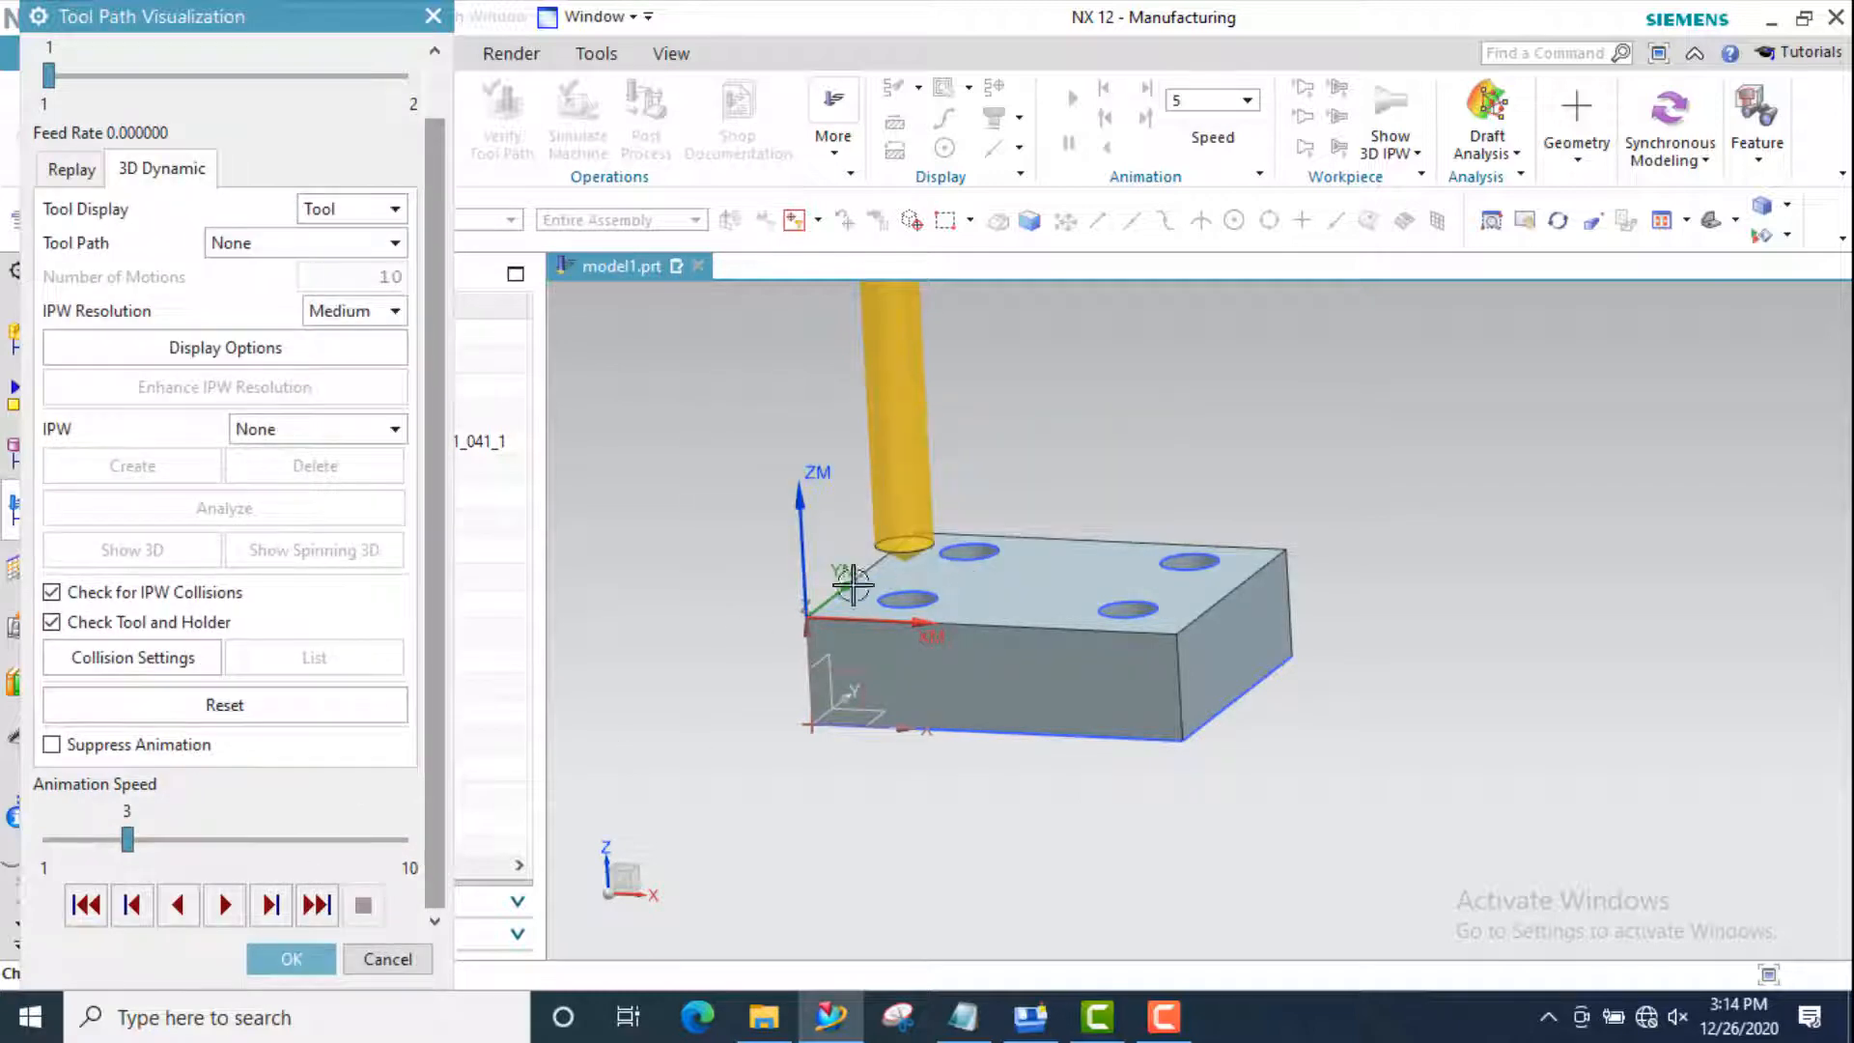
left_click(227, 906)
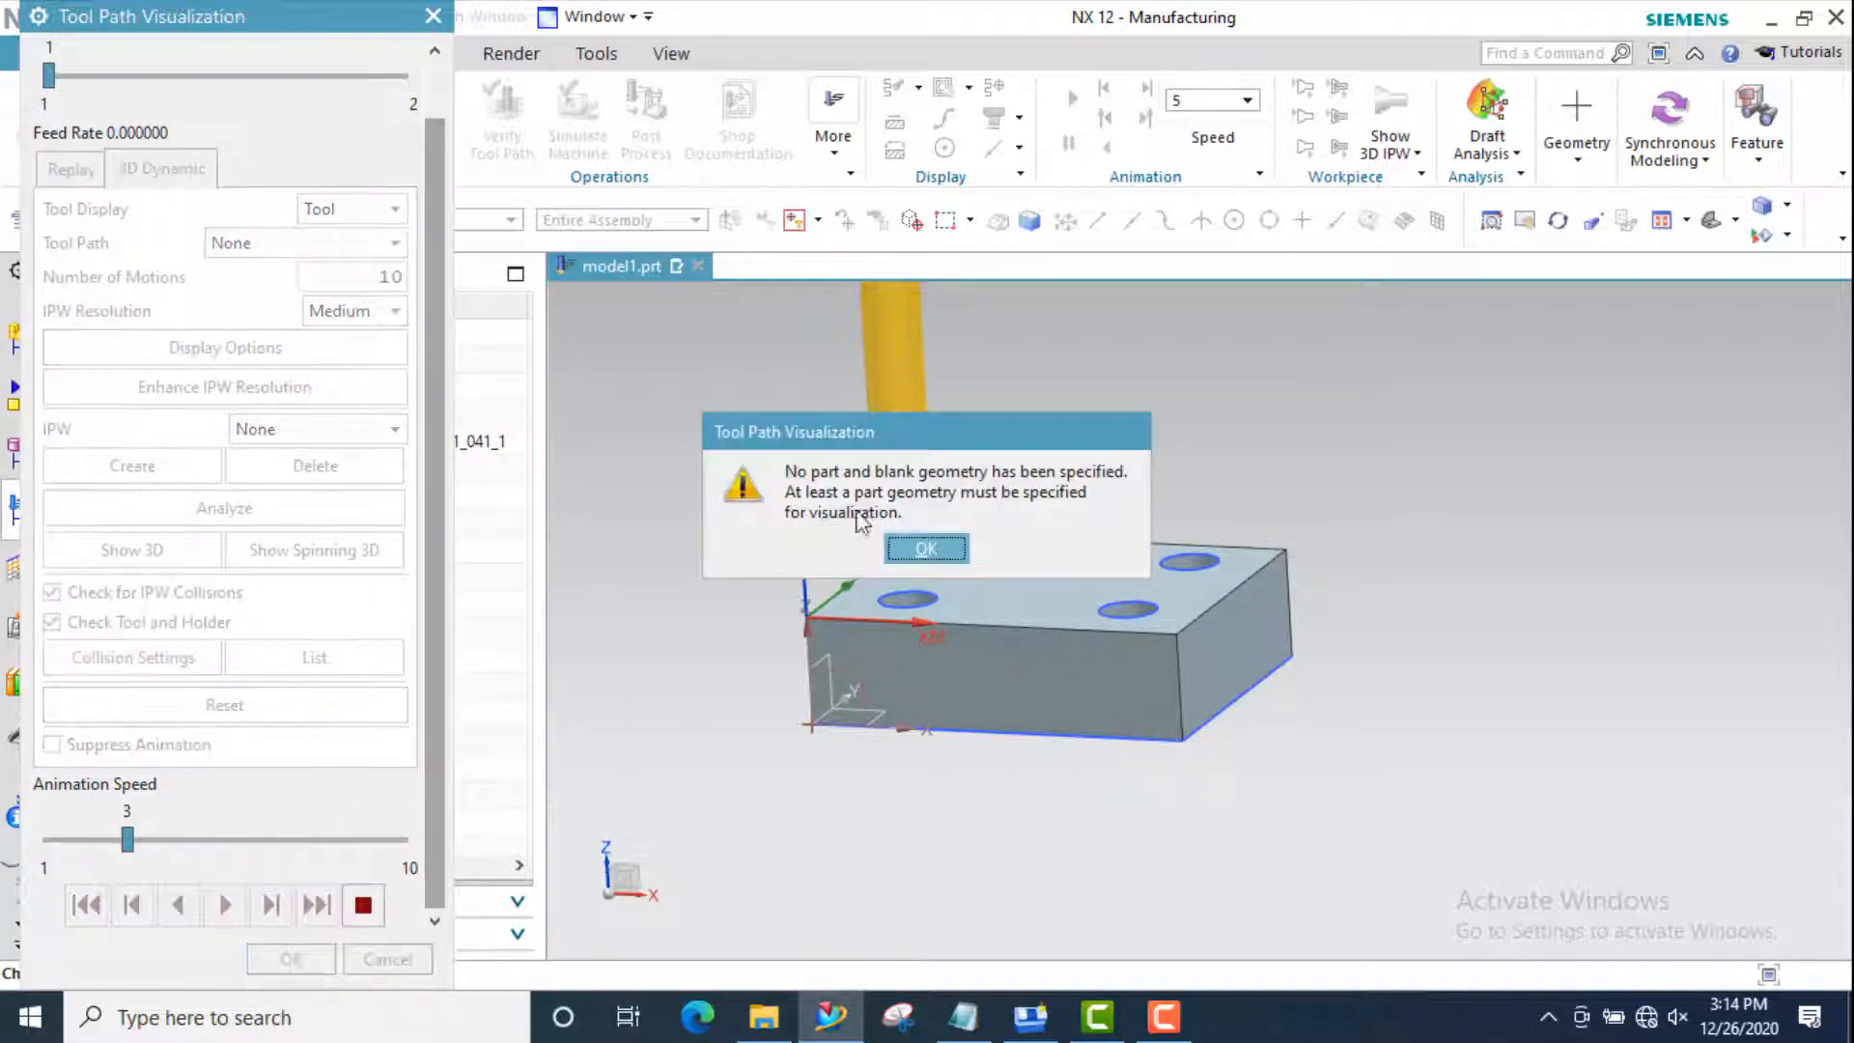
left_click(926, 549)
left_click(273, 959)
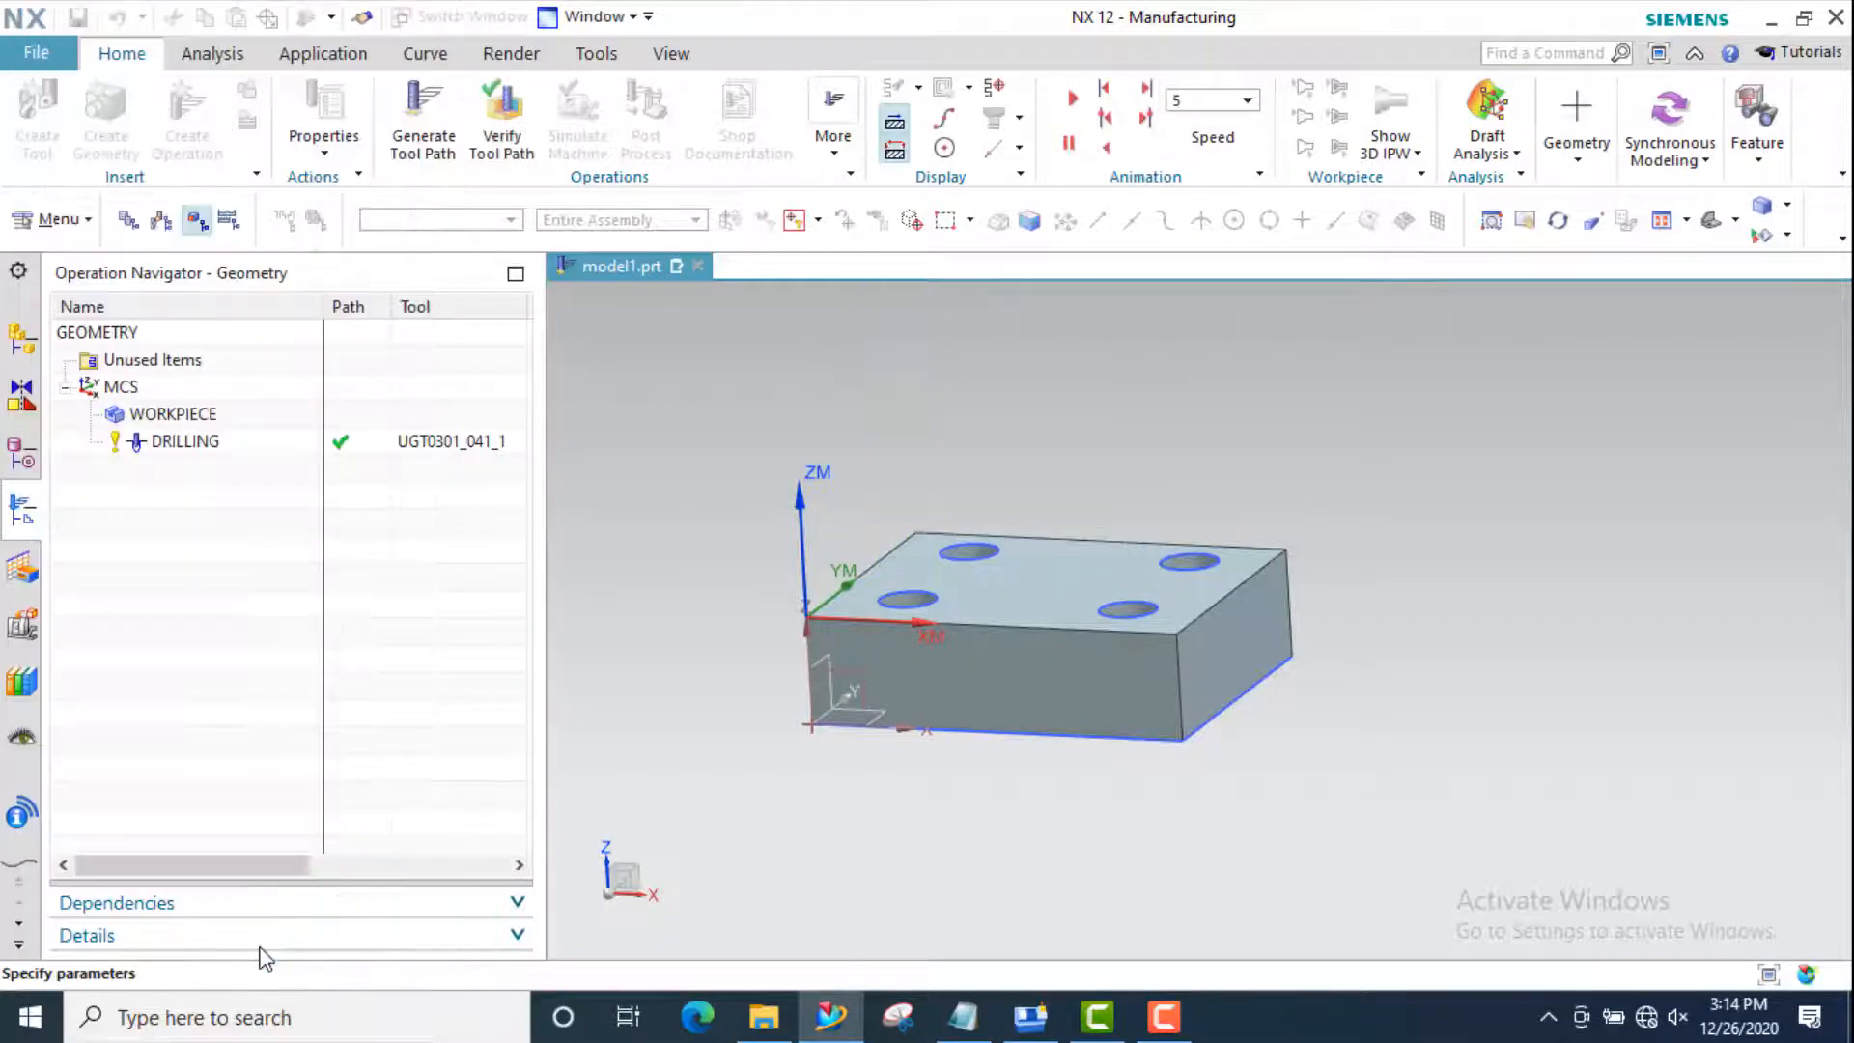
Change the drilling operation's geometry to WORKPIECE and regenerate its tool path
scroll(248, 458, "up", 1)
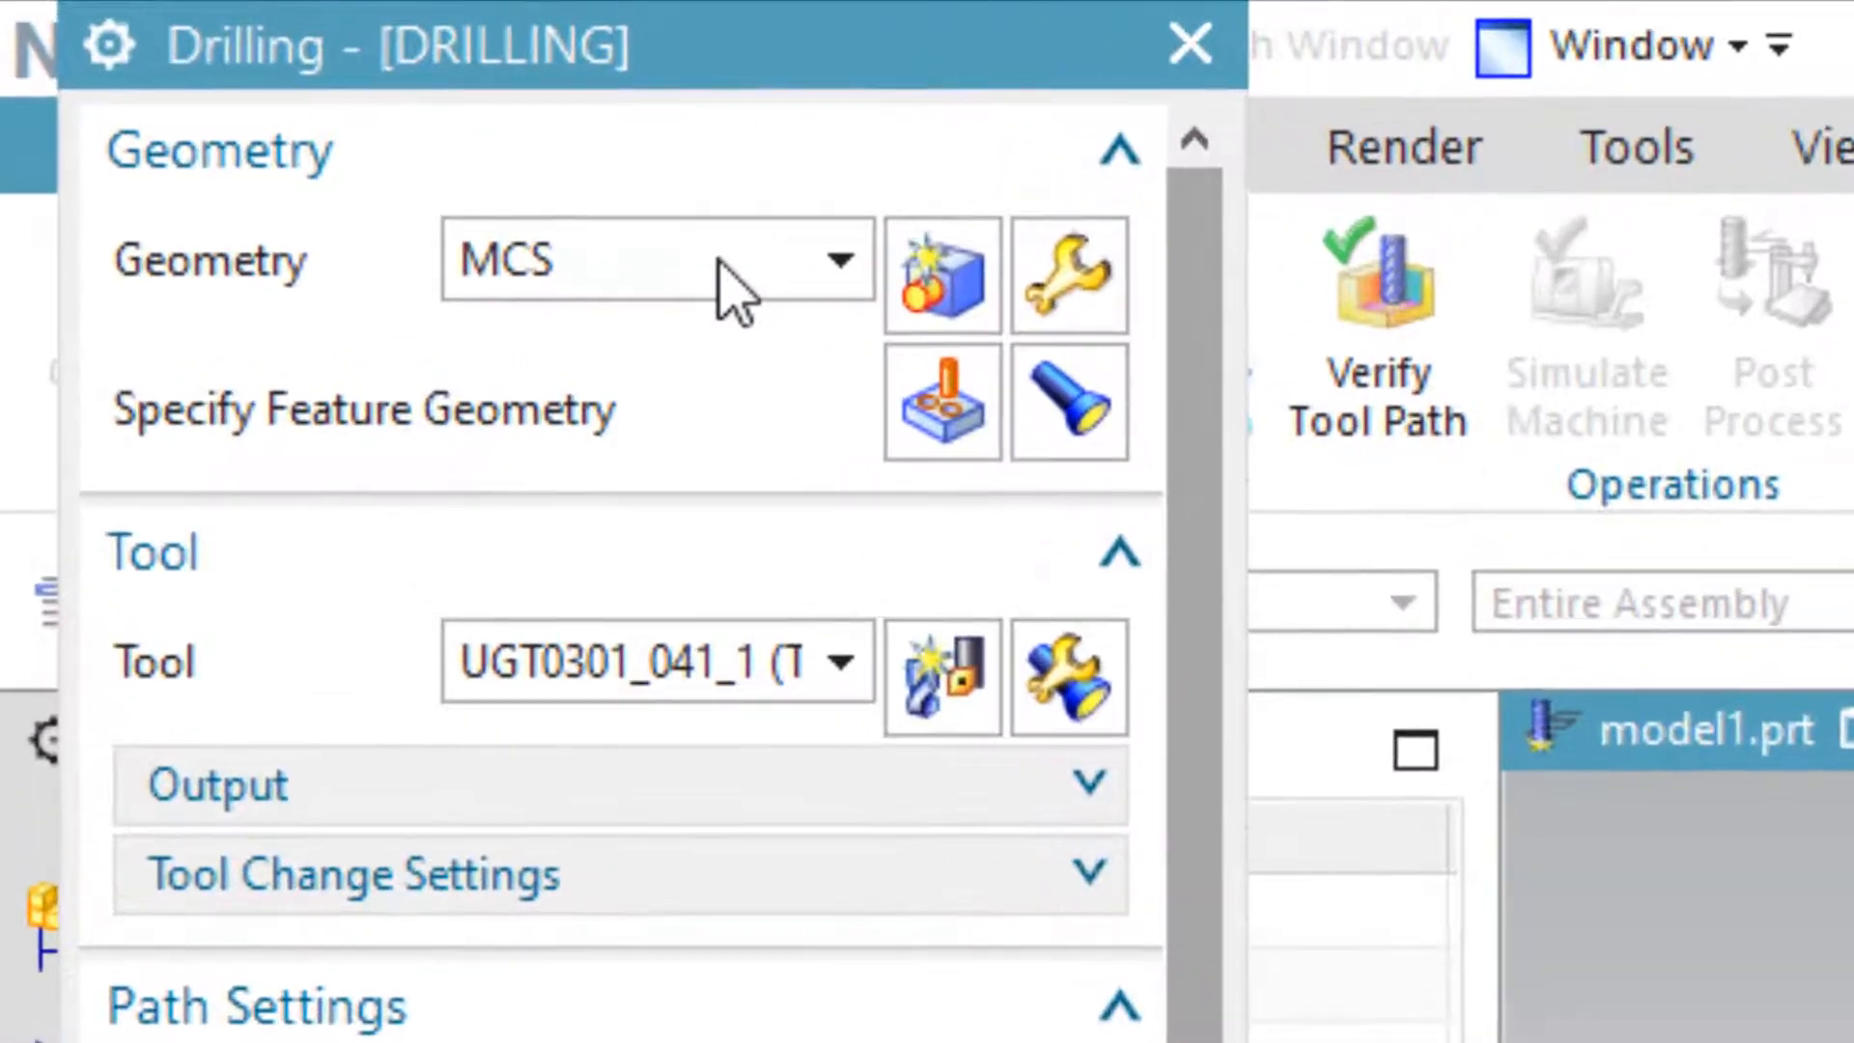
left_click(604, 236)
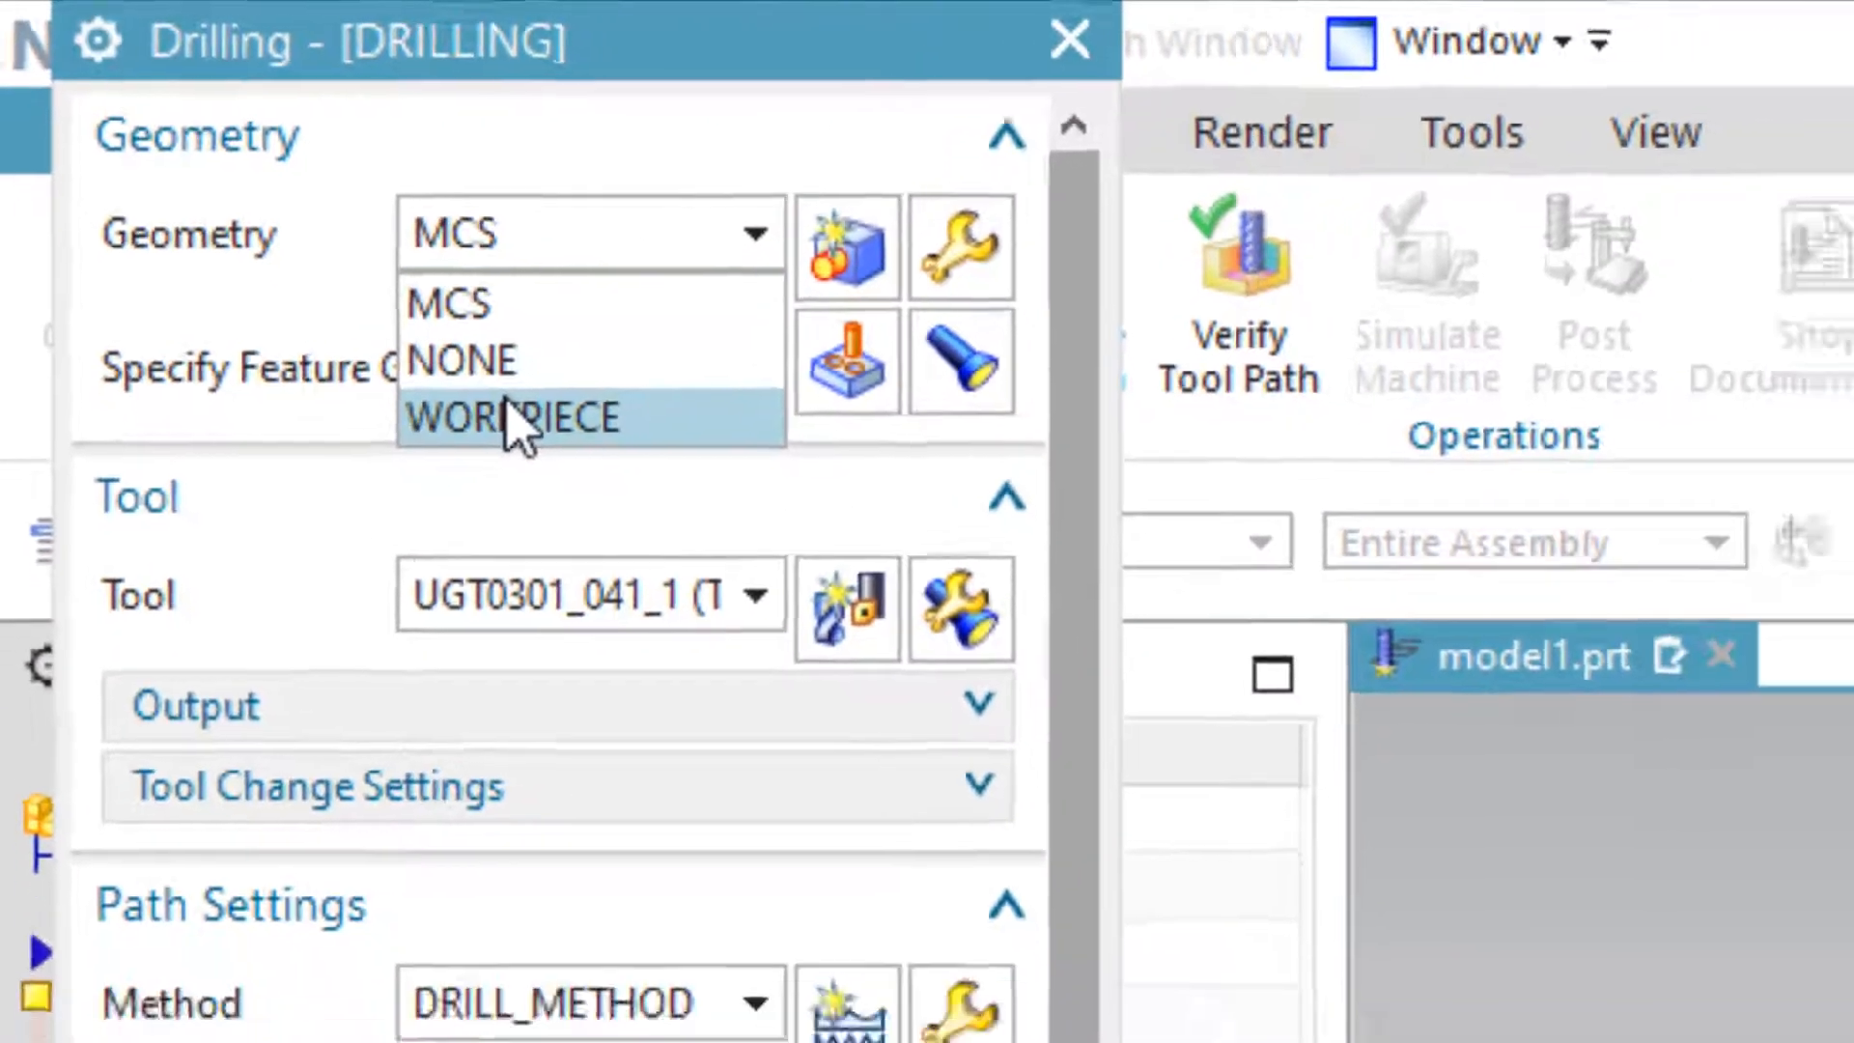
left_click(577, 466)
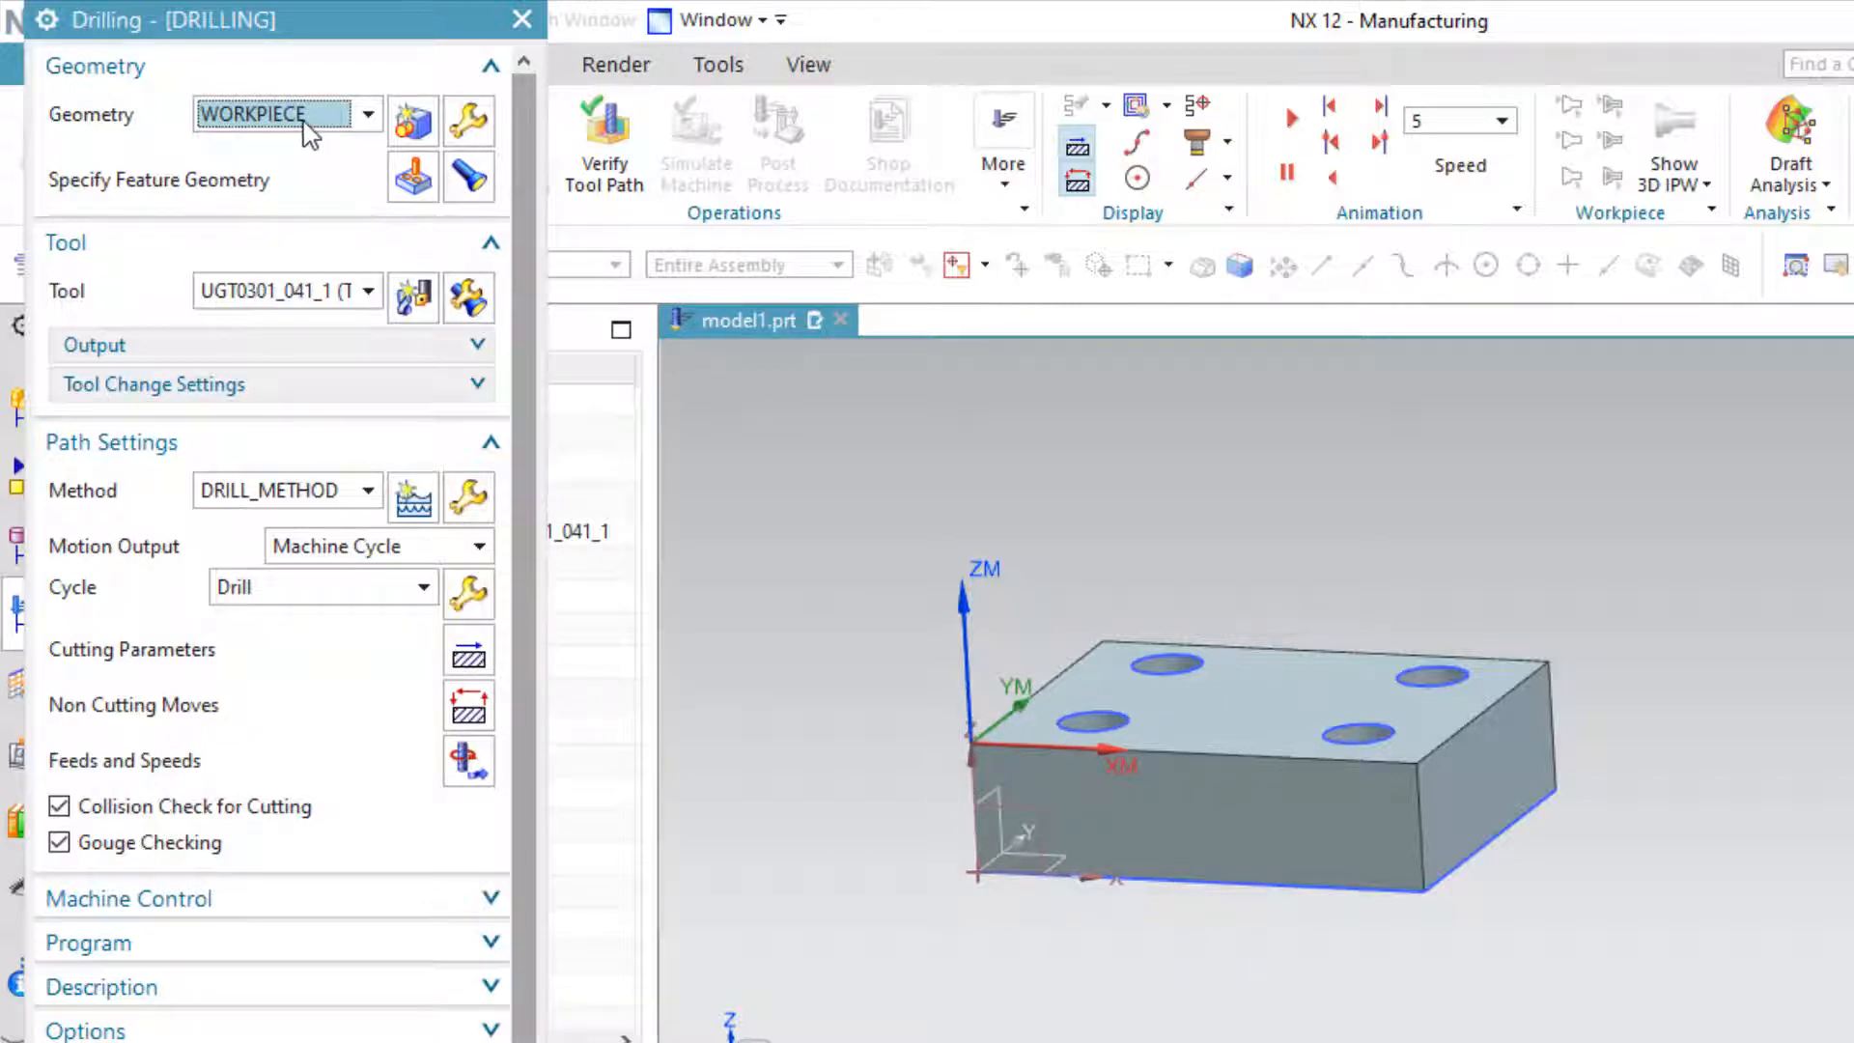
scroll(380, 1014, "down", 3)
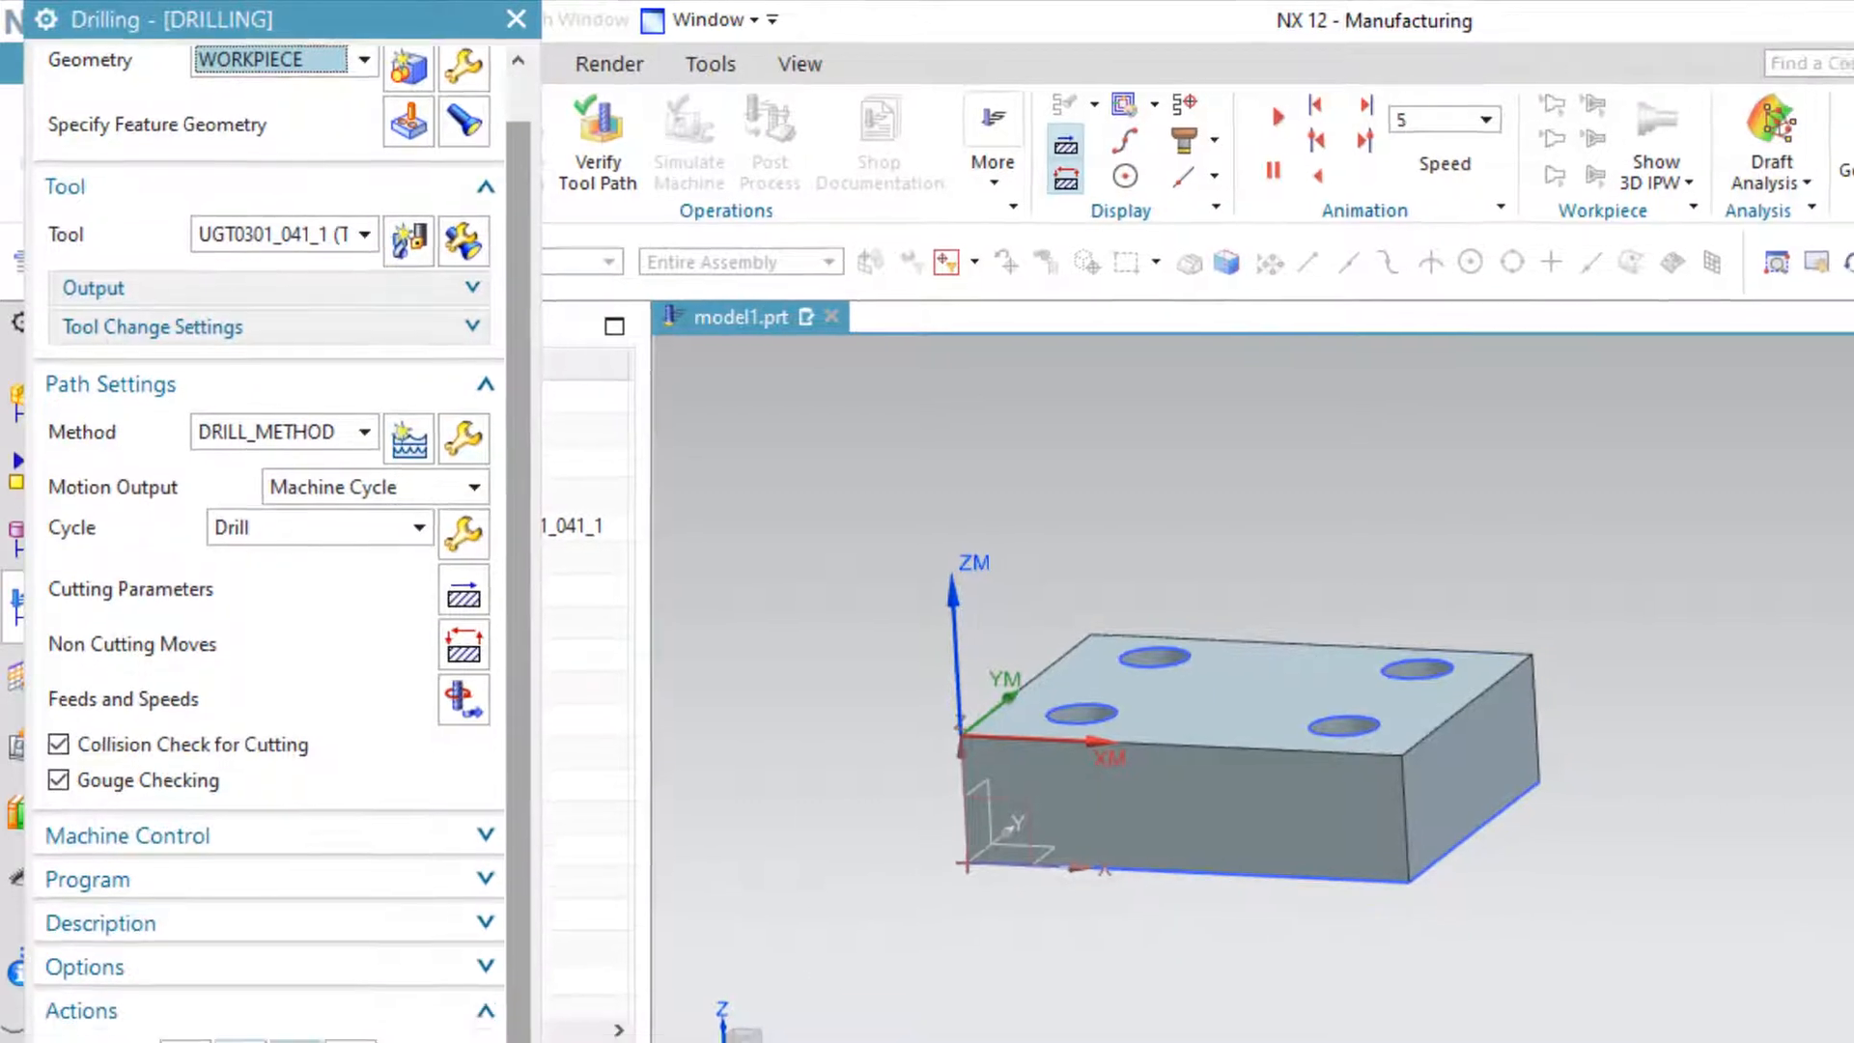
left_click(166, 959)
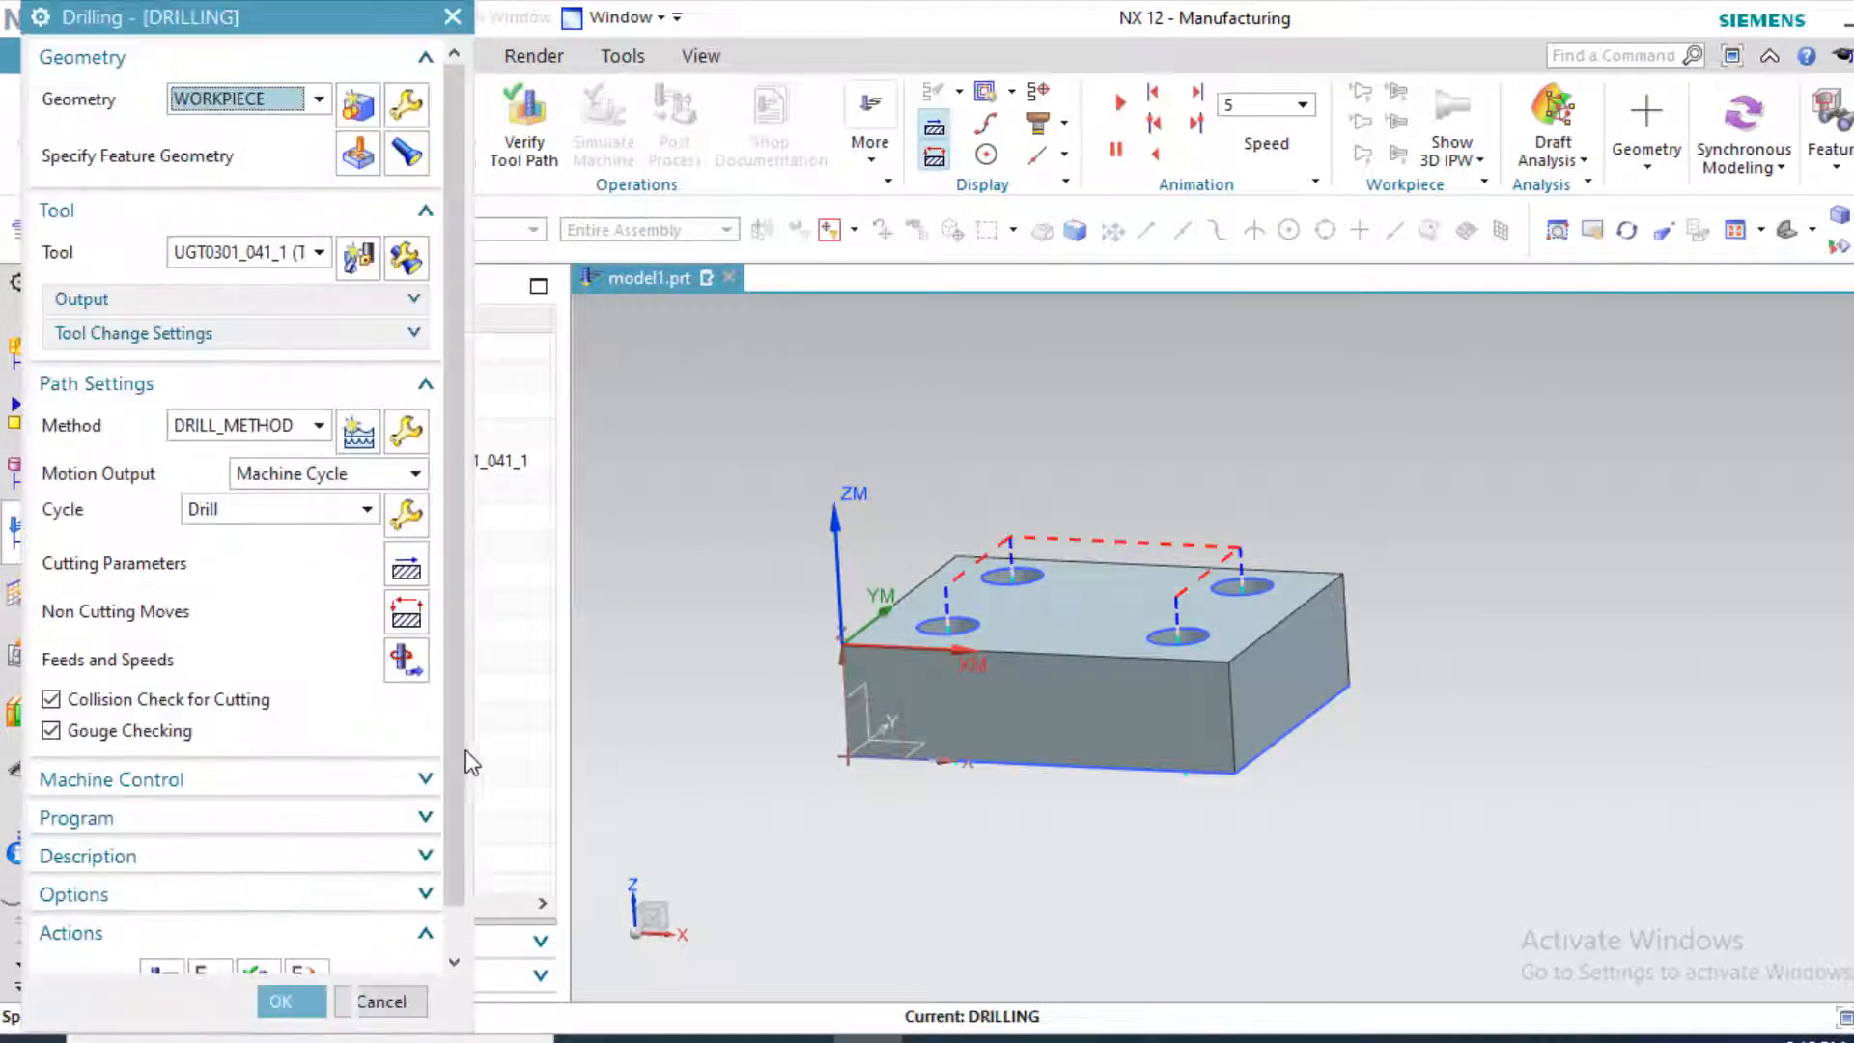
Play the 3D Dynamic verification of the regenerated drilling tool path and accept the operation
scroll(283, 850, "down", 1)
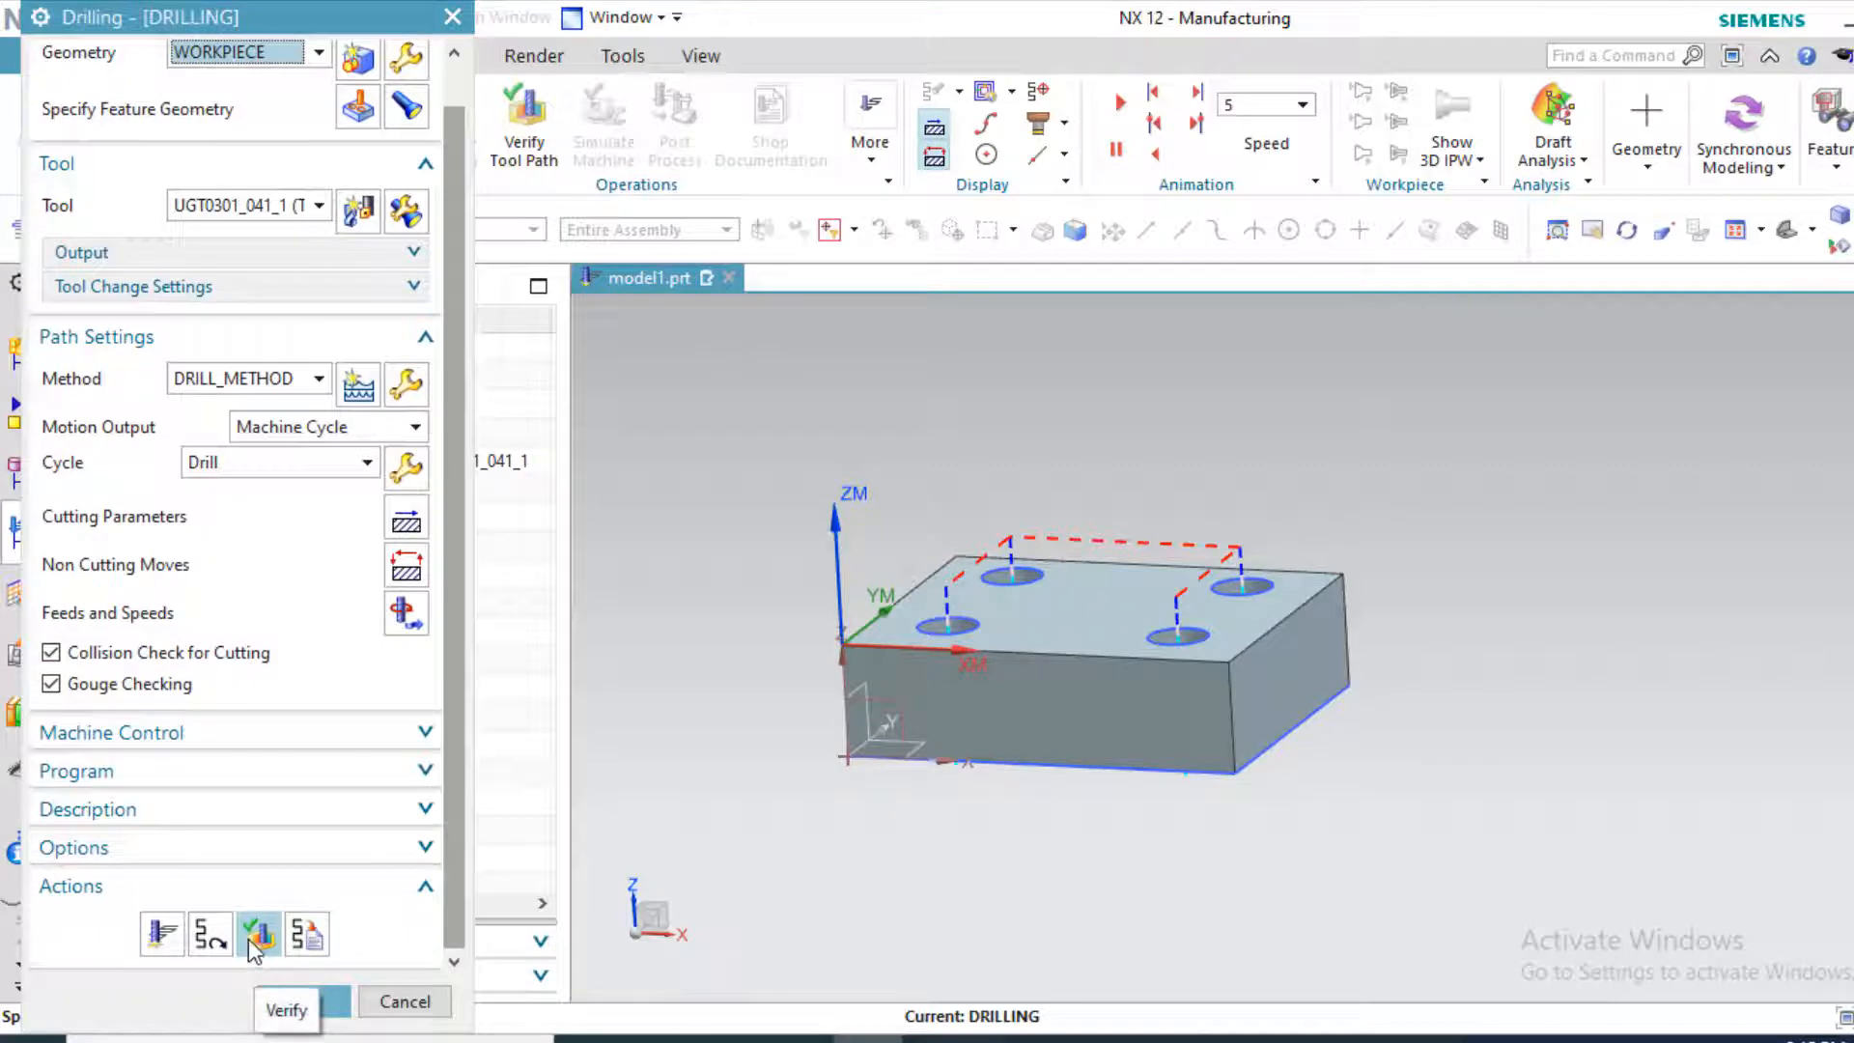
left_click(257, 946)
scroll(338, 777, "down", 1)
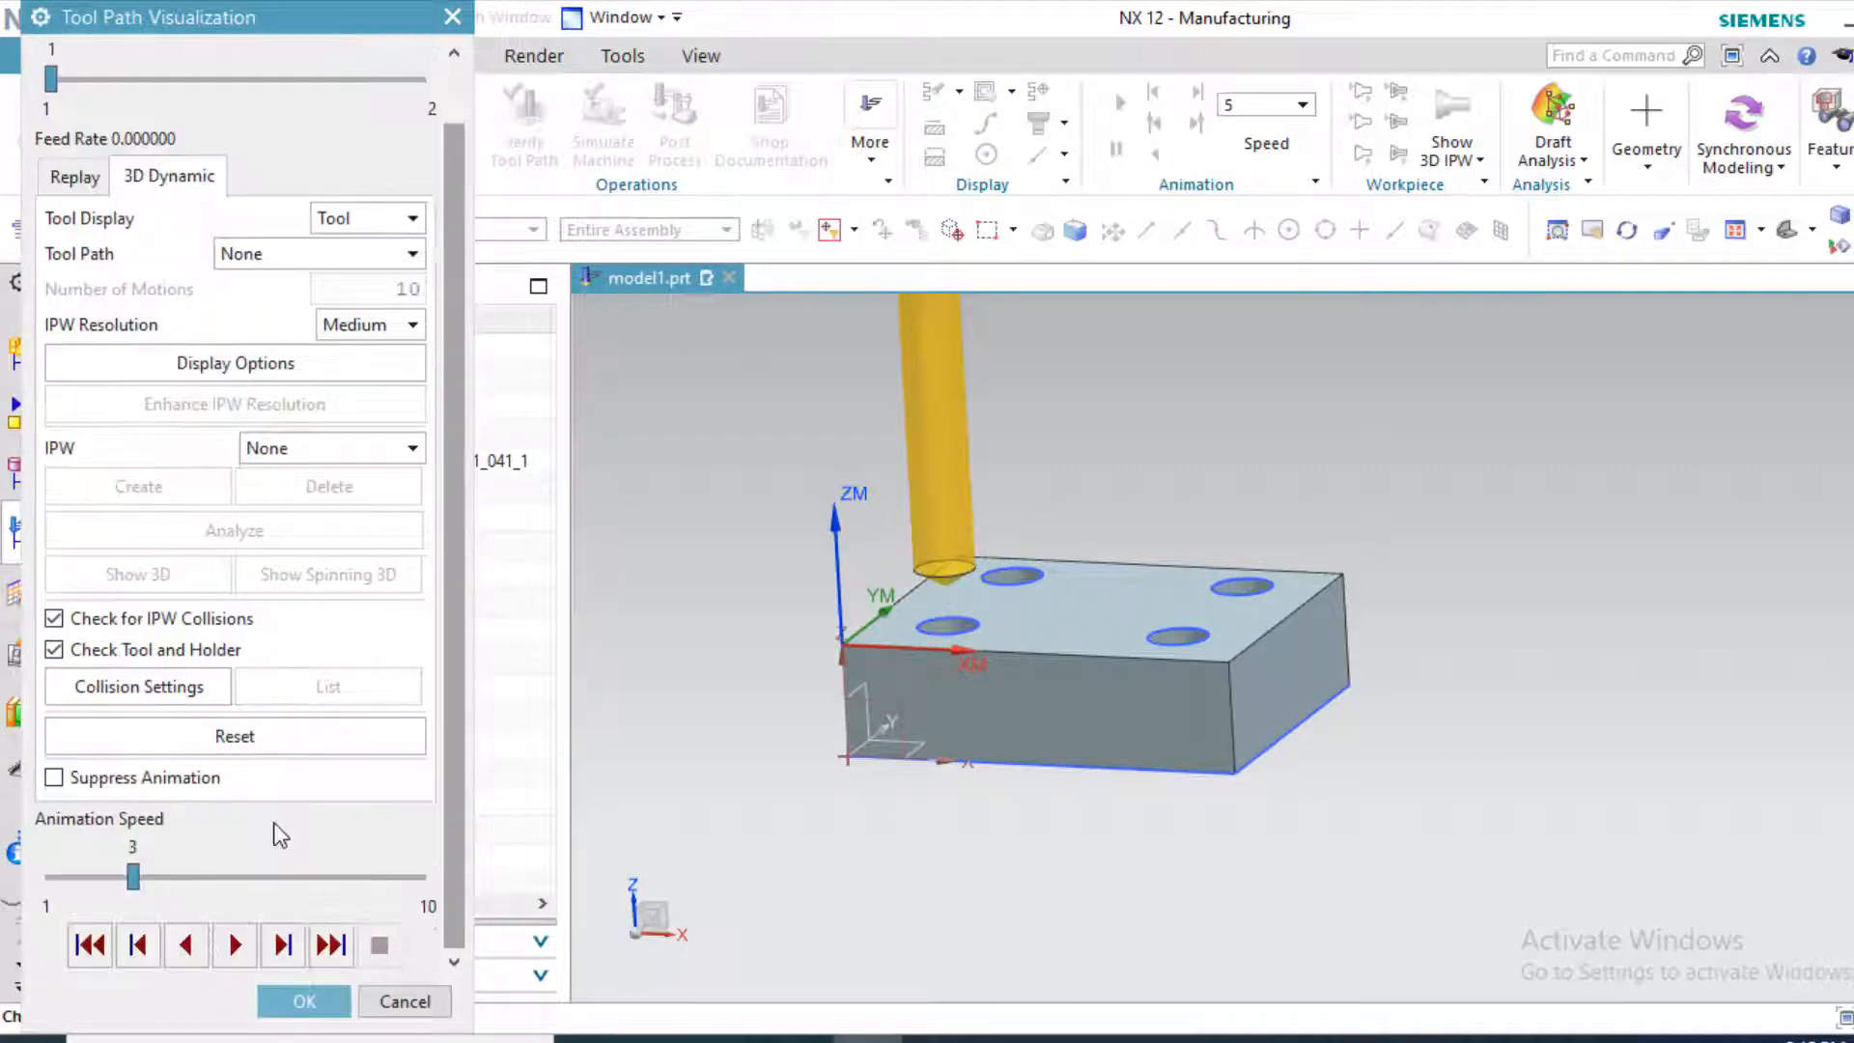
left_click(236, 944)
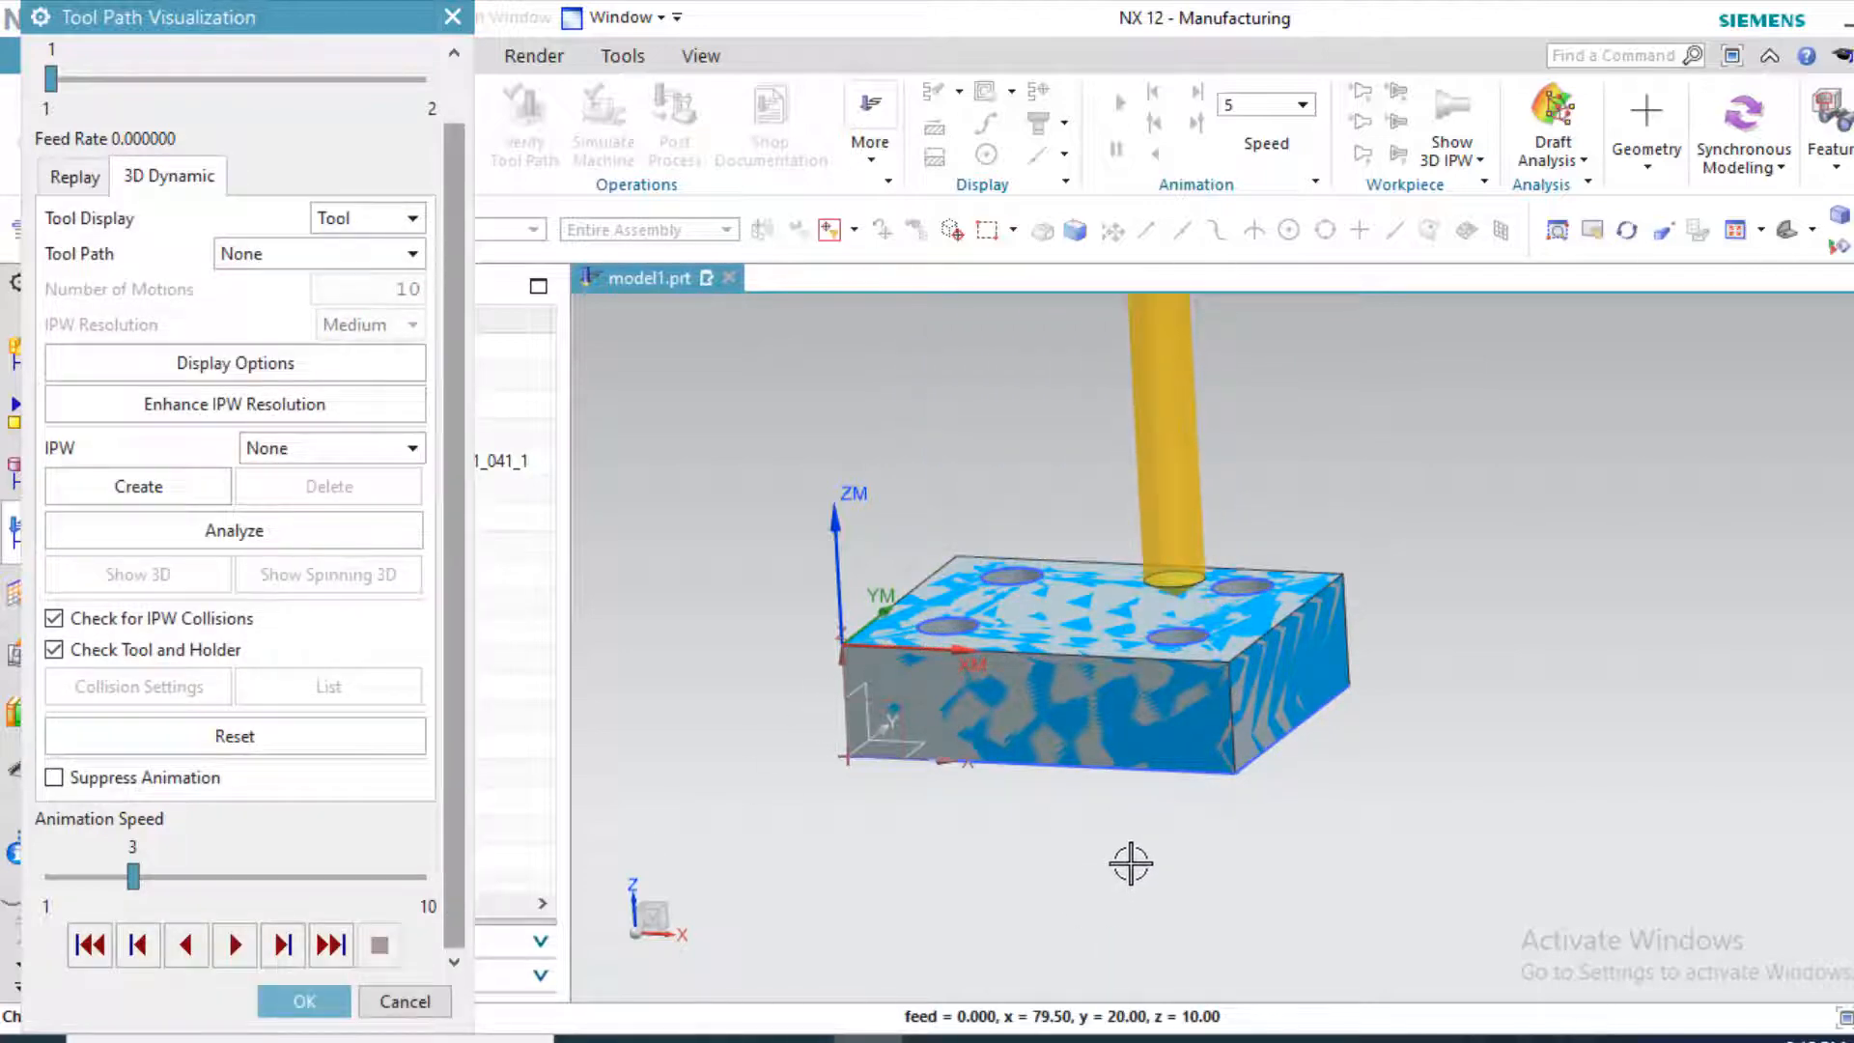
middle_click_drag(1130, 861, 1160, 920)
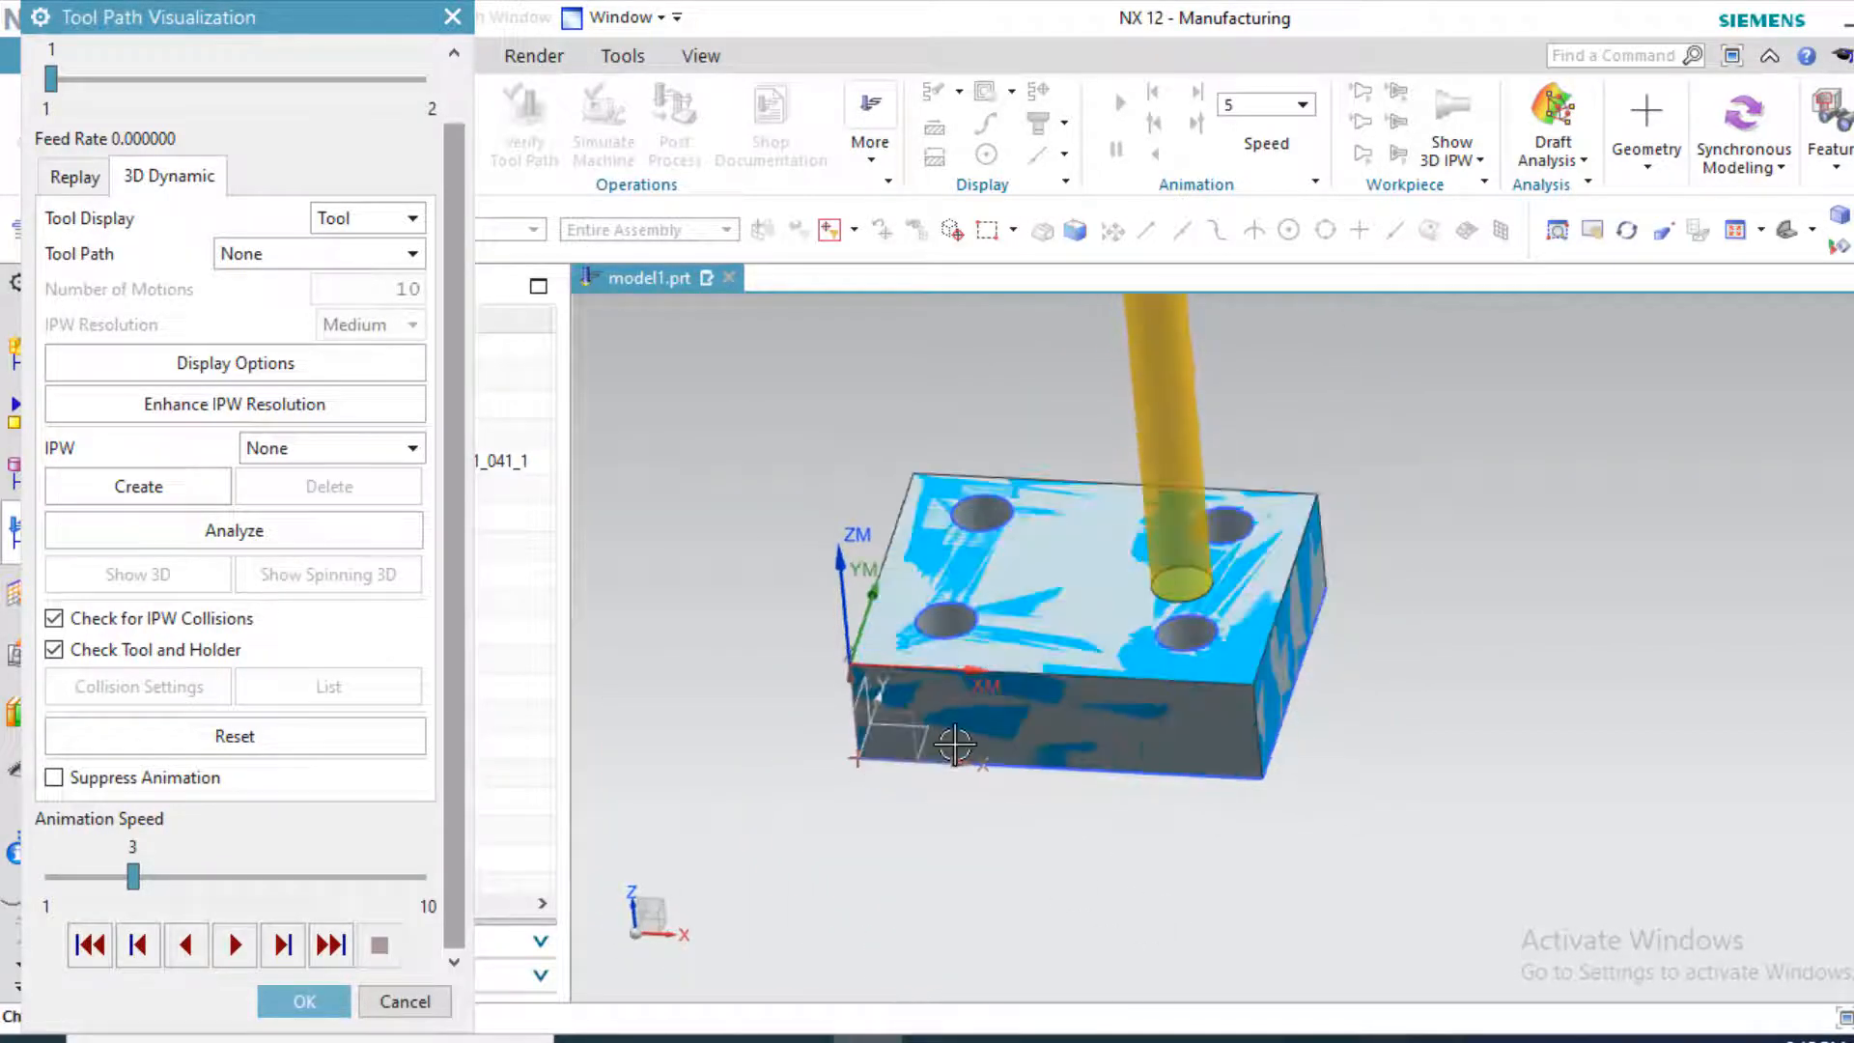
left_click(298, 1003)
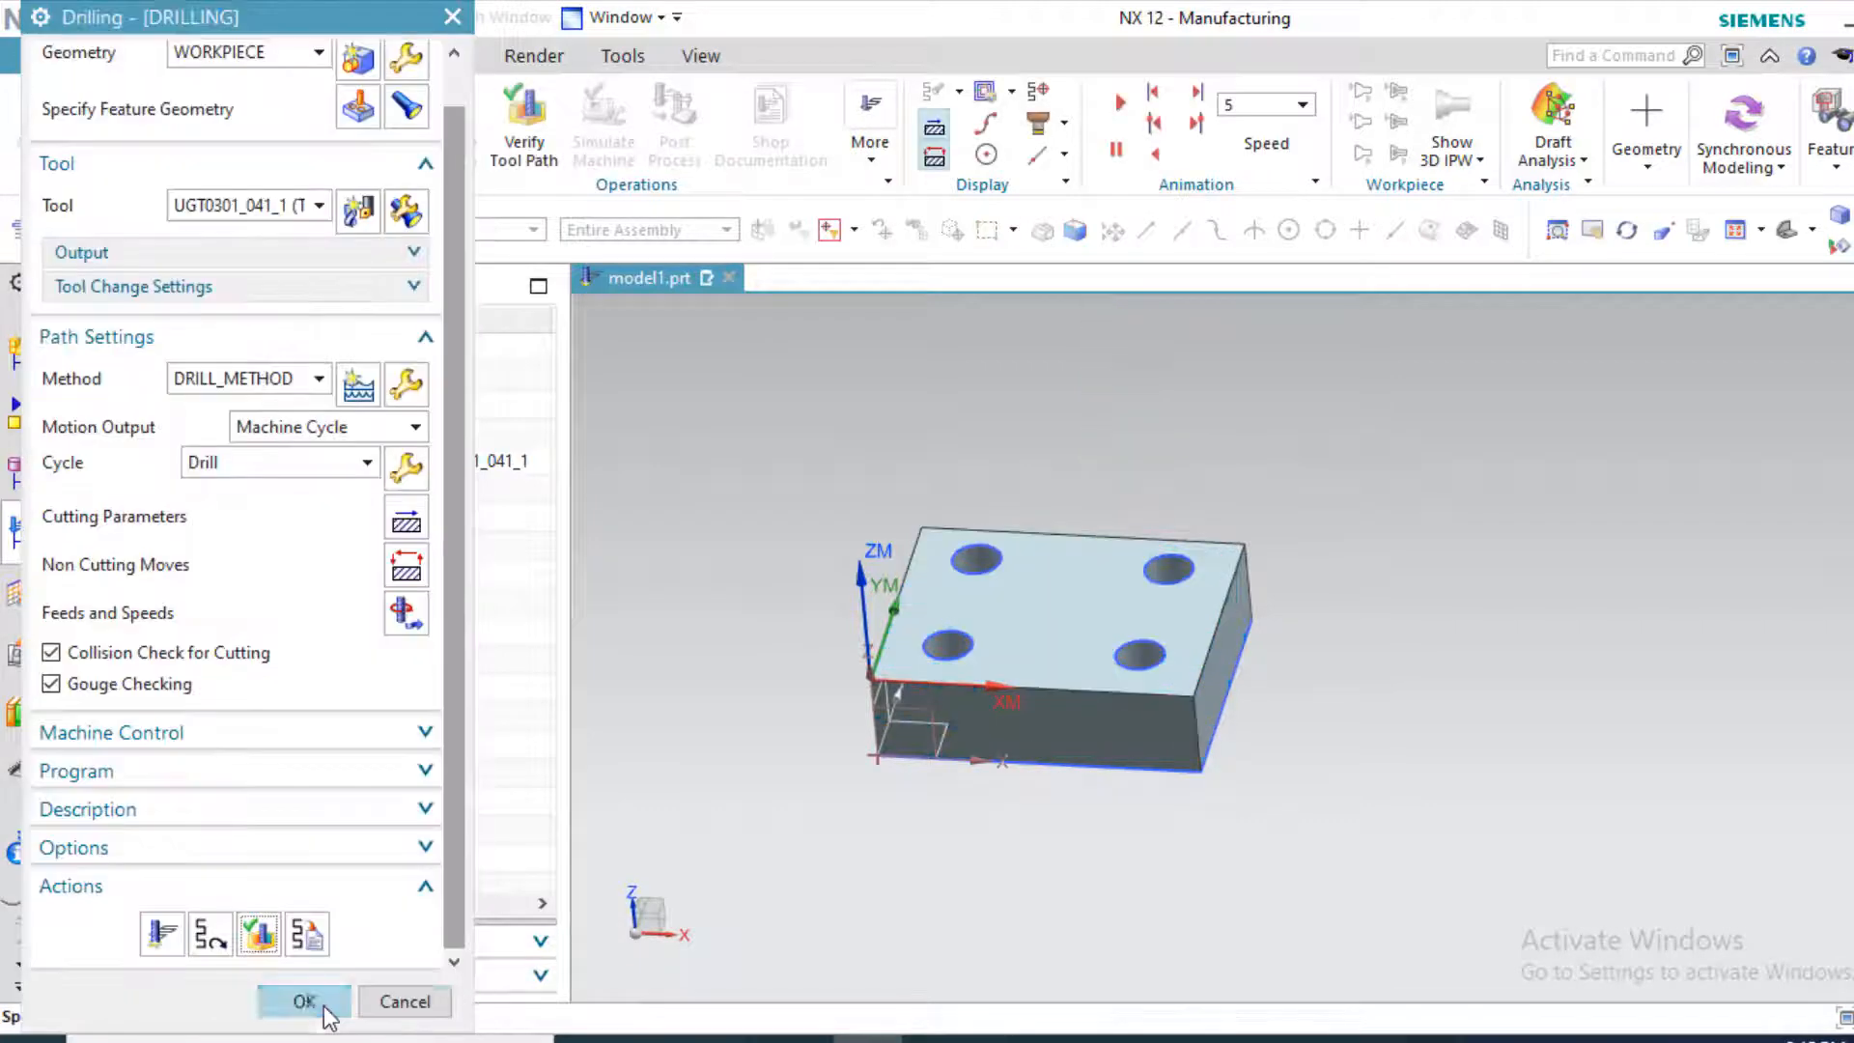
left_click(302, 1001)
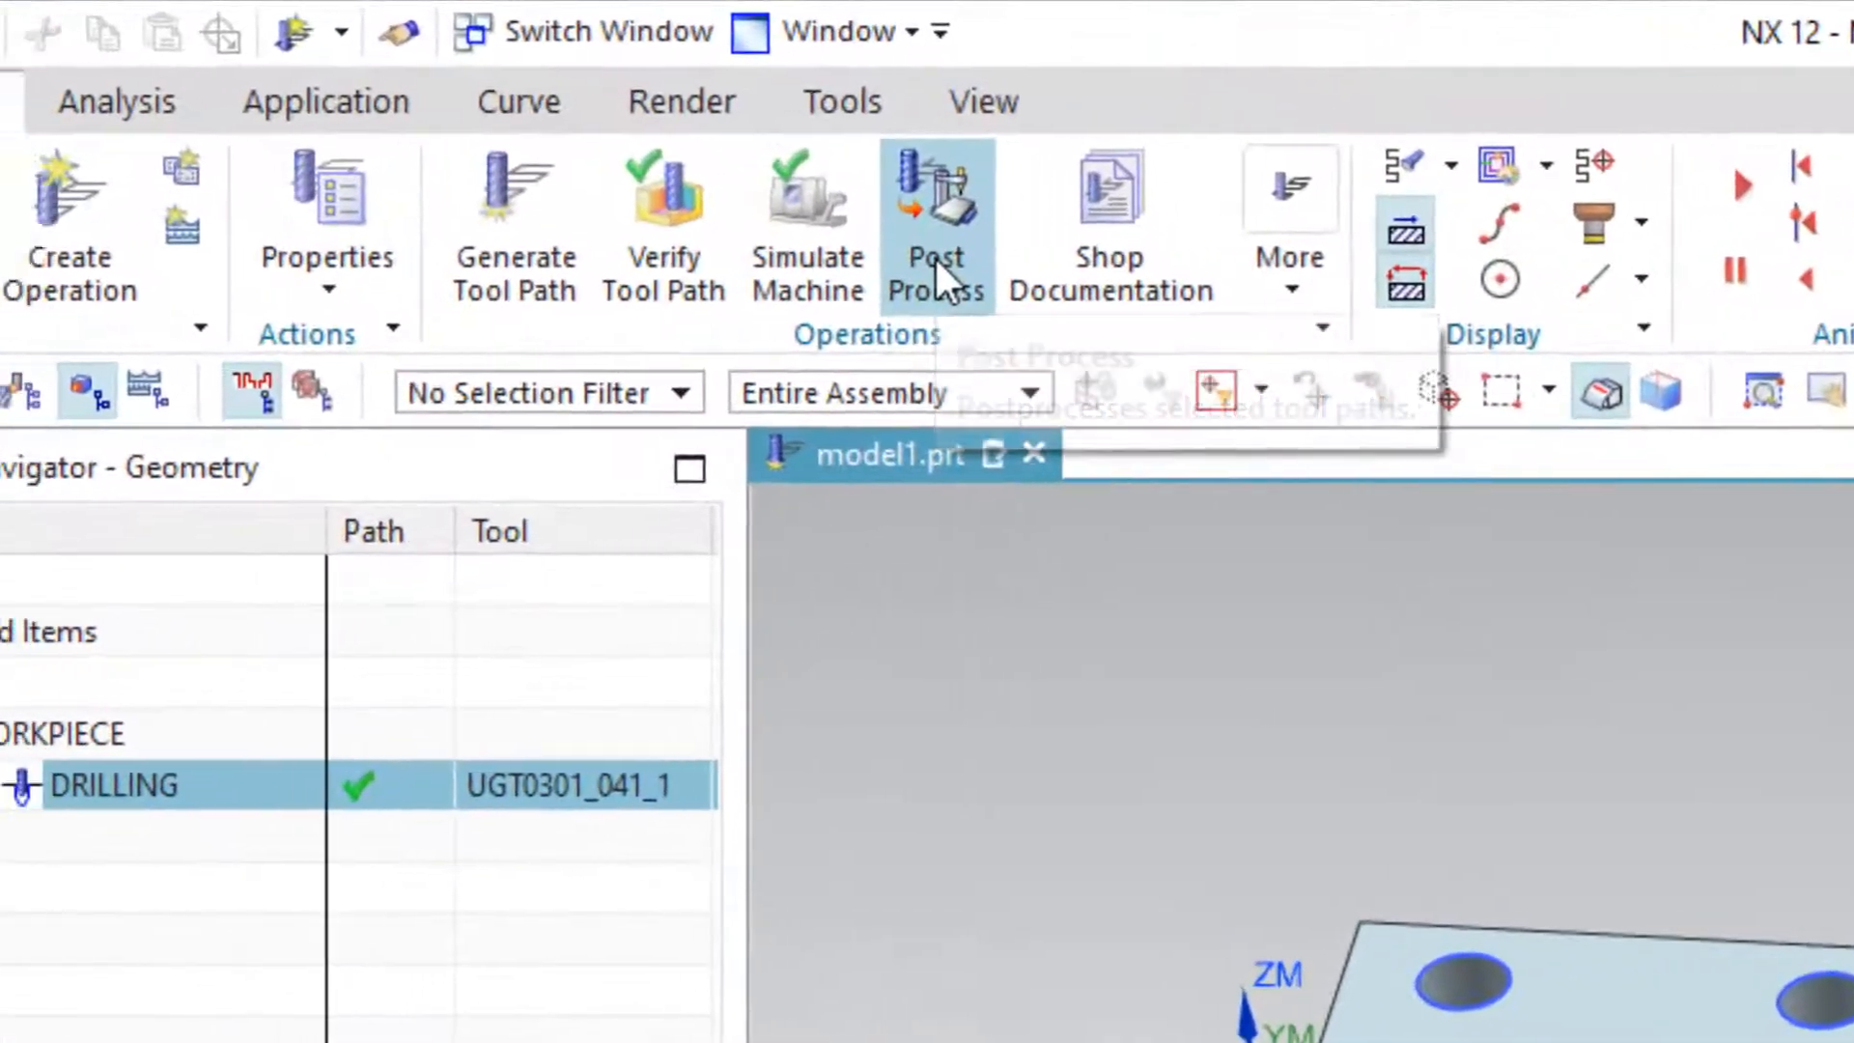
Postprocess the DRILLING operation with MILL_3_AXIS in Metric/PART units, overwriting the existing model1.ptp output file
left_click(703, 159)
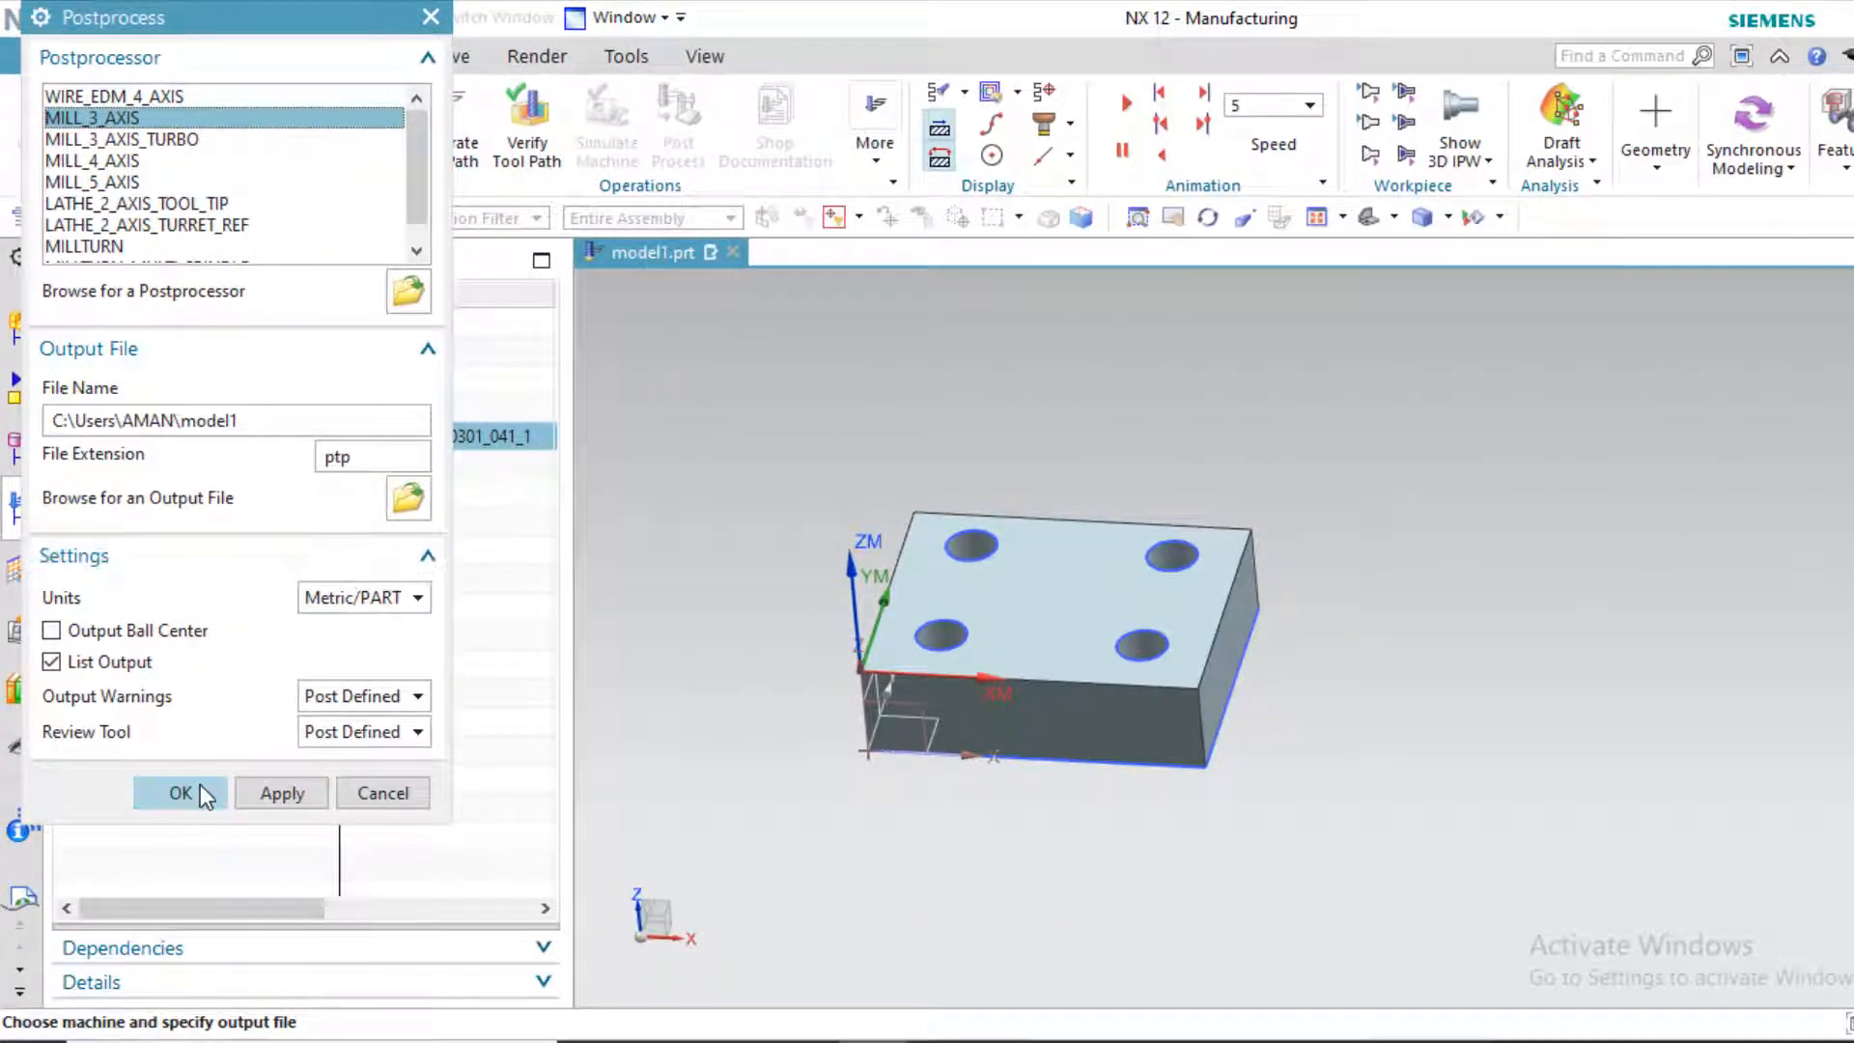
left_click(183, 792)
left_click(722, 584)
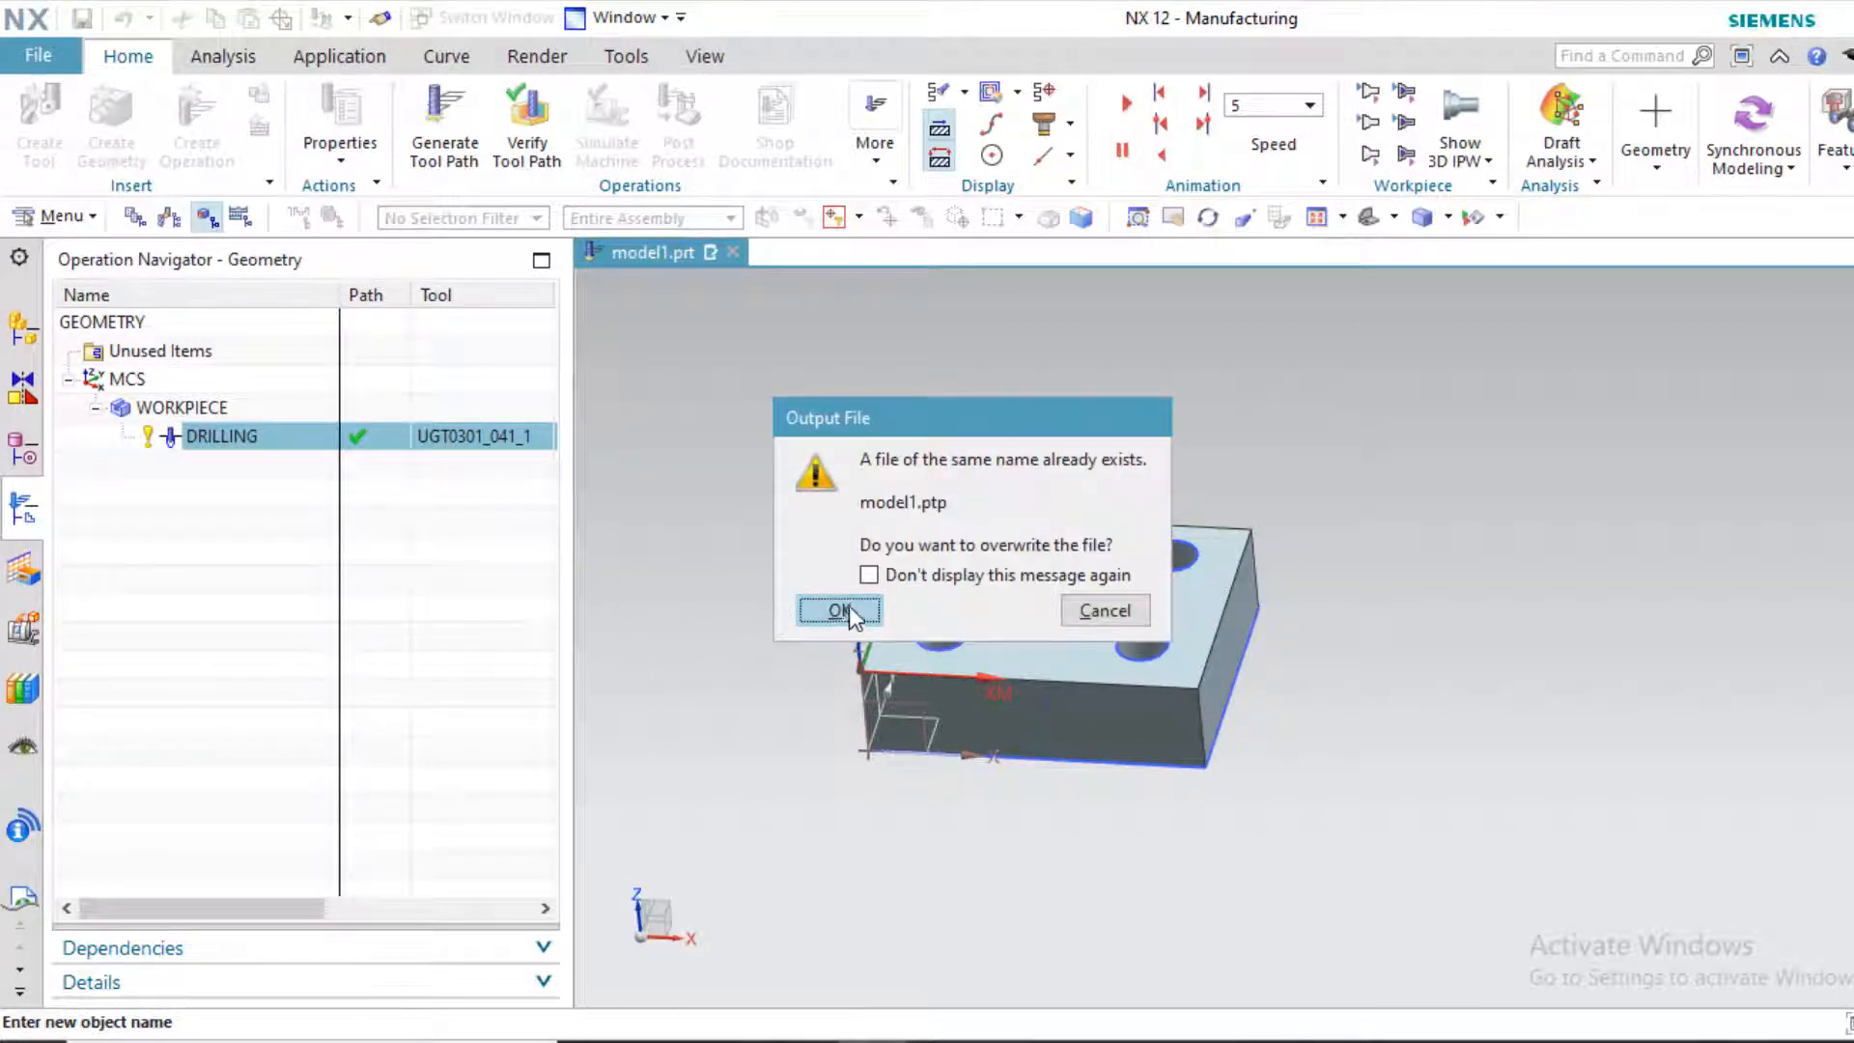
left_click(842, 608)
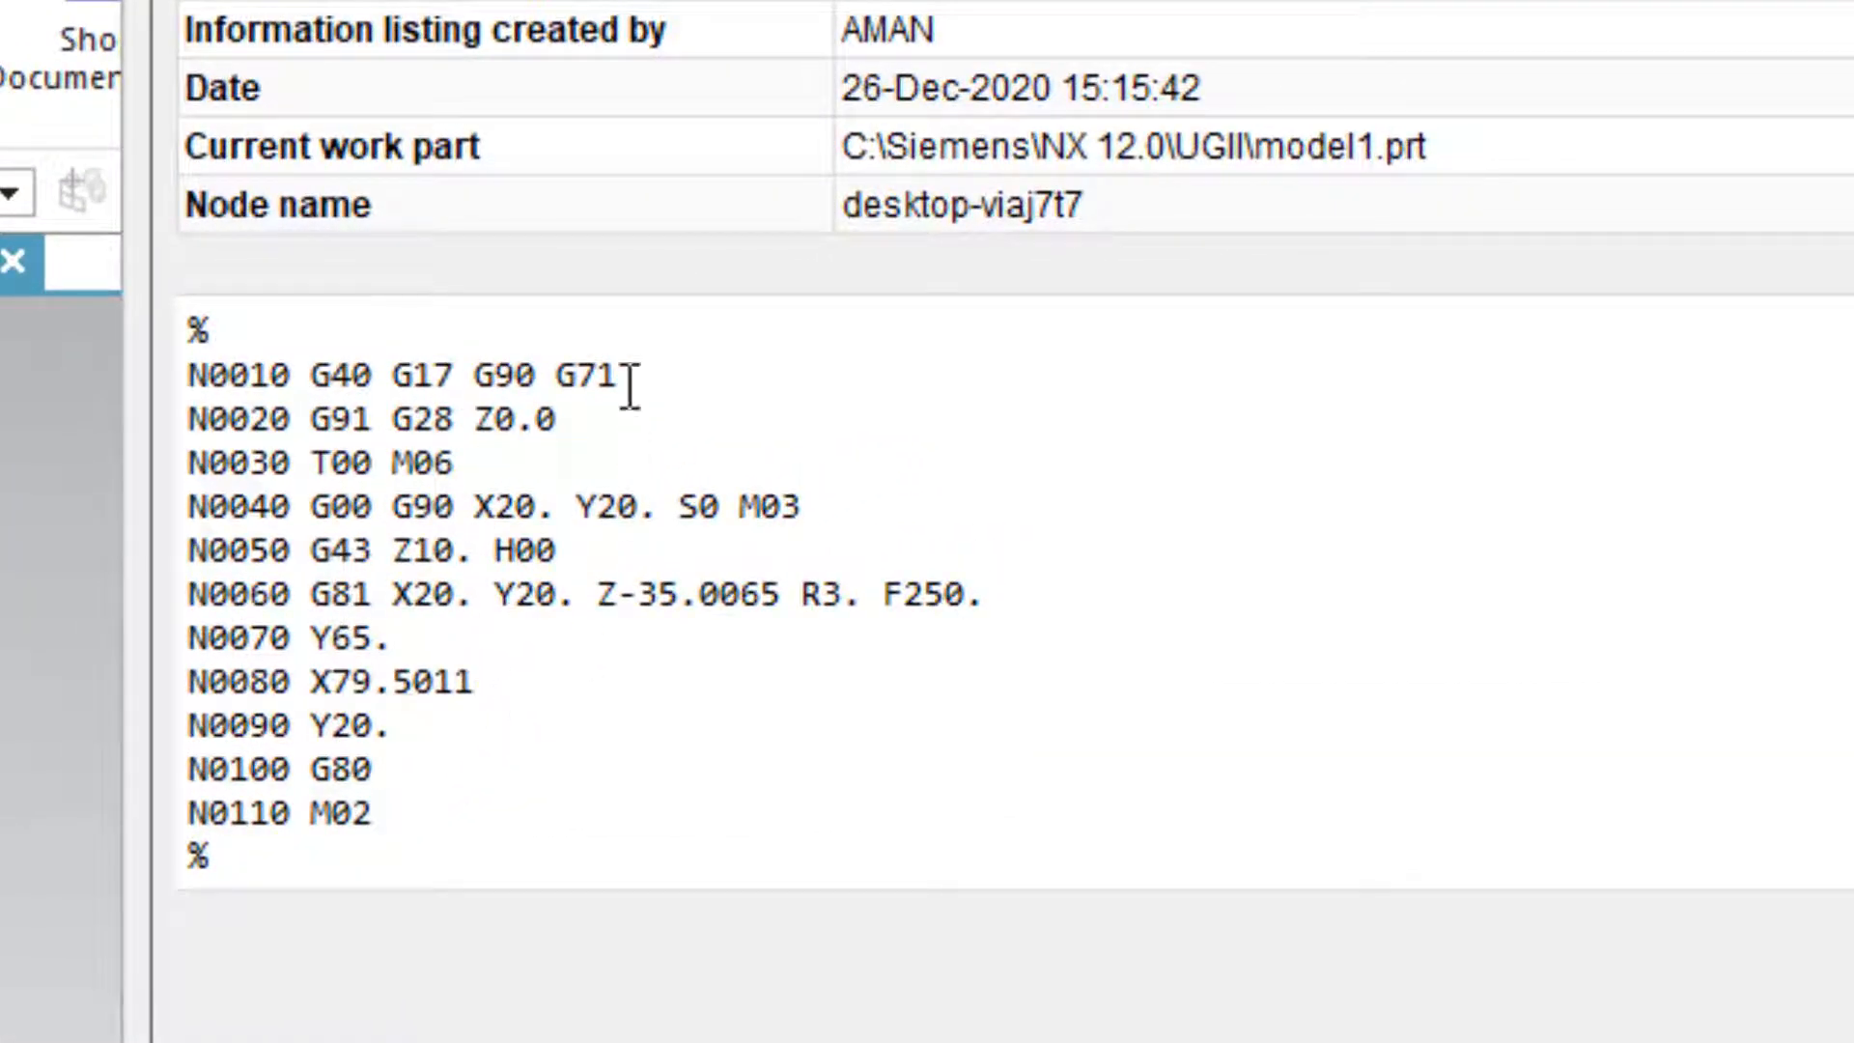
Examine the G81 drilling cycle line in the posted NC code and close the listing
left_click_drag(319, 594, 985, 608)
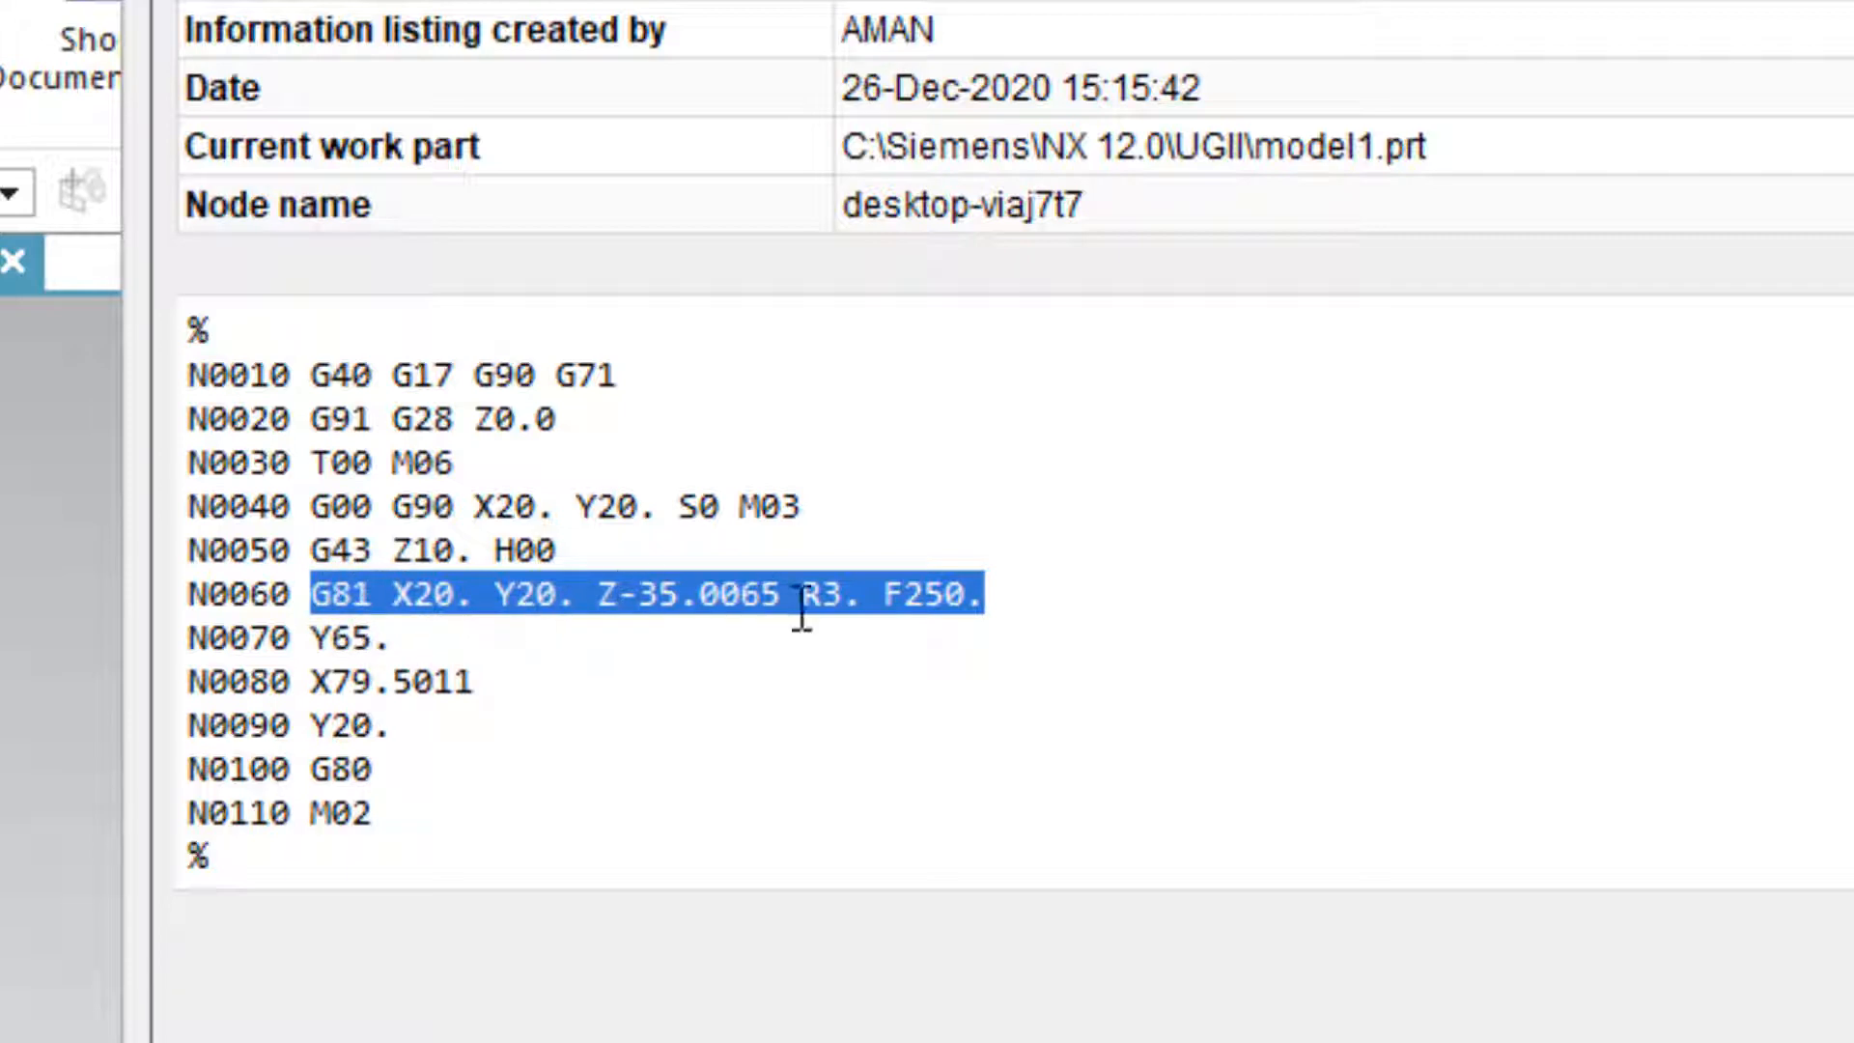
left_click(863, 593)
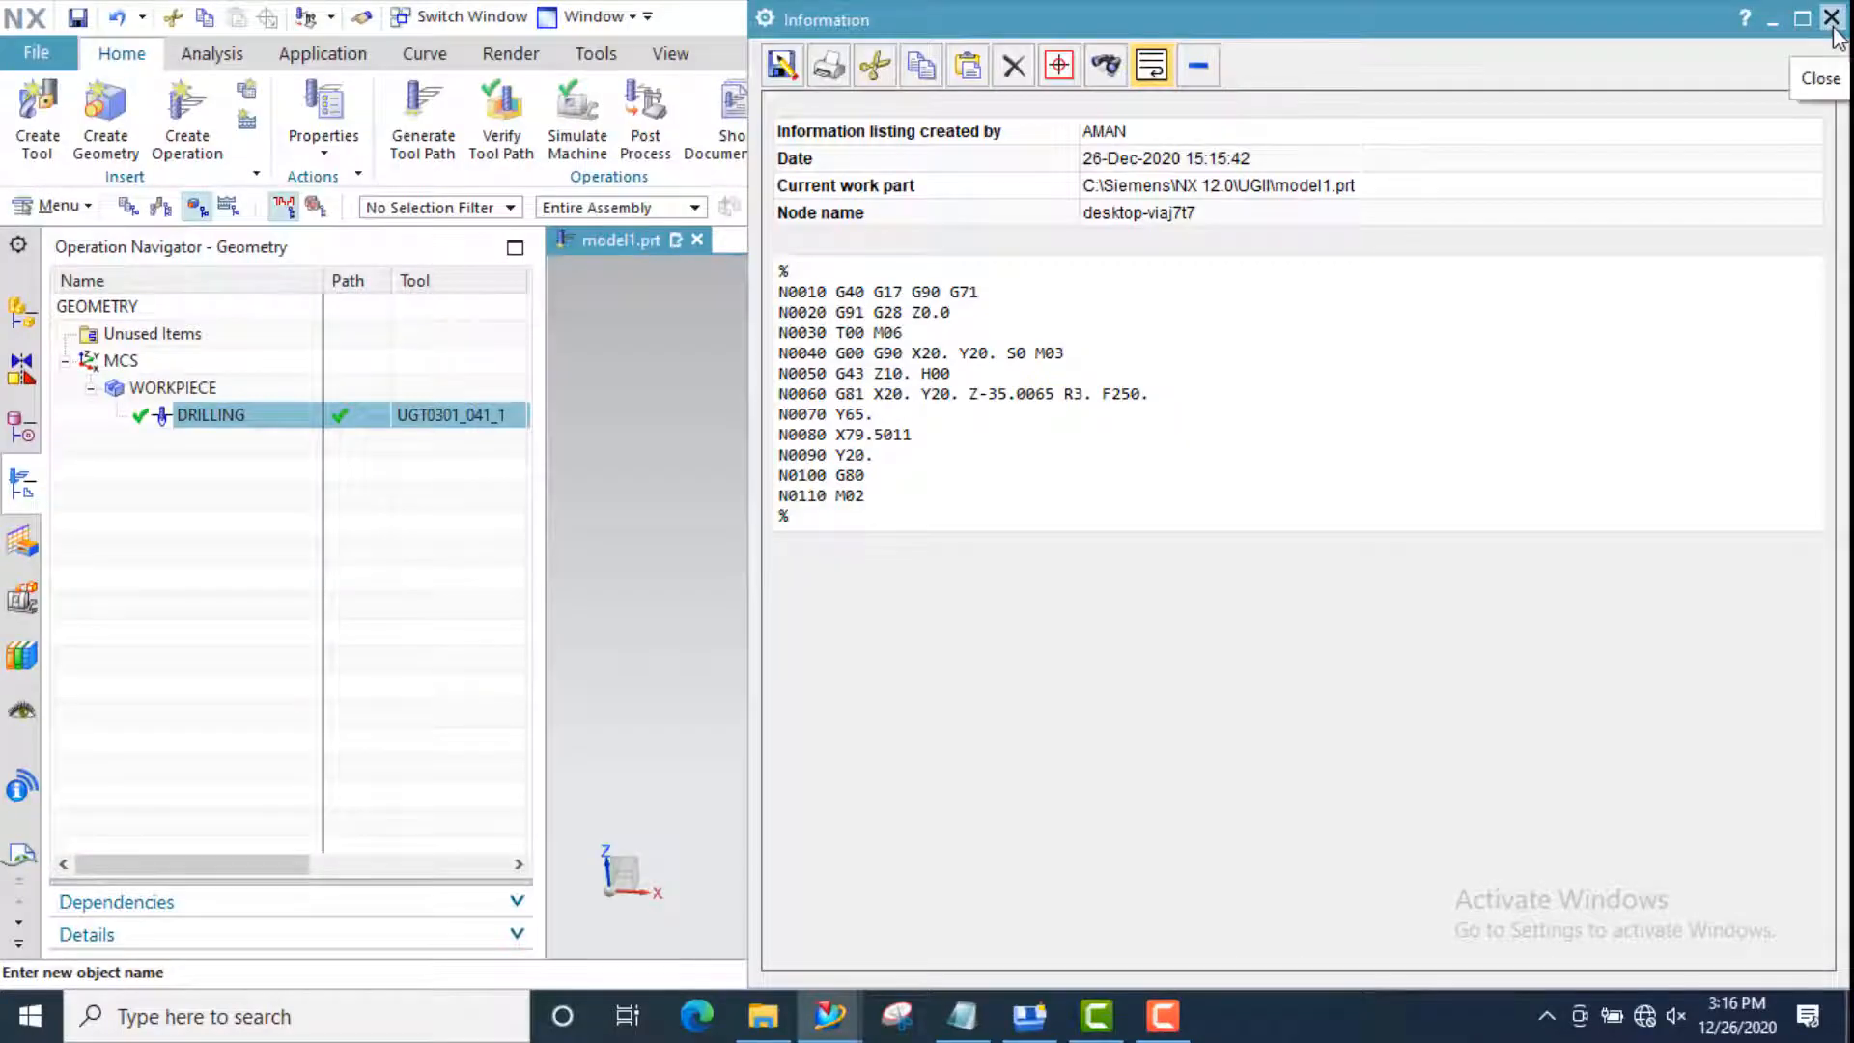
left_click(1831, 19)
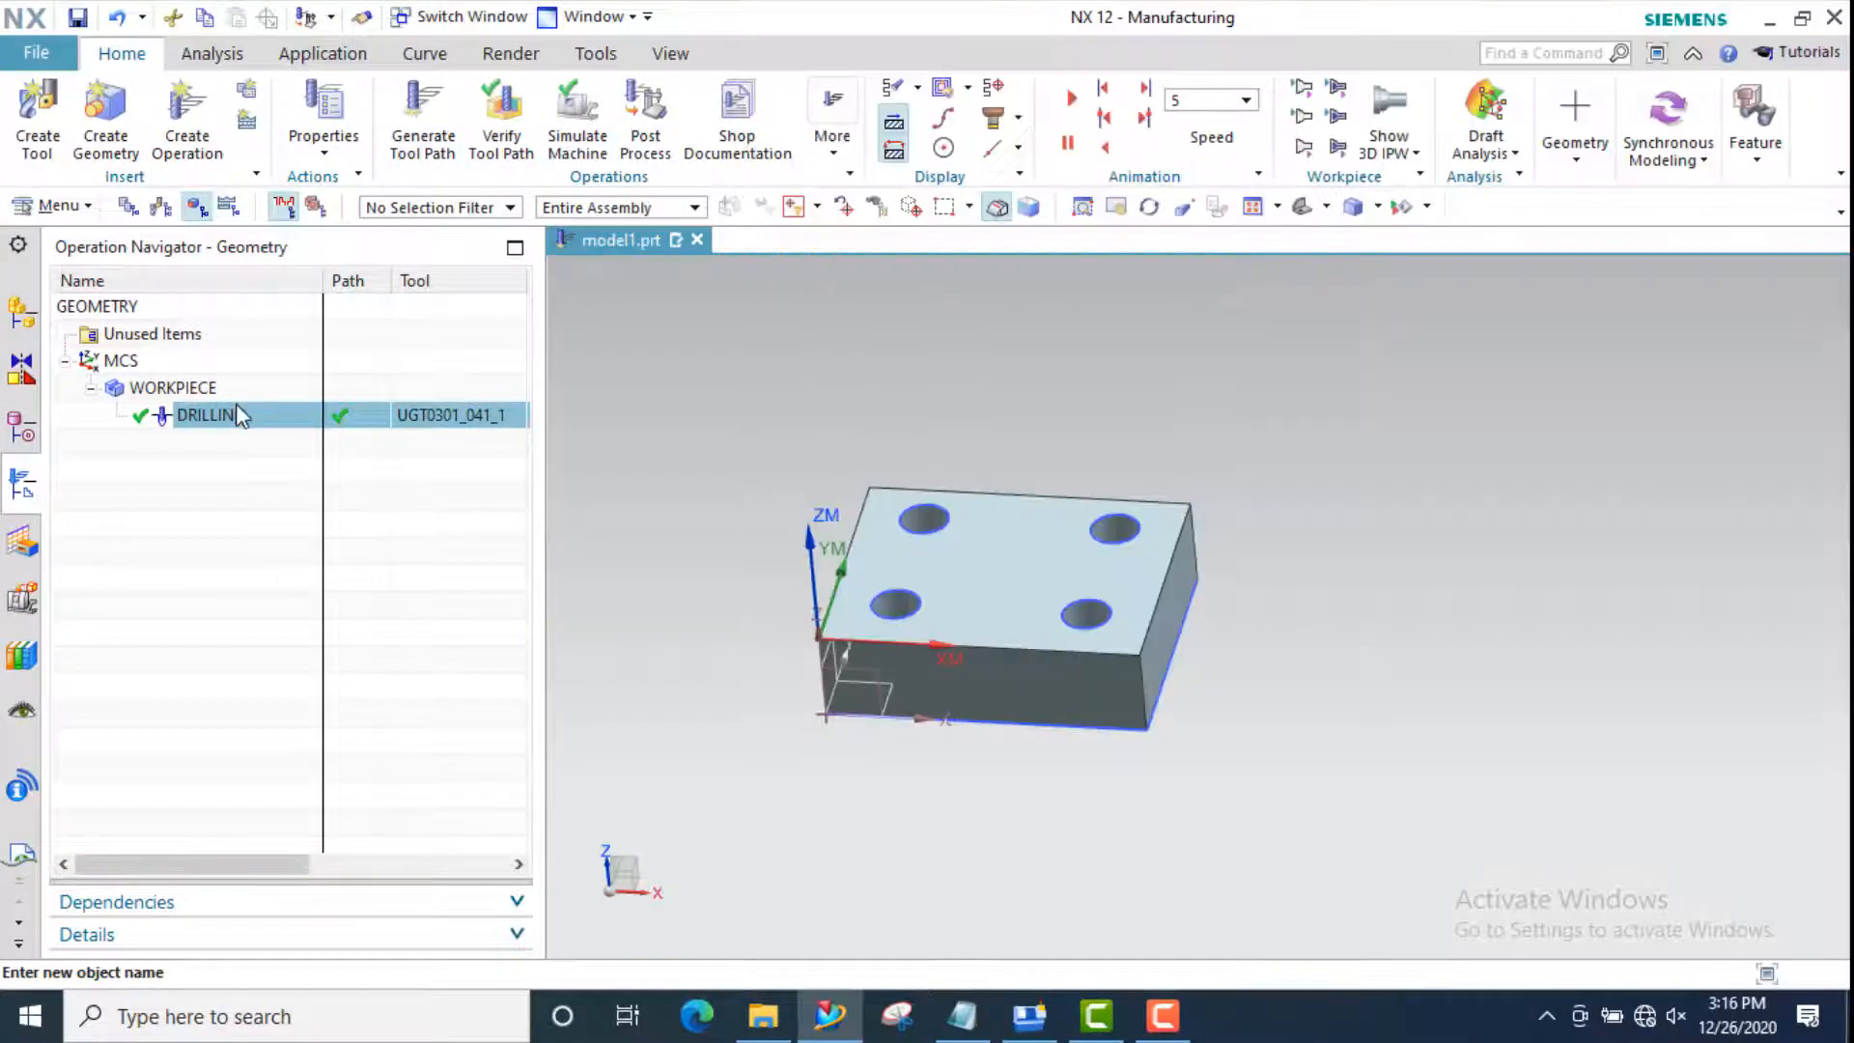
Set the DRILLING operation's motion output to Single Moves with the Drilling cycle, regenerate the tool path and accept the operation
double_click(334, 417)
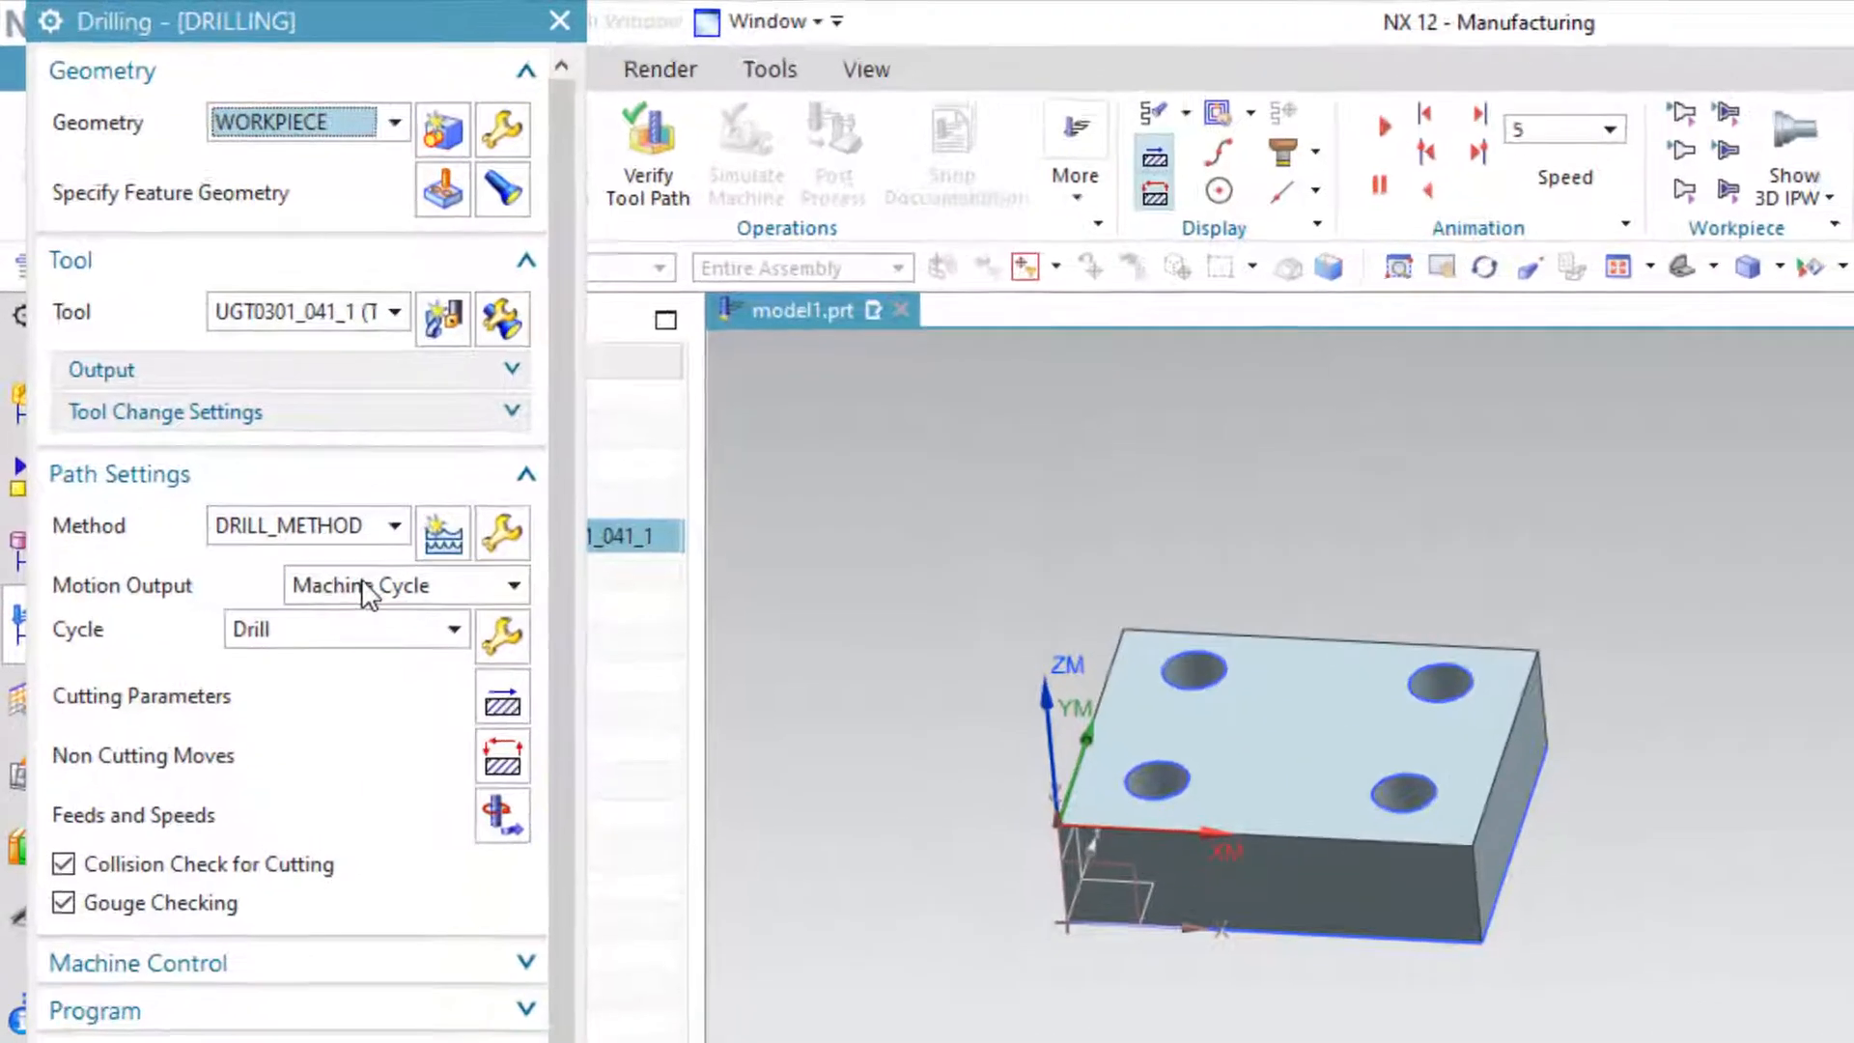
left_click(280, 453)
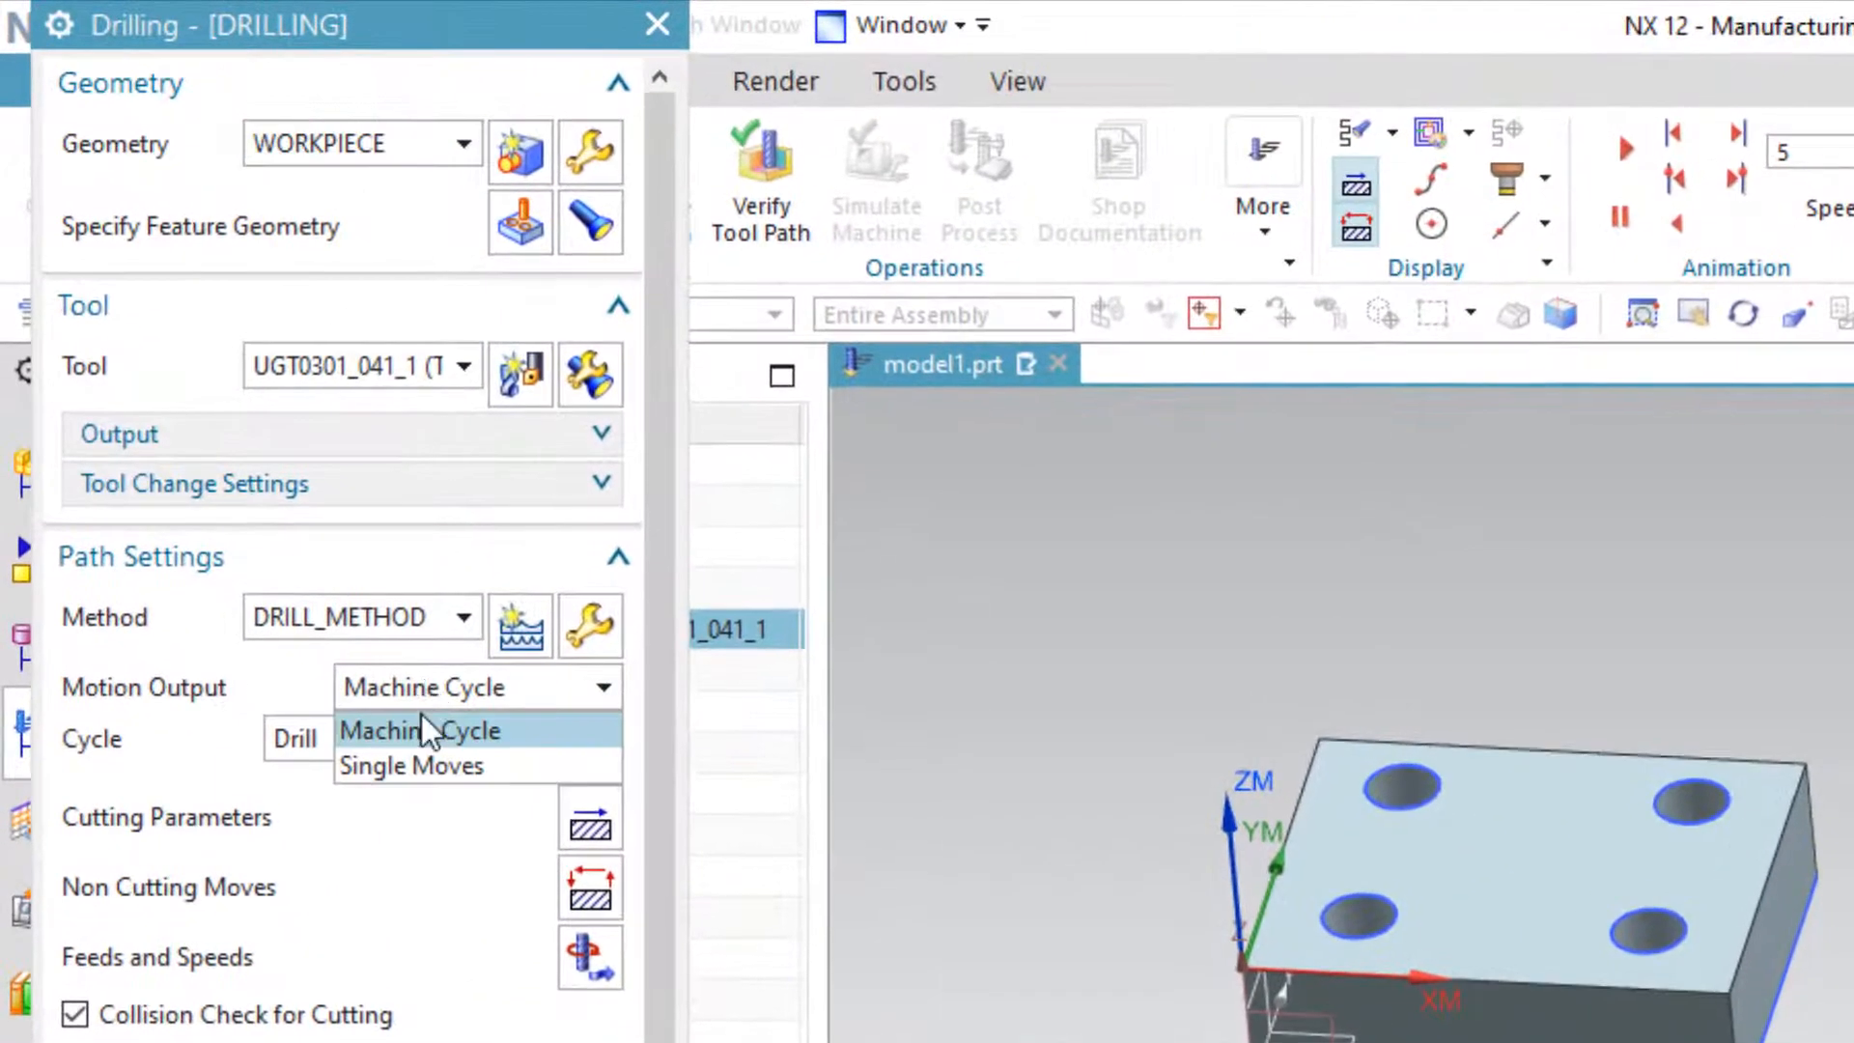
left_click(398, 762)
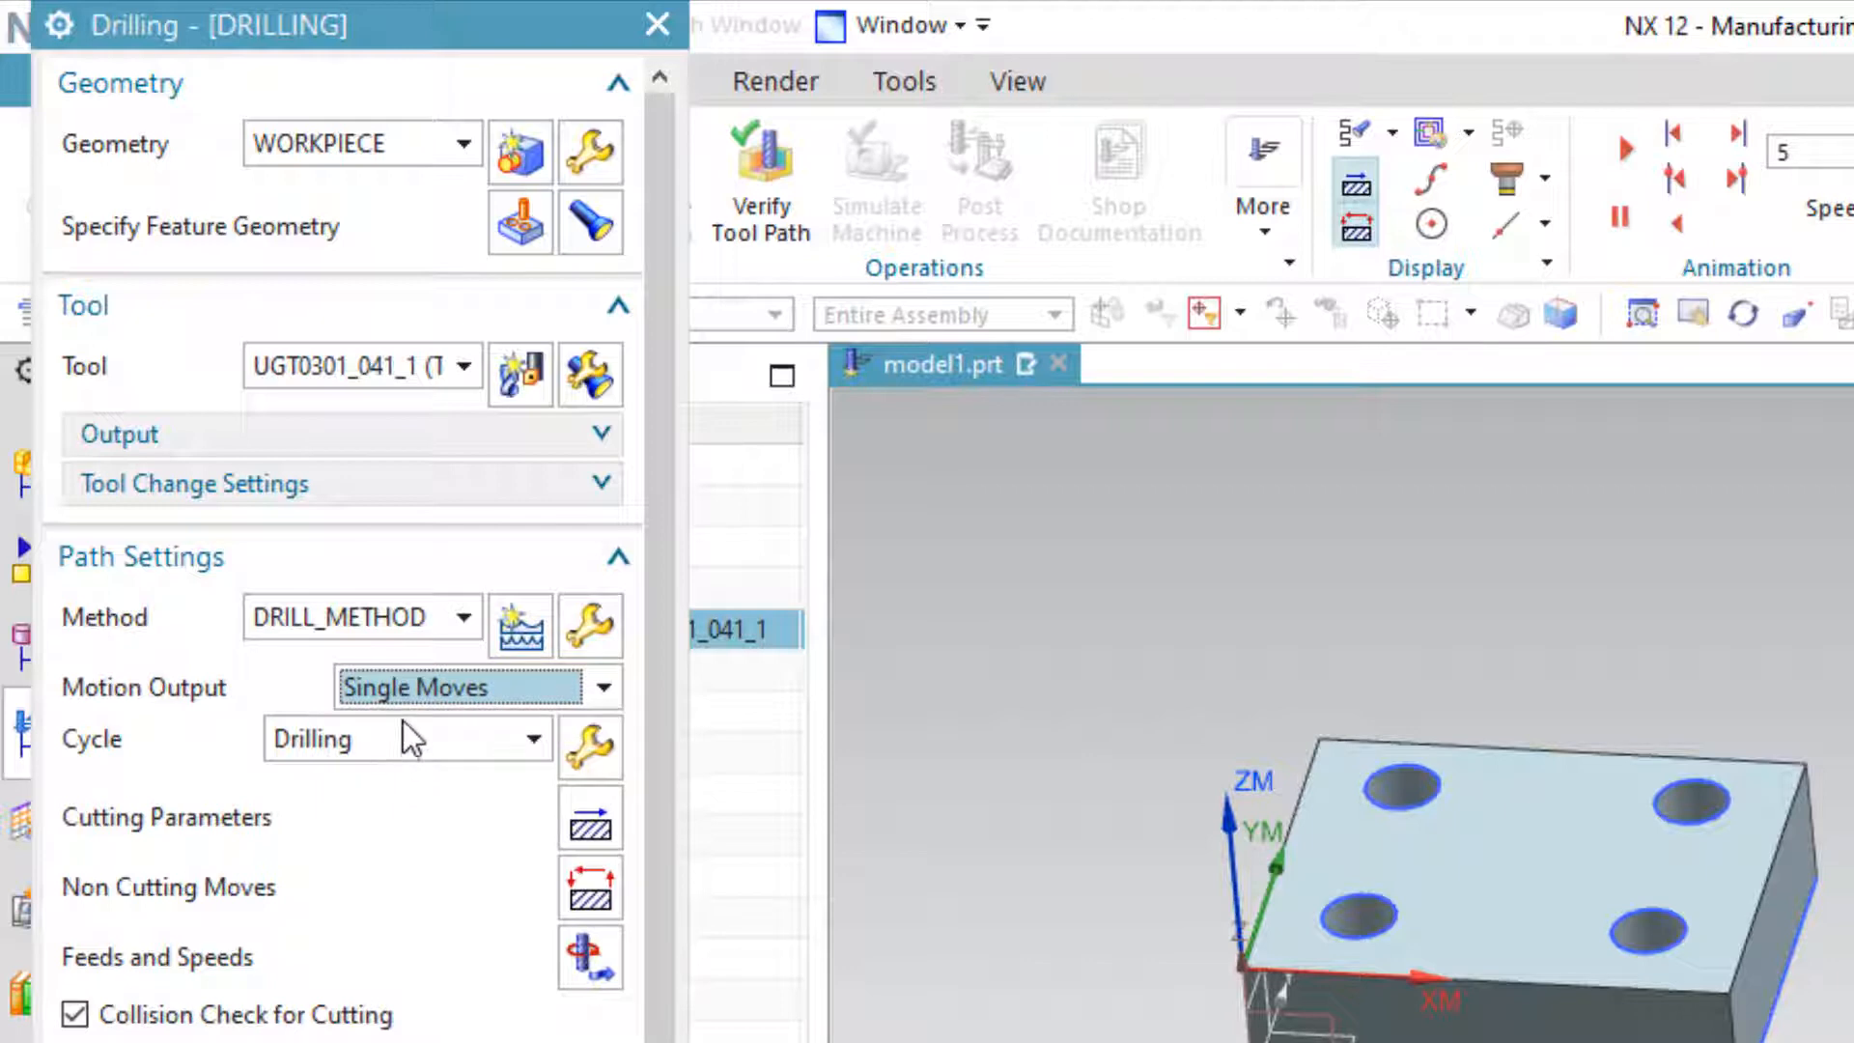
left_click(427, 740)
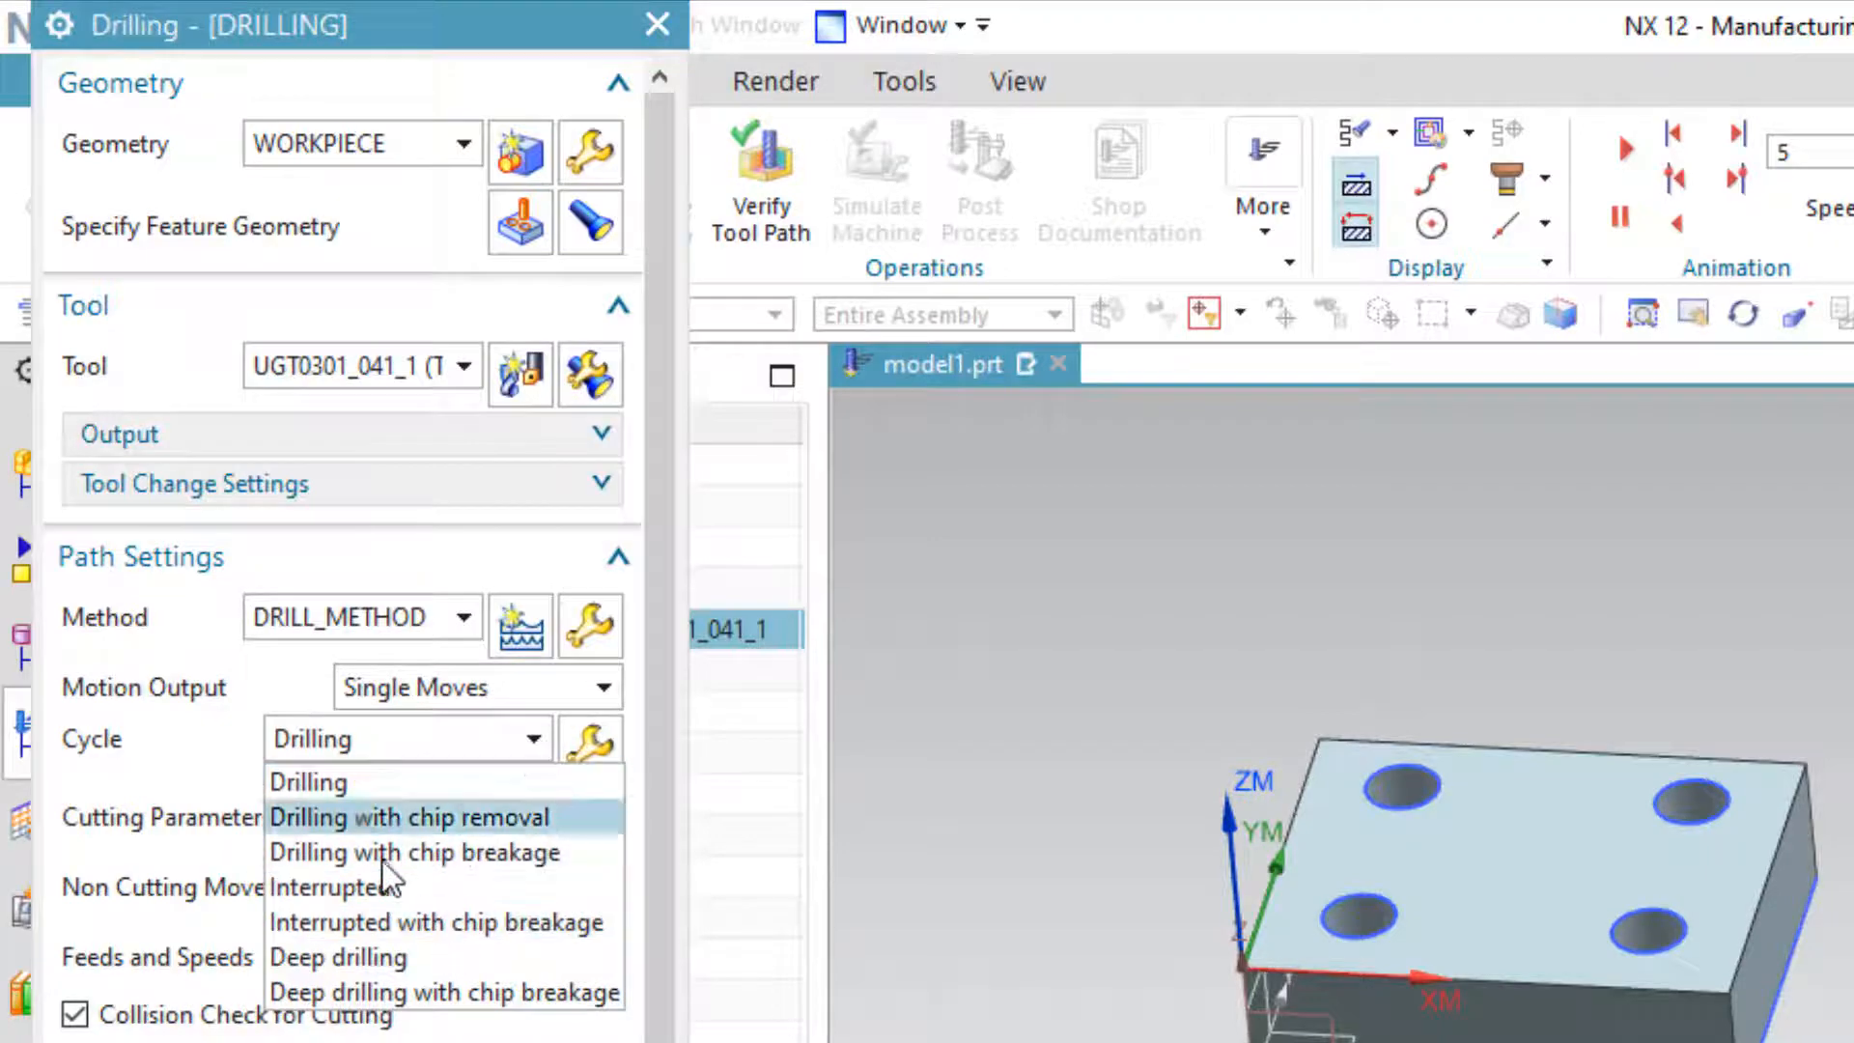
left_click(417, 740)
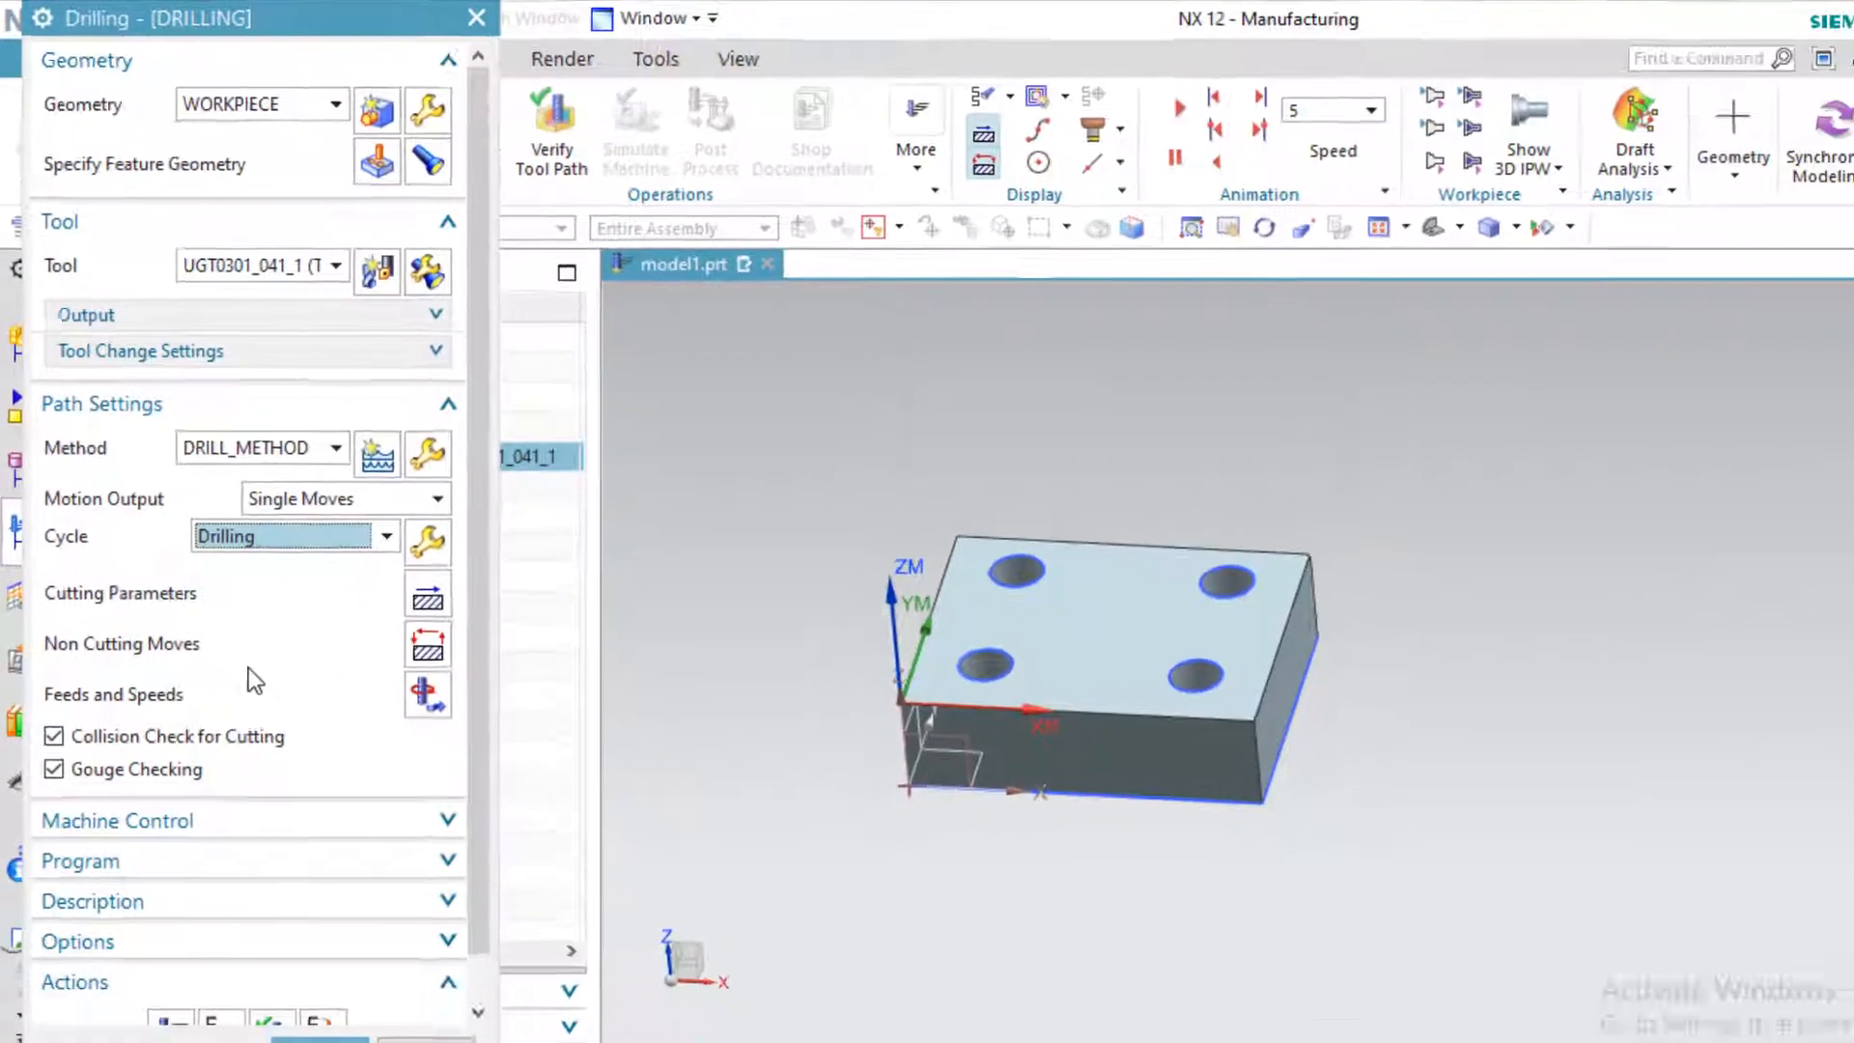
scroll(344, 923, "down", 1)
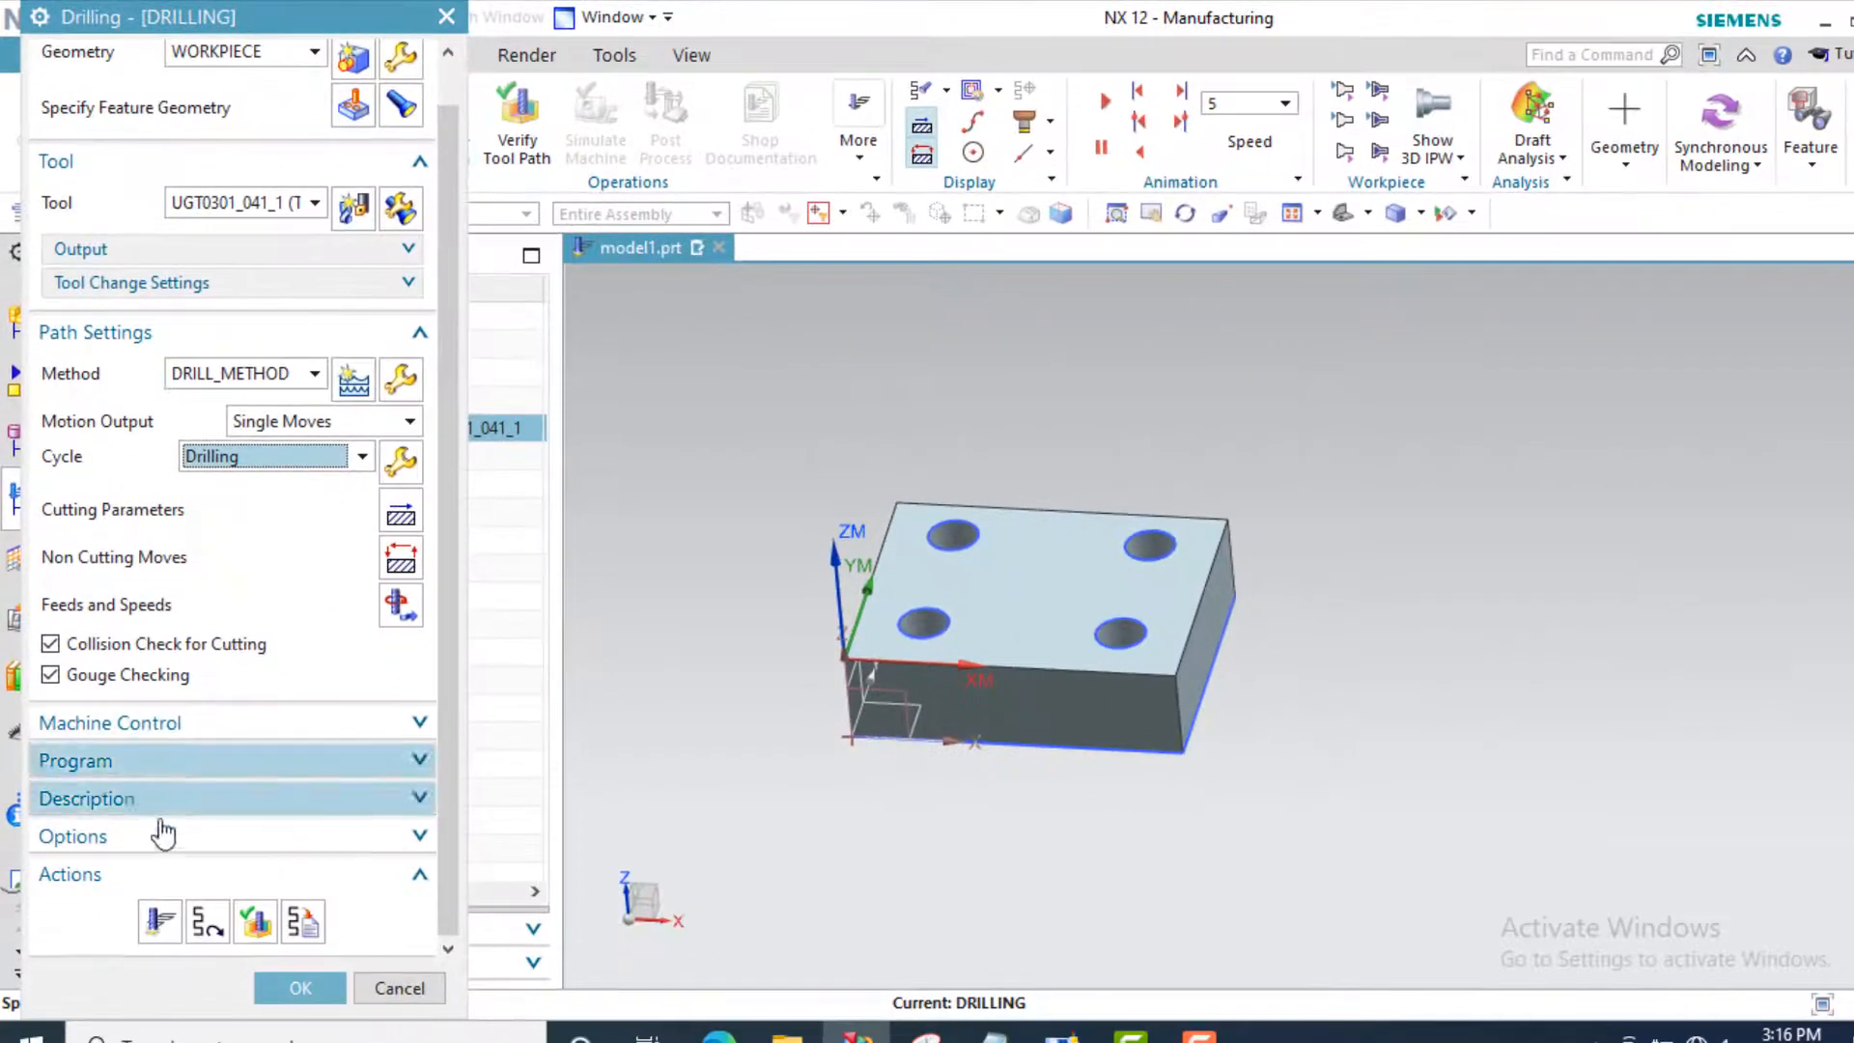
left_click(160, 923)
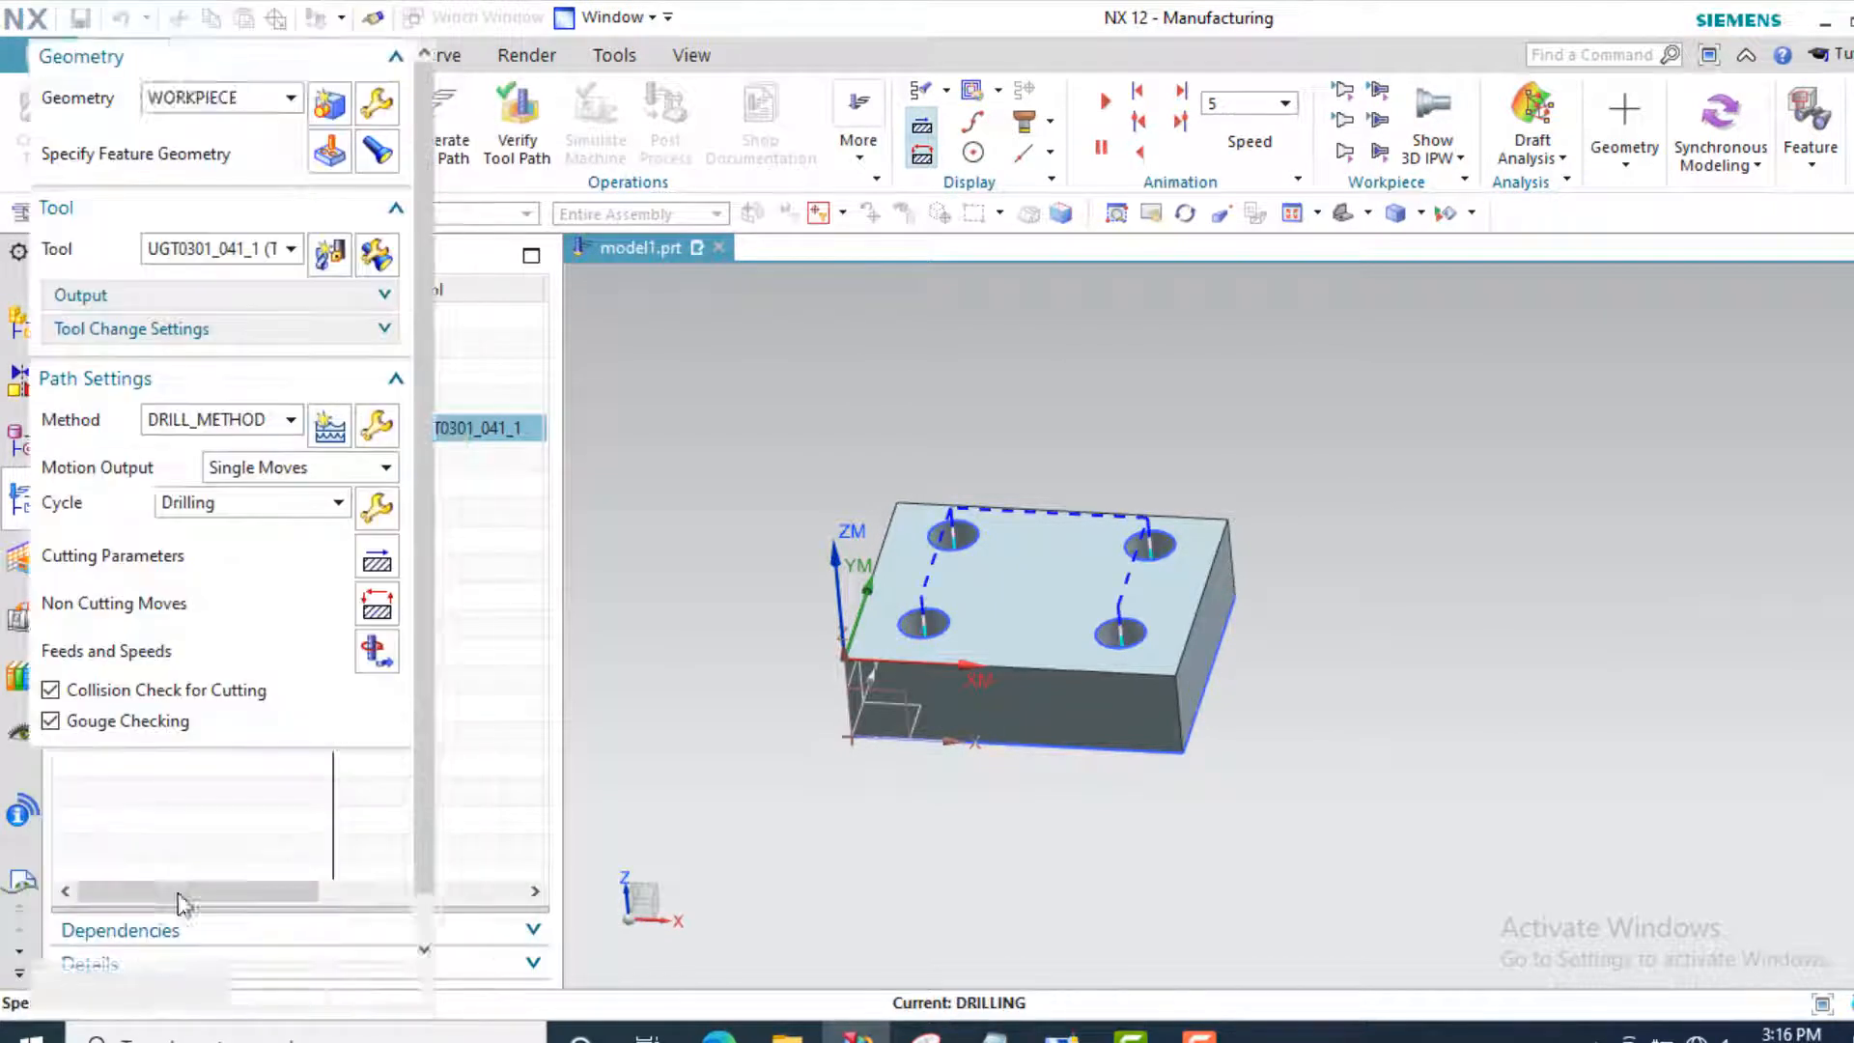
left_click(280, 986)
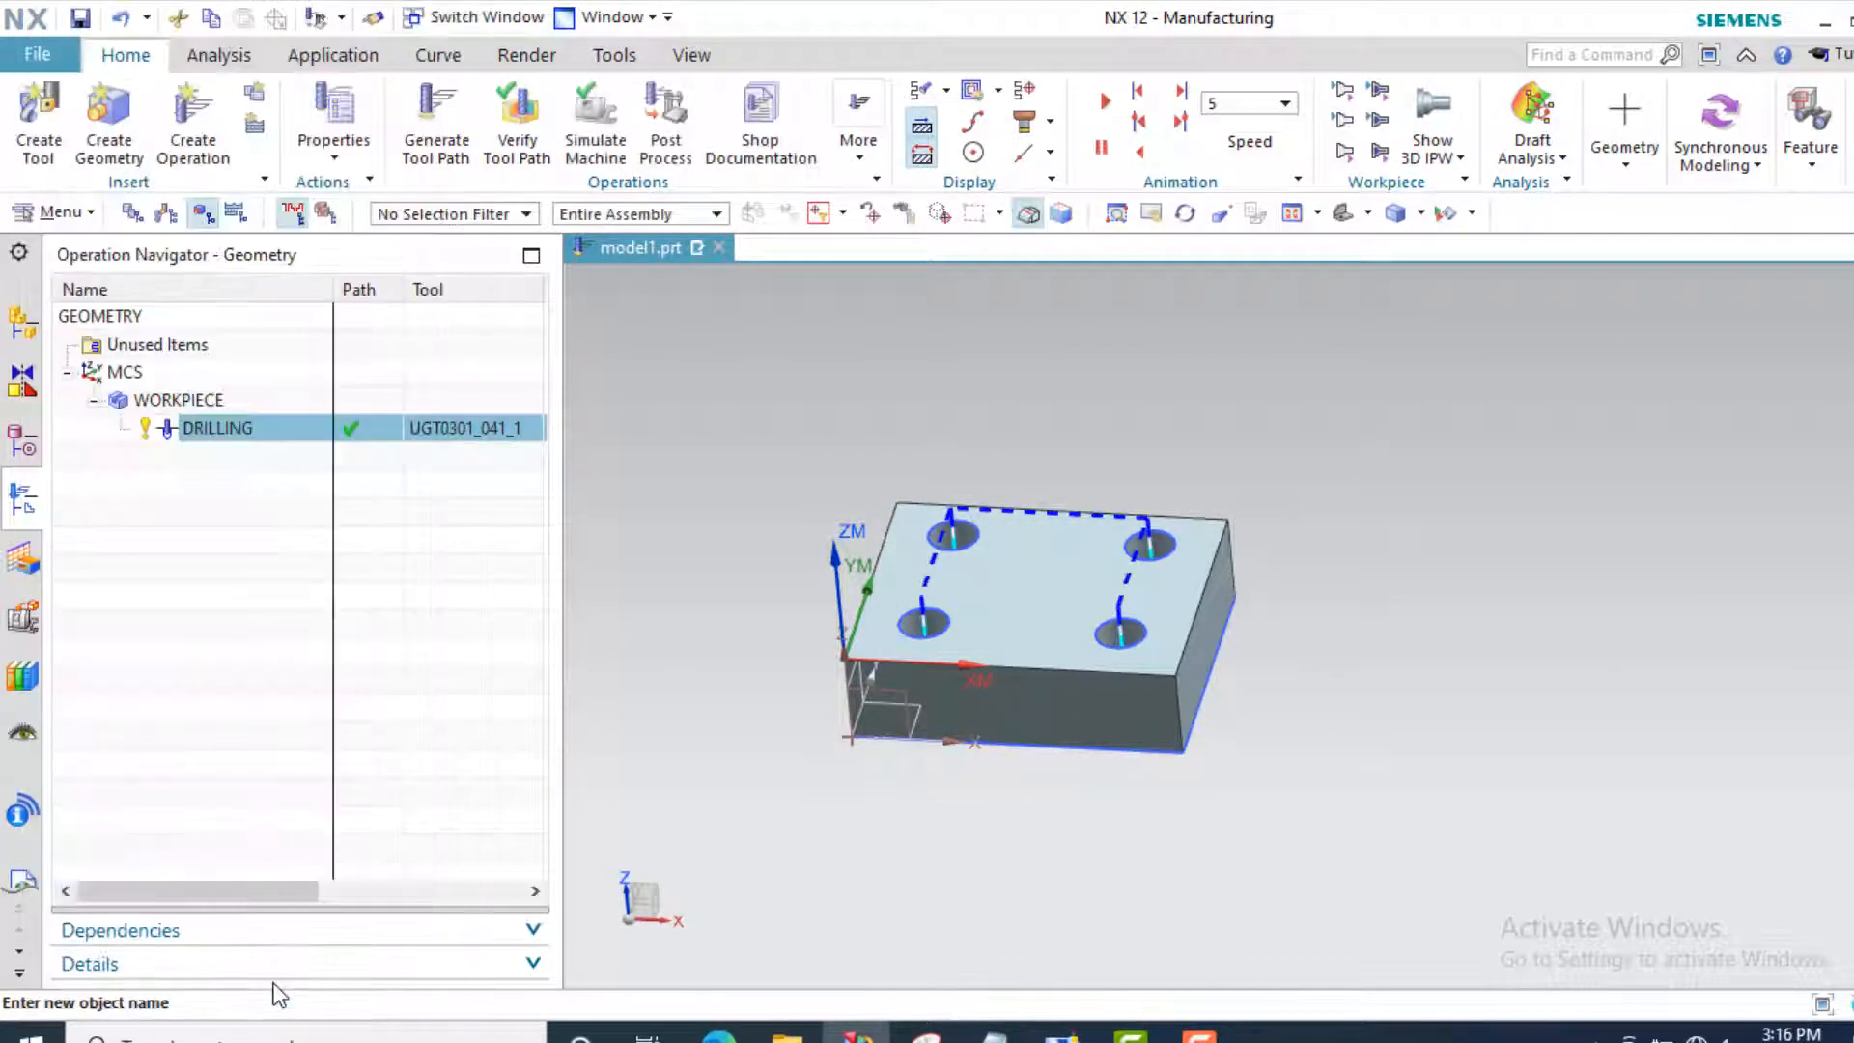
Postprocess the single-moves DRILLING operation with MILL_3_AXIS in Metric/PART units, overwriting model1.ptp despite the units mismatch
left_click(657, 145)
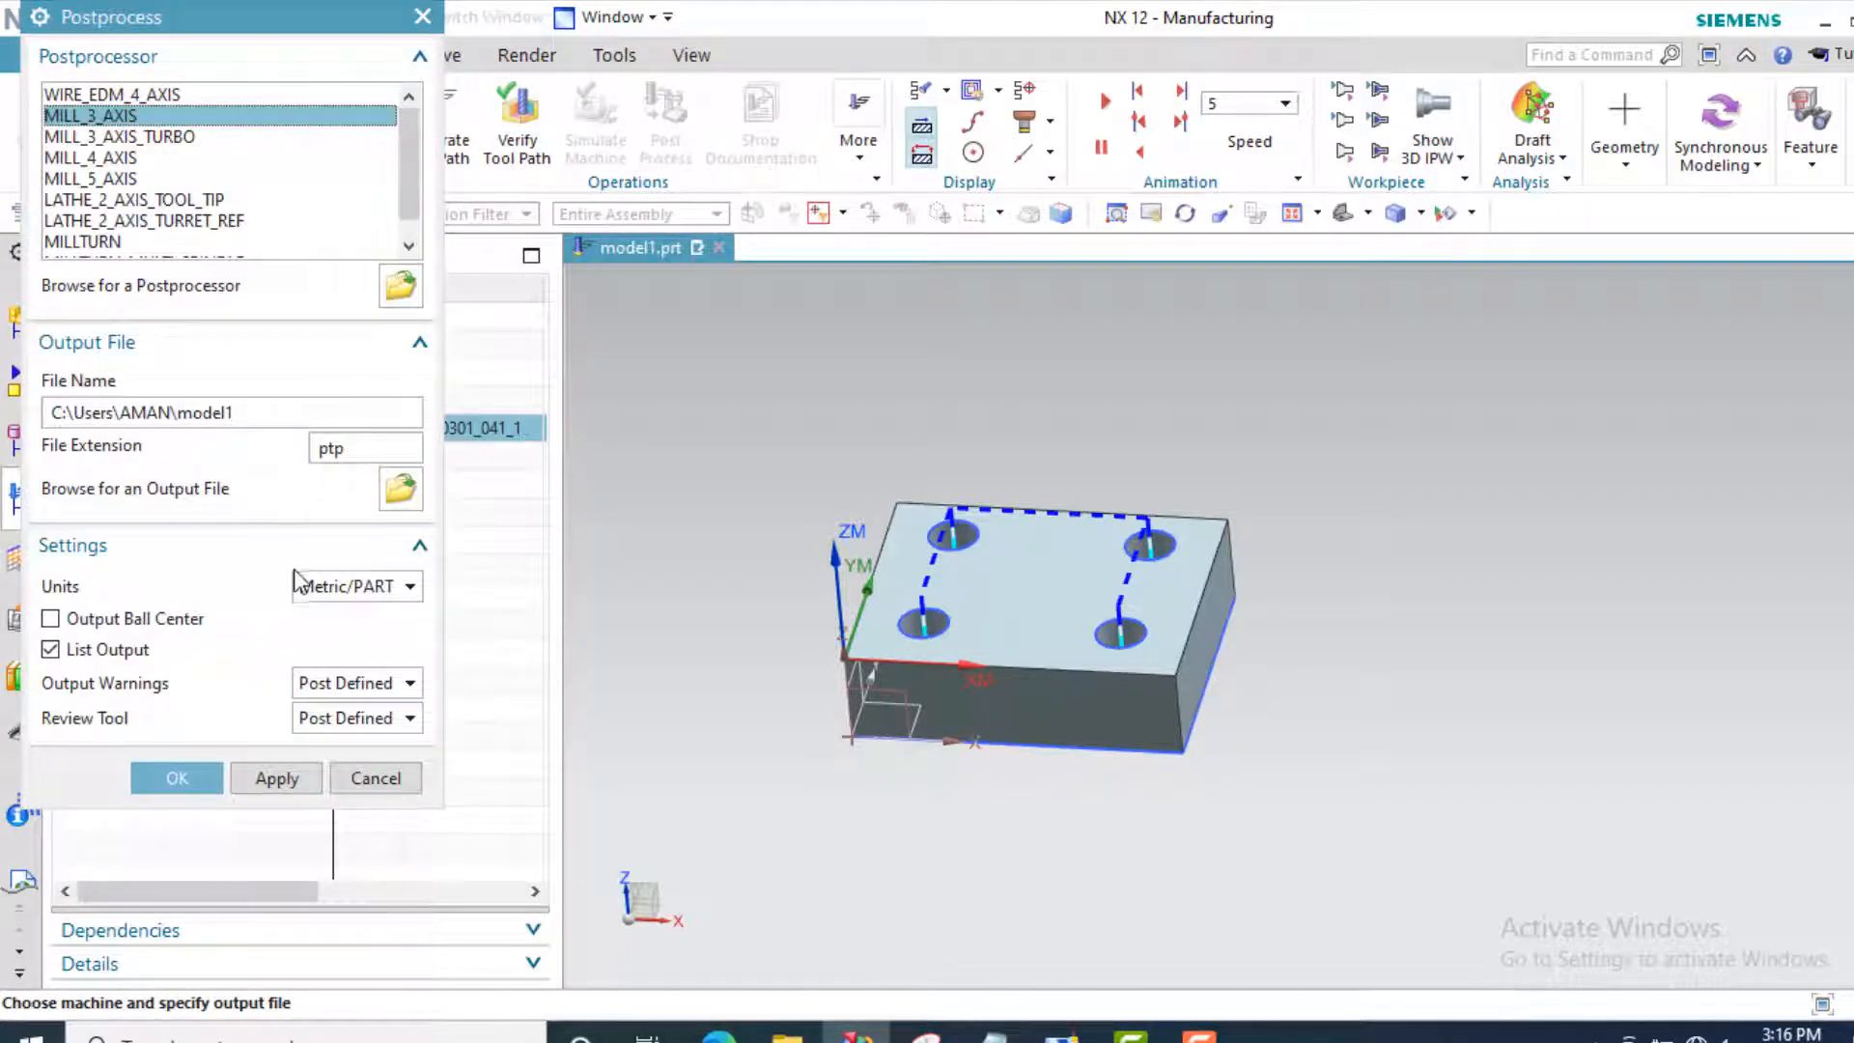
left_click(178, 778)
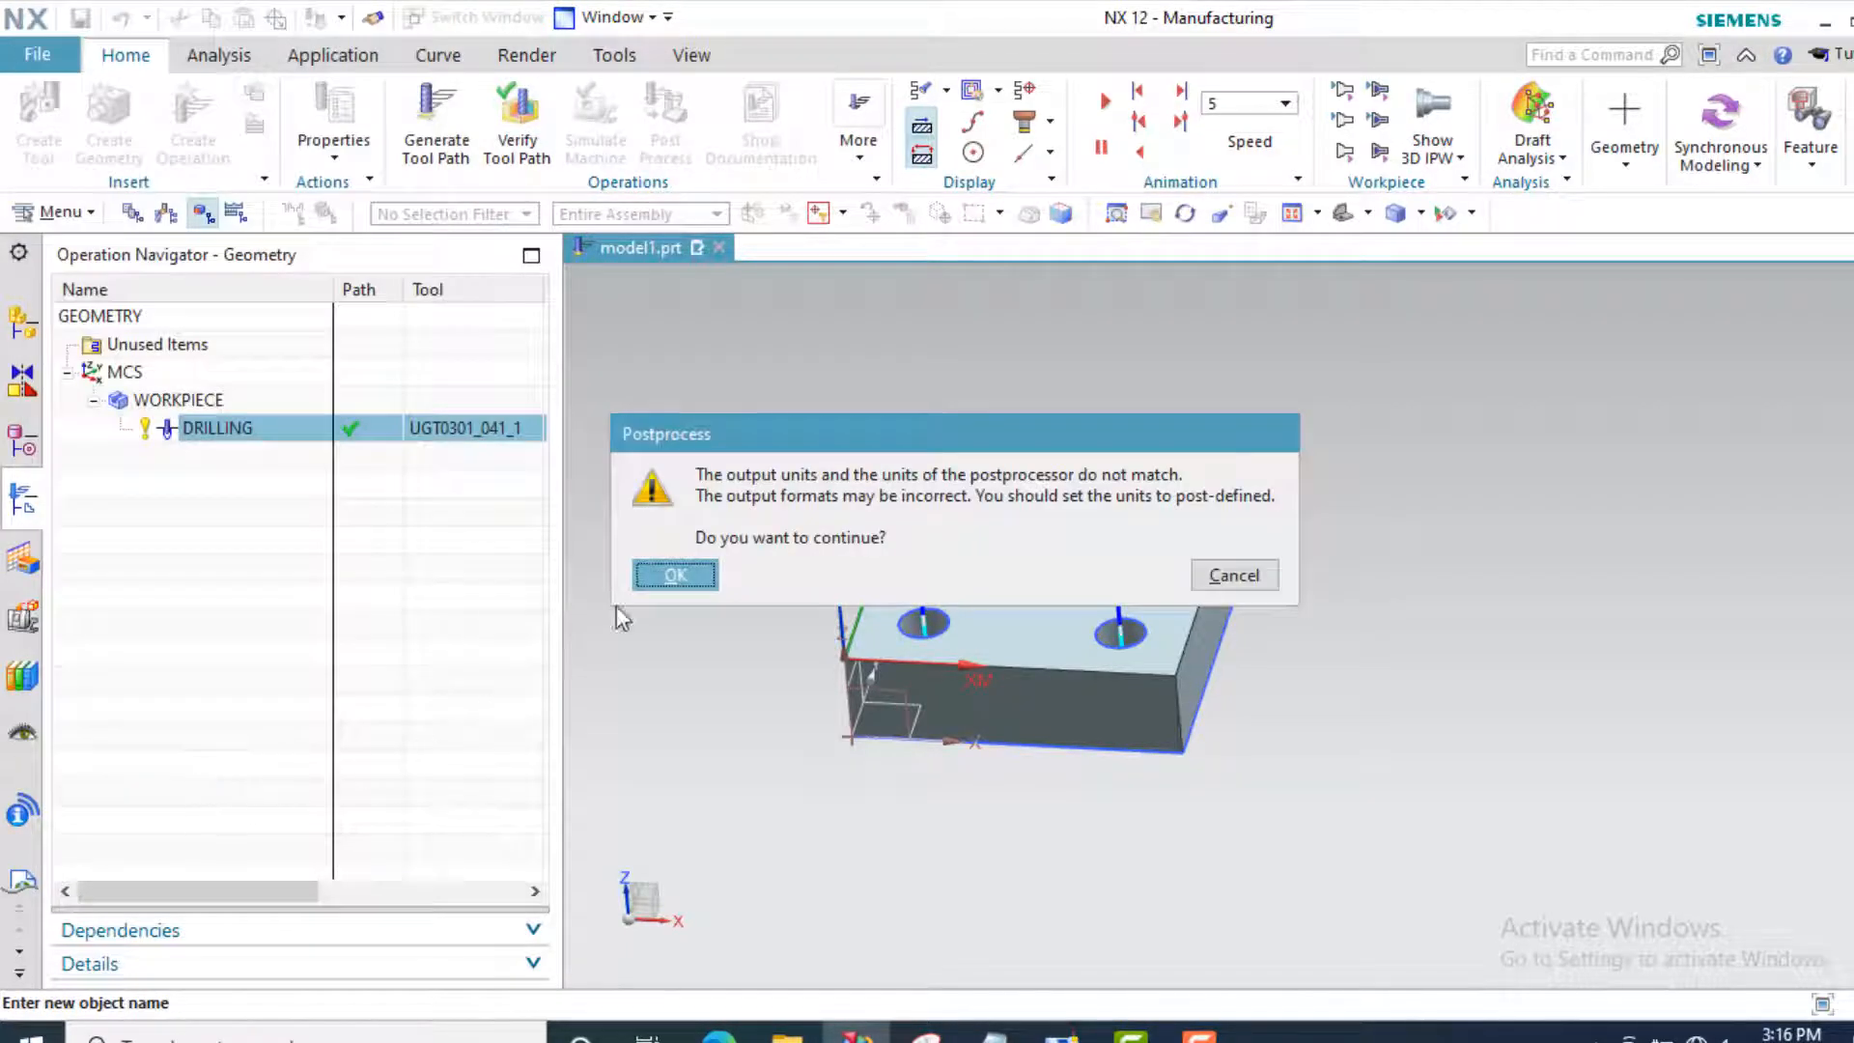
left_click(671, 577)
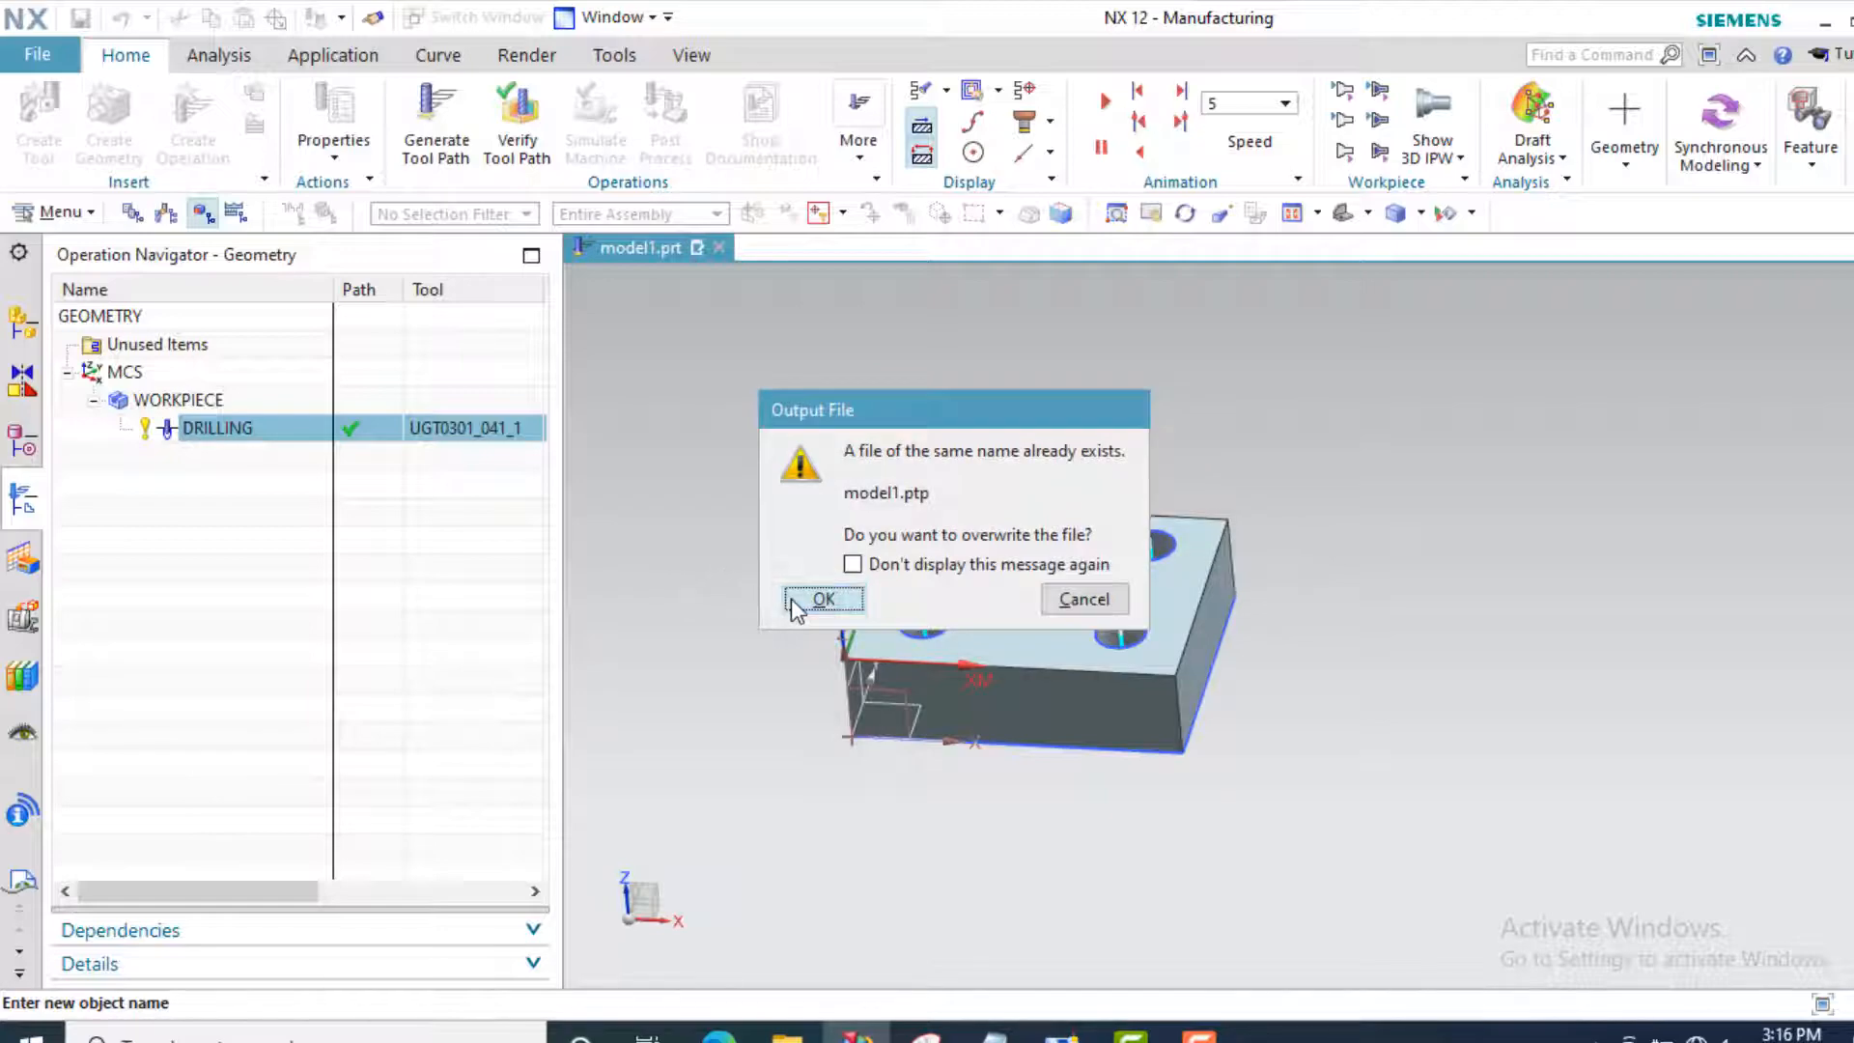
left_click(821, 599)
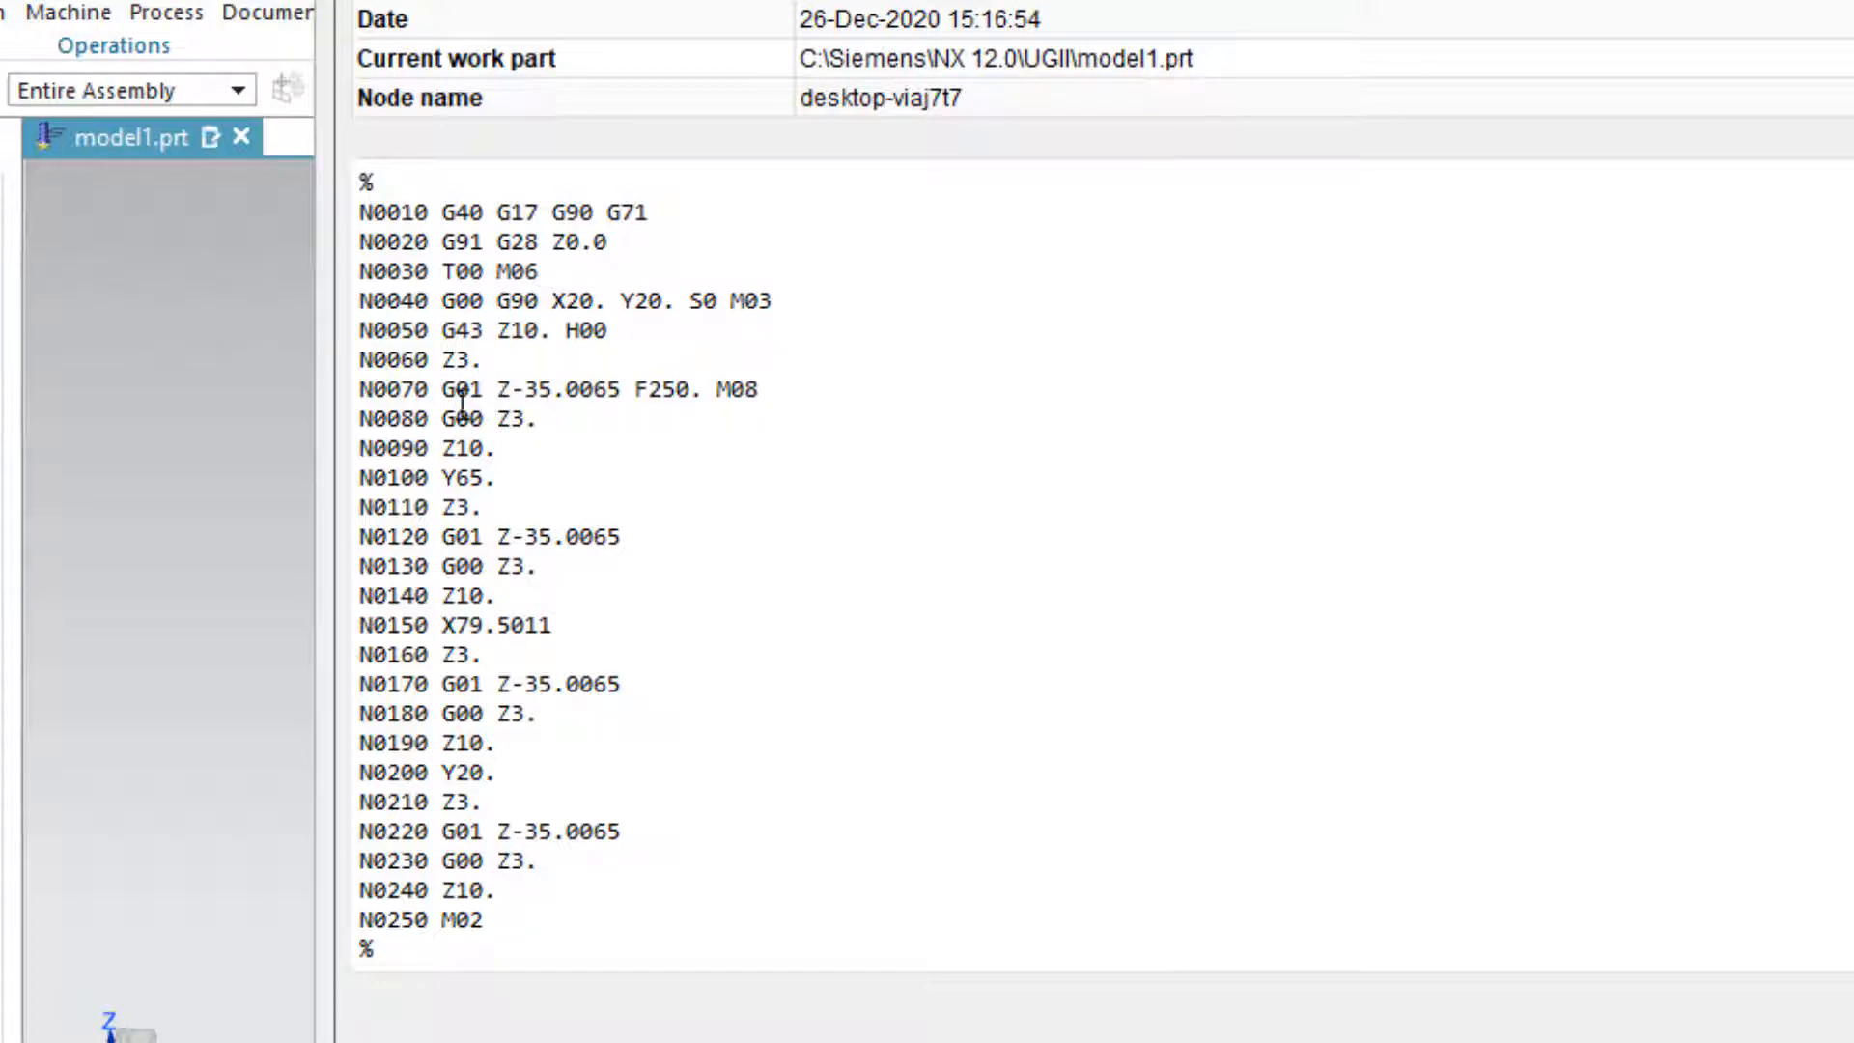
Examine the G01 feed, G00 retract and Y positioning lines for the first two holes in the posted NC code
left_click_drag(436, 394, 763, 381)
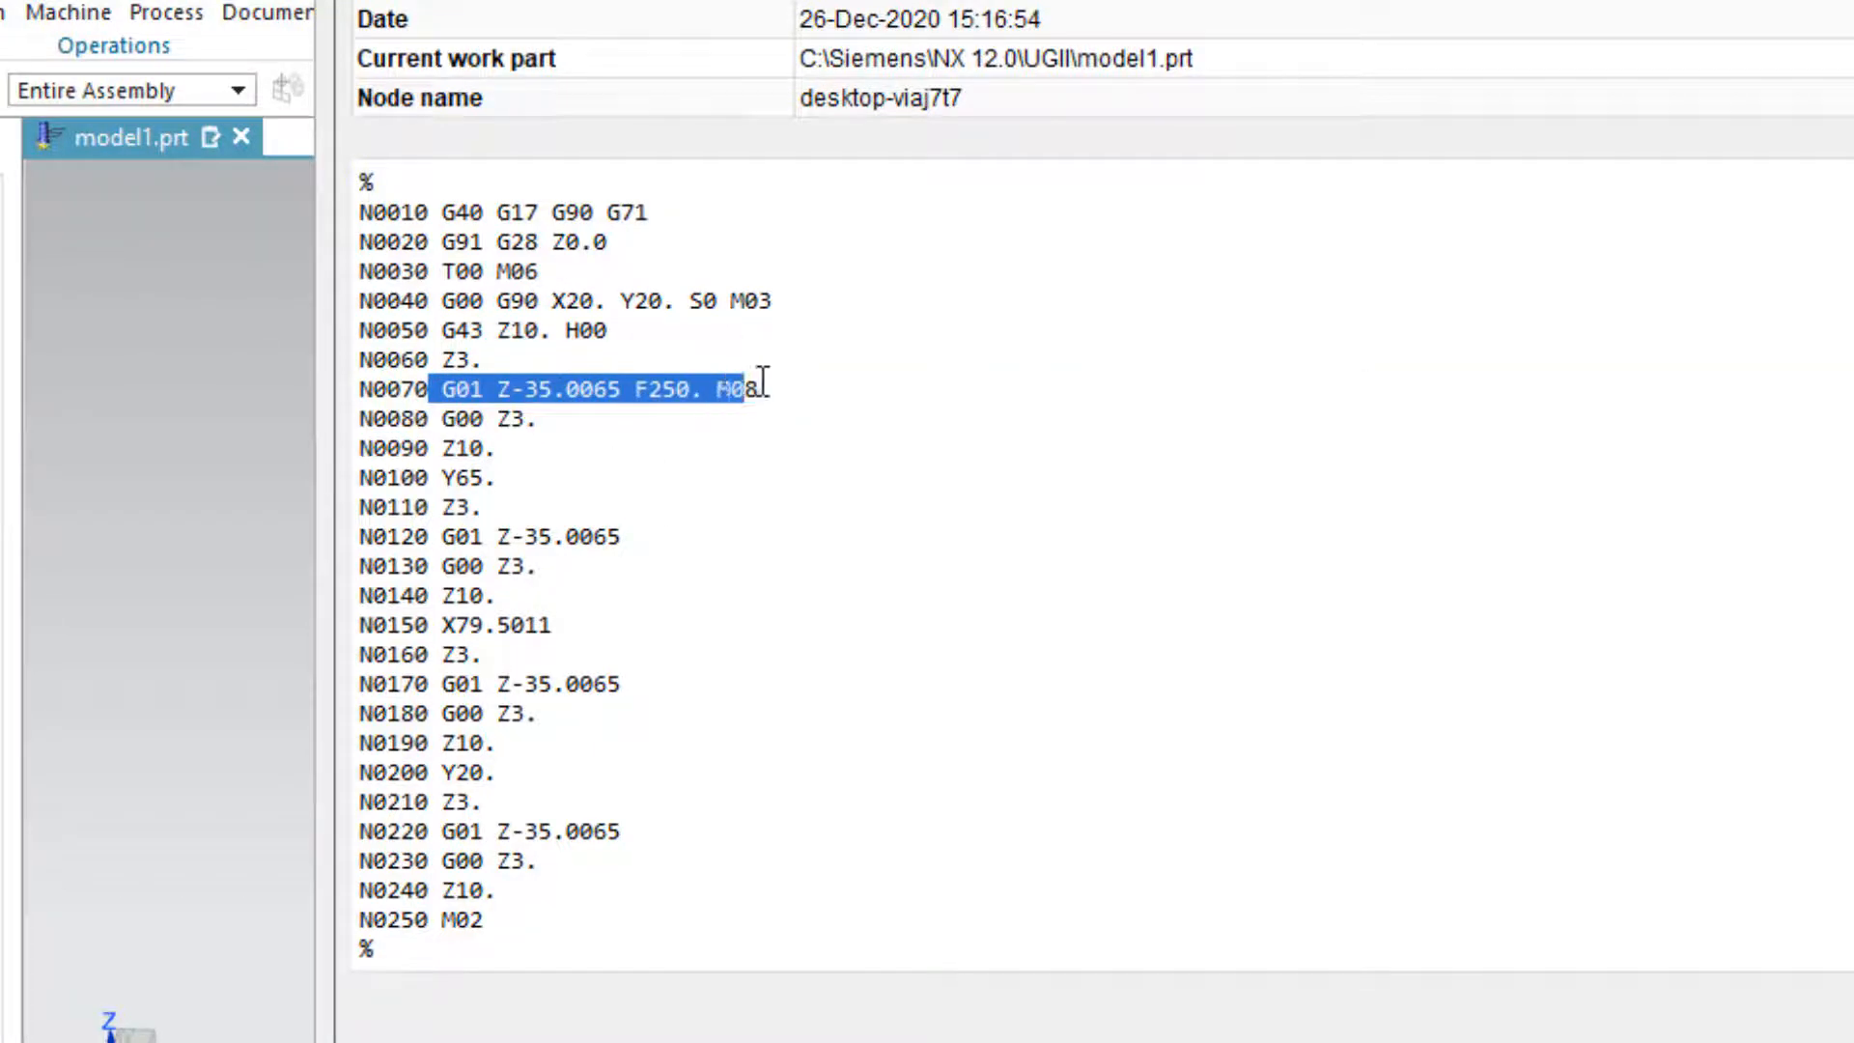
left_click_drag(454, 421, 522, 433)
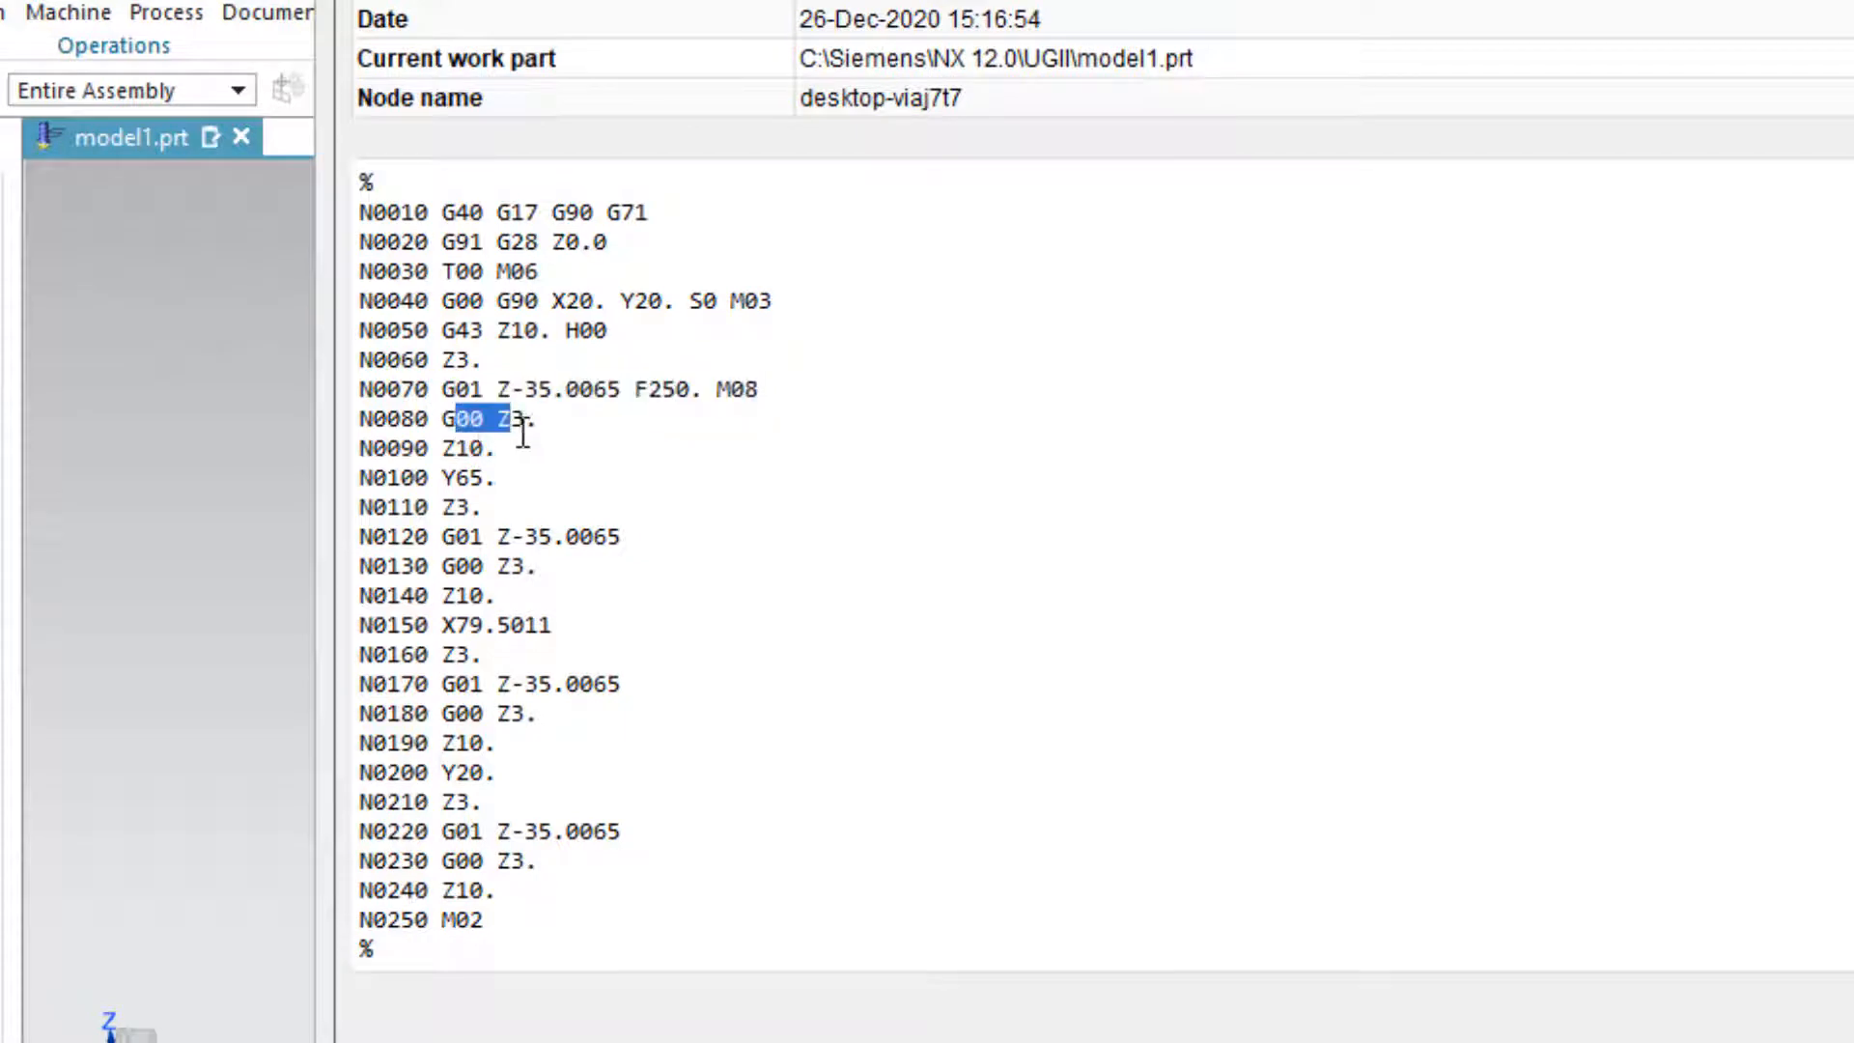
left_click_drag(435, 471, 480, 471)
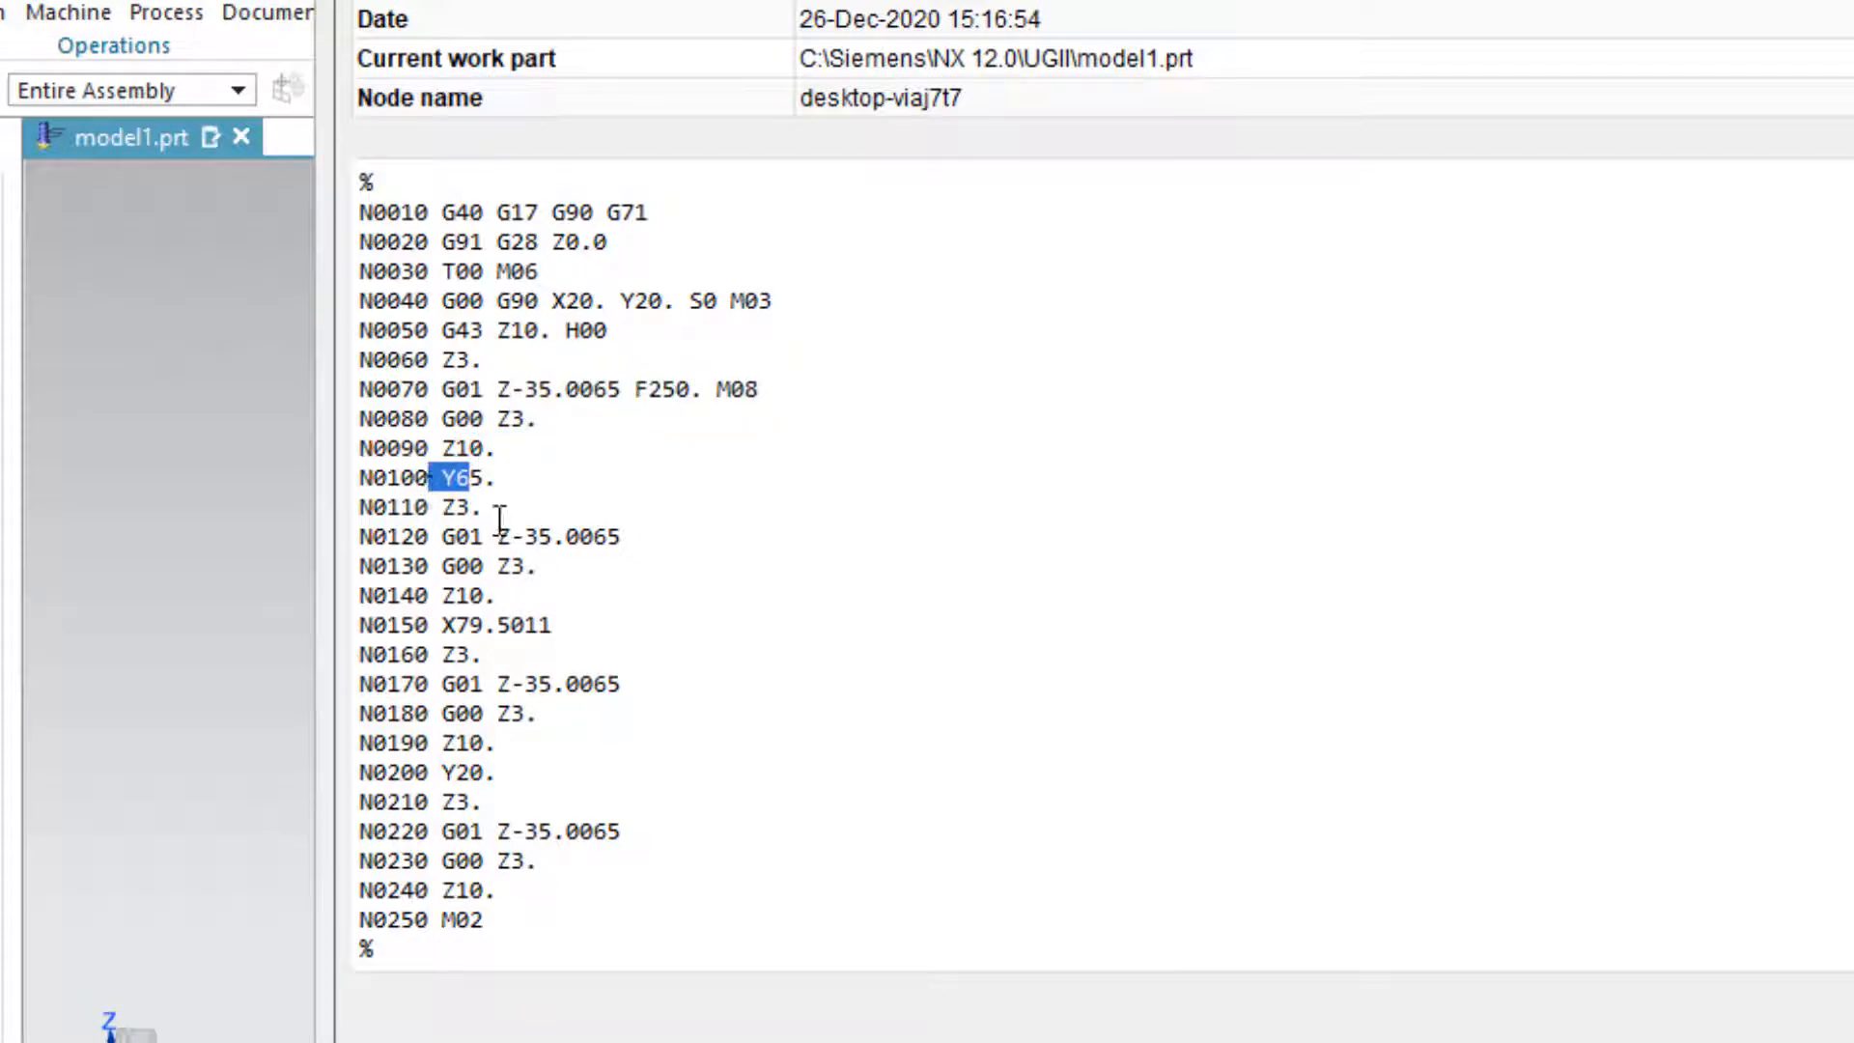
left_click_drag(444, 534, 624, 538)
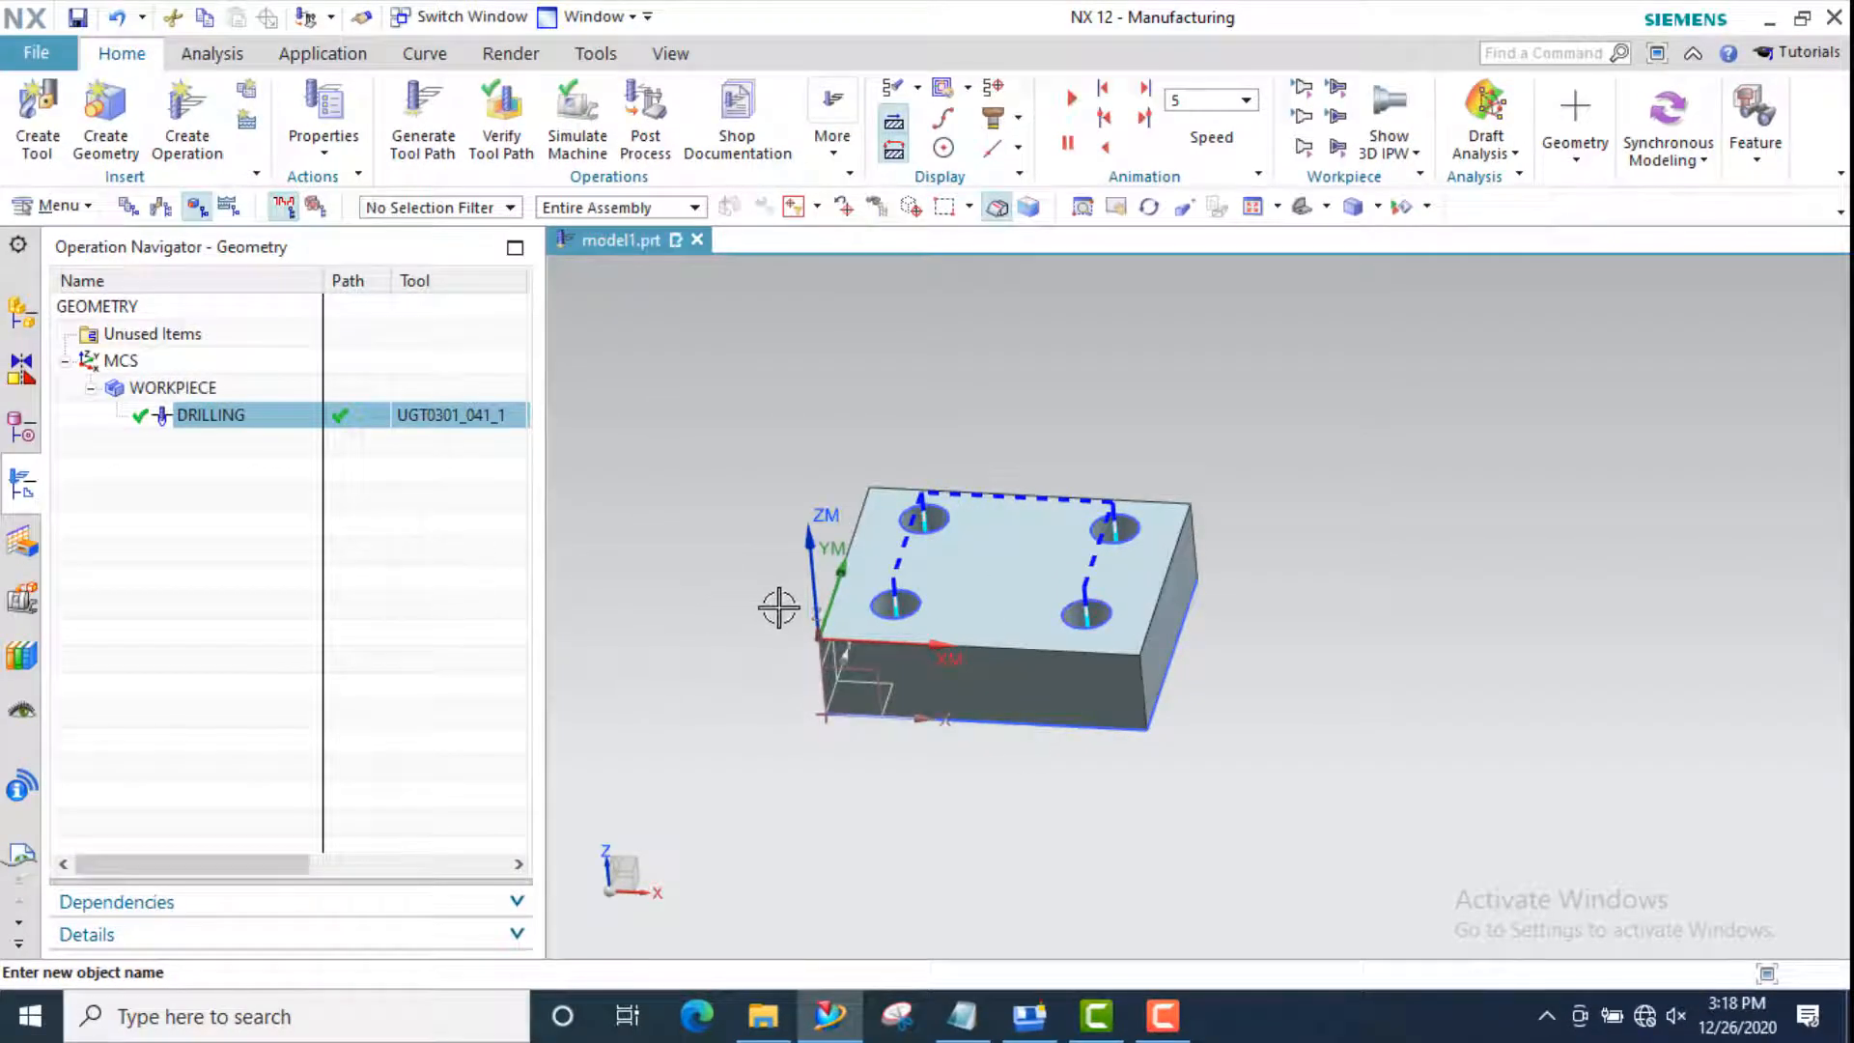
Reopen the DRILLING operation and change its cycle to Drilling with chip removal
double_click(321, 417)
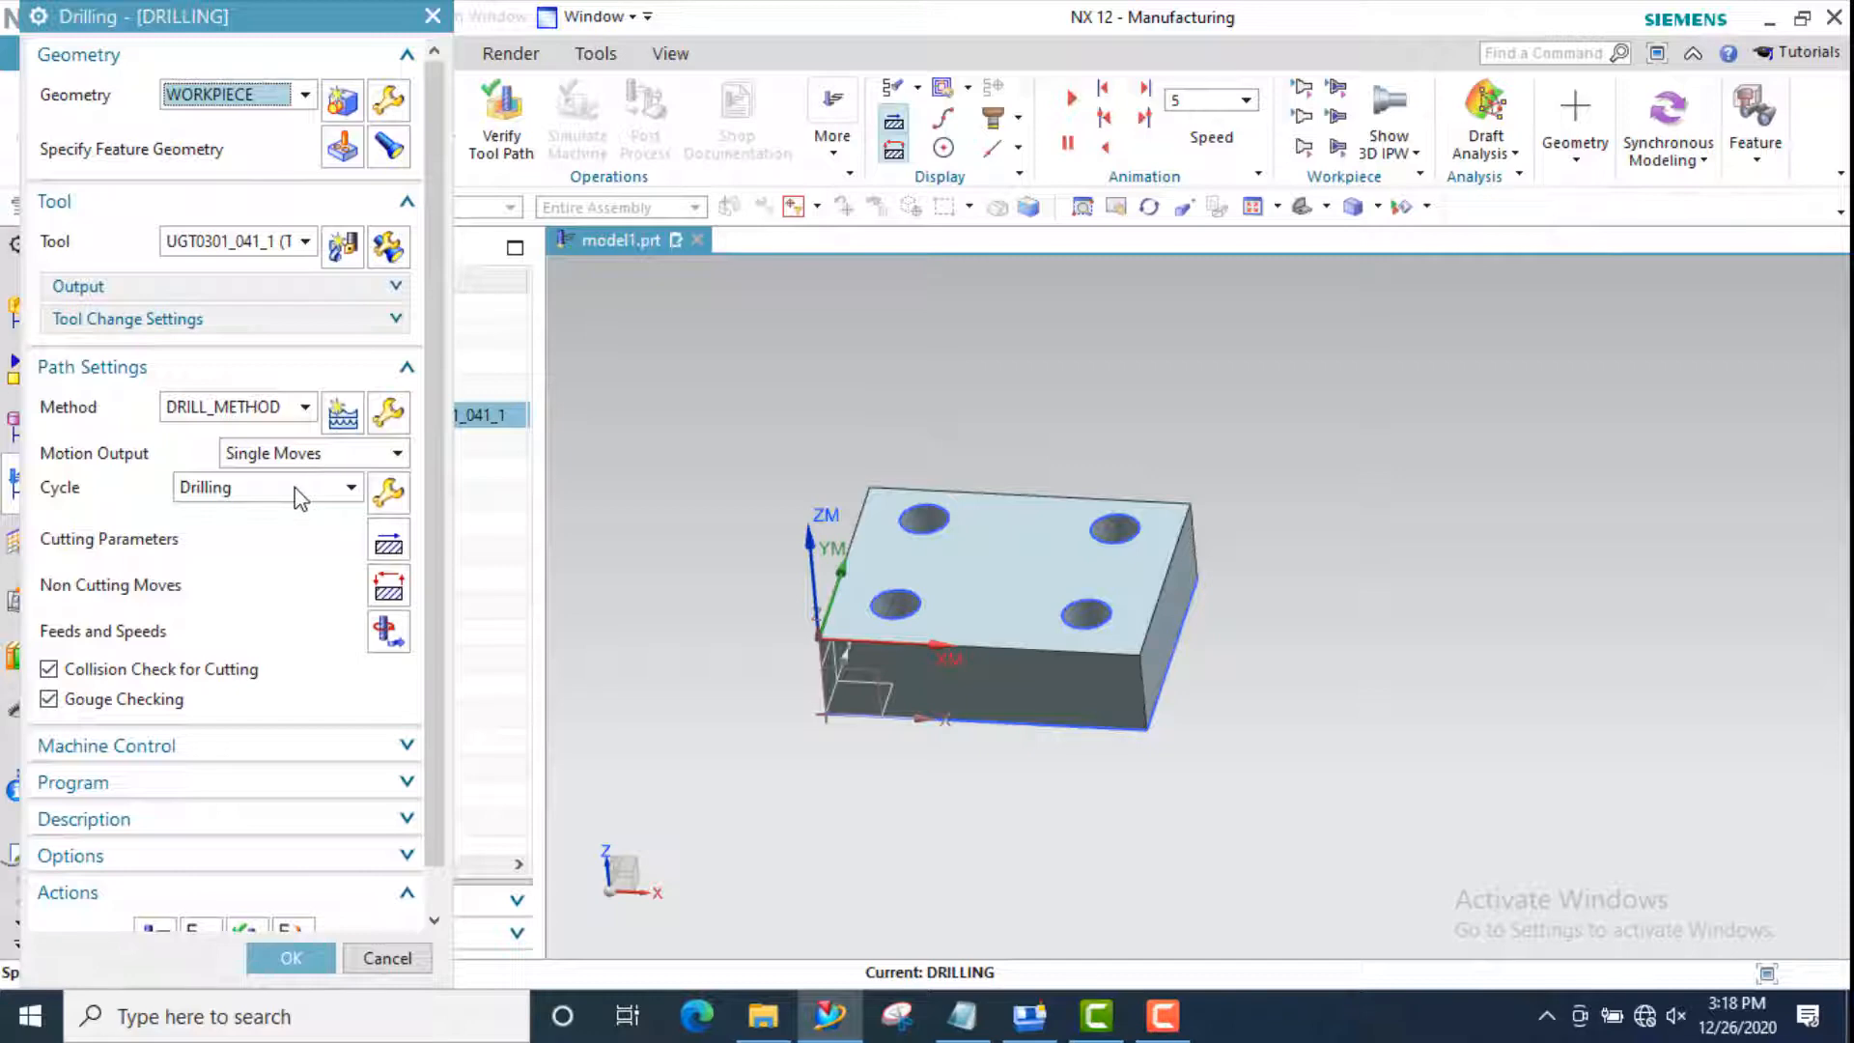
left_click(301, 497)
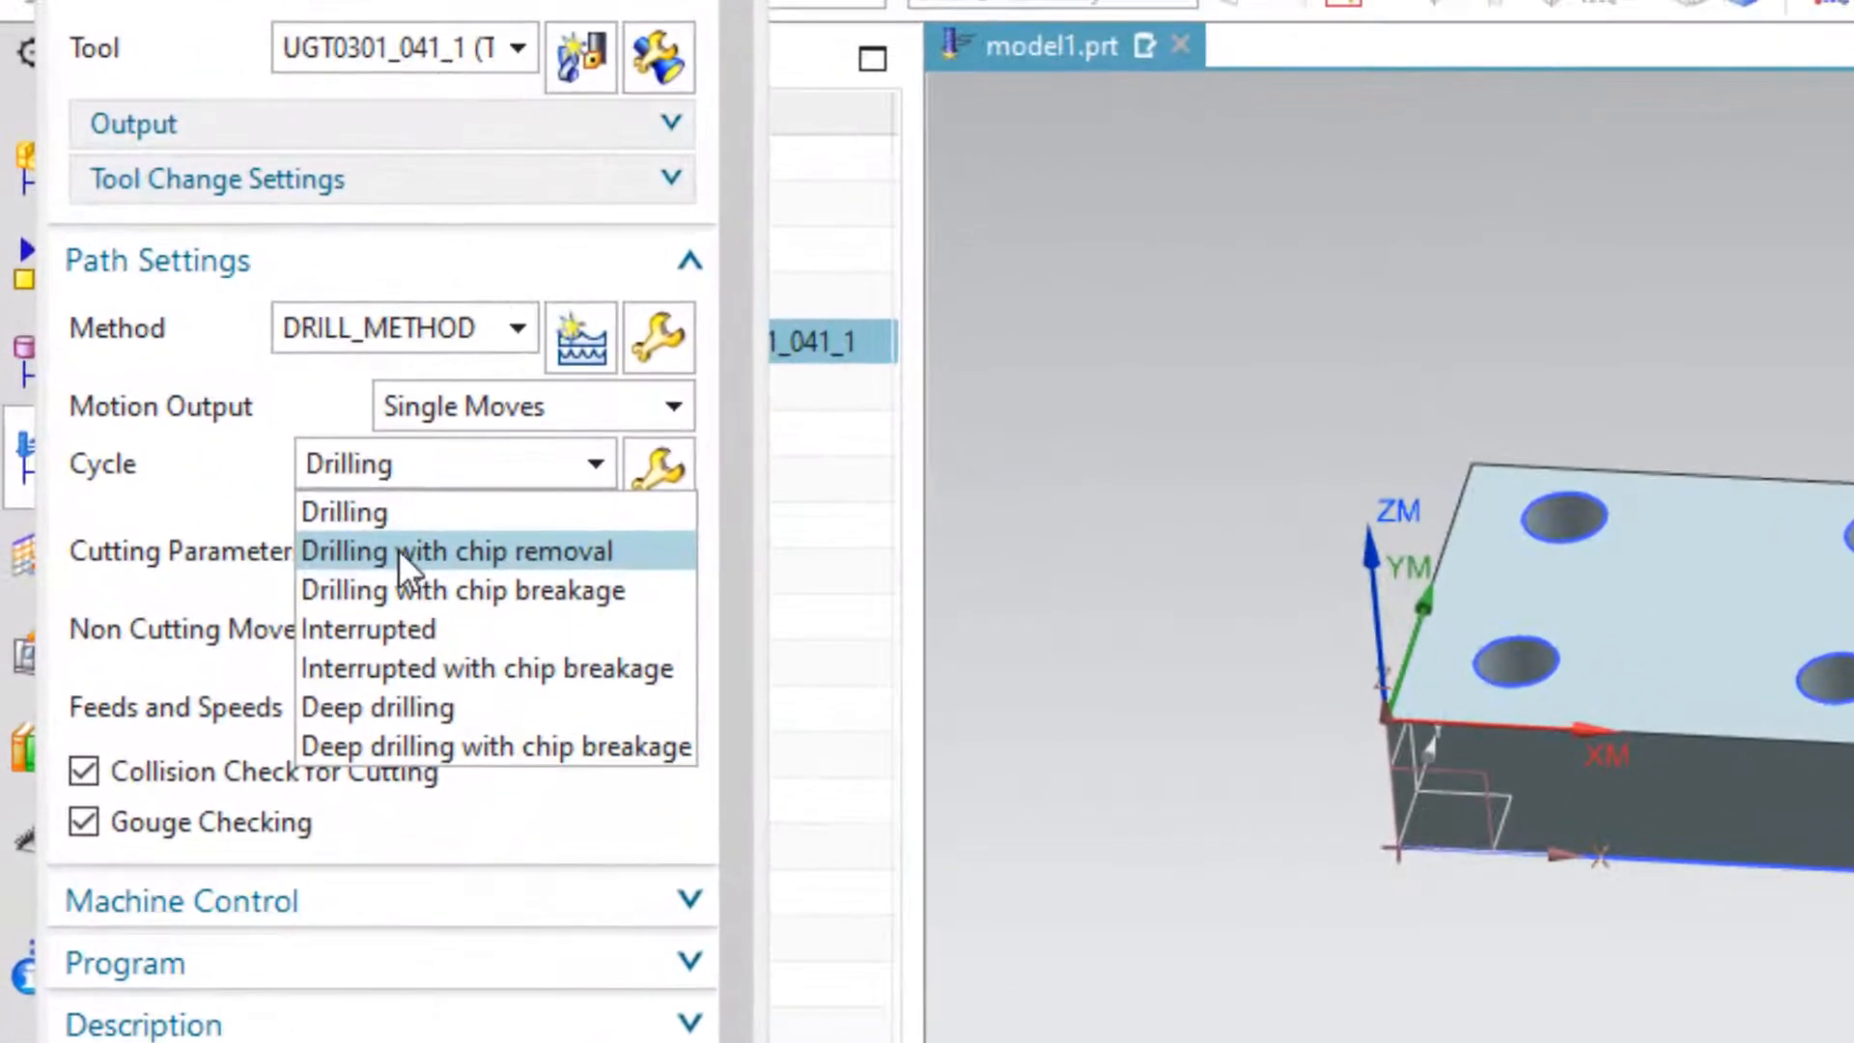
left_click(475, 568)
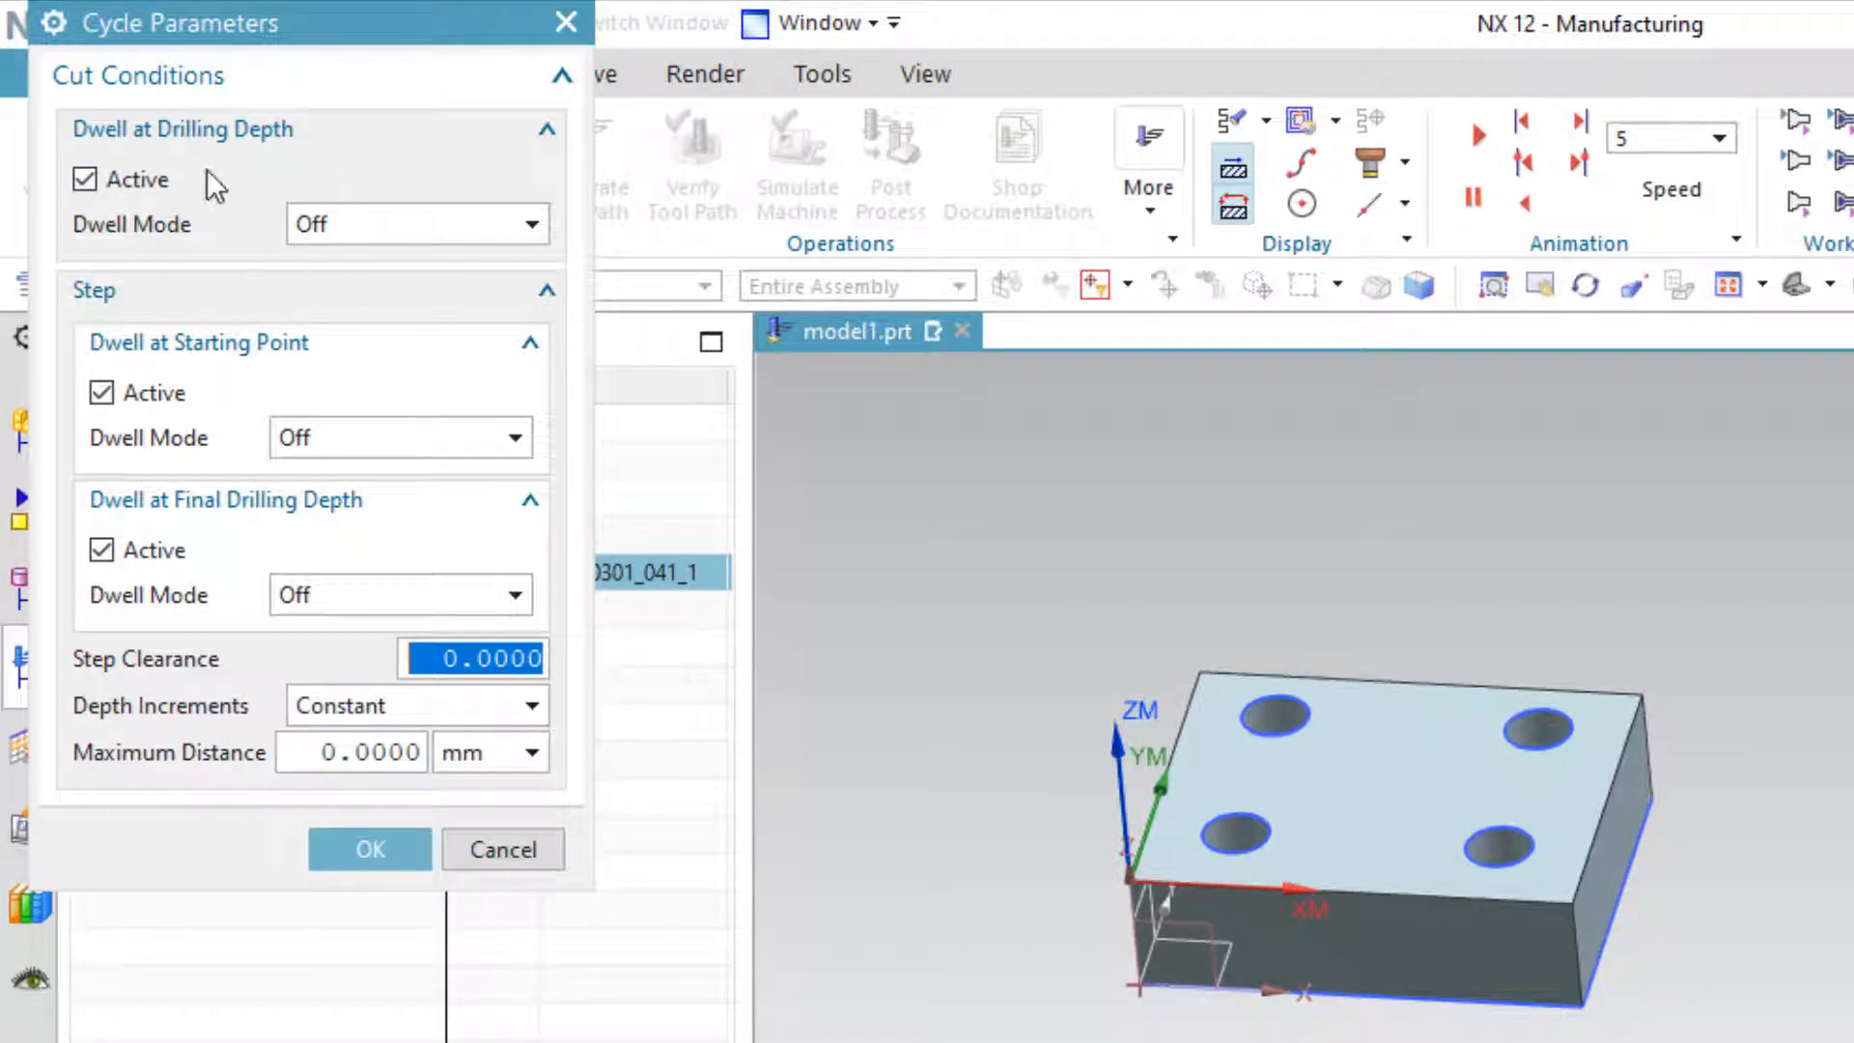
Set the cycle's dwell at drilling depth to 2 seconds and its constant depth increment's maximum distance to 2 mm
left_click(365, 227)
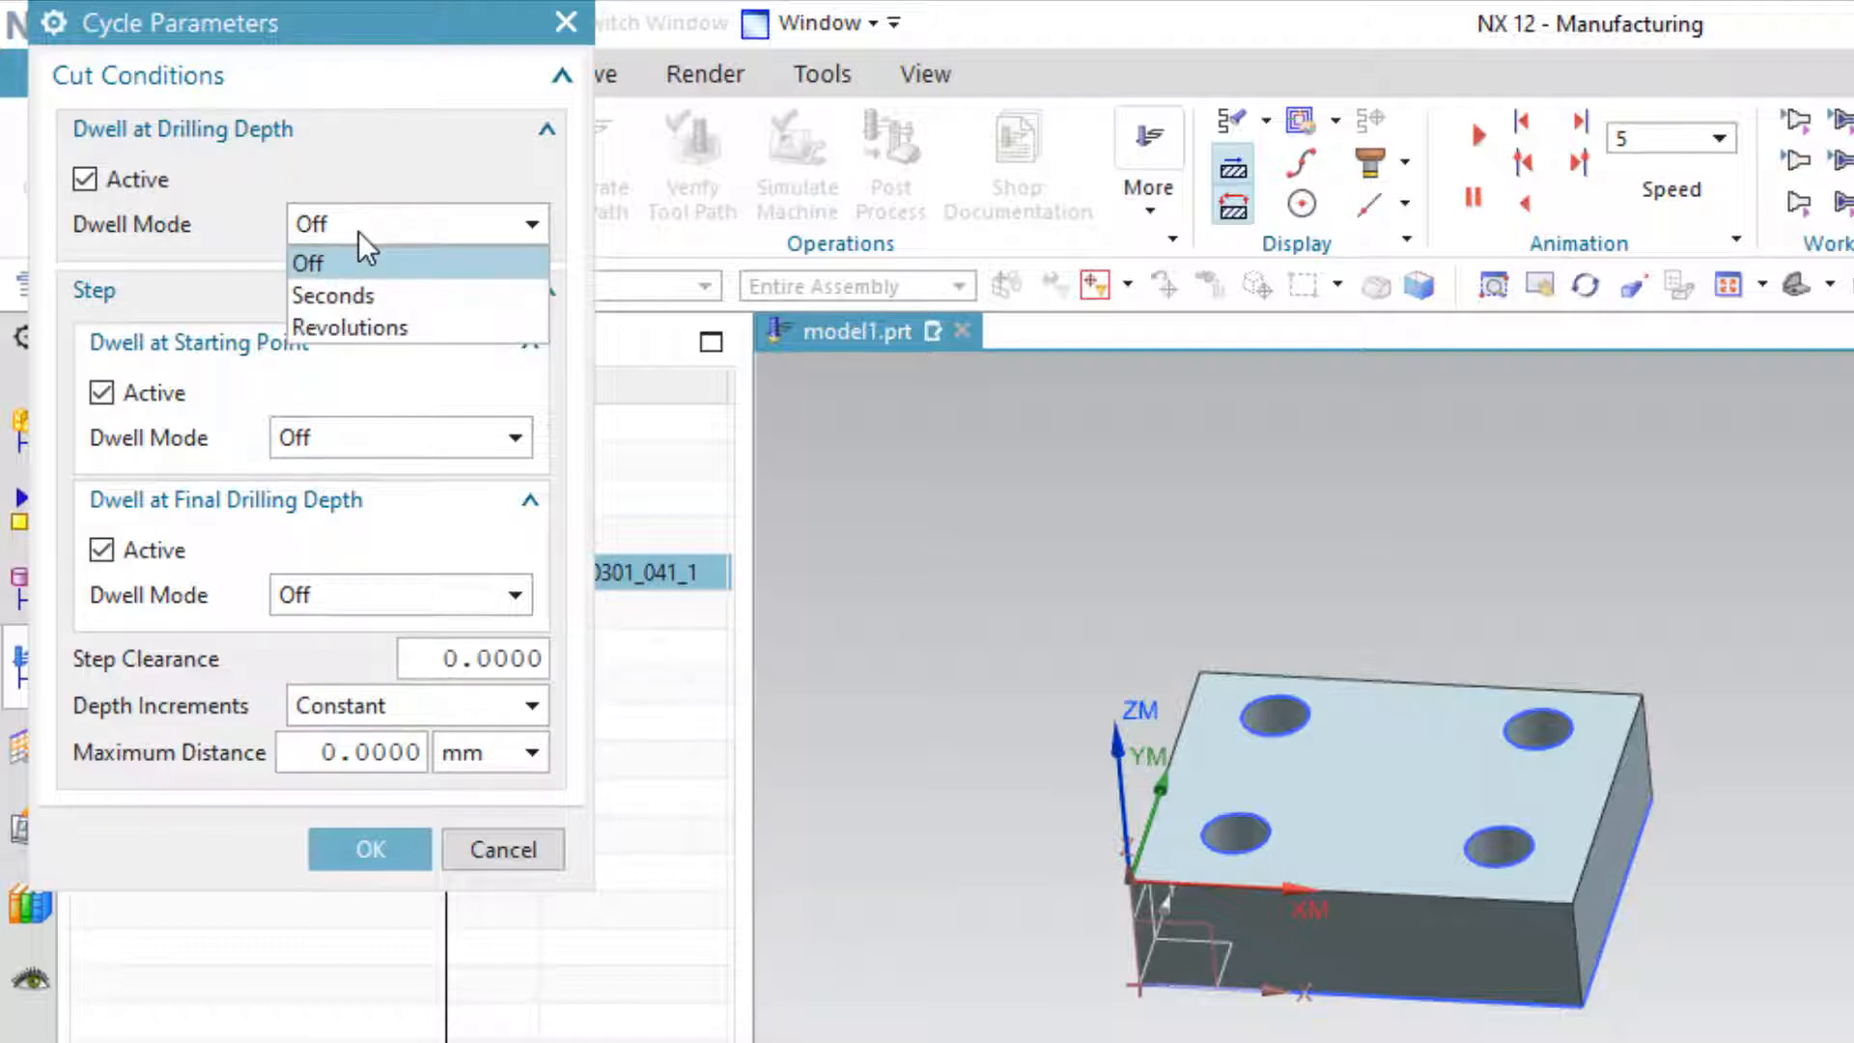
left_click(350, 294)
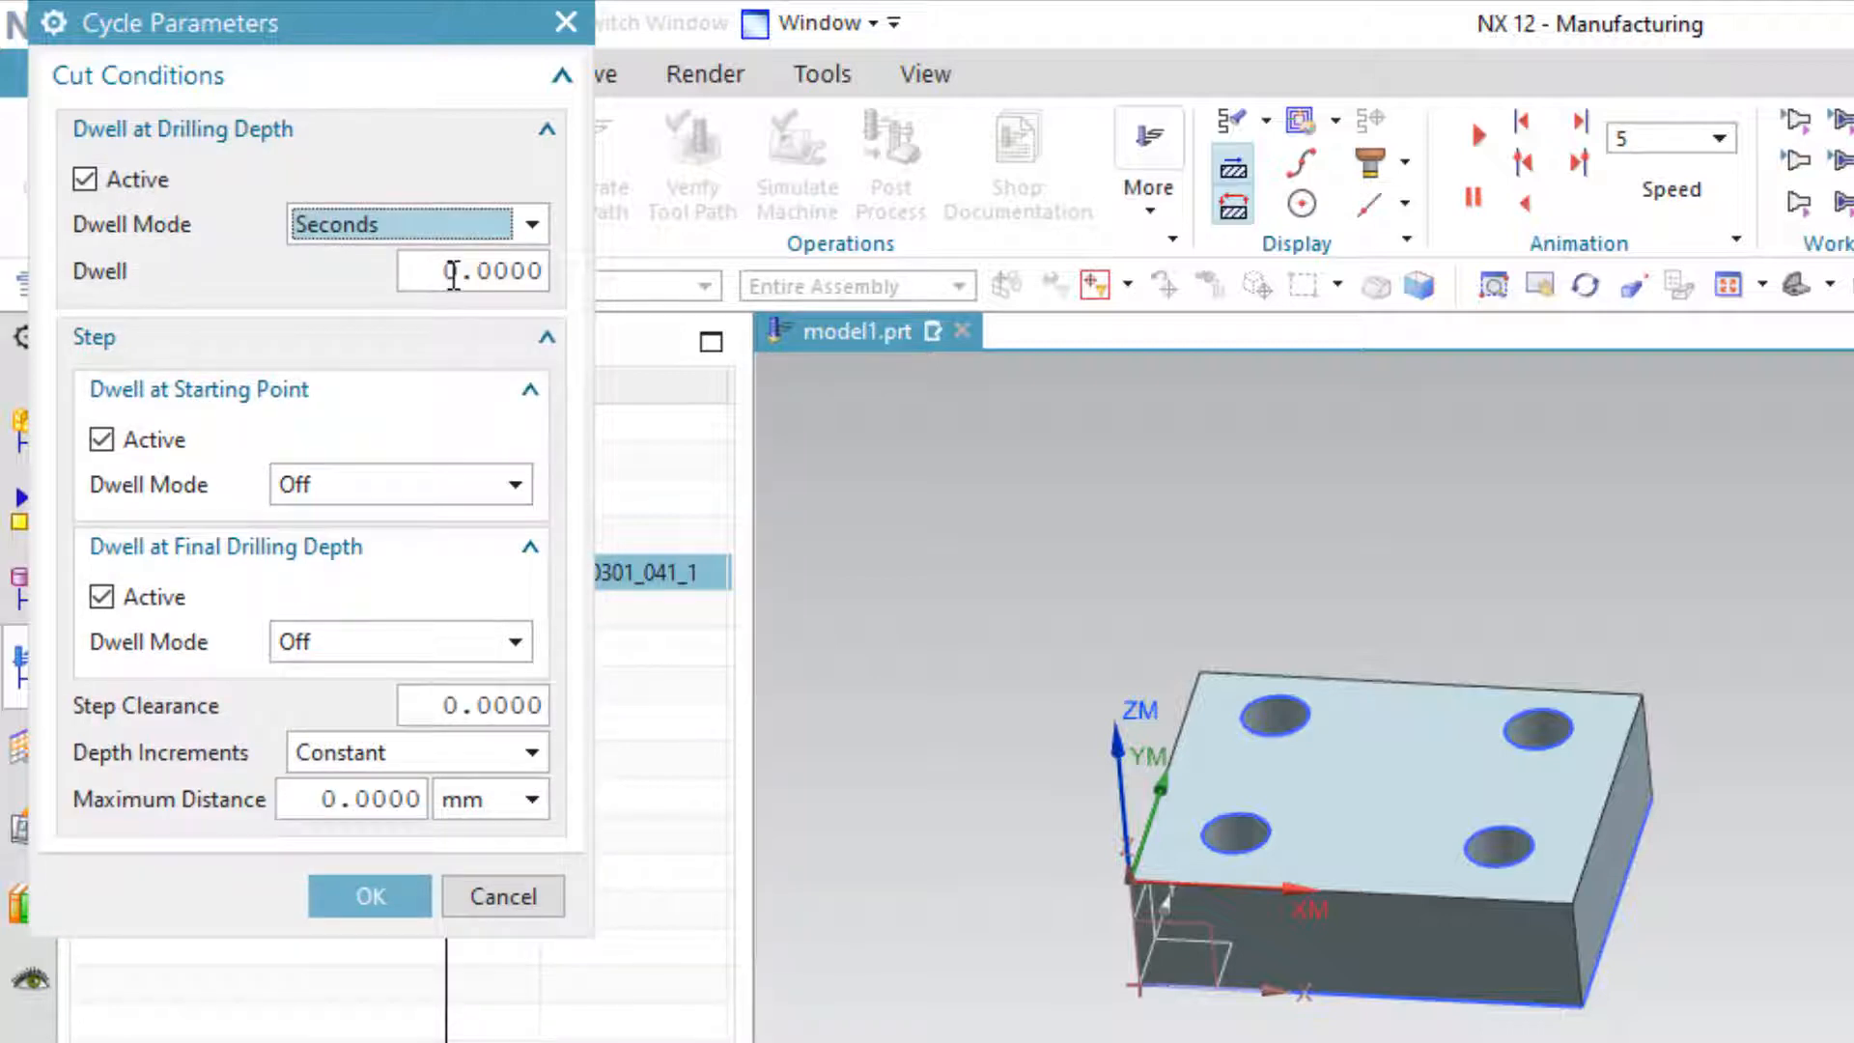
left_click_drag(446, 275, 429, 272)
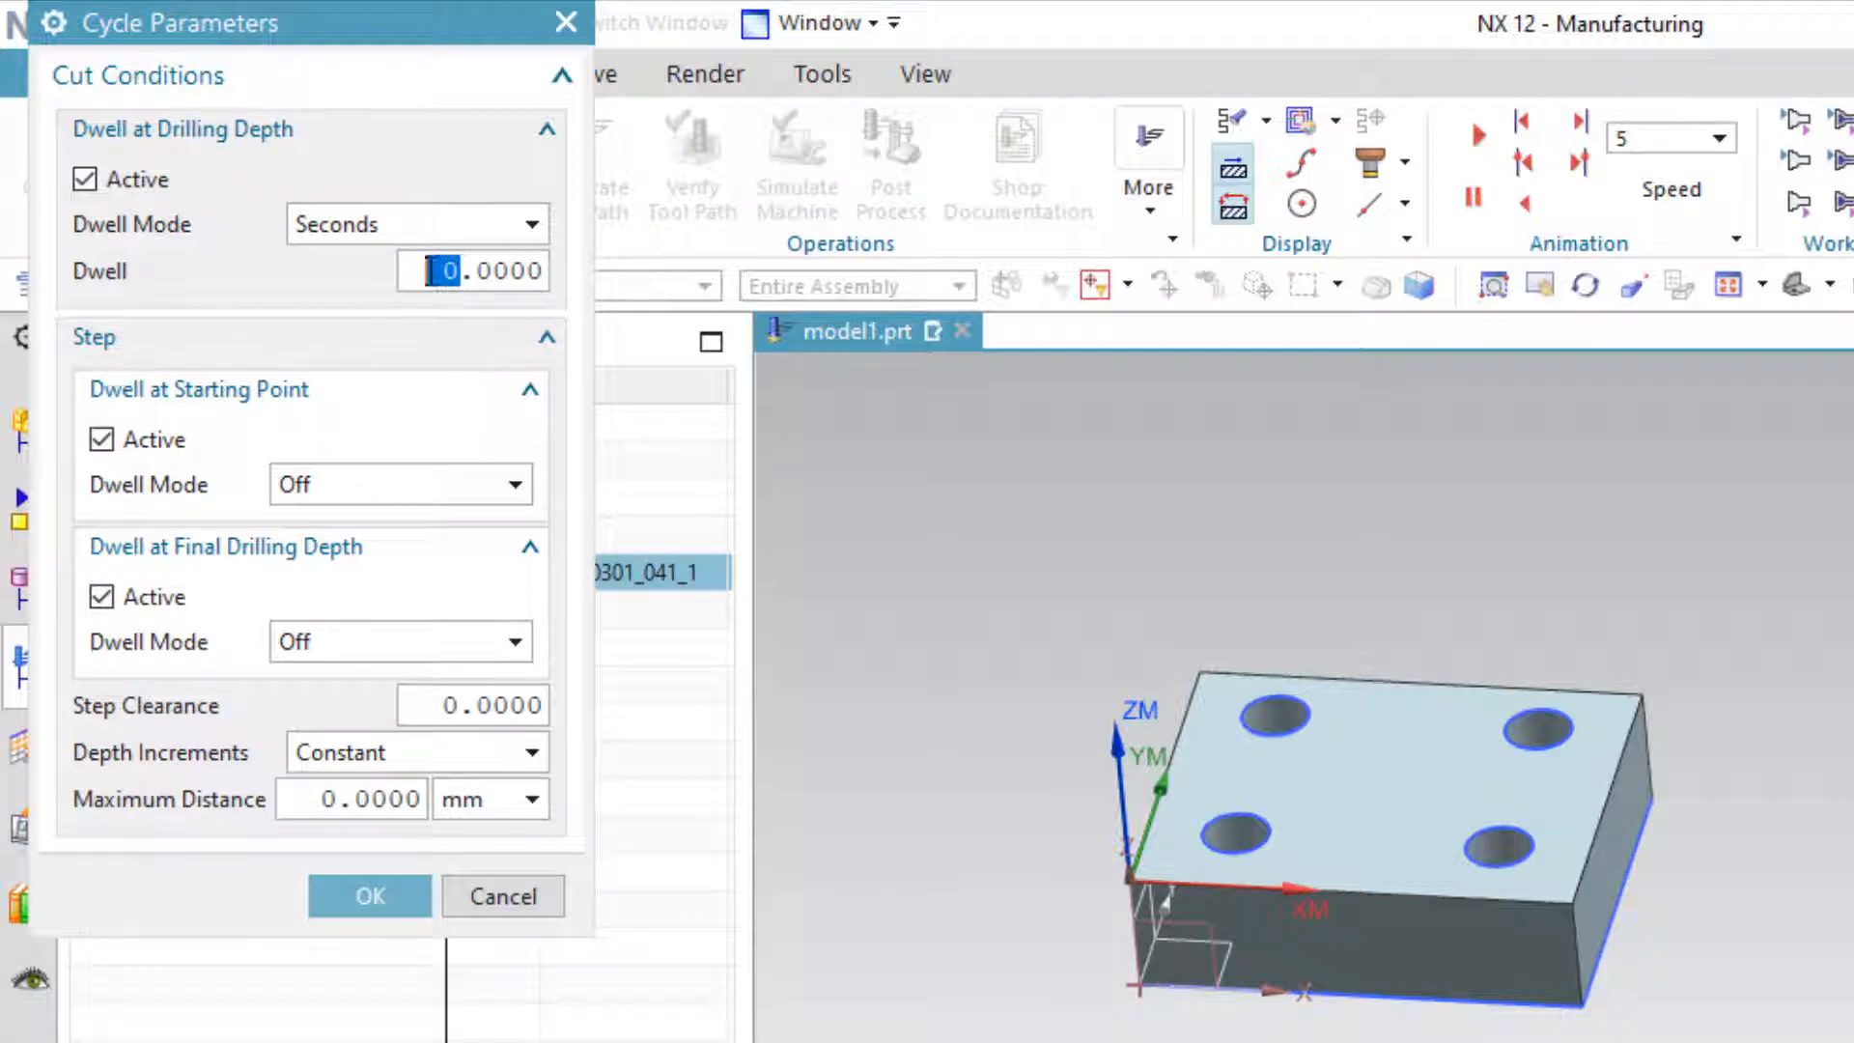
type("2")
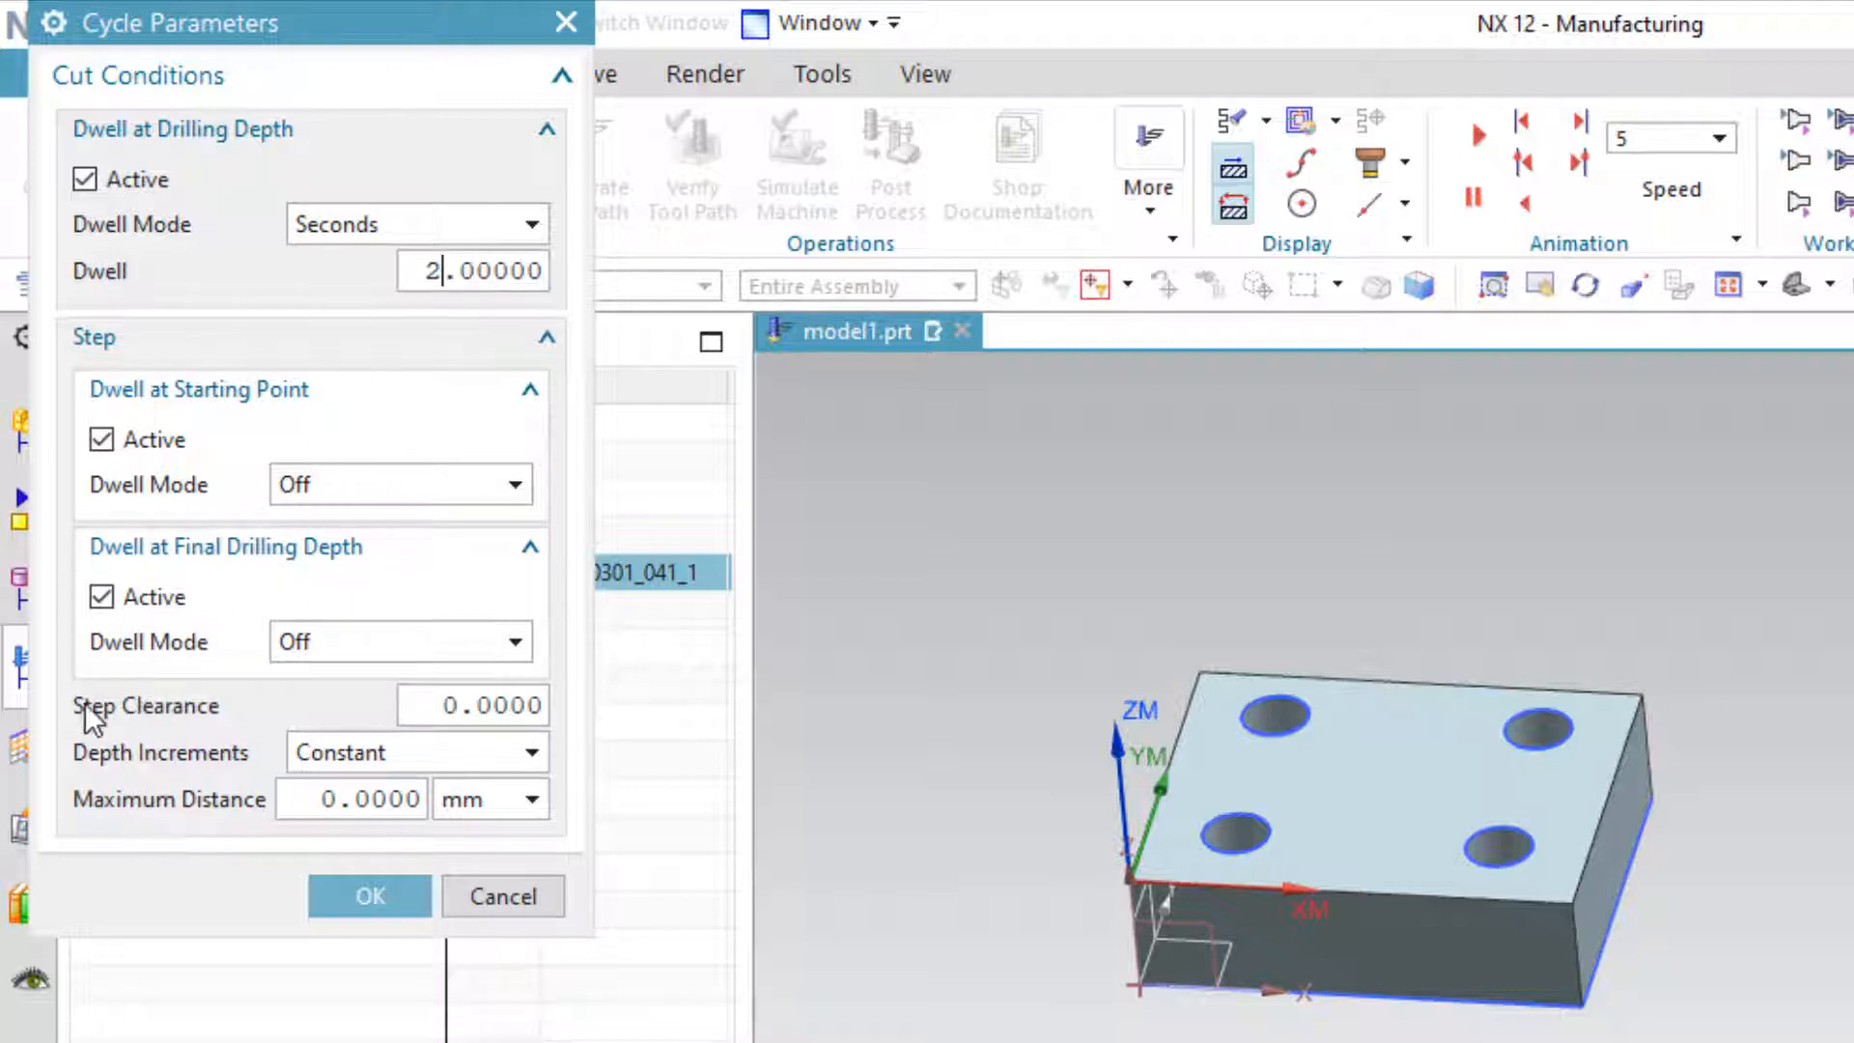
left_click_drag(340, 800, 328, 799)
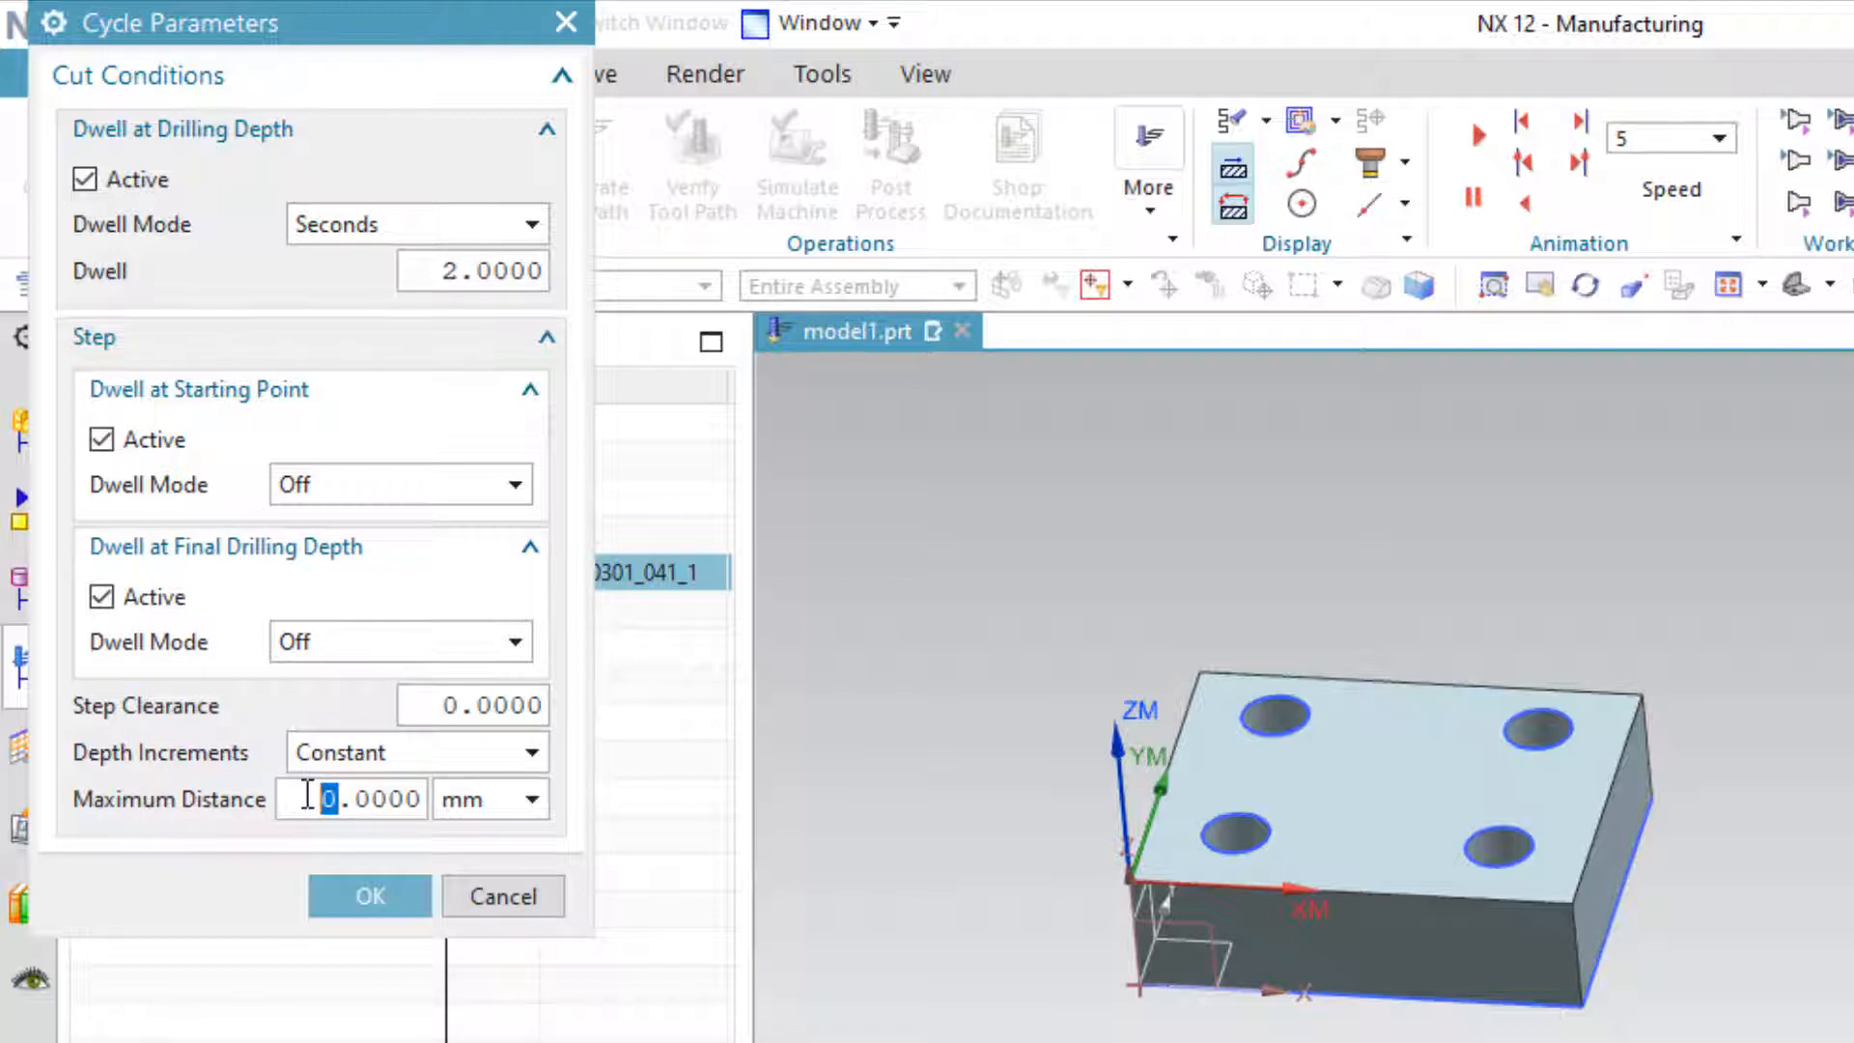
type("2")
left_click(350, 879)
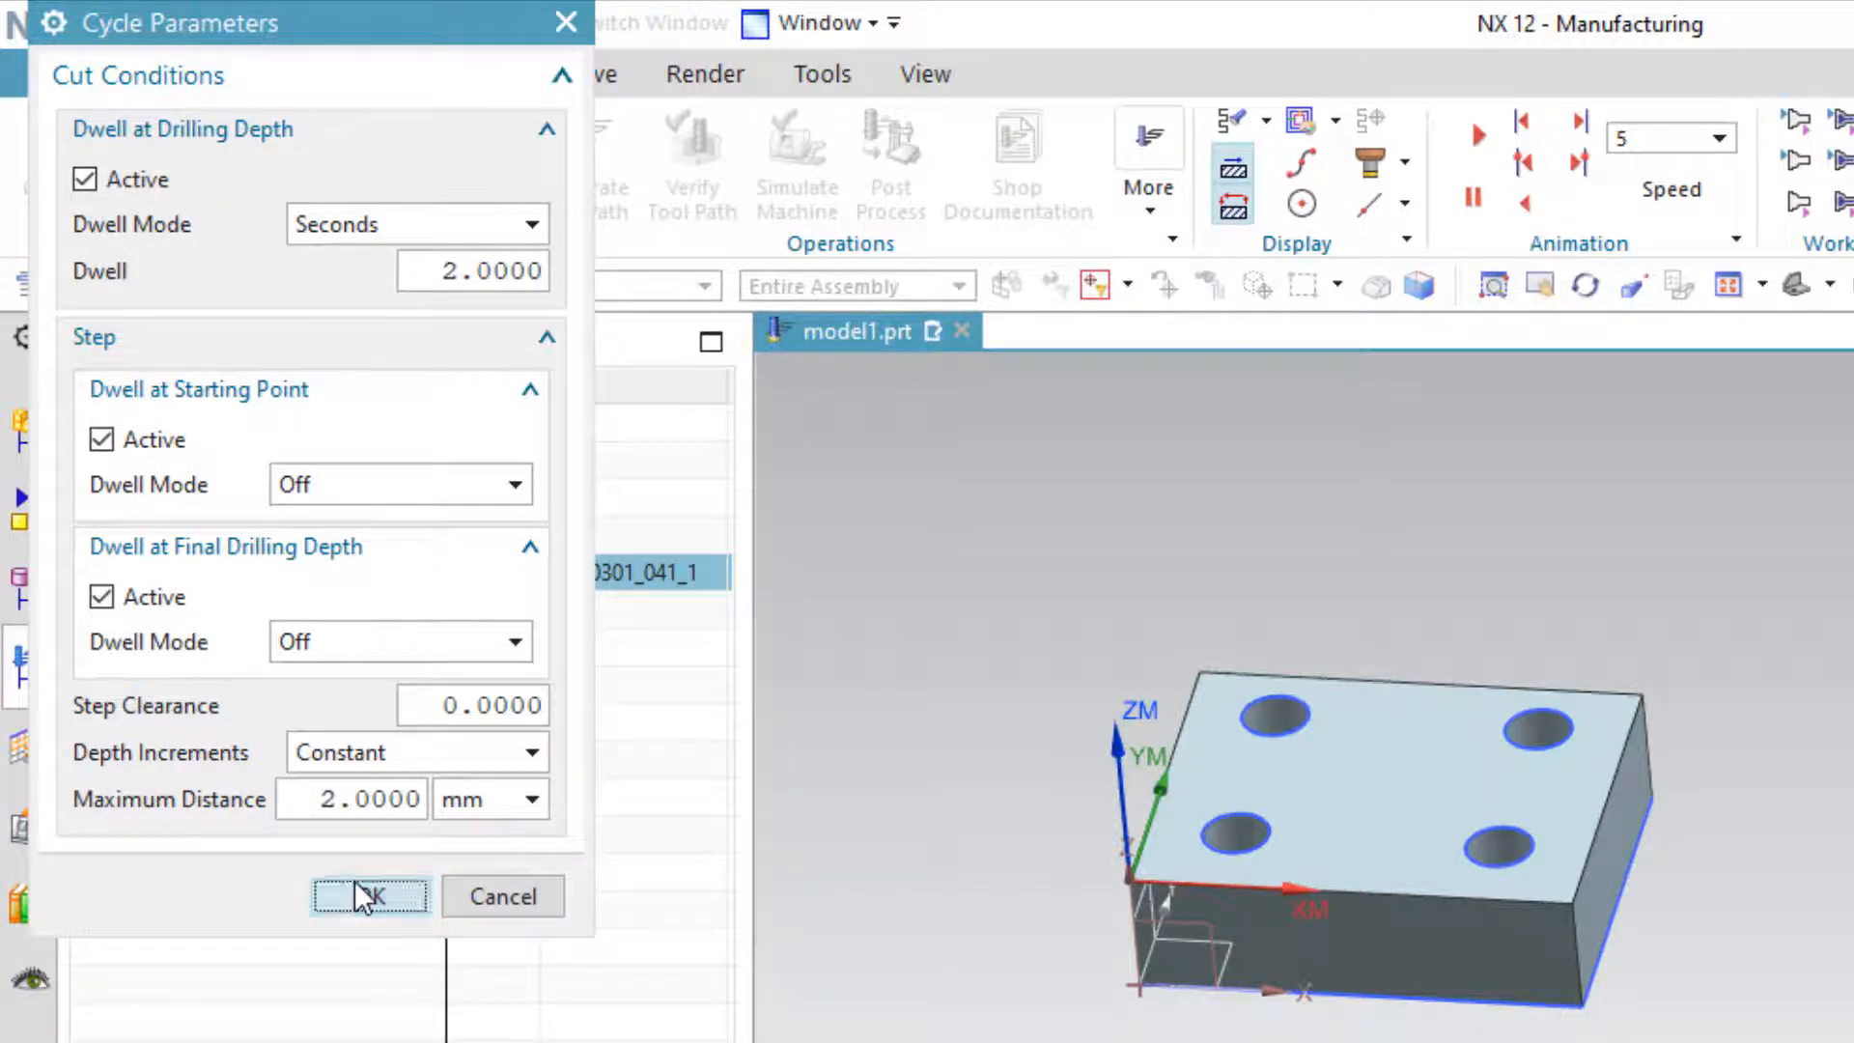
Regenerate the tool path for the chip removal cycle and accept the DRILLING operation
scroll(340, 855, "down", 1)
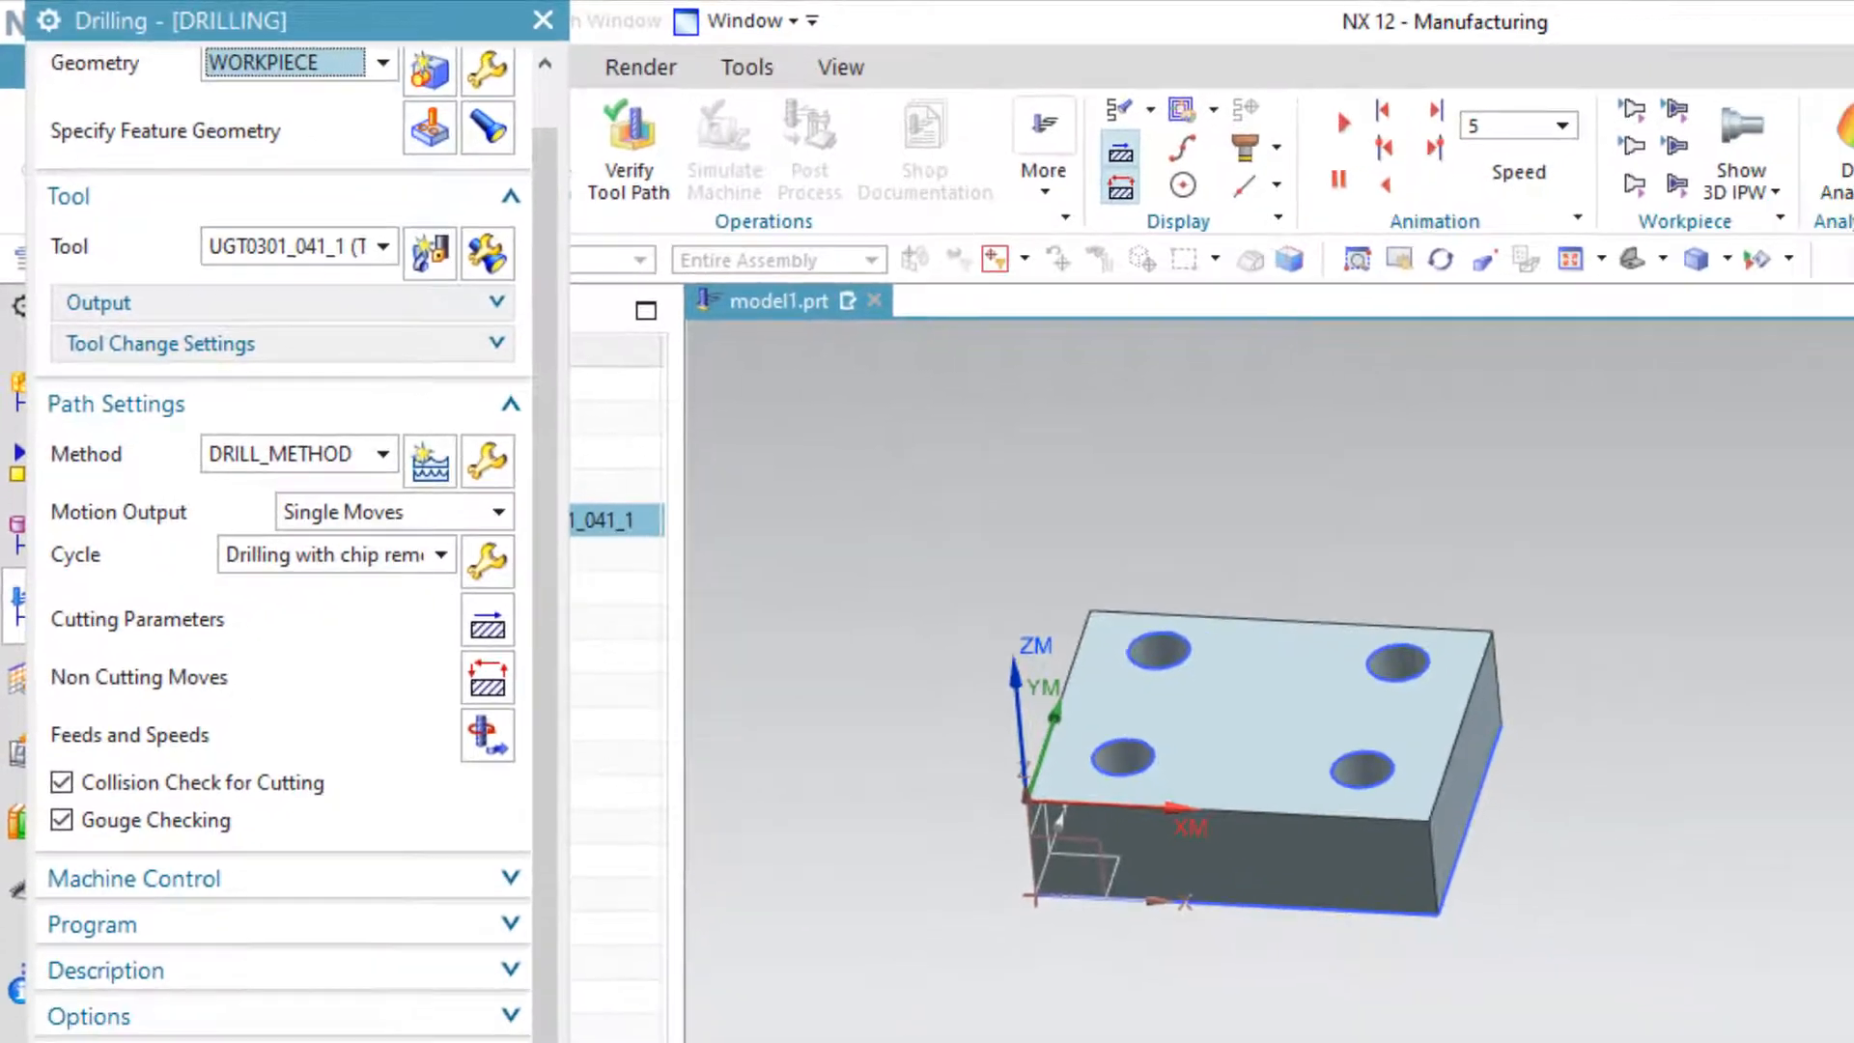
left_click(253, 937)
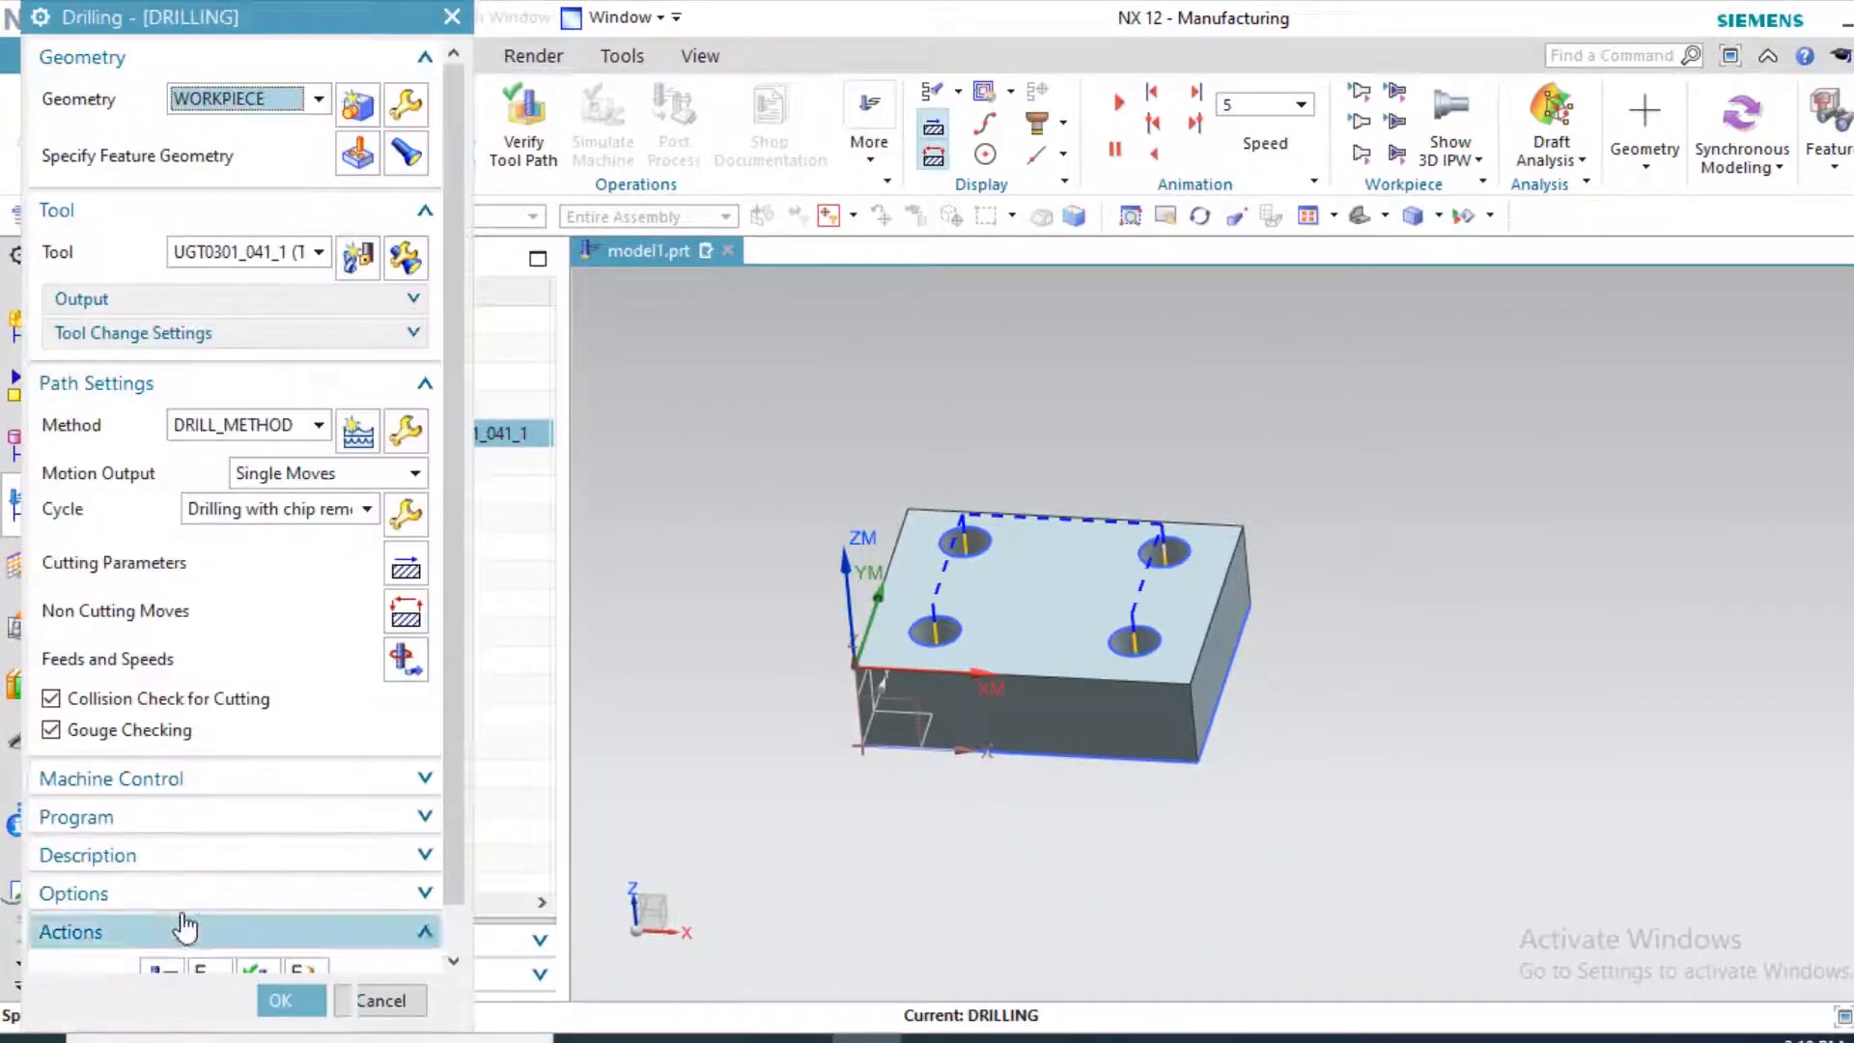
scroll(270, 682, "down", 1)
left_click(298, 1000)
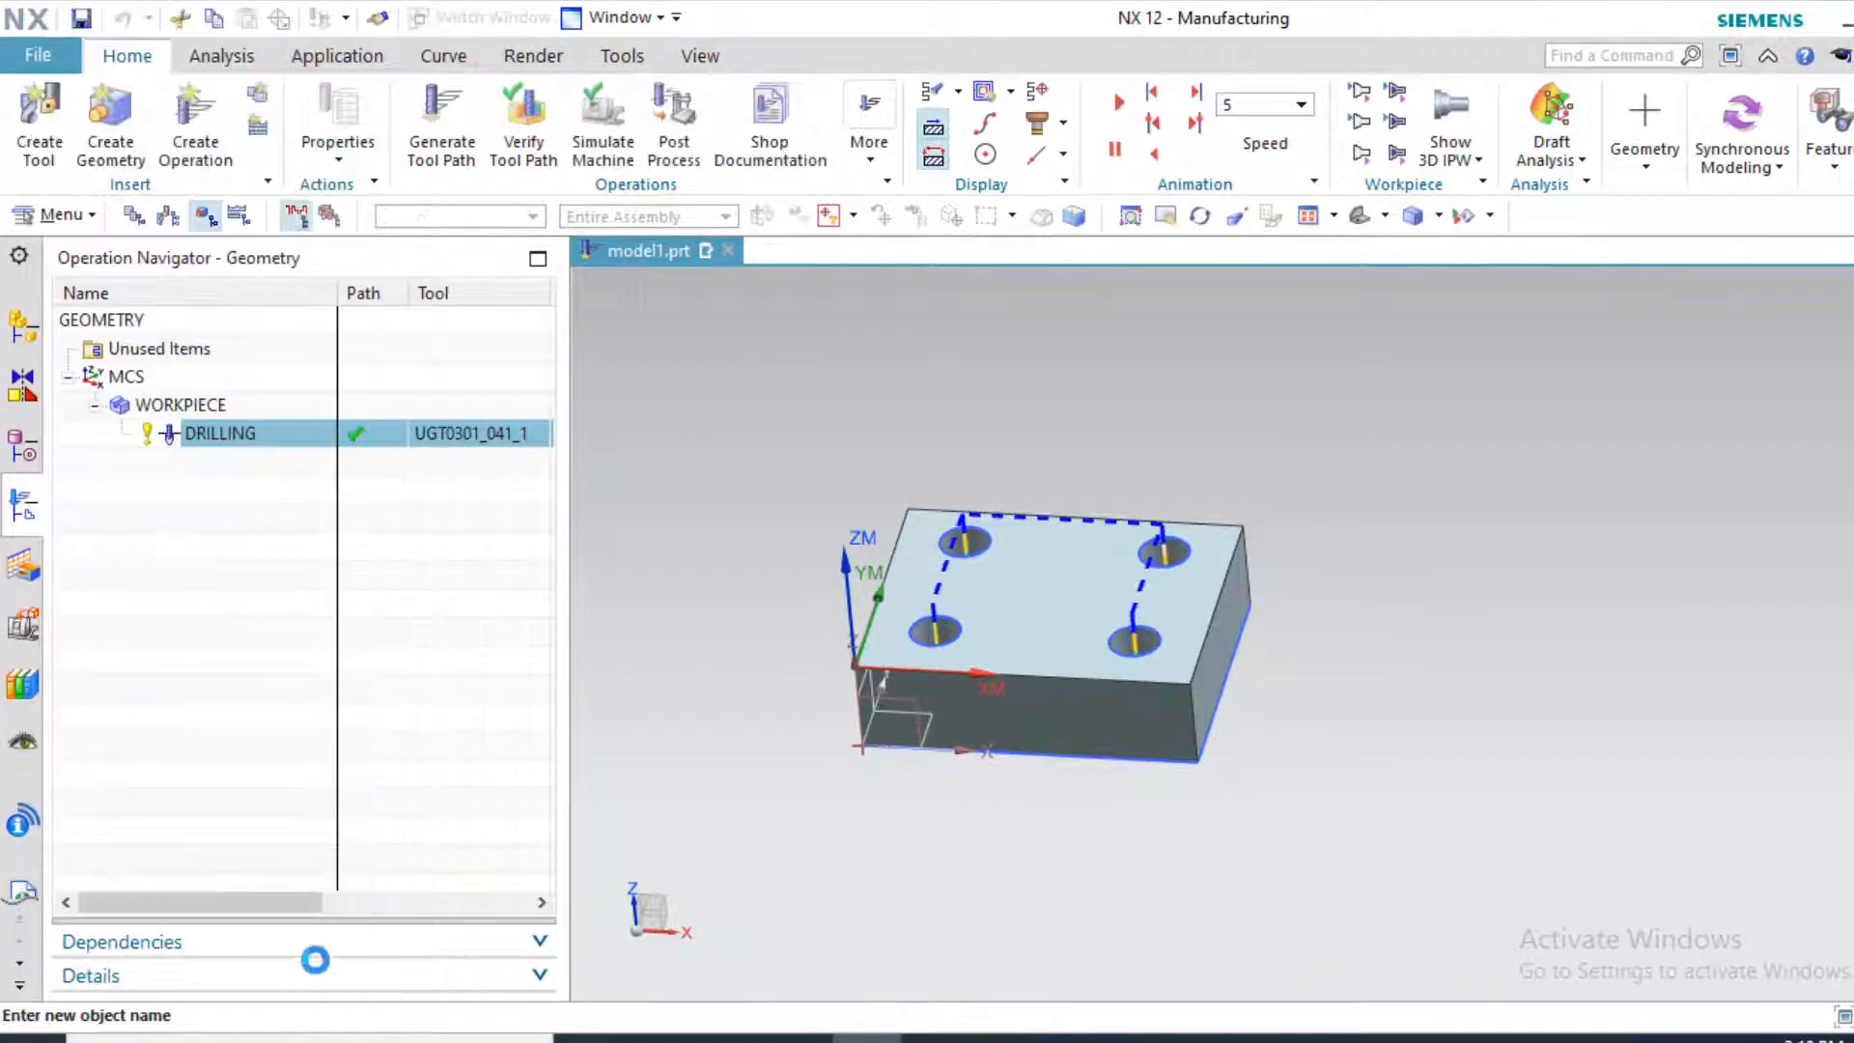
Reopen the DRILLING operation and play the 3D Dynamic verification of its chip removal tool path, then close the visualization
double_click(396, 435)
scroll(241, 744, "down", 1)
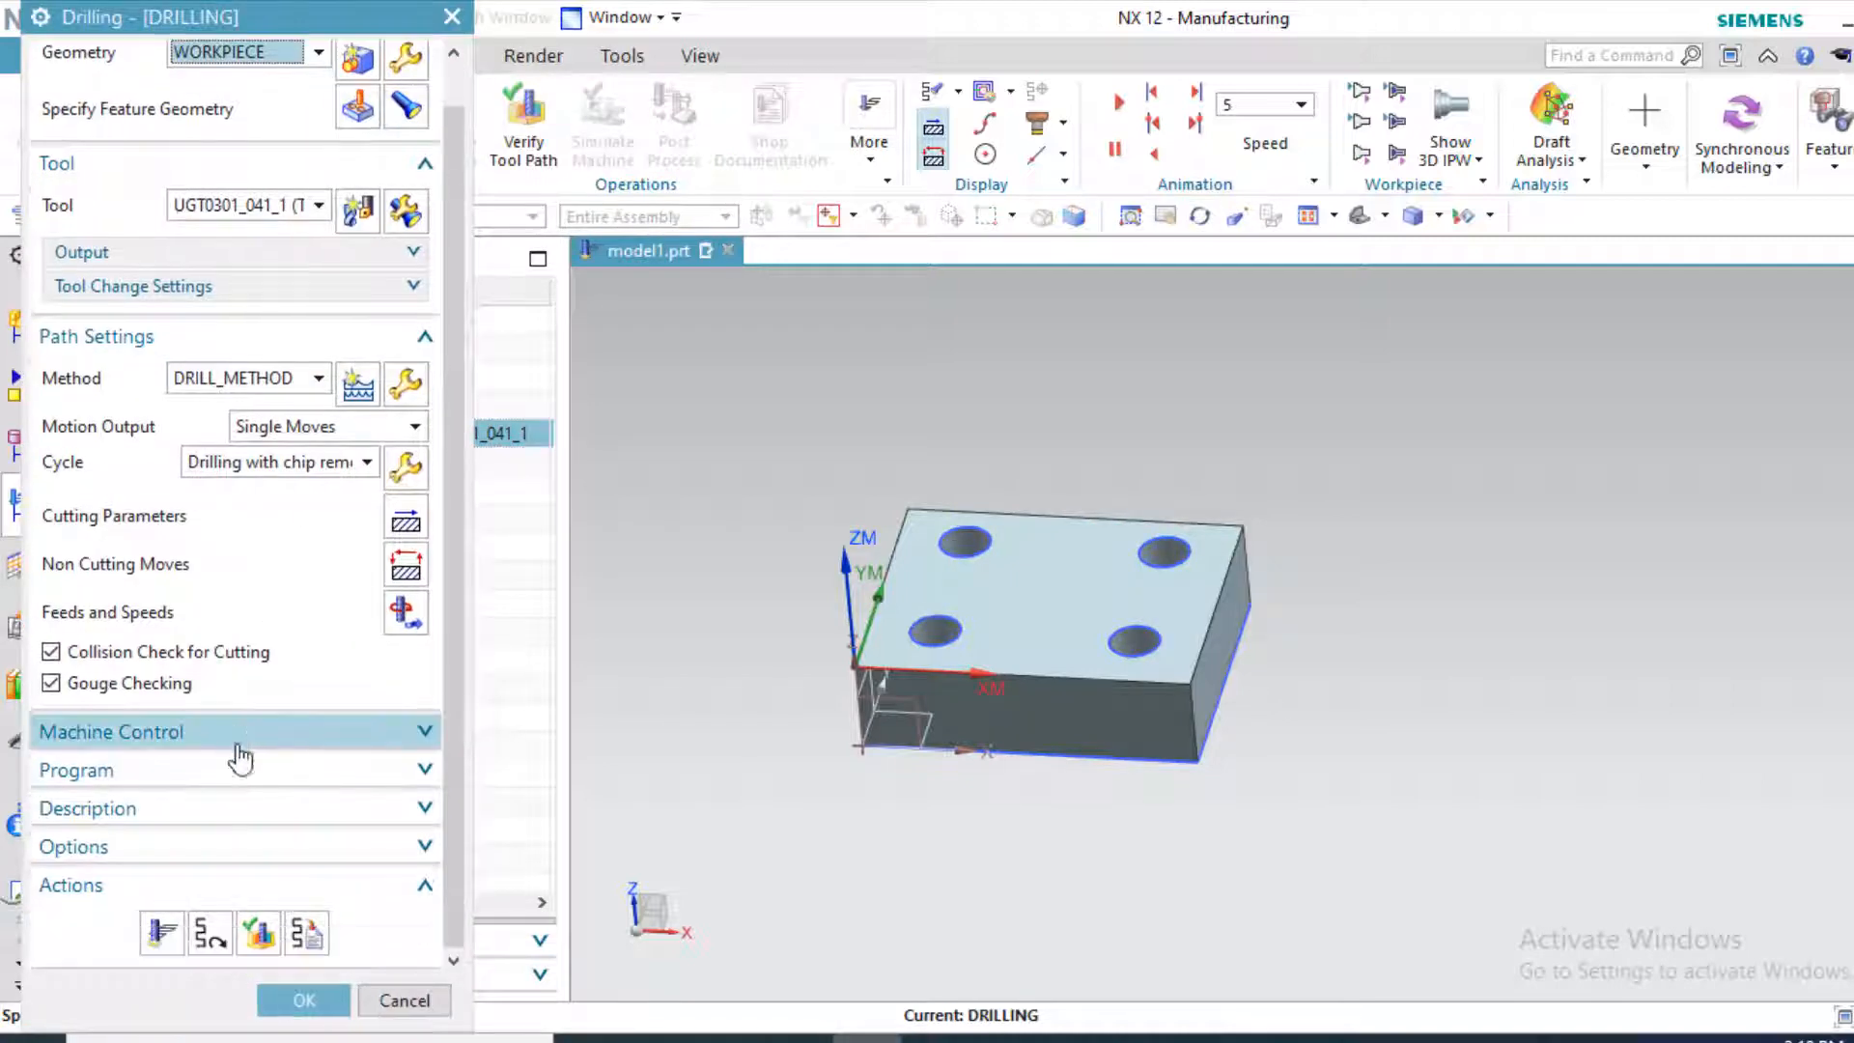
left_click(258, 935)
scroll(825, 703, "down", 2)
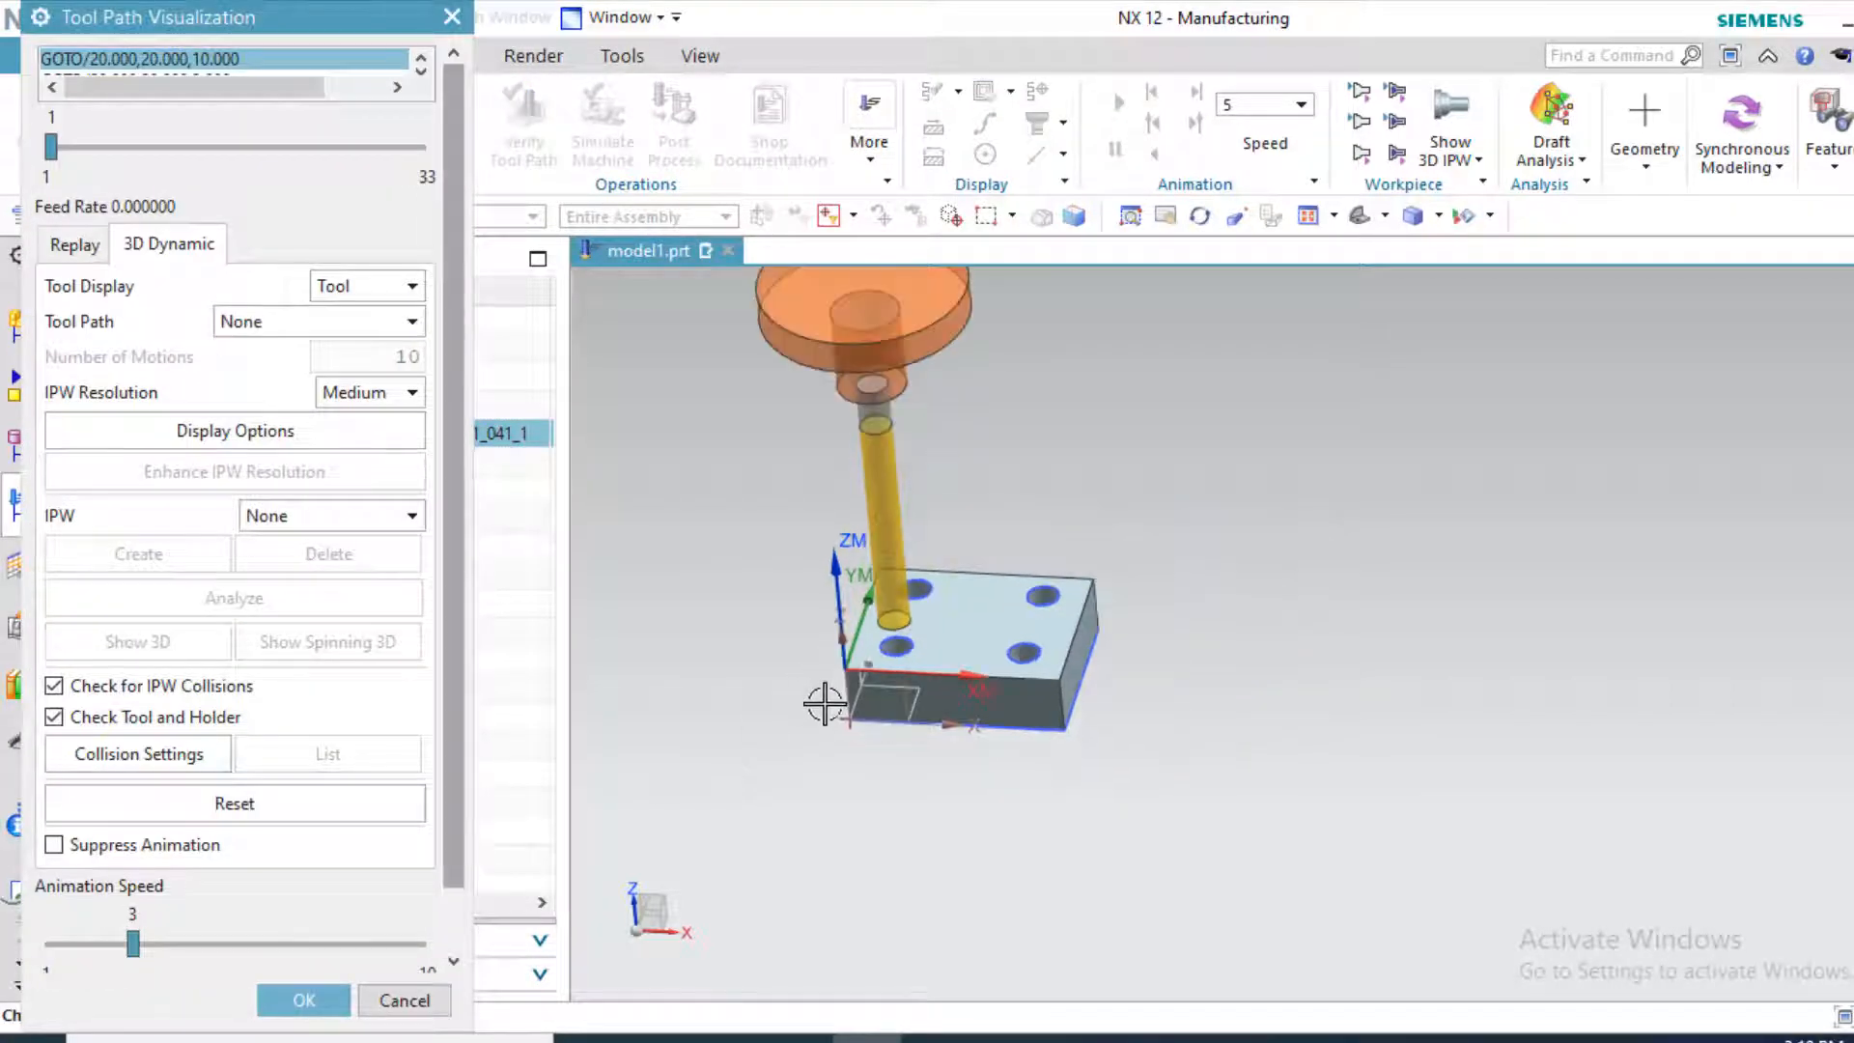
middle_click_drag(808, 711, 813, 667)
scroll(286, 811, "down", 1)
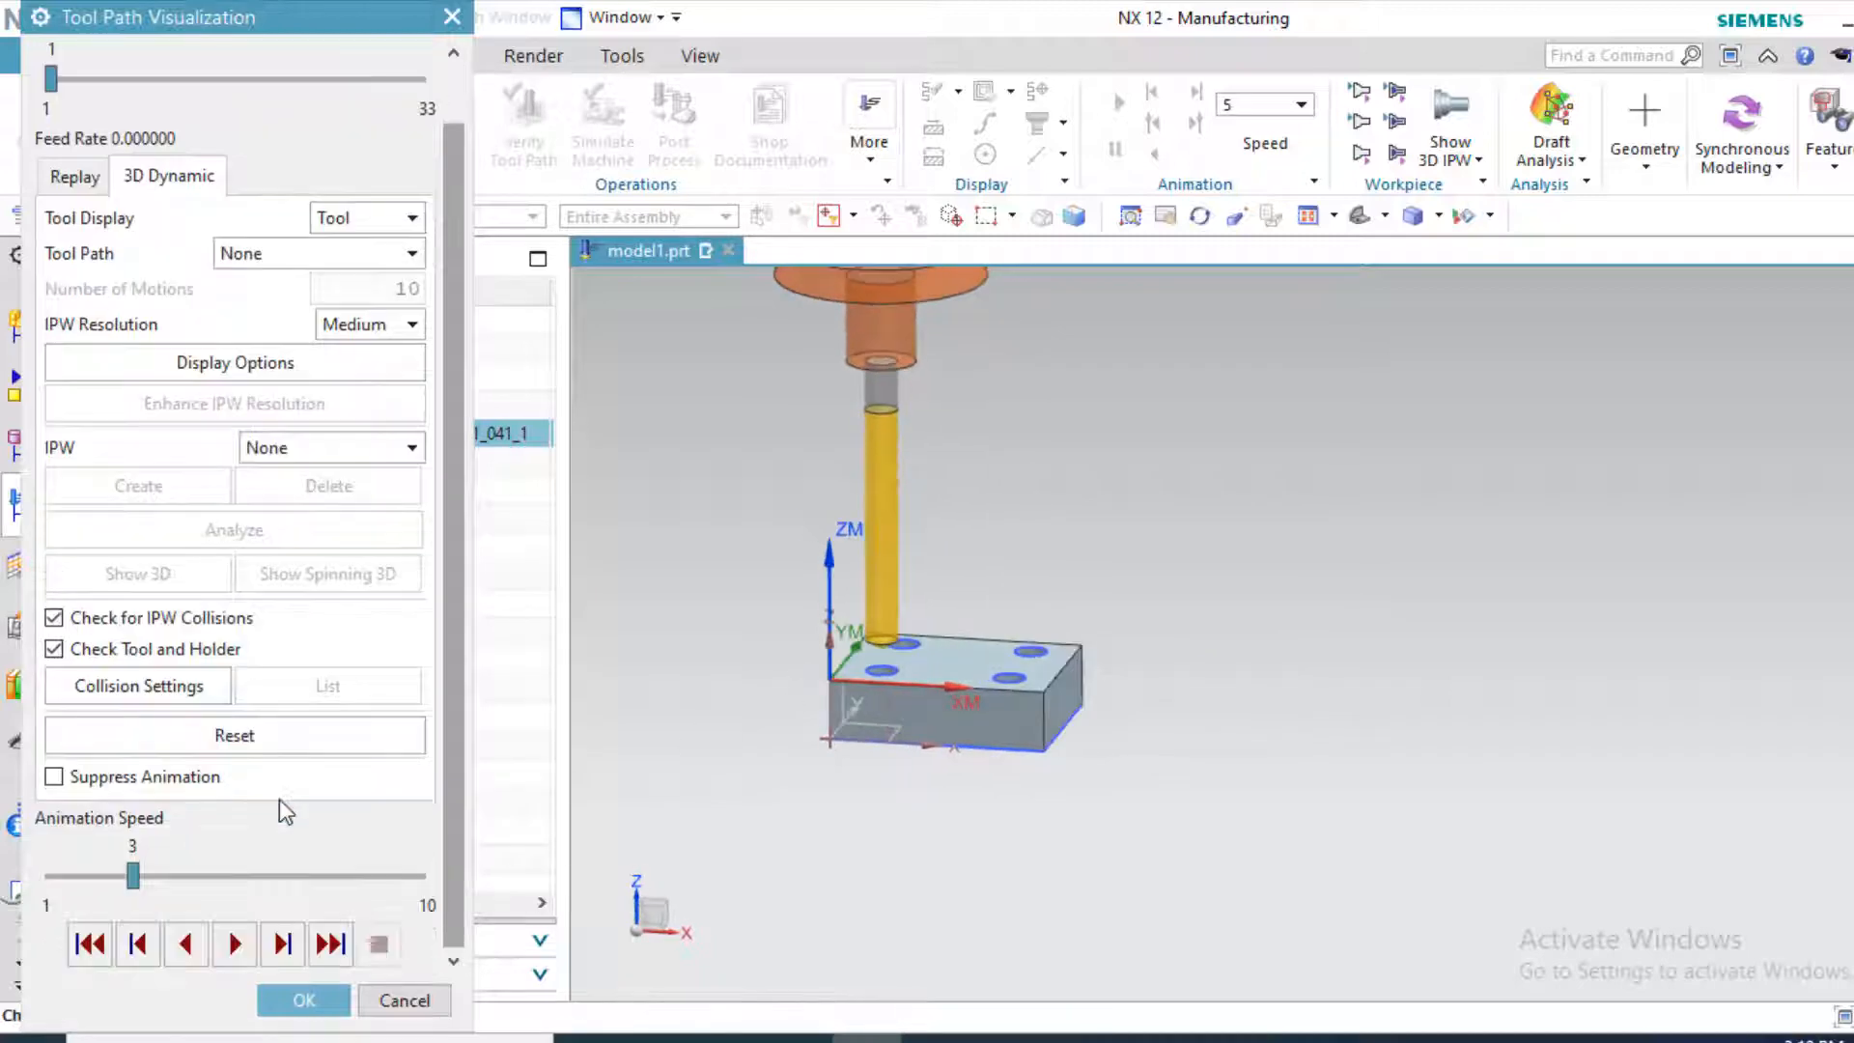
left_click(235, 944)
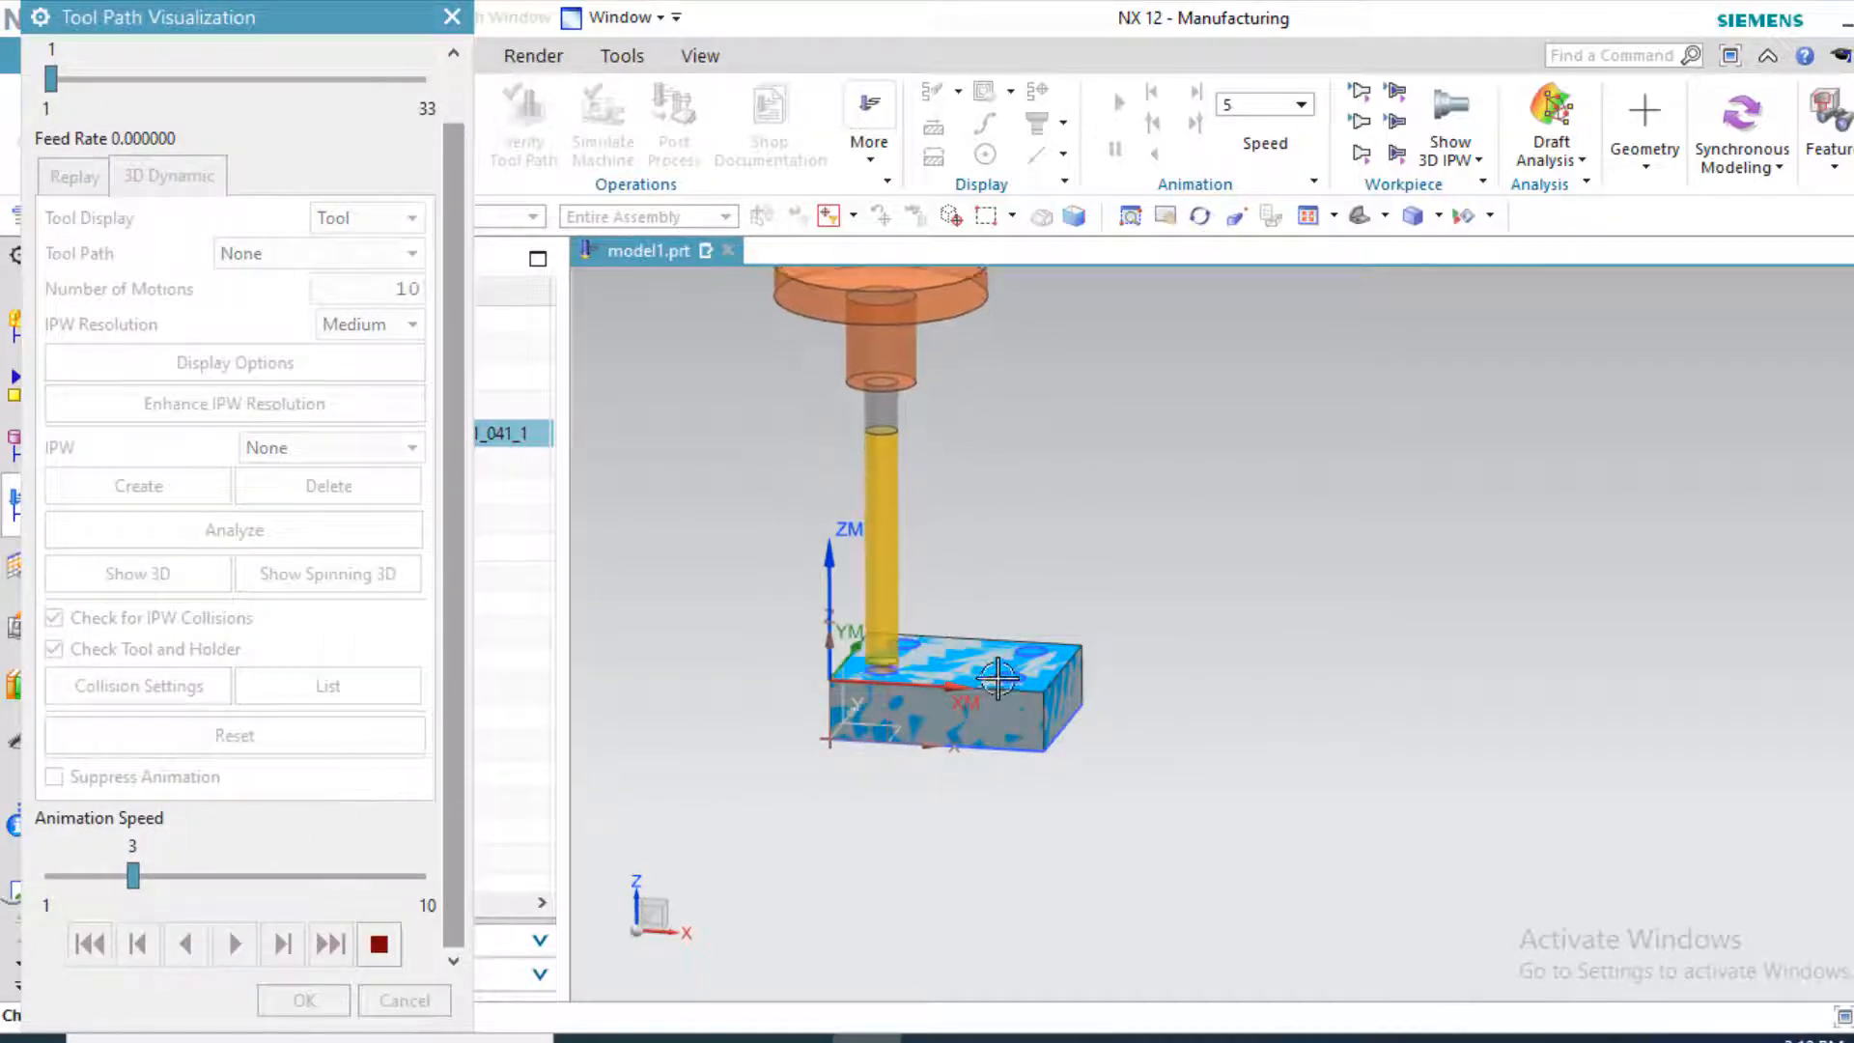
scroll(837, 679, "up", 4)
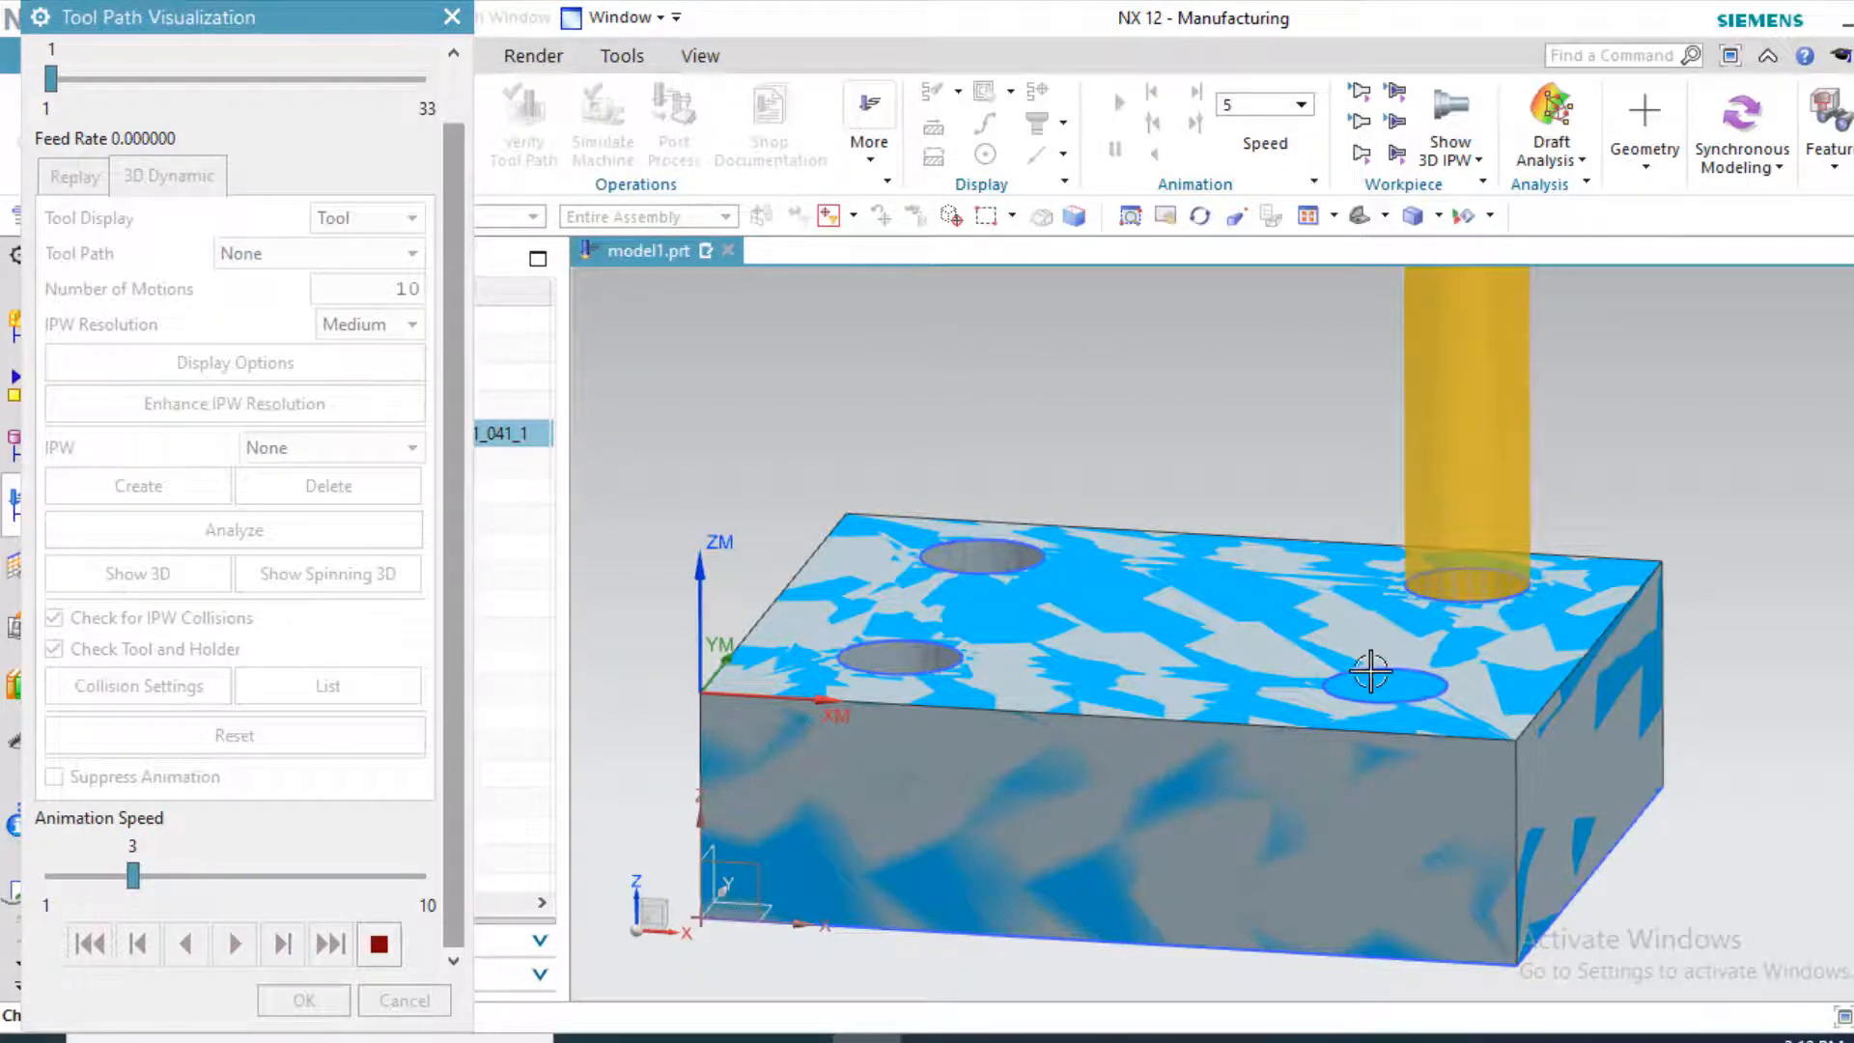
scroll(1371, 670, "down", 2)
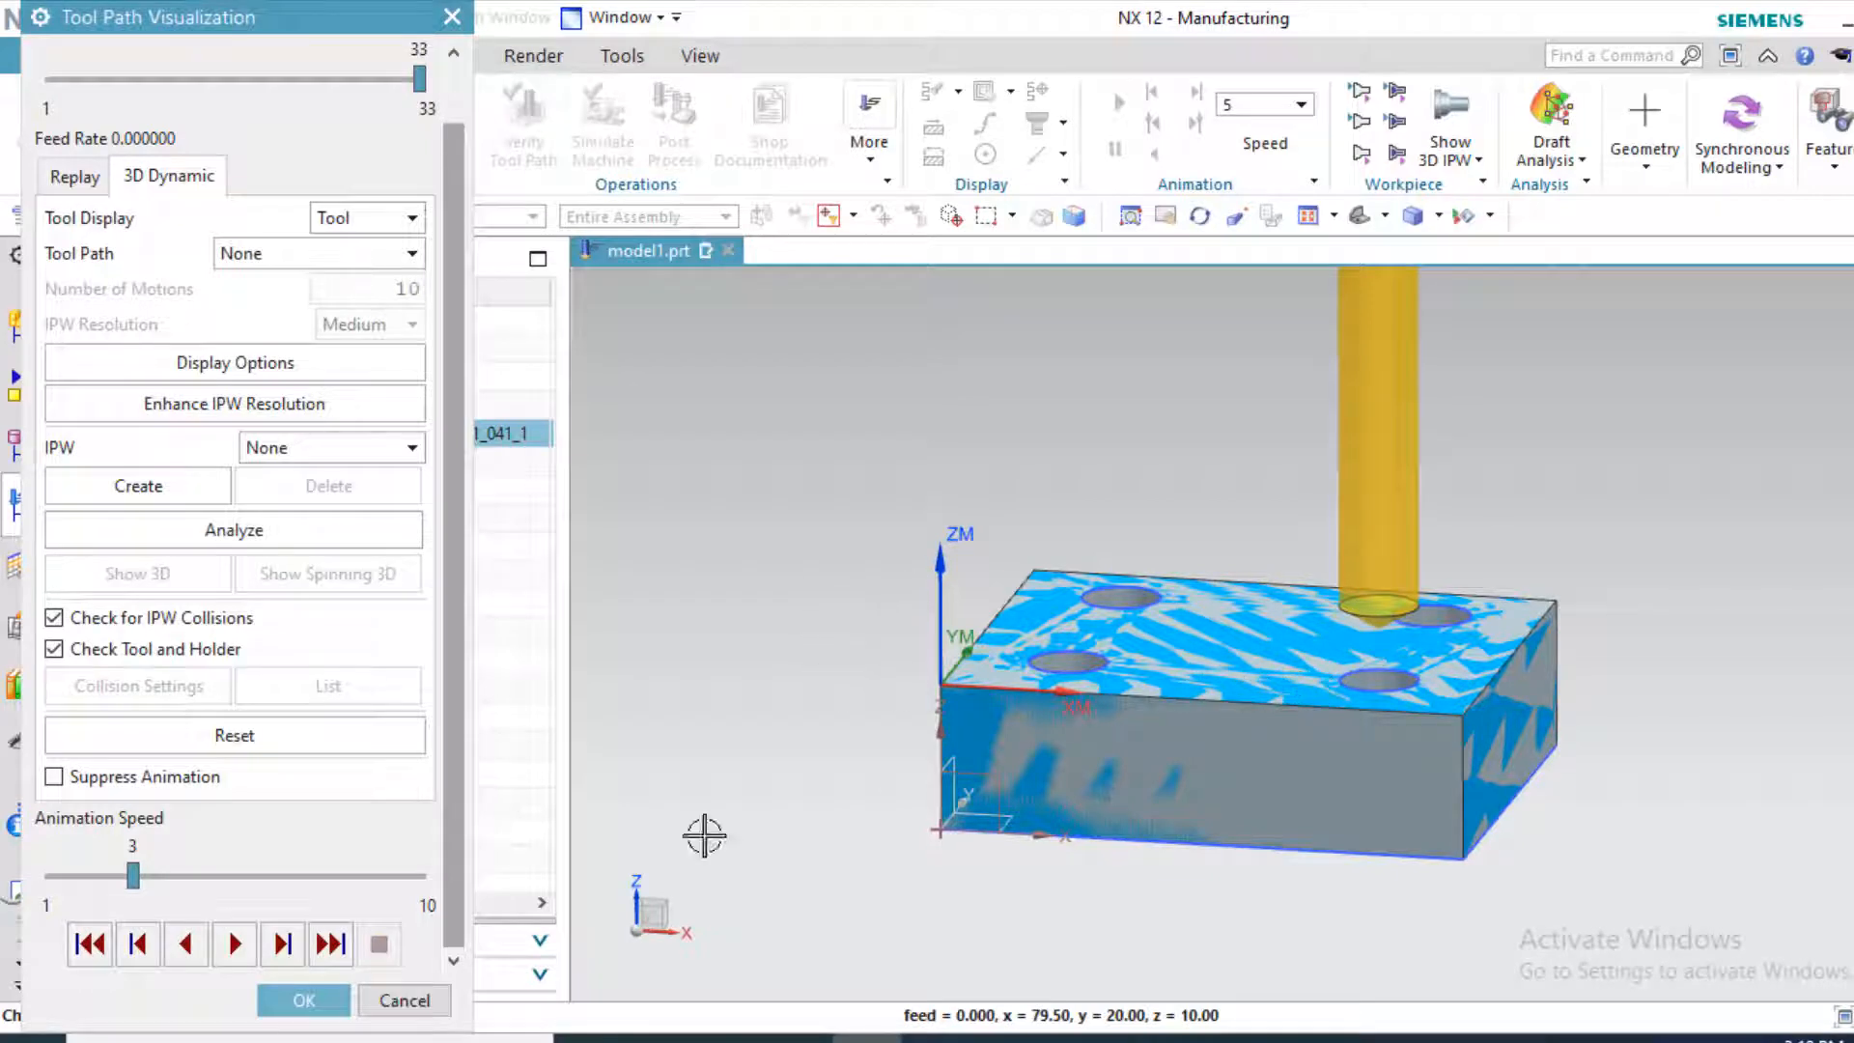
left_click(301, 1001)
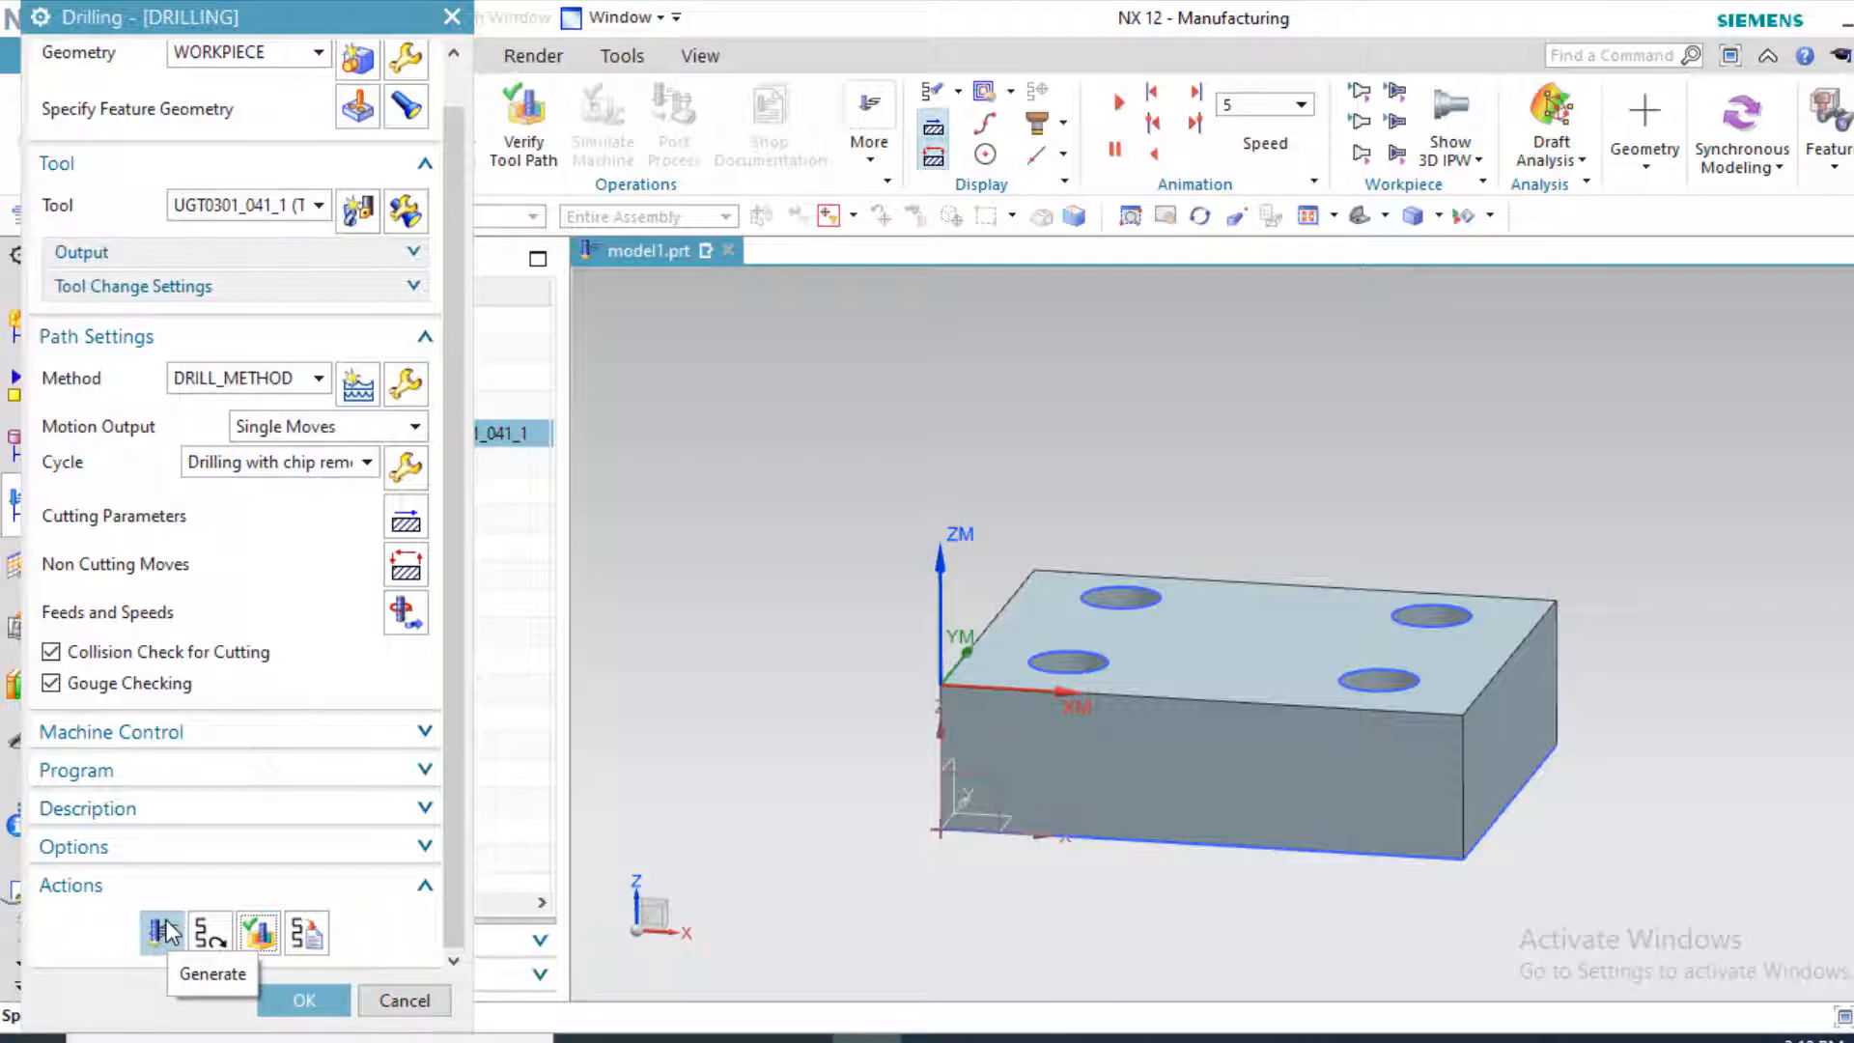
Accept the DRILLING operation with its chip removal cycle and postprocess it, overwriting the existing model1.ptp file
left_click(340, 466)
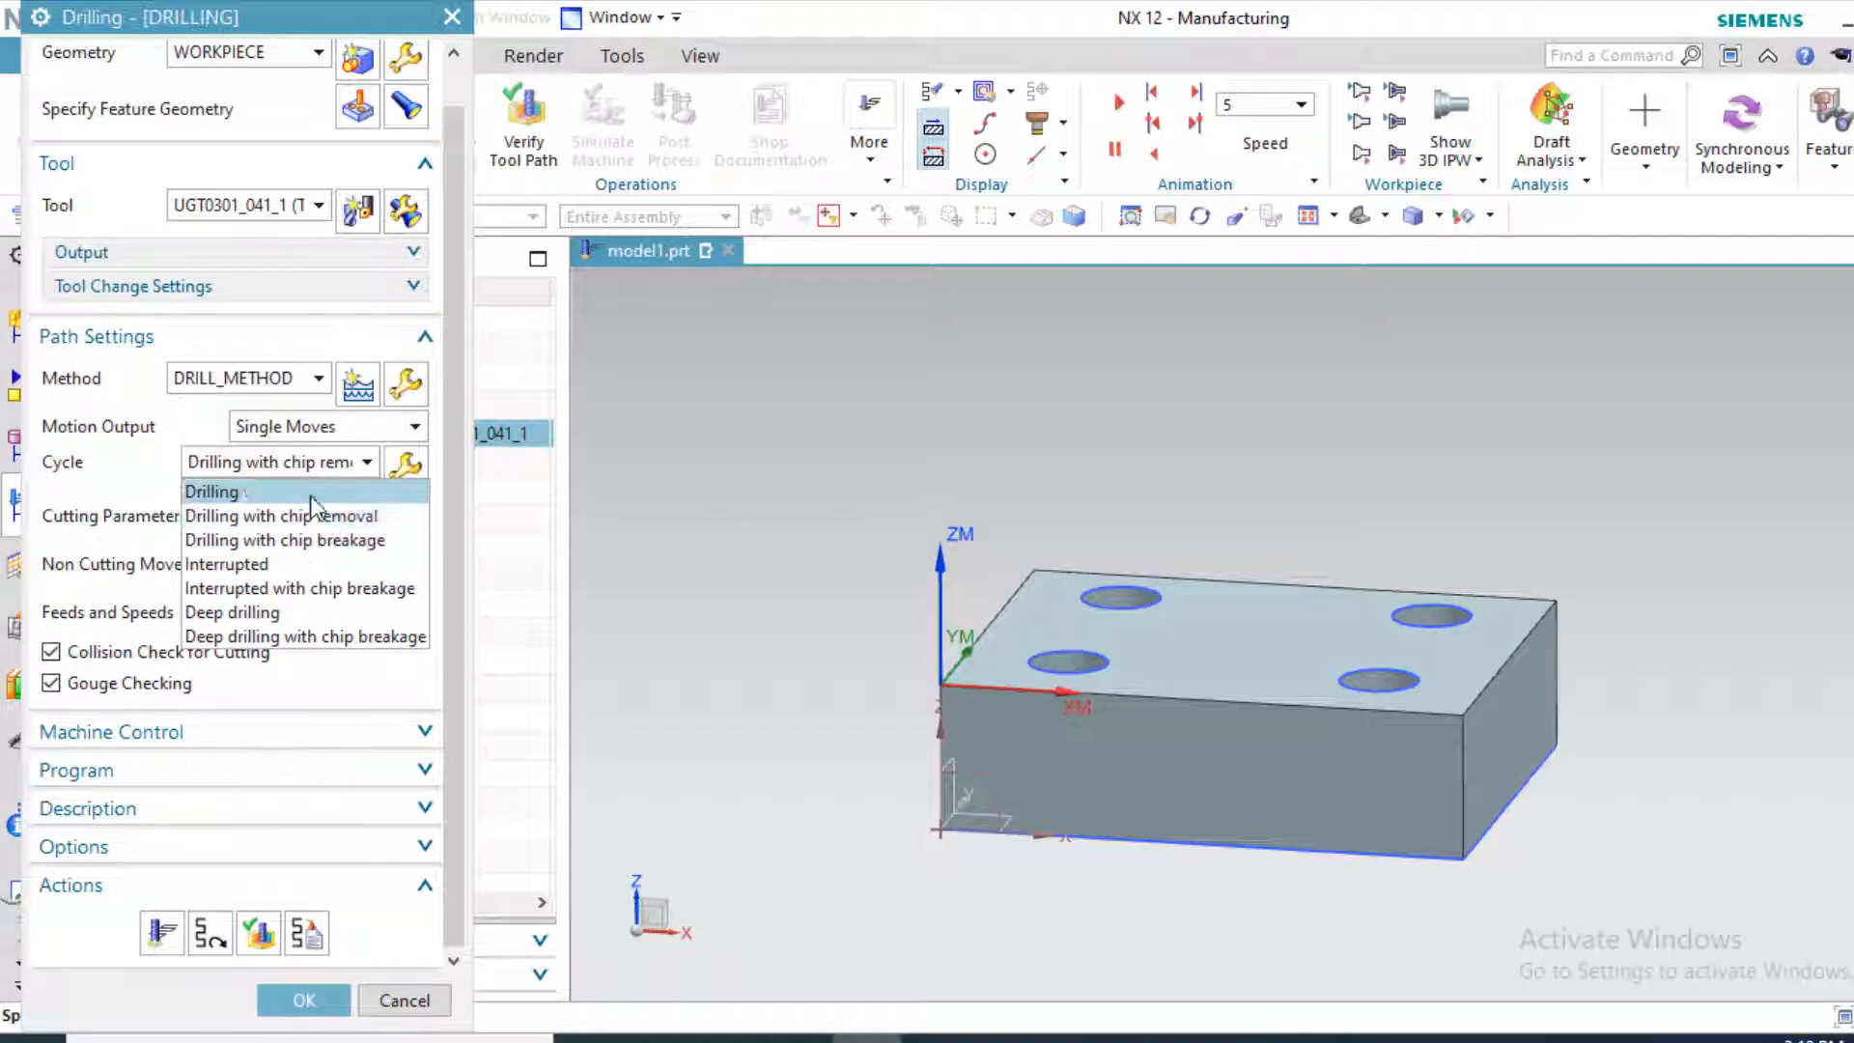
left_click(276, 993)
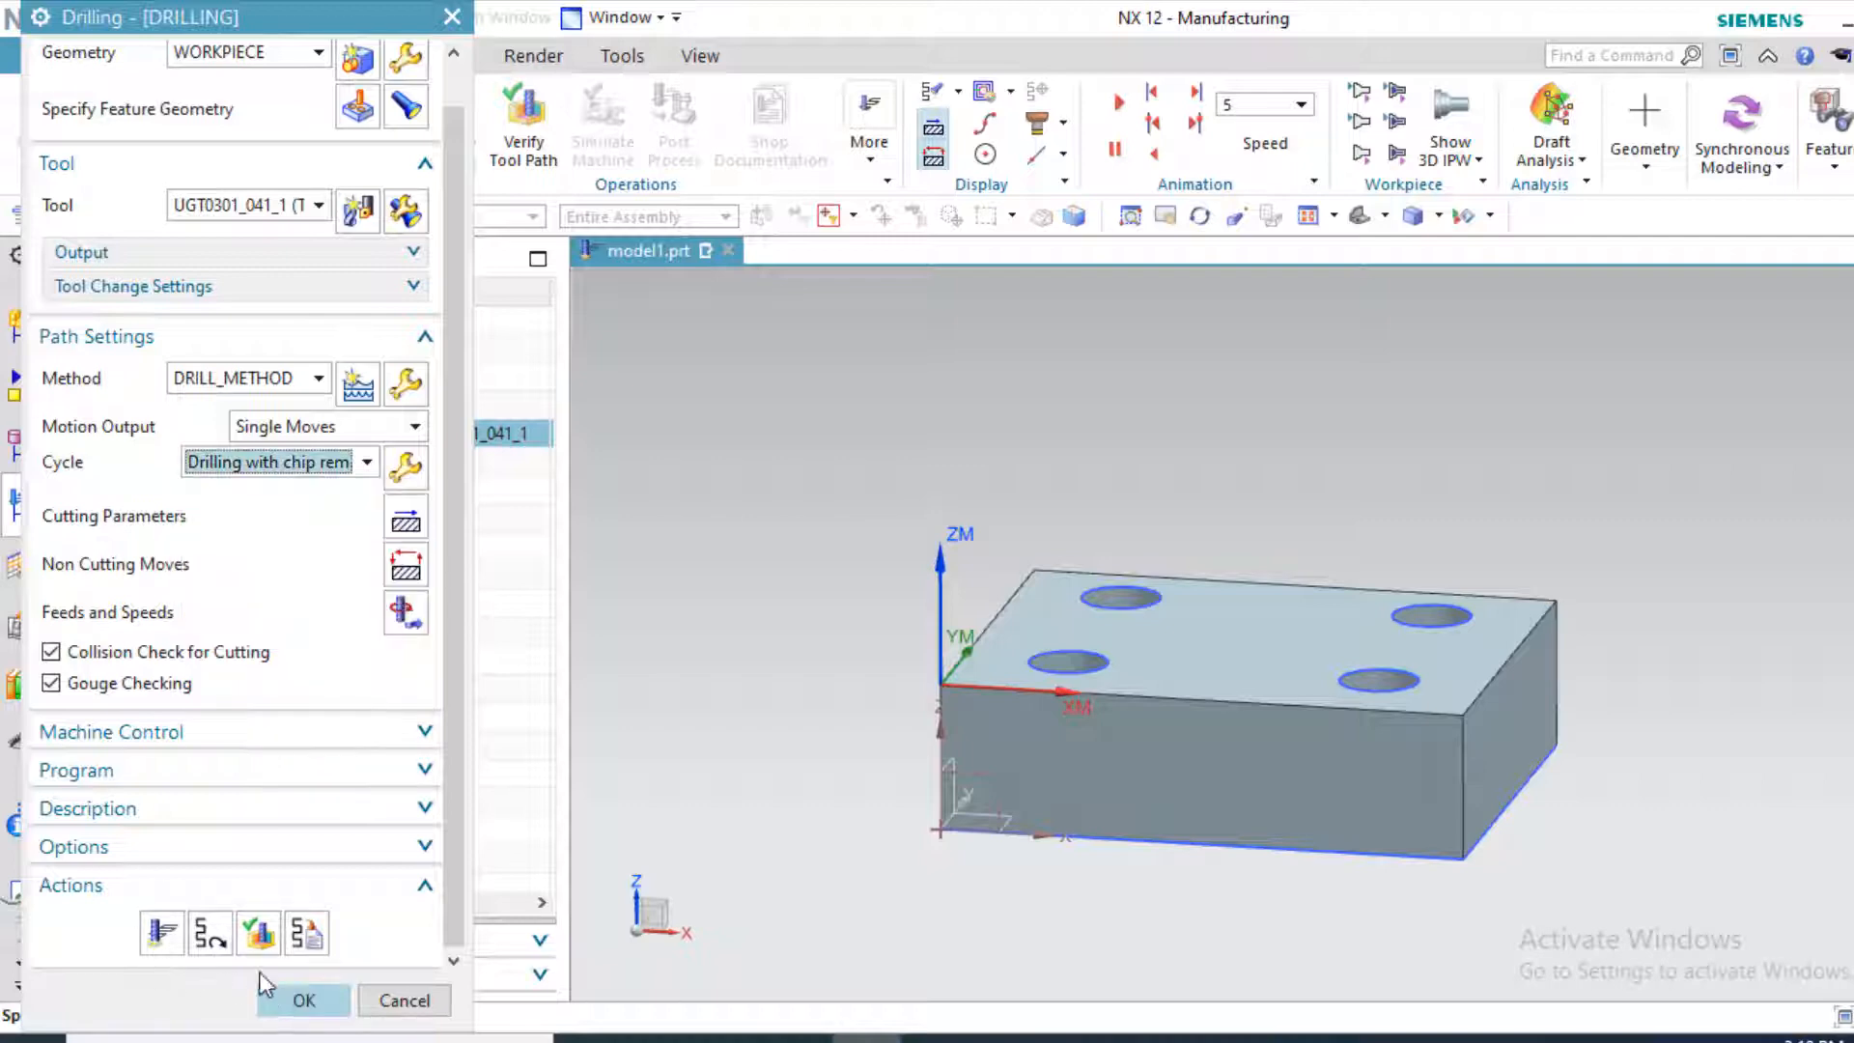
left_click(338, 1000)
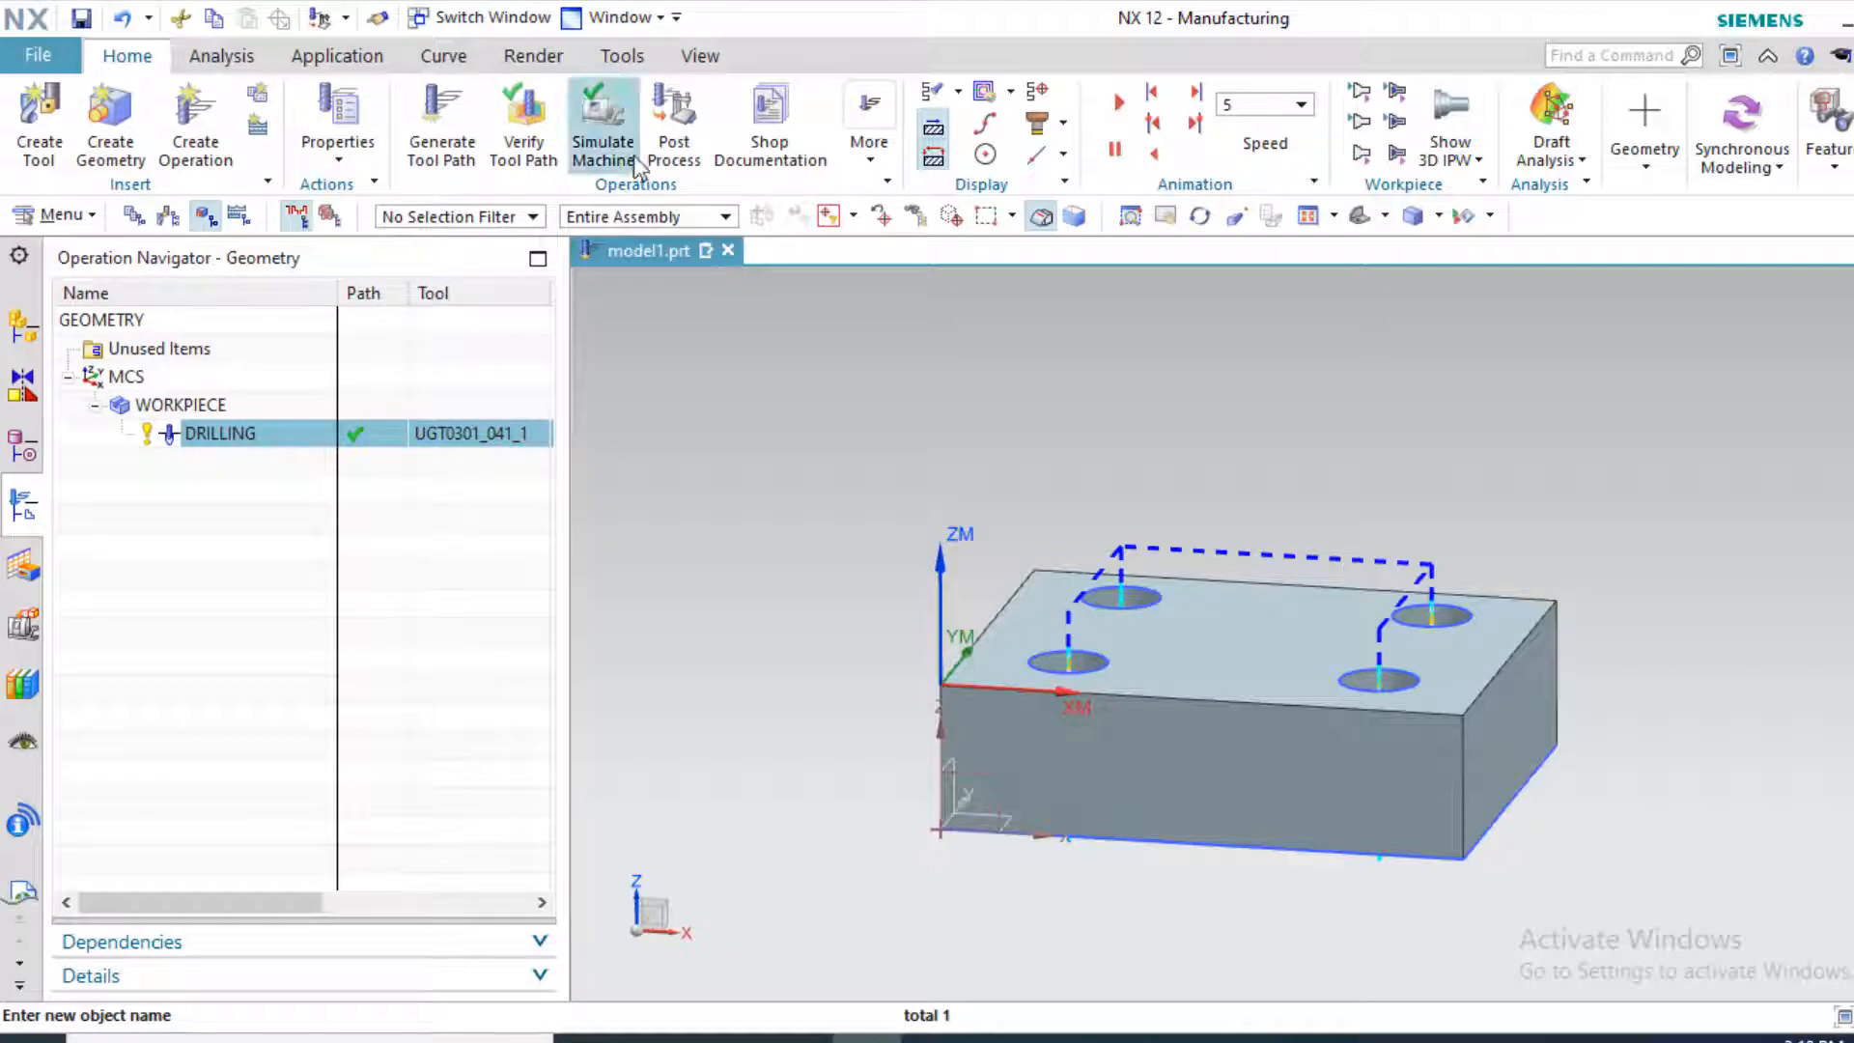
left_click(674, 131)
left_click(187, 772)
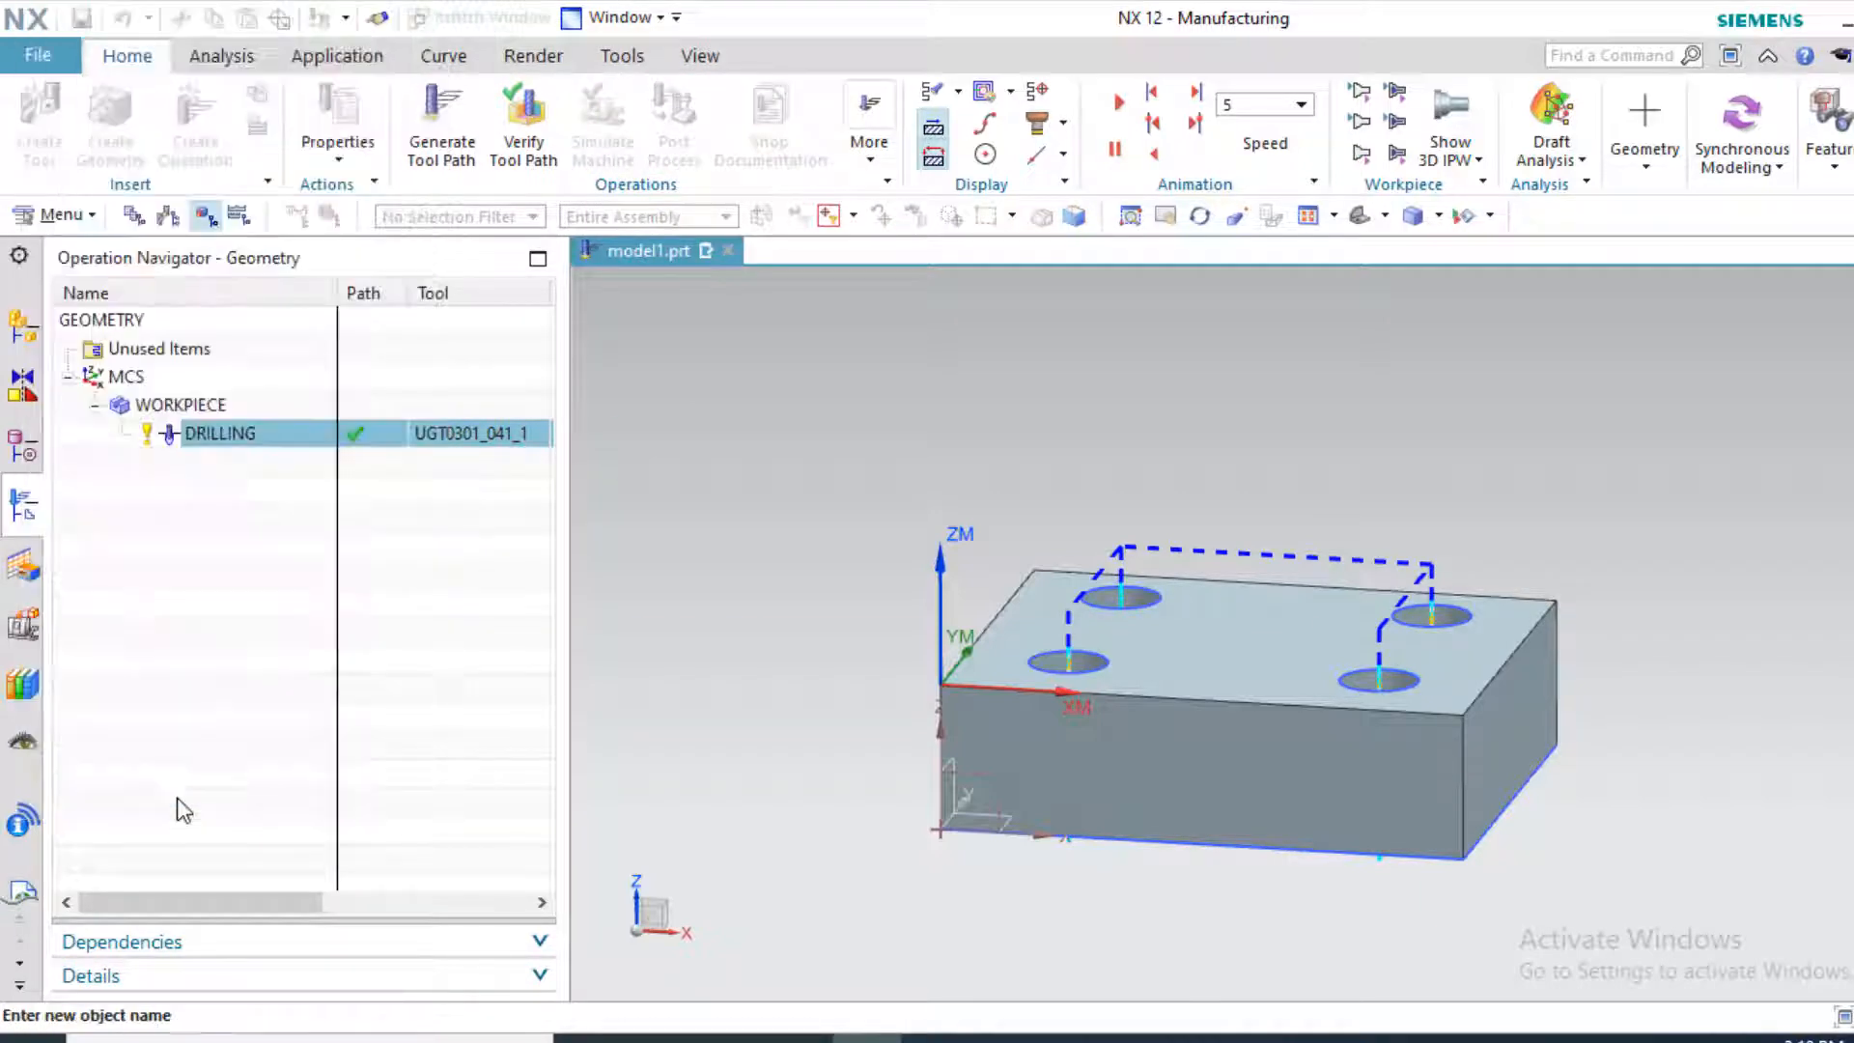
left_click(709, 583)
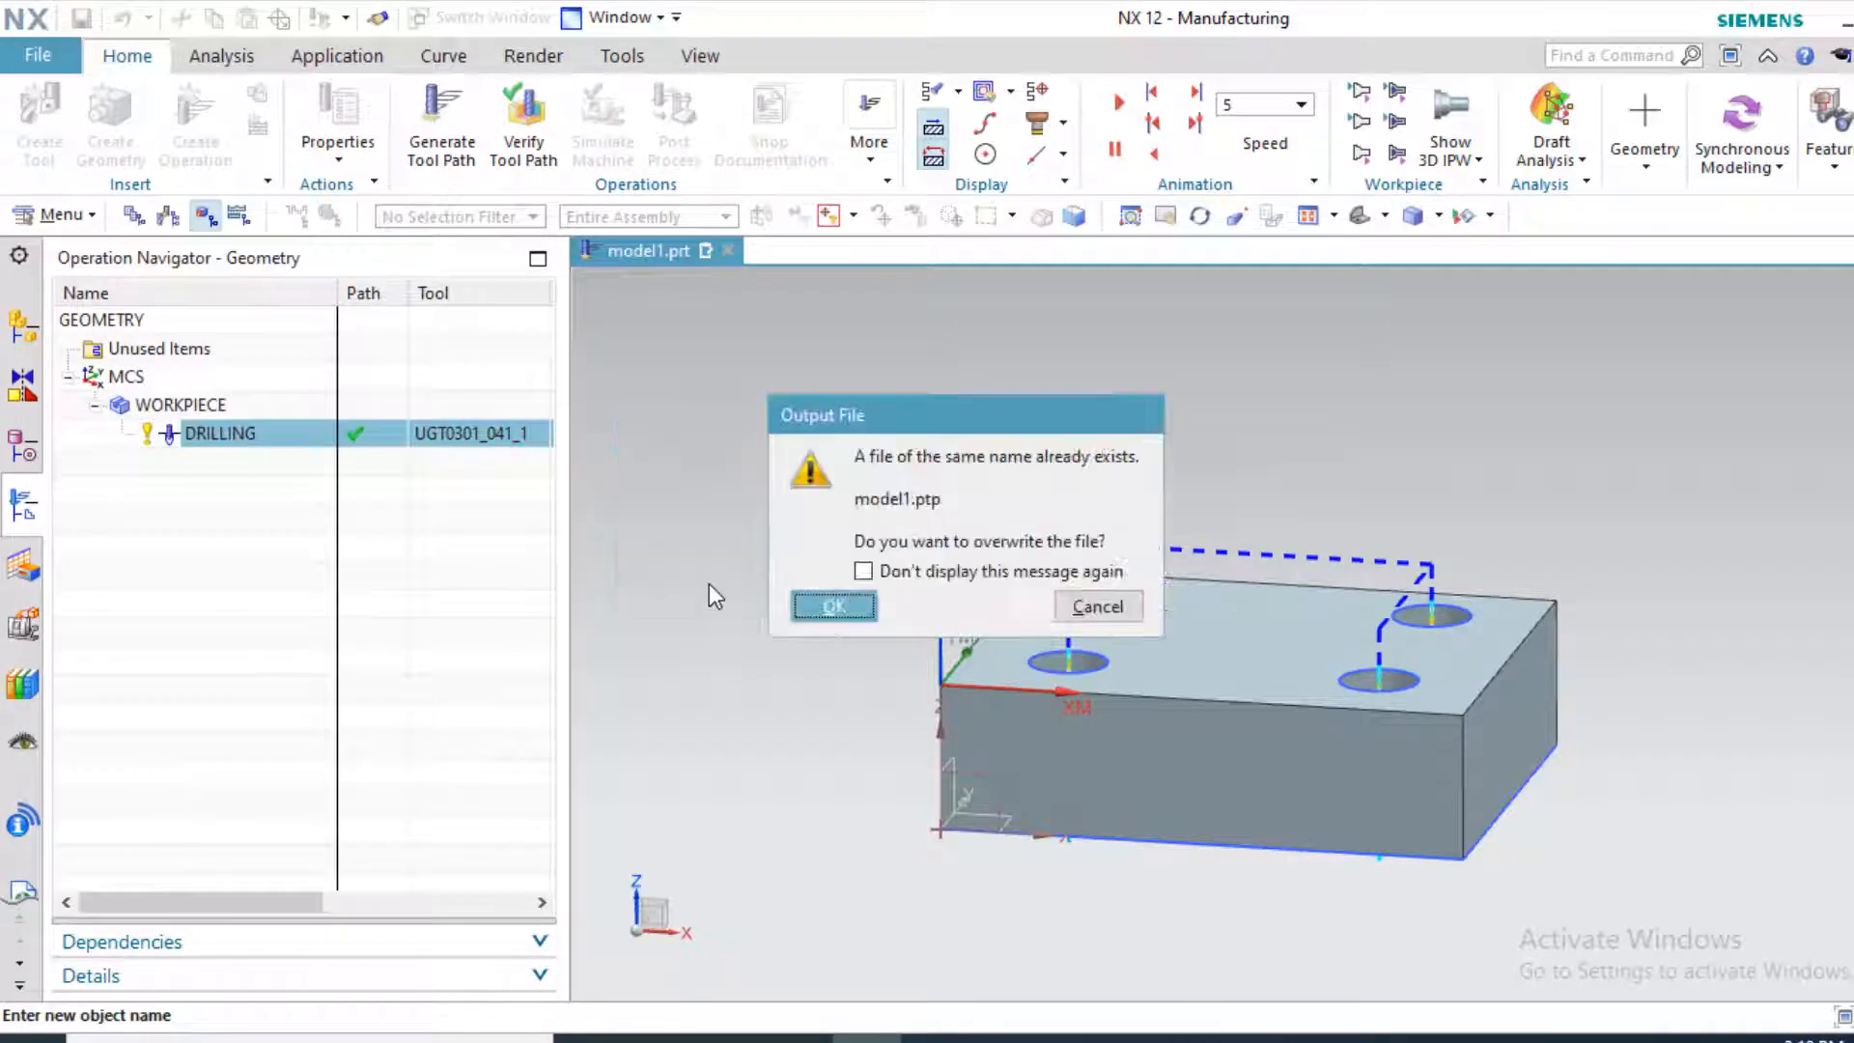
left_click(804, 608)
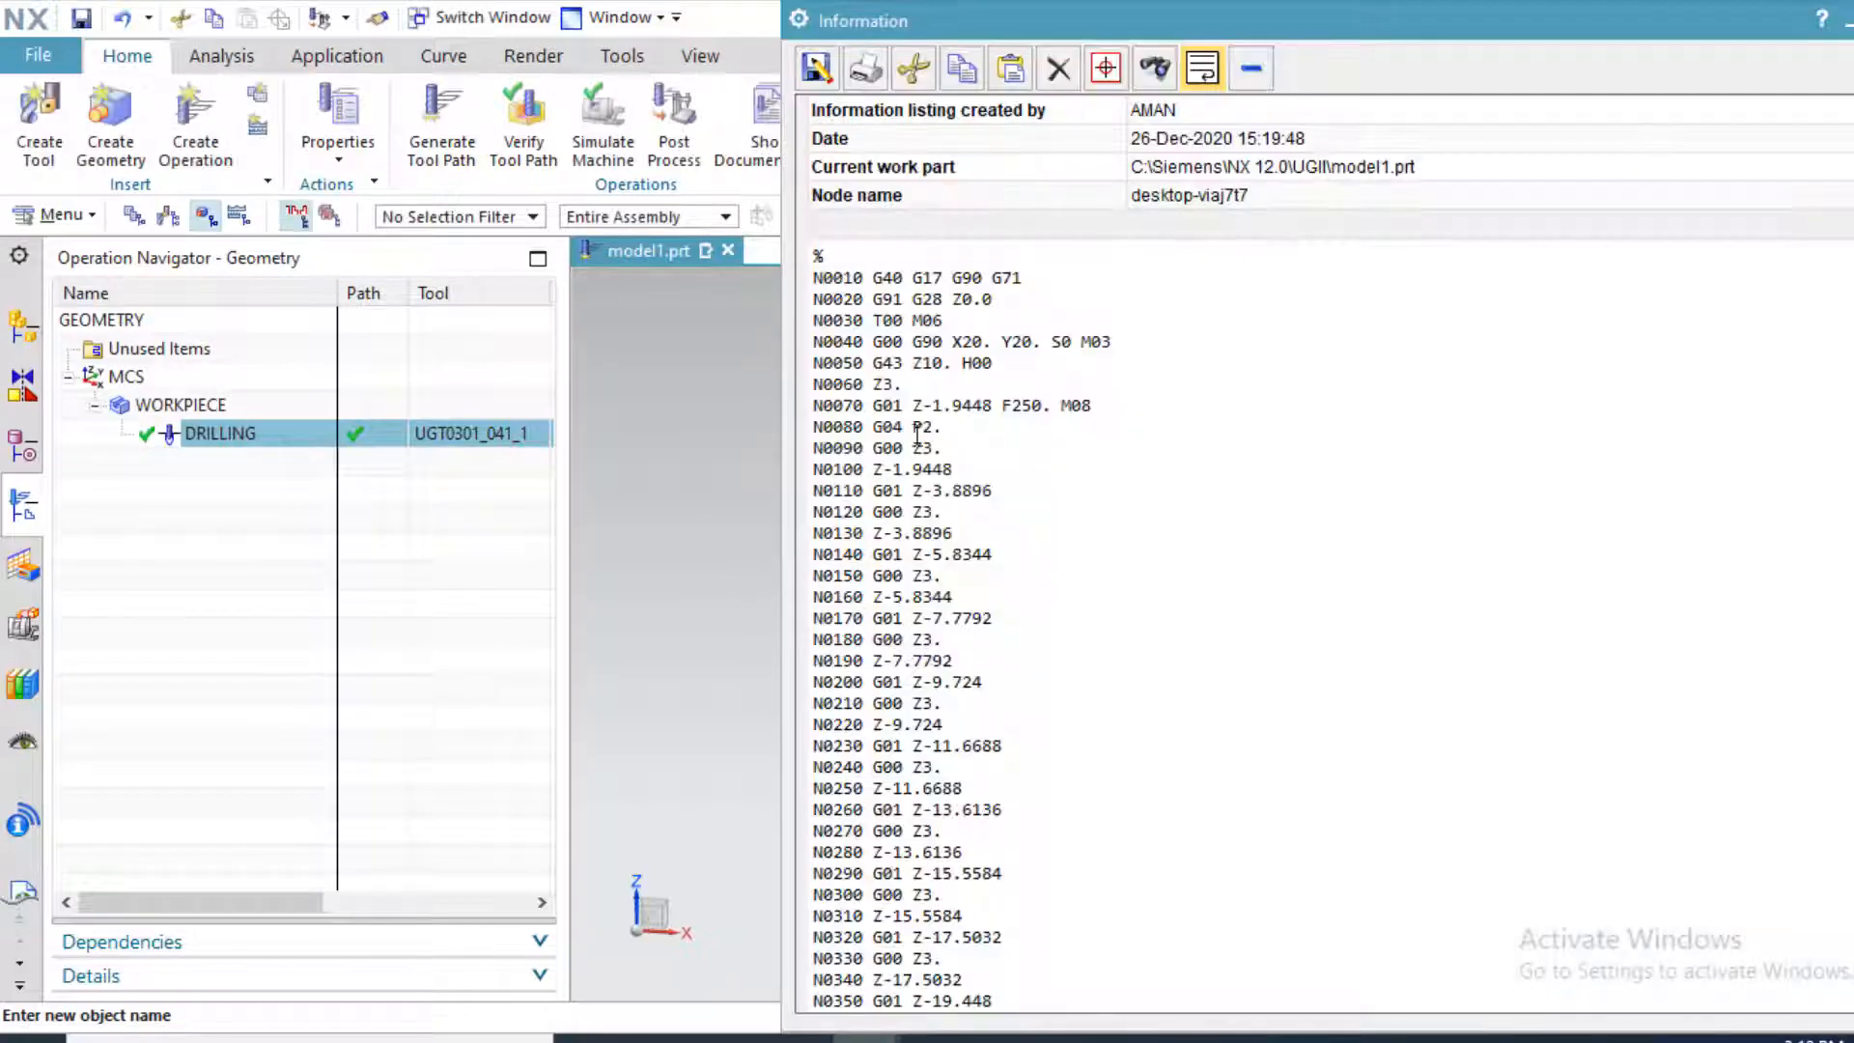
Examine the successive drilling depths, retract moves and dwell in the NC code listed for the chip removal cycle
scroll(891, 405, "down", 15)
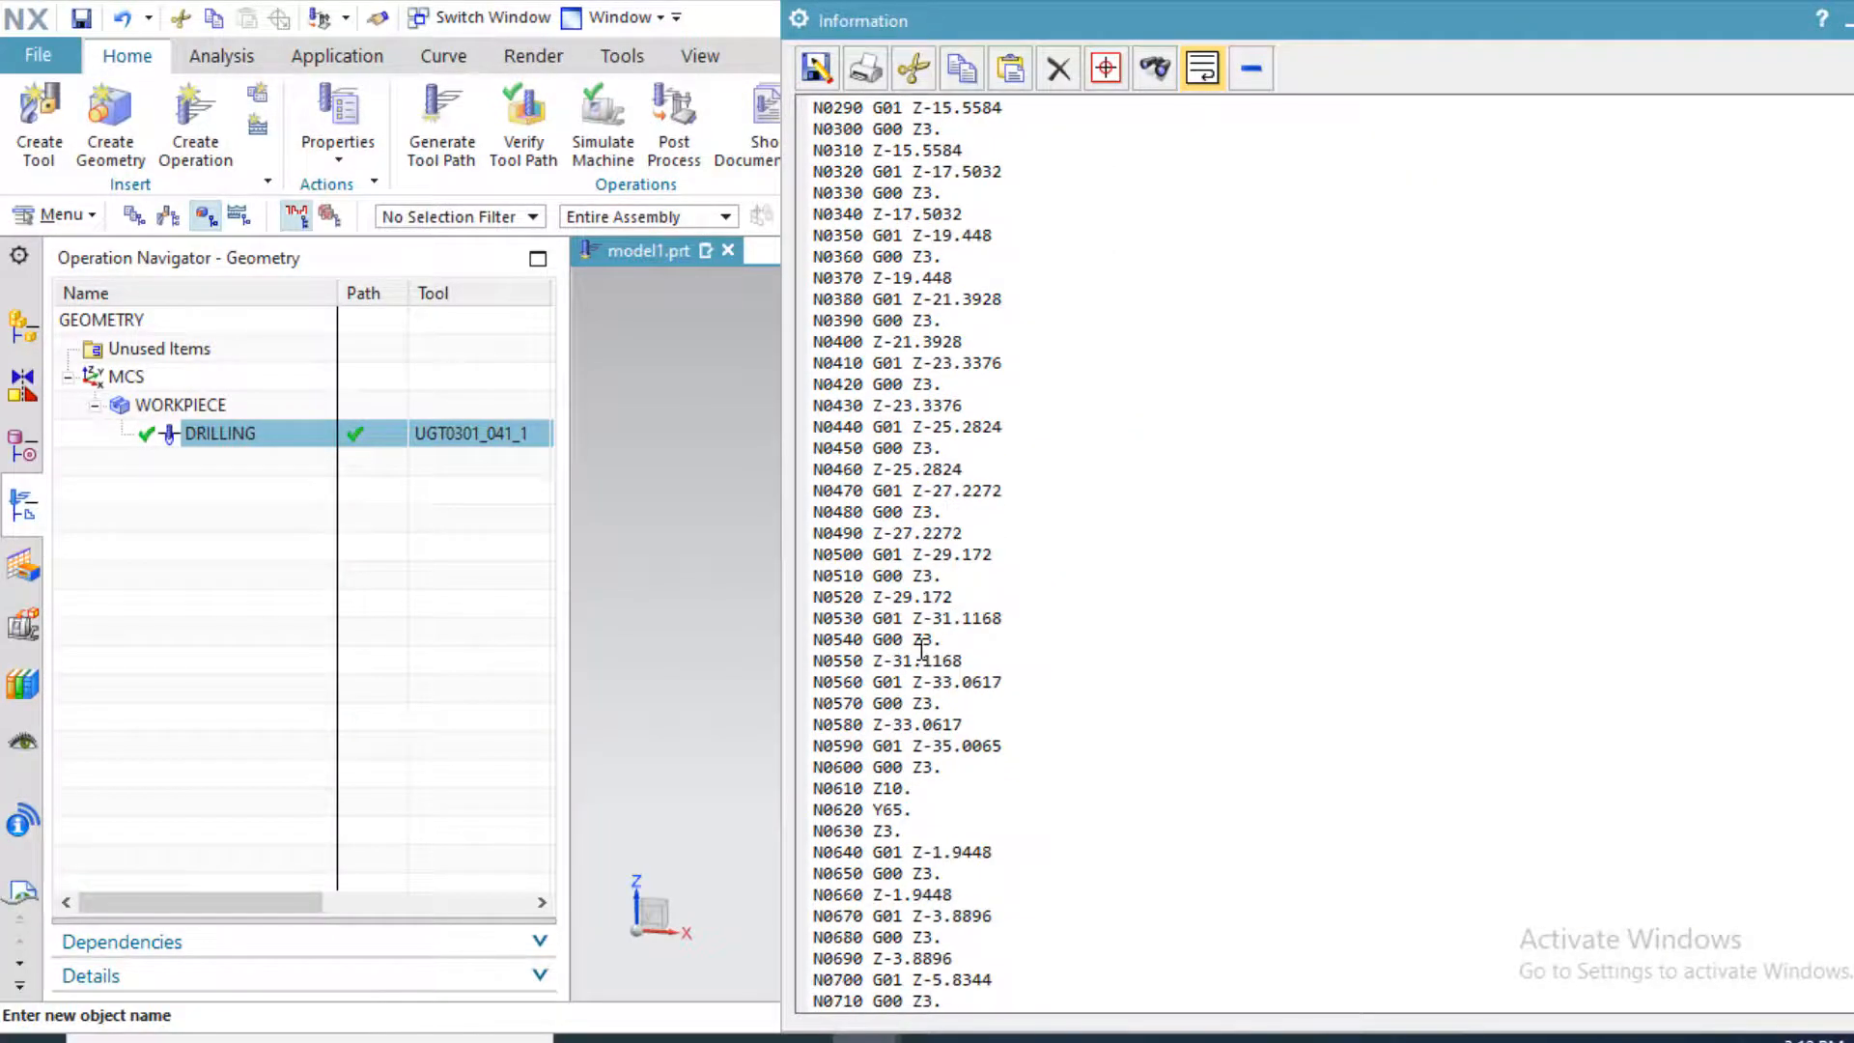
scroll(922, 650, "up", 15)
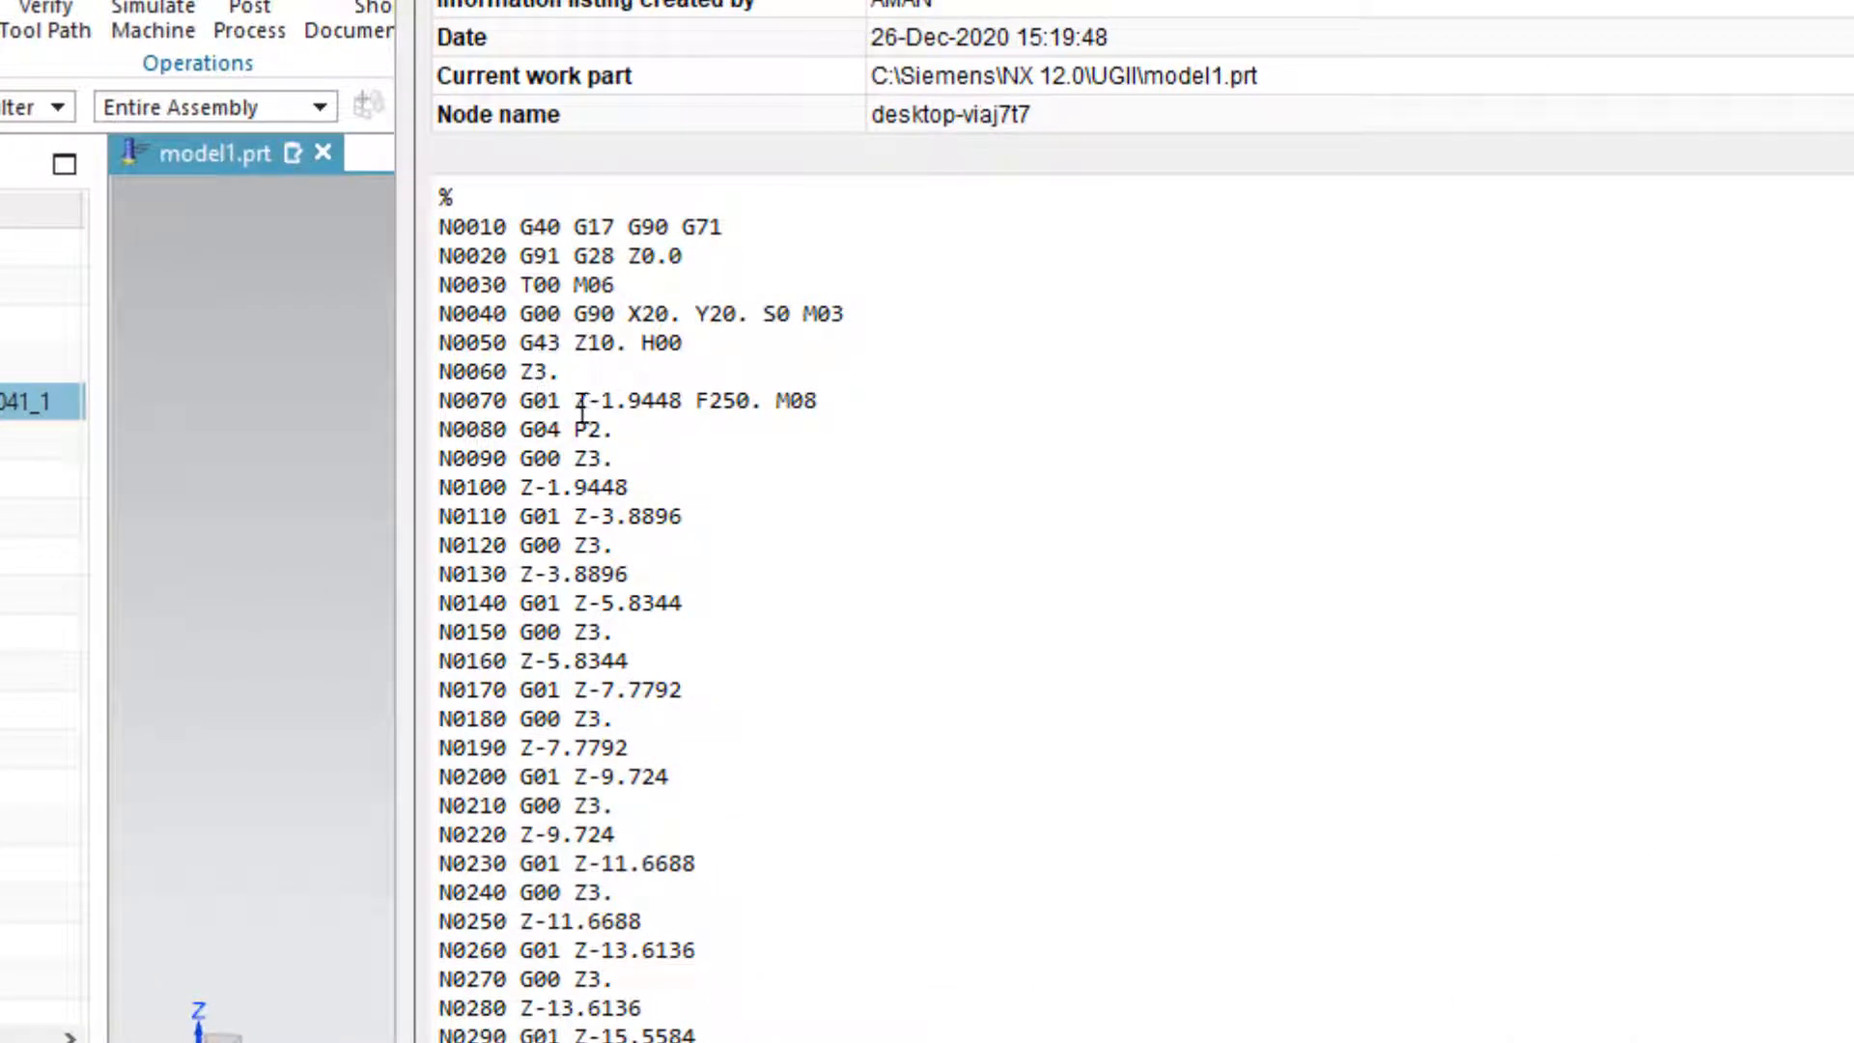
left_click_drag(576, 399, 671, 405)
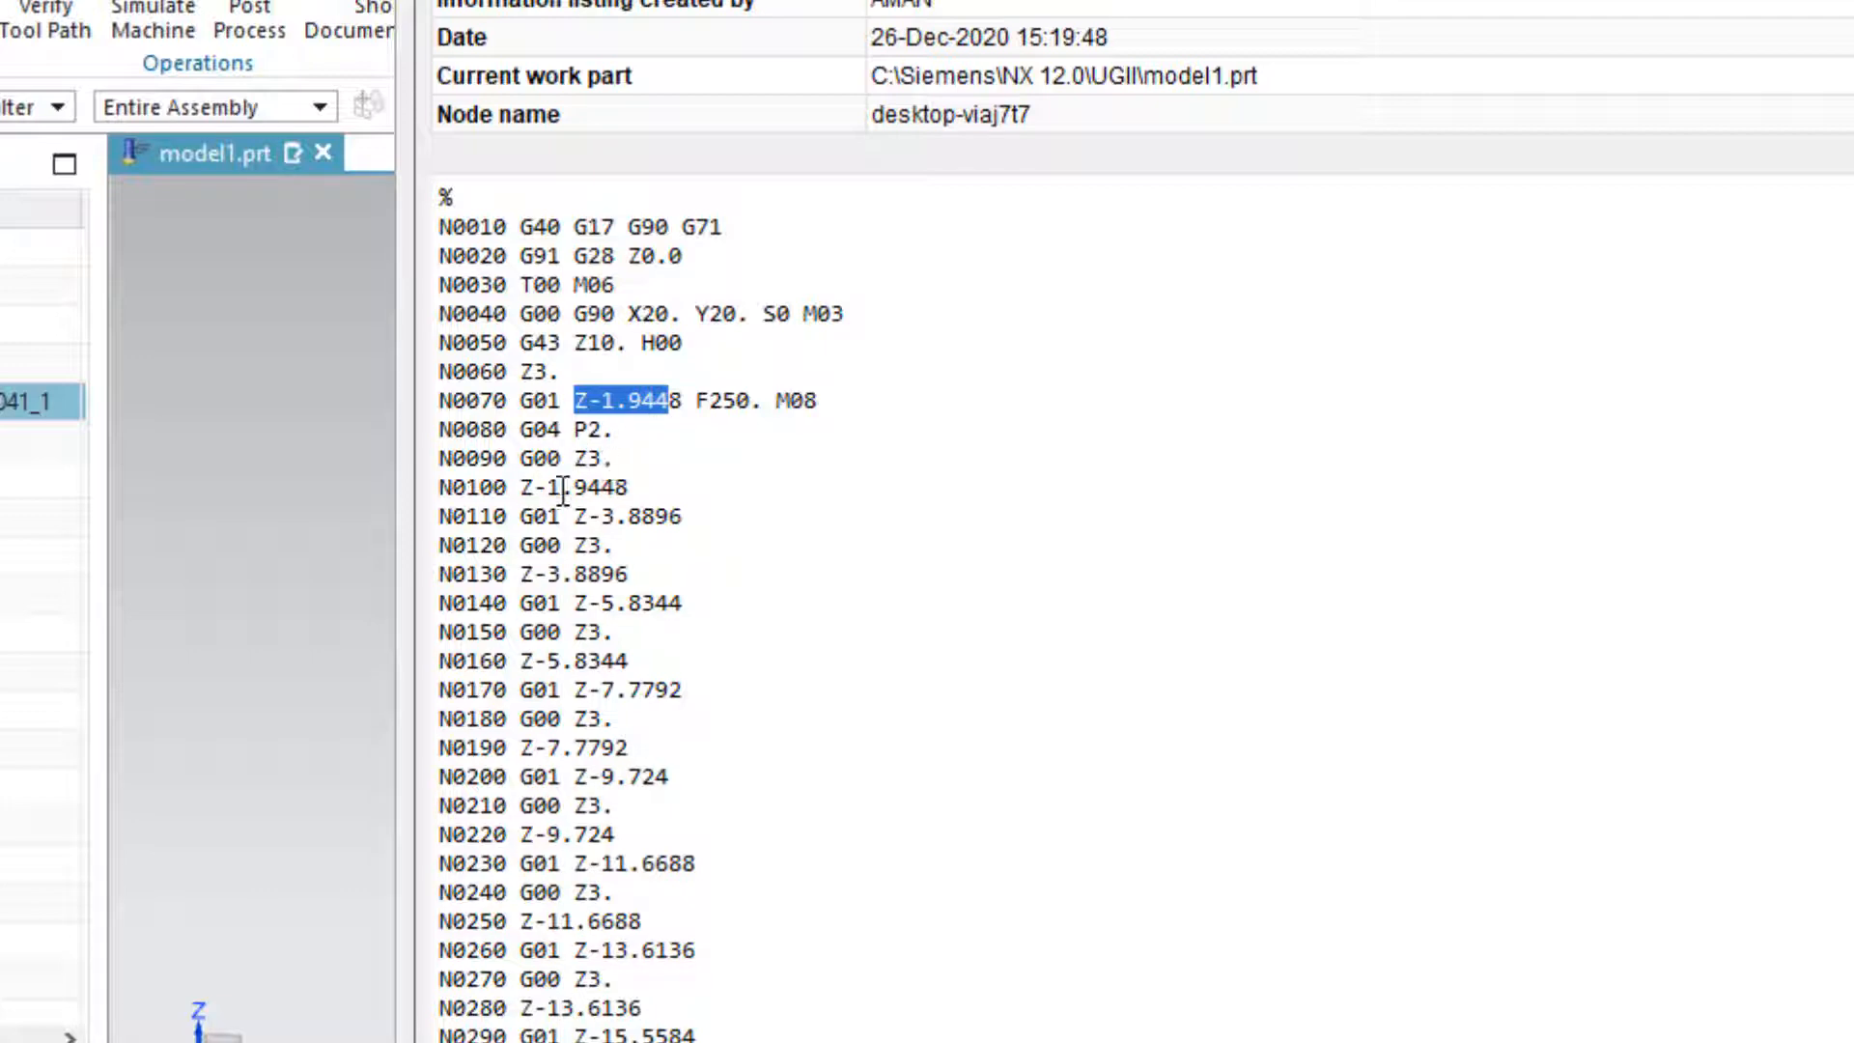
left_click_drag(575, 517, 668, 517)
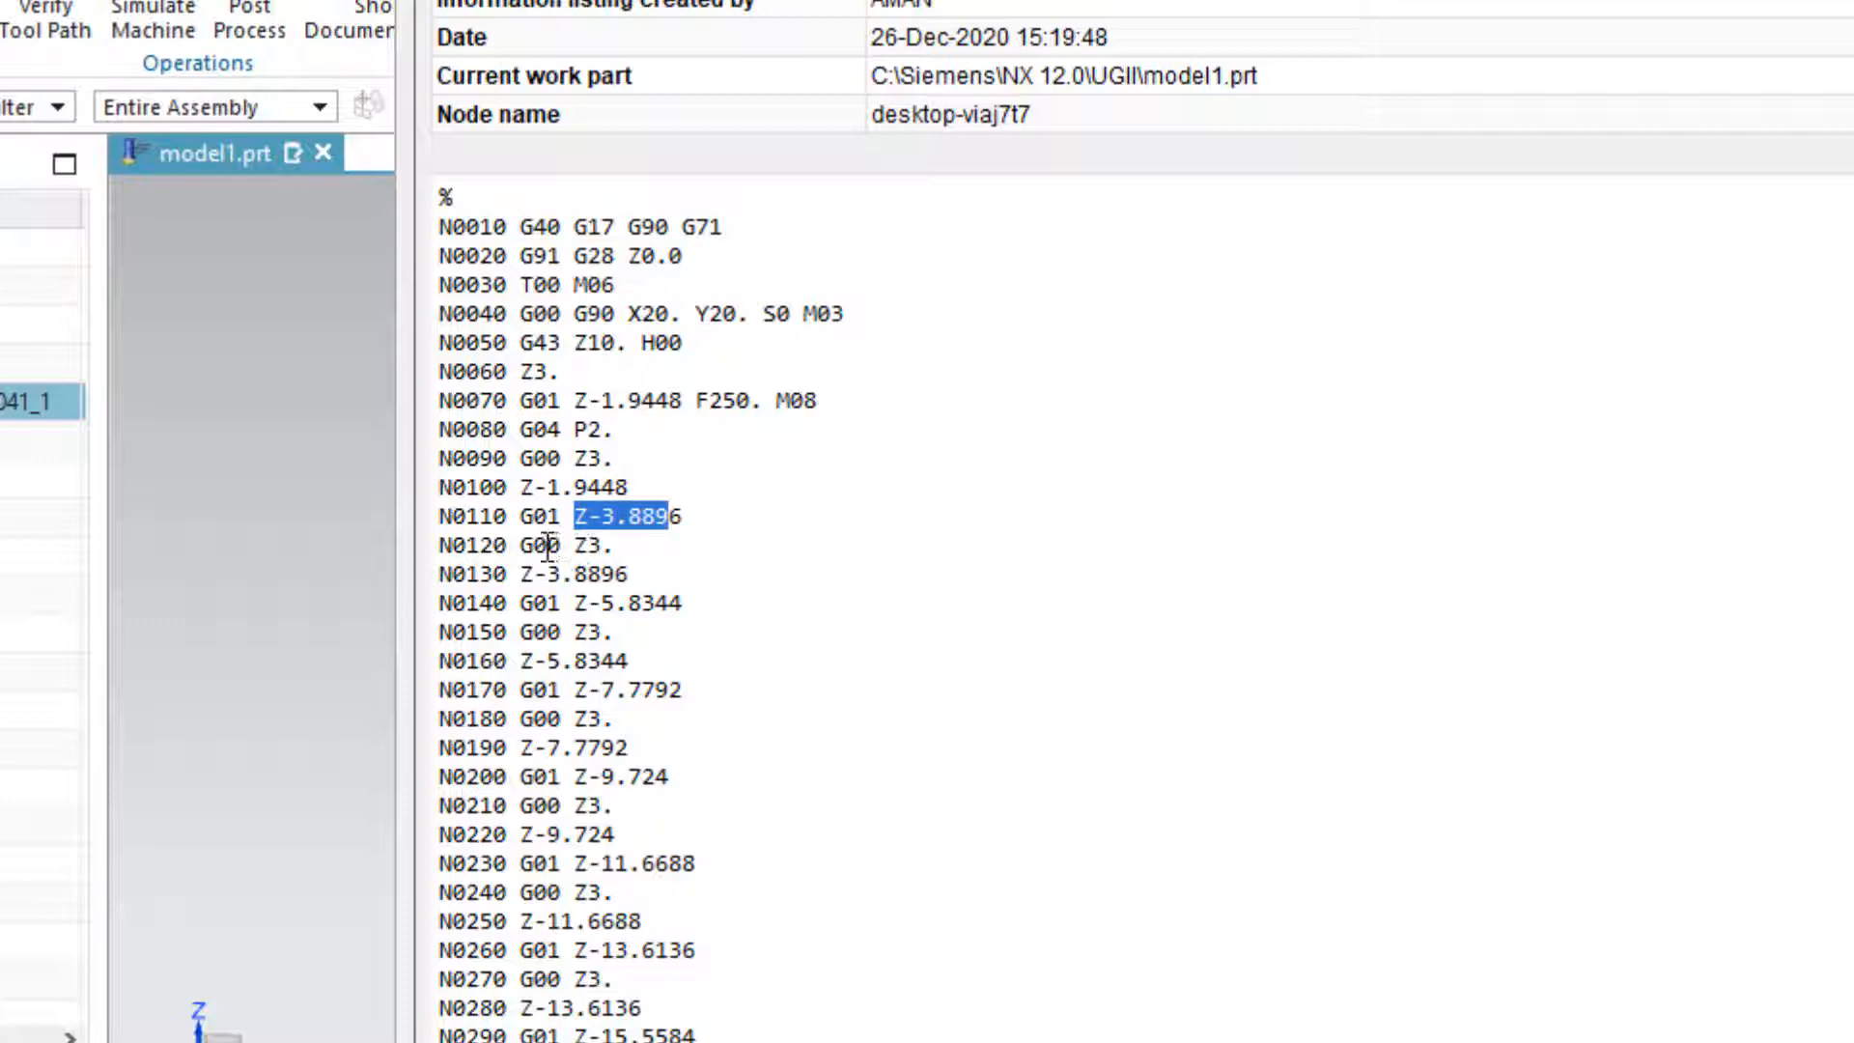
left_click_drag(549, 544, 614, 545)
left_click_drag(508, 573, 668, 602)
scroll(583, 820, "down", 8)
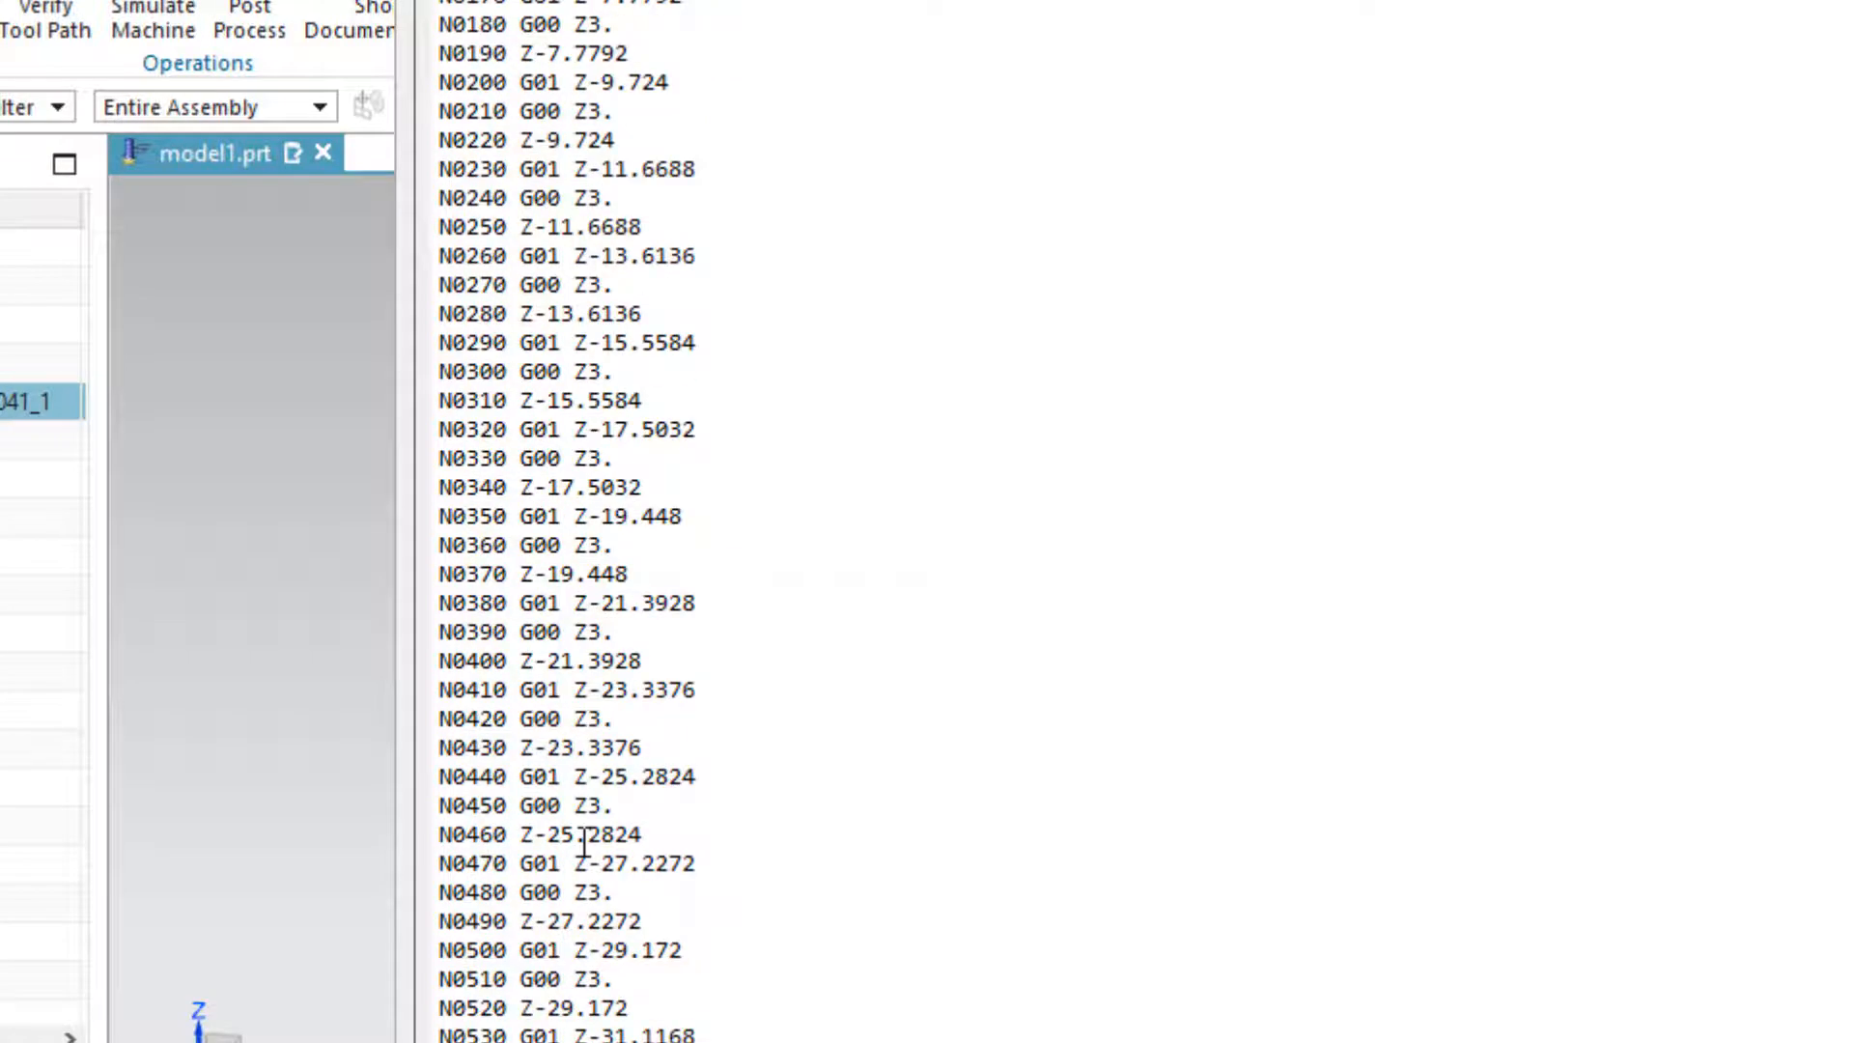
scroll(584, 844, "up", 9)
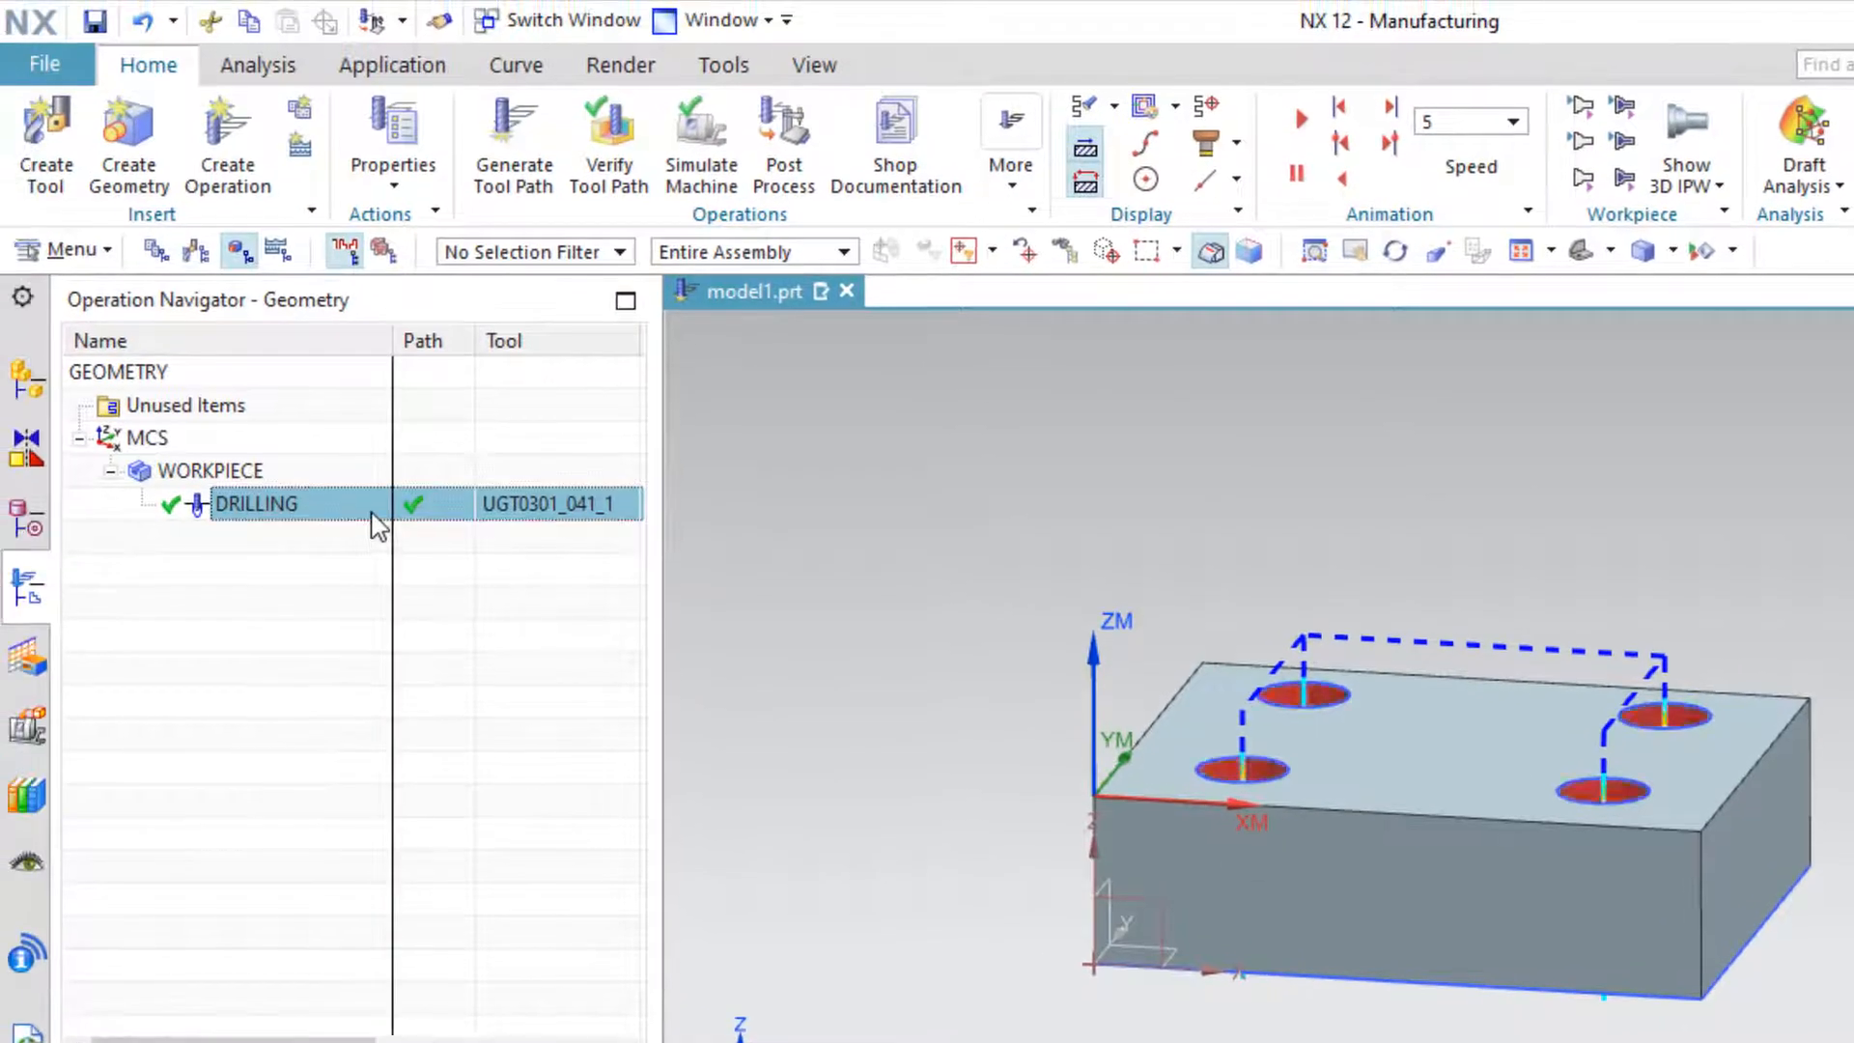
Reopen the DRILLING operation and change its cycle to Drilling with chip breakage, accepting a 2-second dwell and 2 mm constant depth increments
double_click(373, 516)
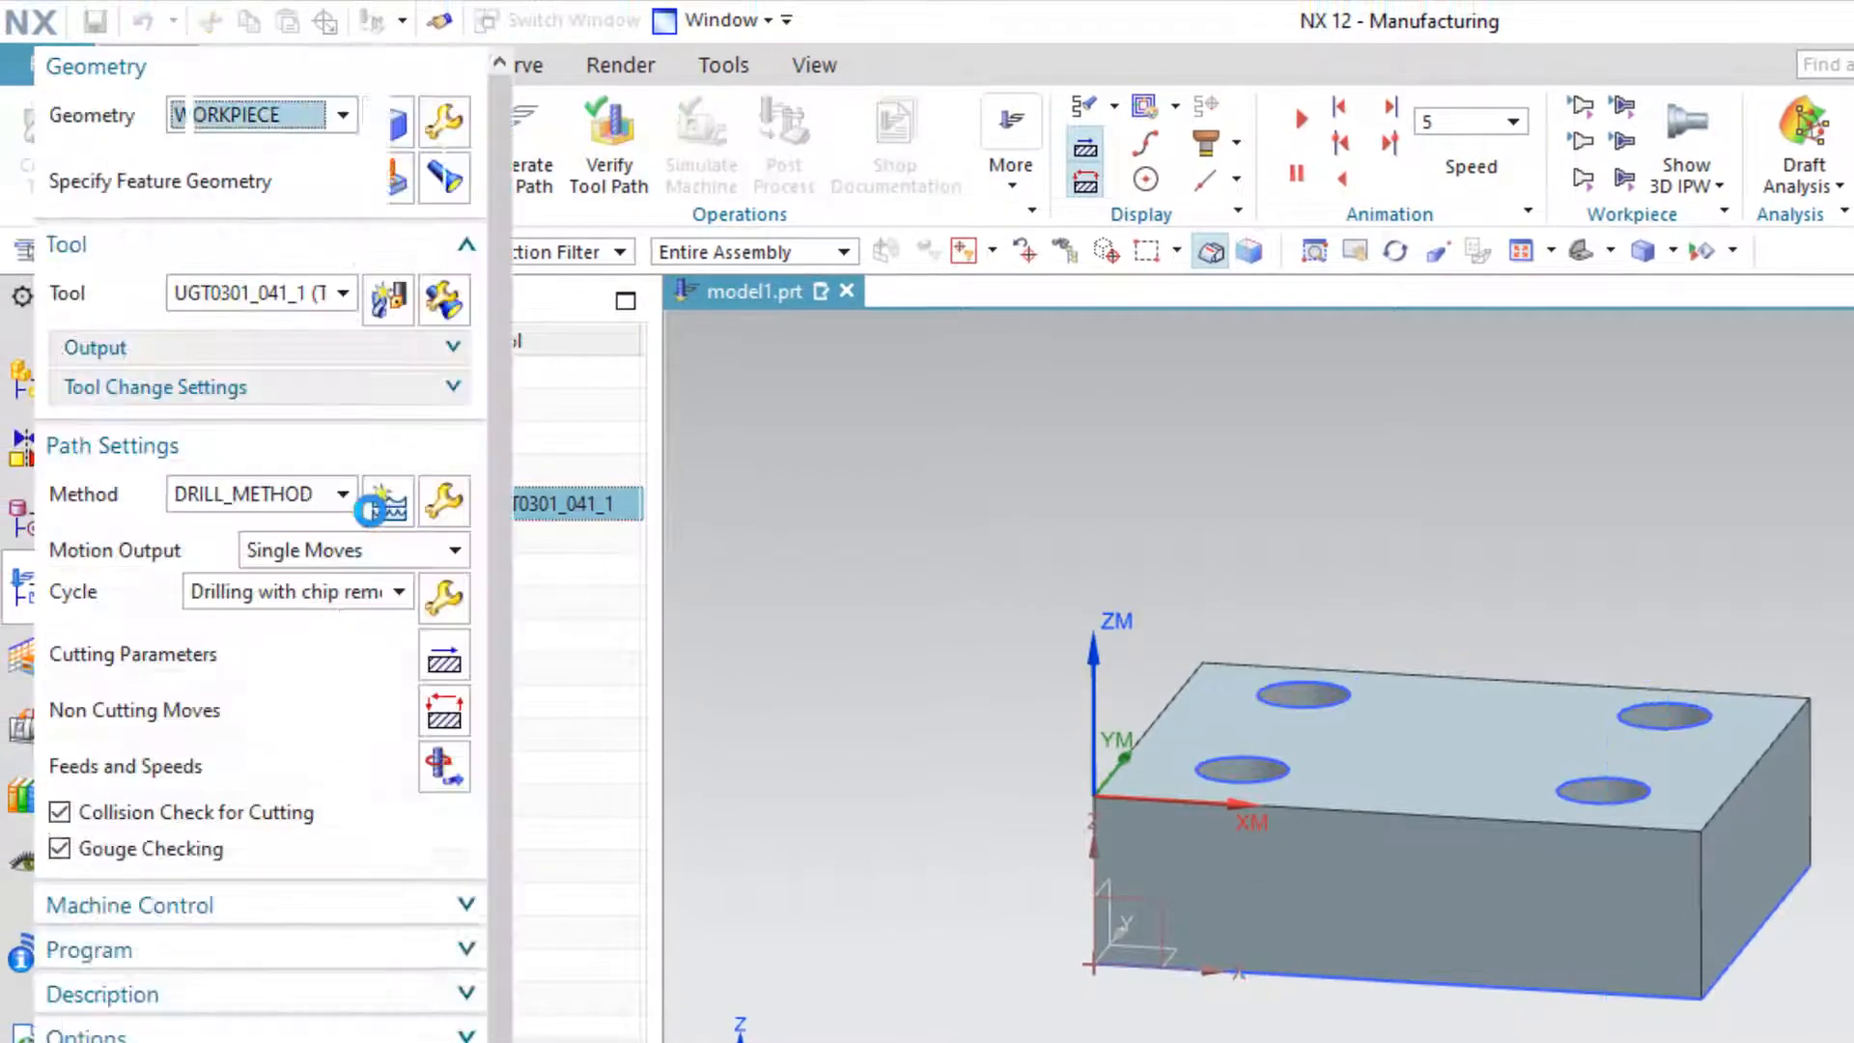
left_click(402, 592)
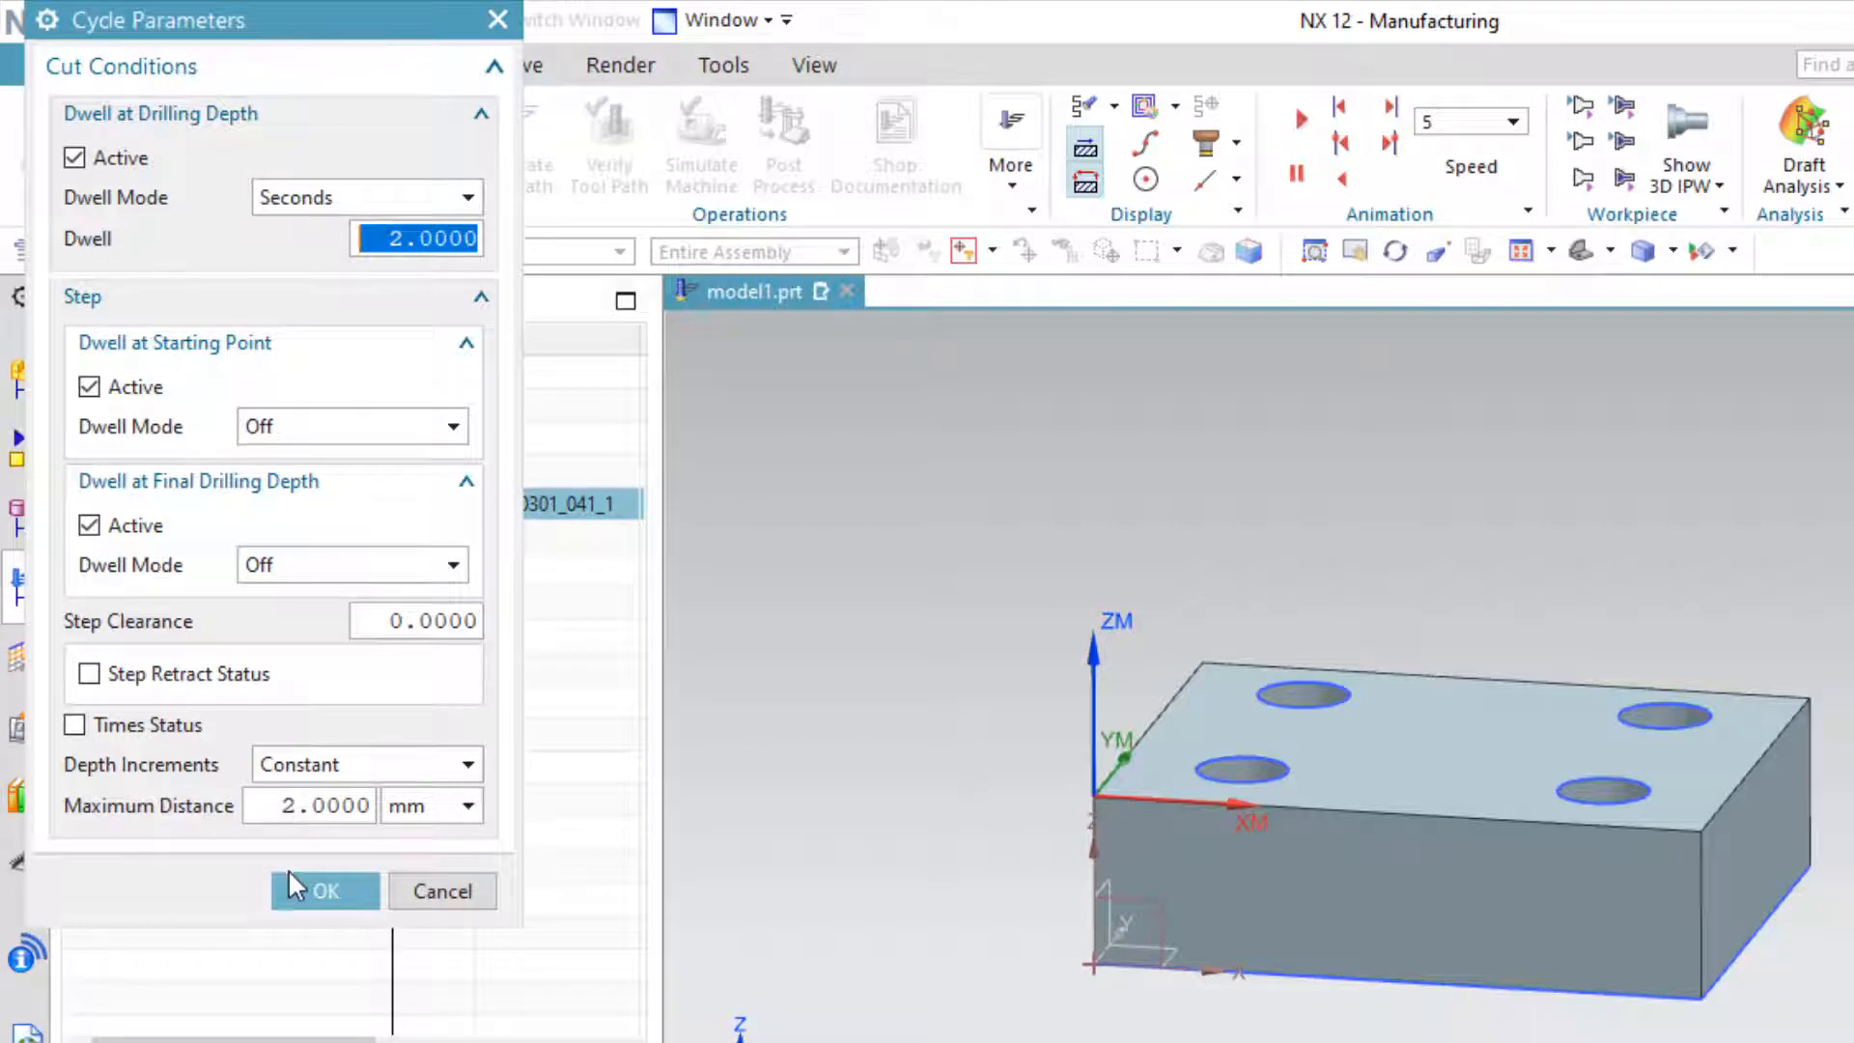
left_click(311, 888)
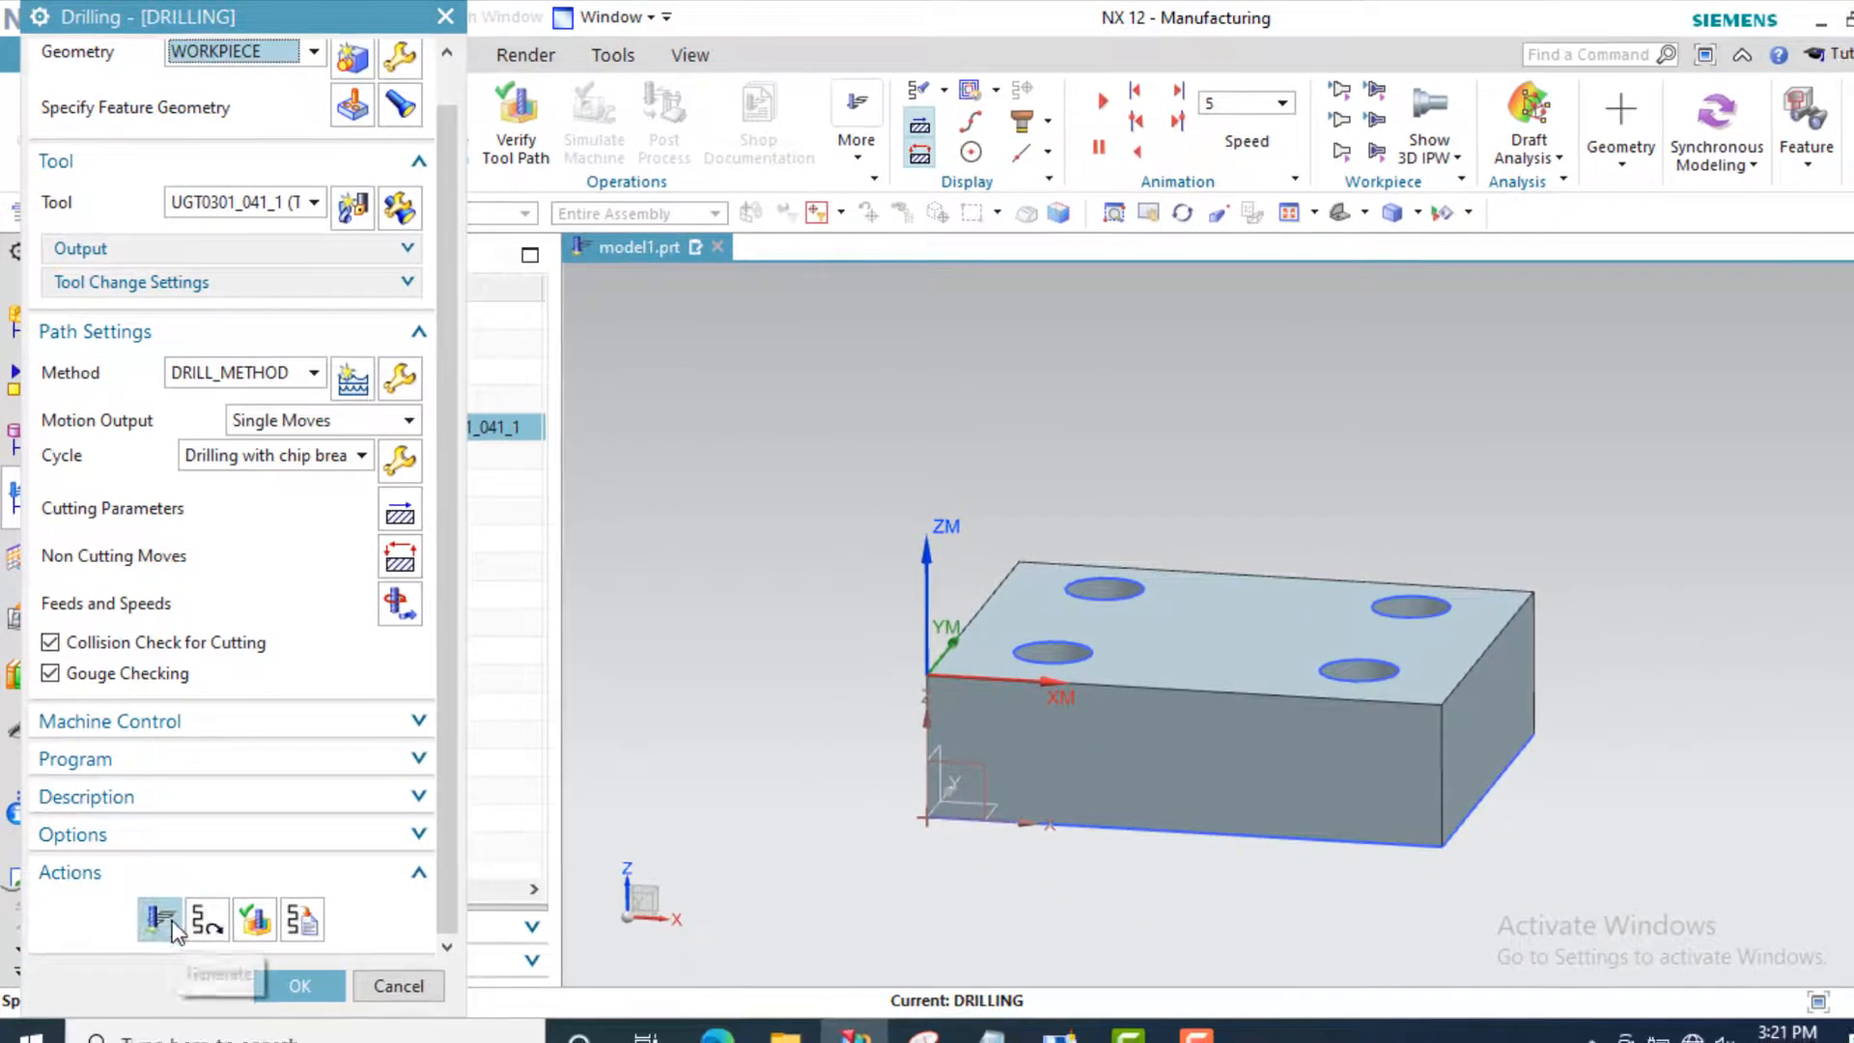
Generate the chip breakage tool path and play its 3D Dynamic verification, then close the visualization
left_click(172, 926)
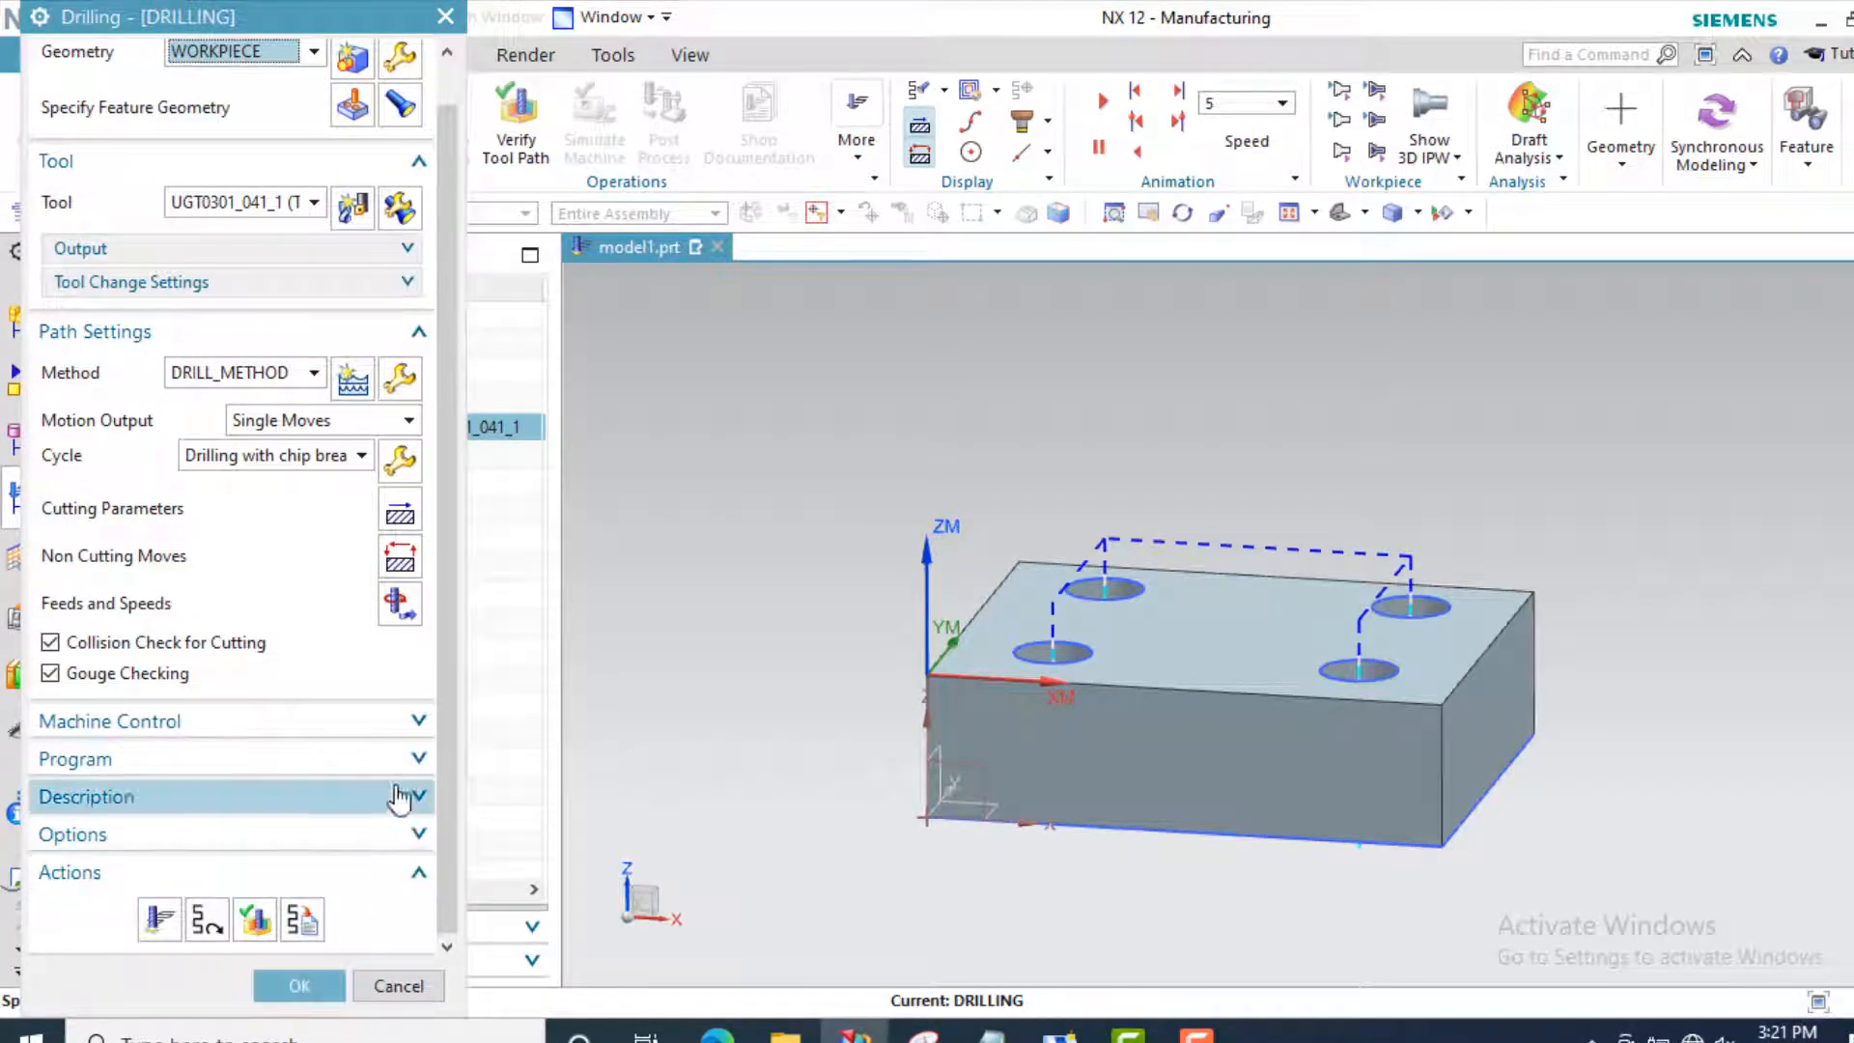
left_click(254, 919)
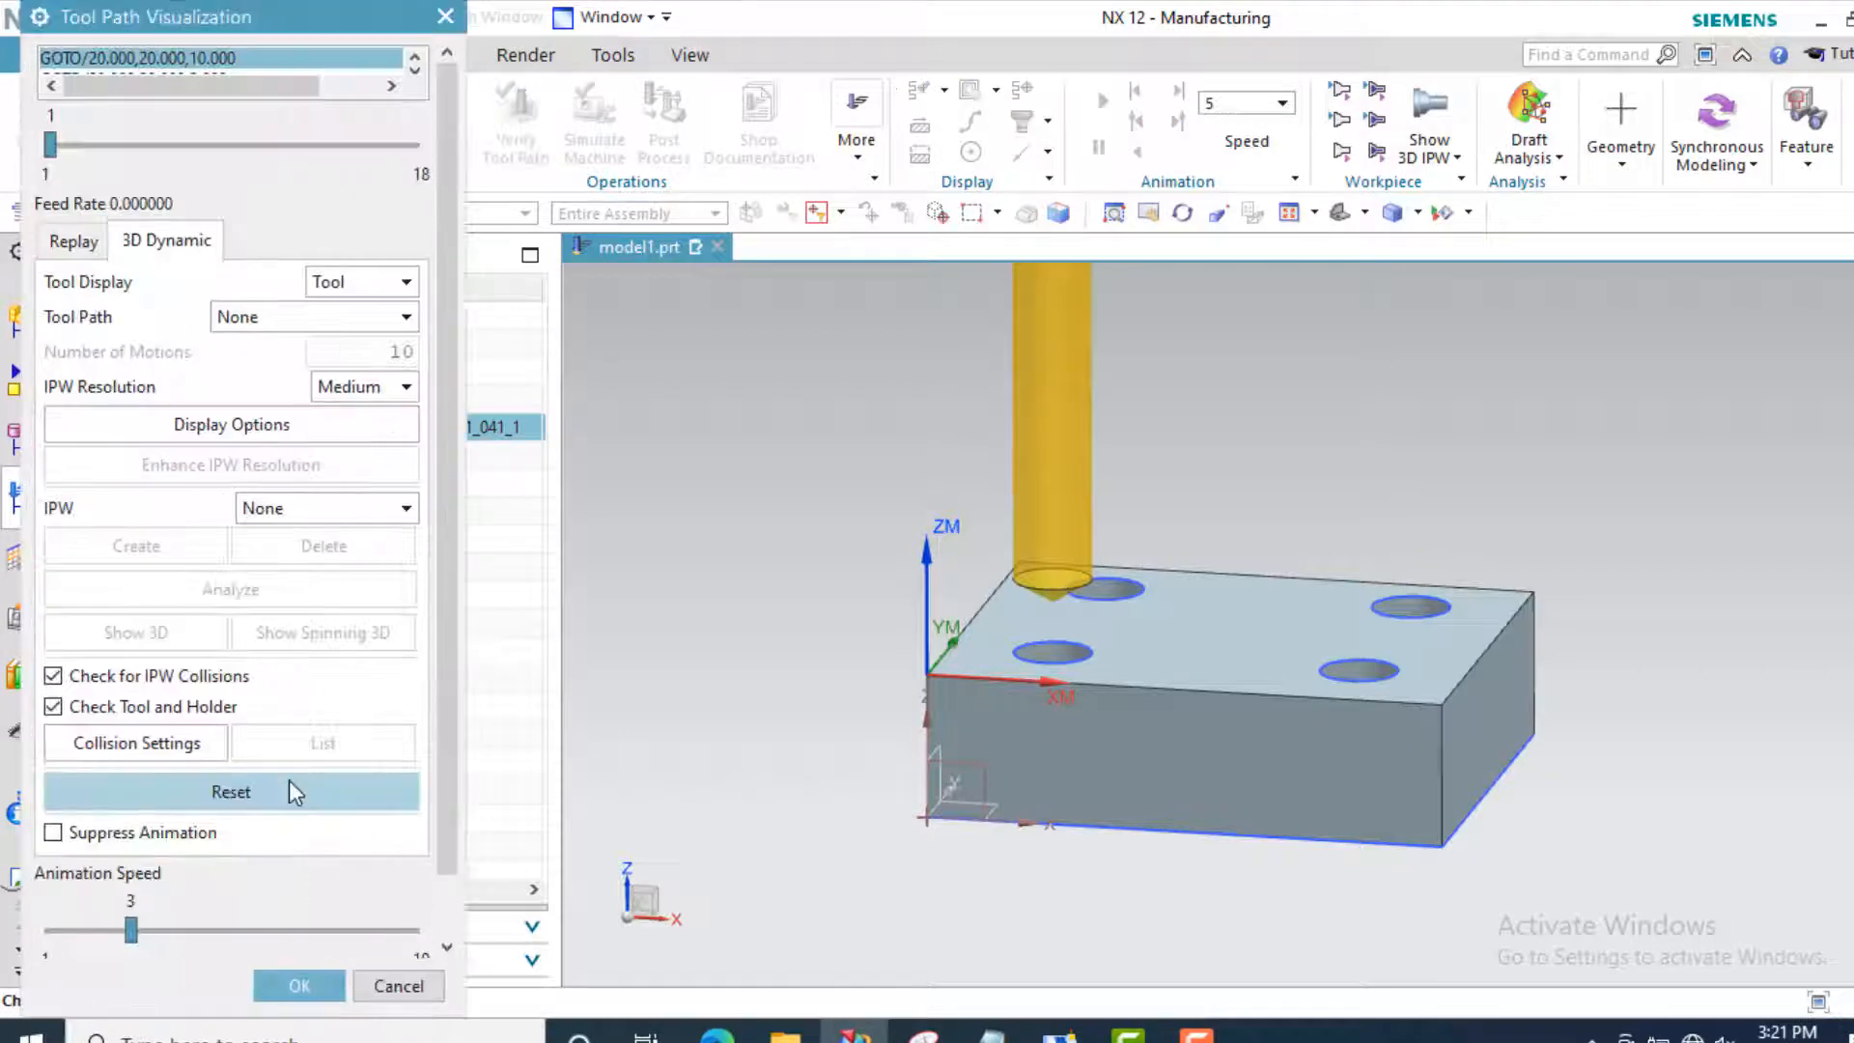
scroll(299, 786, "down", 1)
left_click(231, 930)
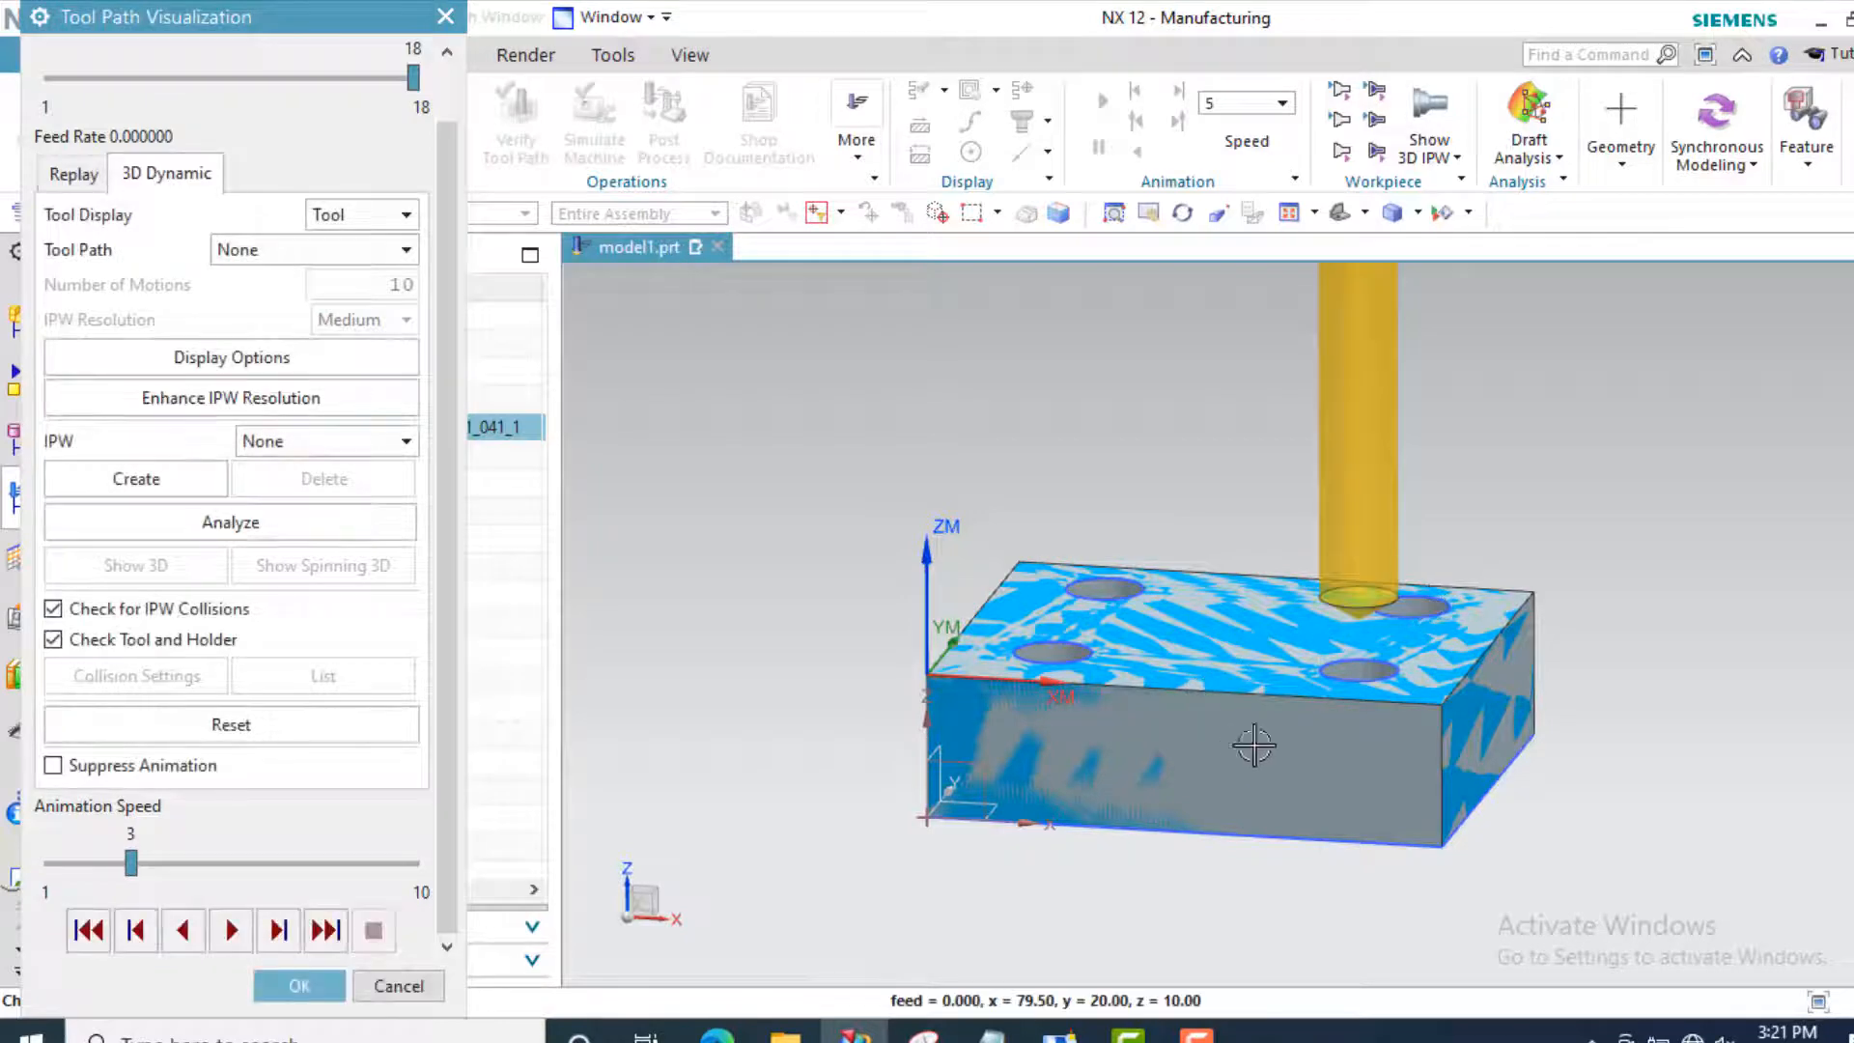
middle_click_drag(1234, 633, 1245, 714)
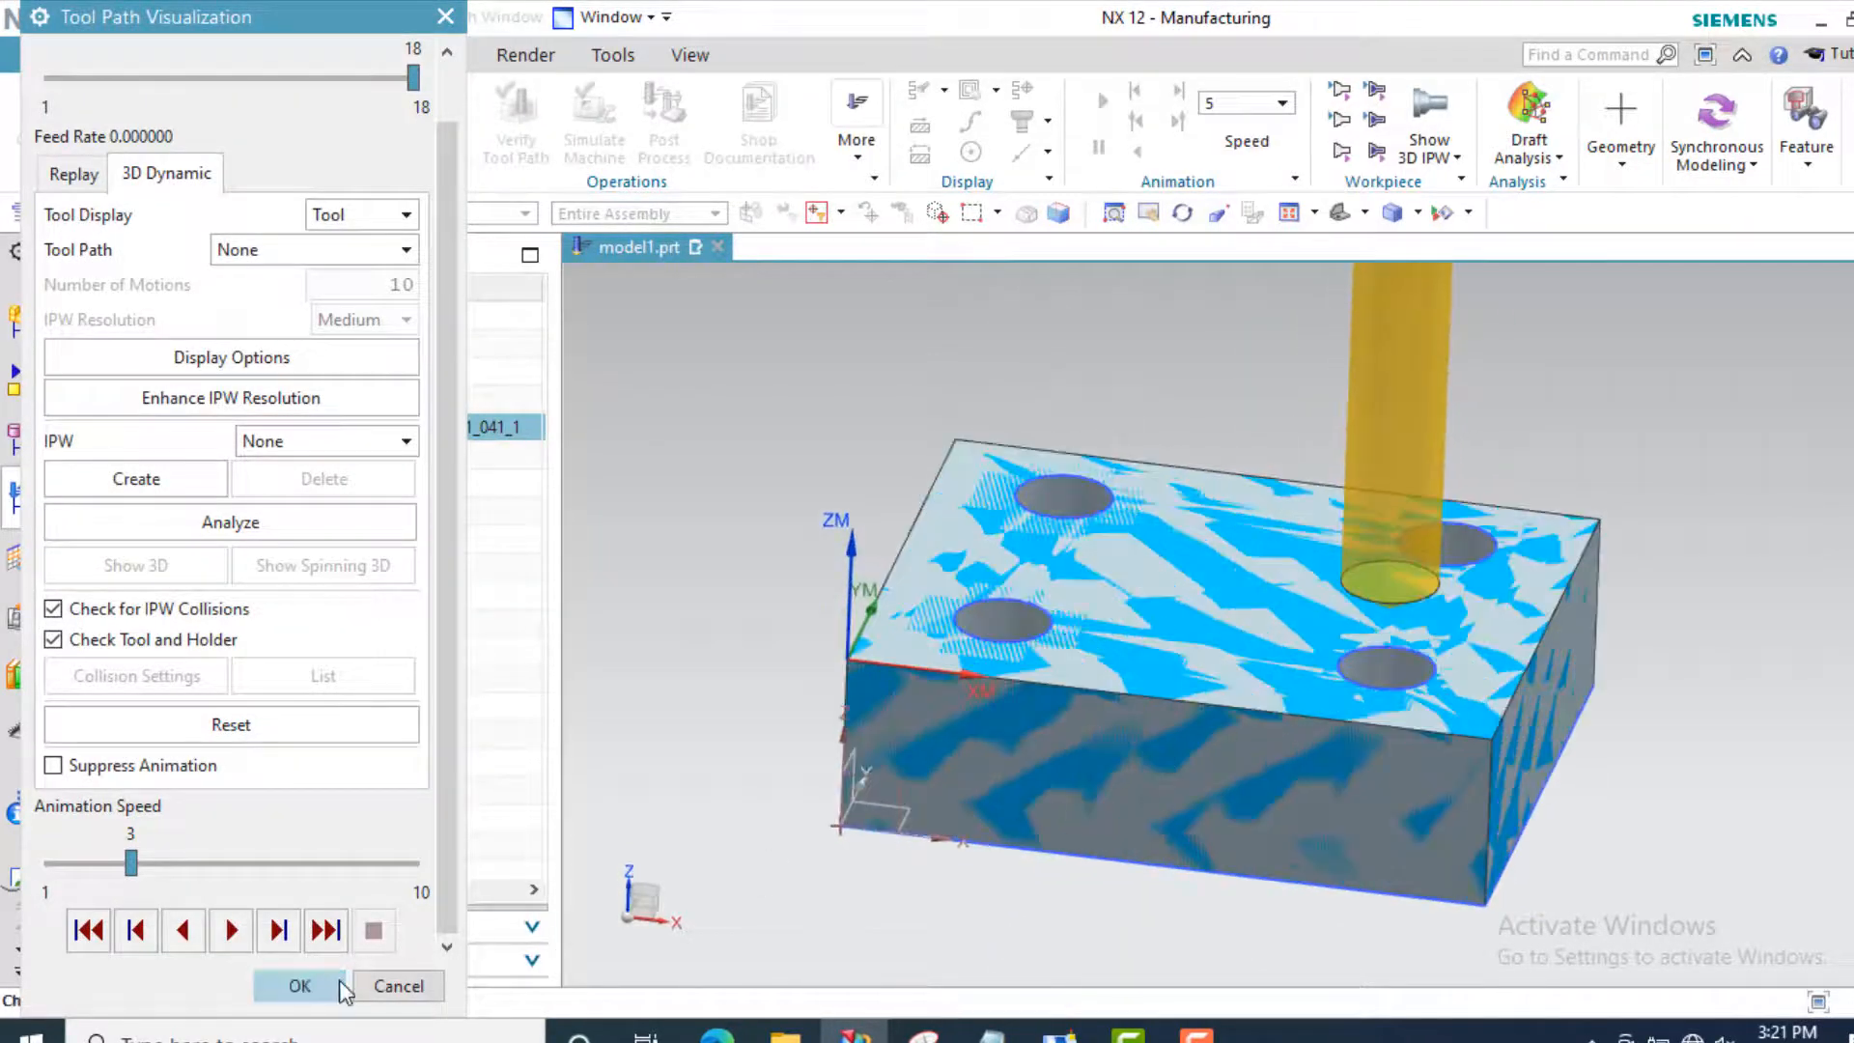
left_click(332, 986)
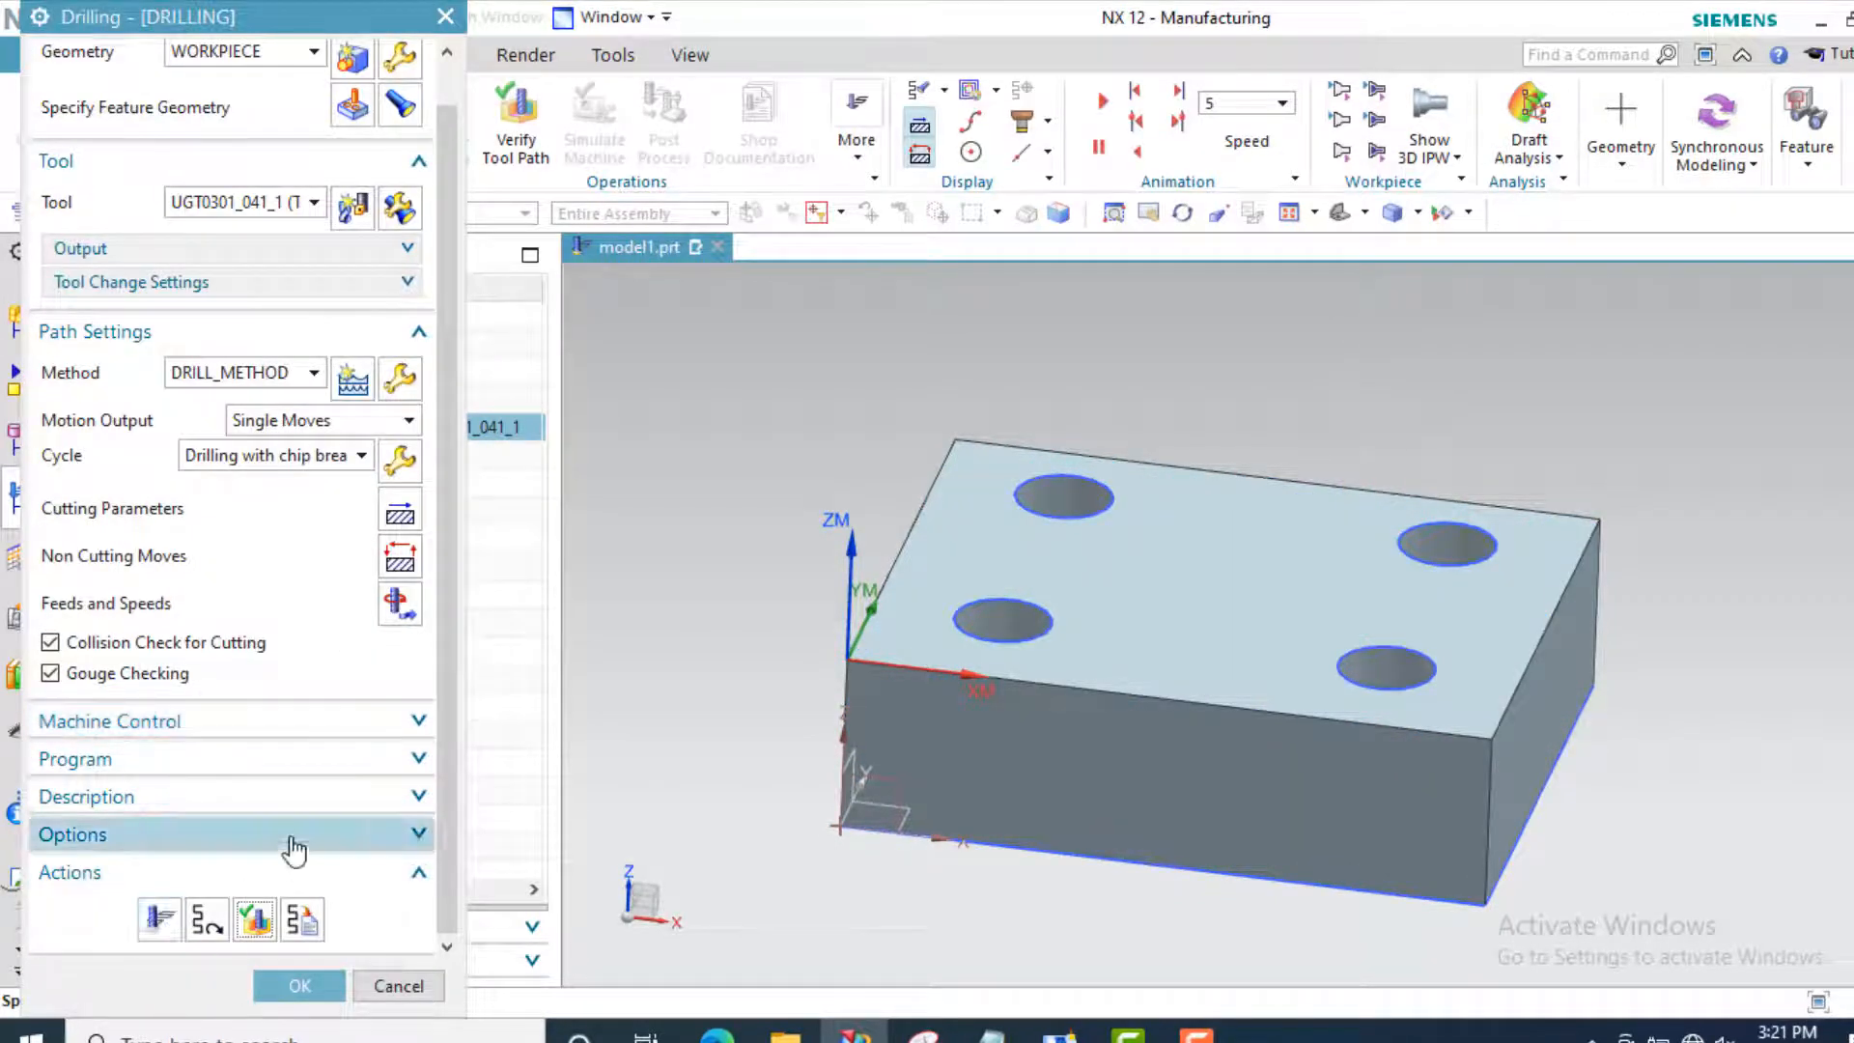
Accept the chip breakage DRILLING operation and postprocess it with MILL_3_AXIS in Metric/PART units, overwriting model1.ptp
left_click(300, 986)
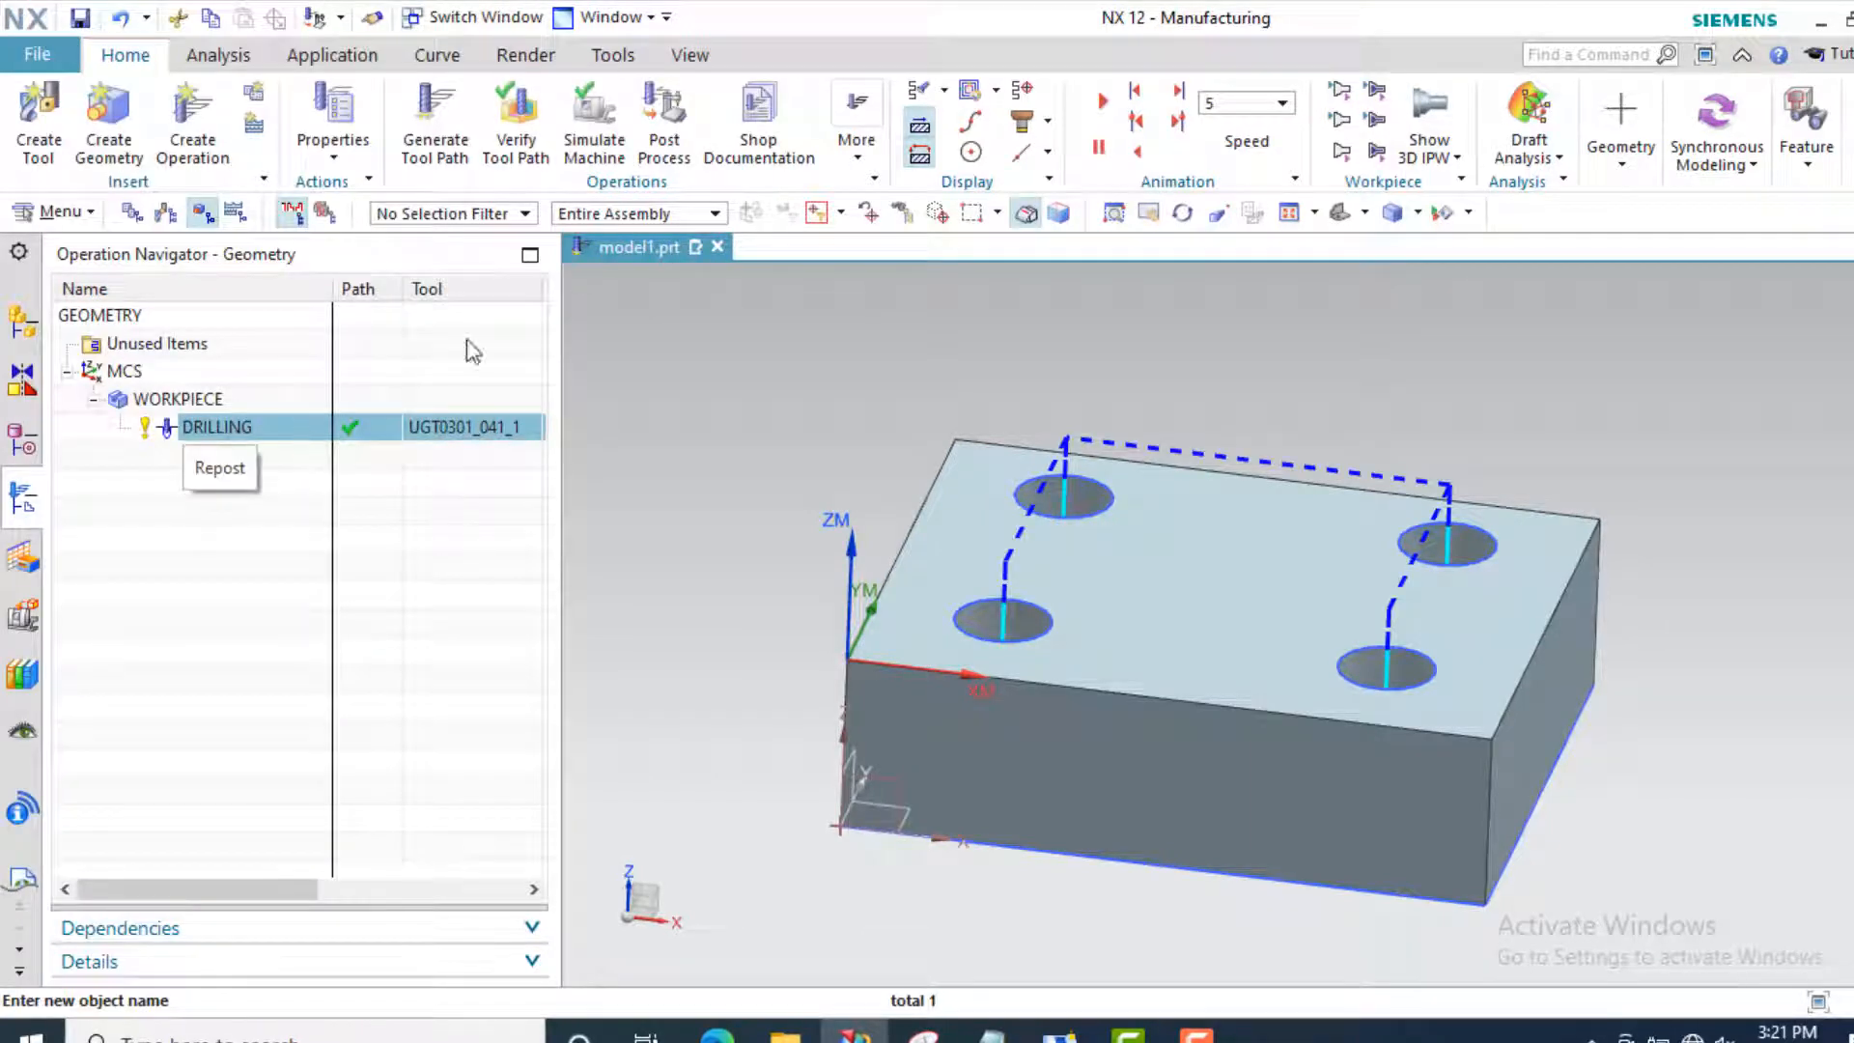
left_click(665, 126)
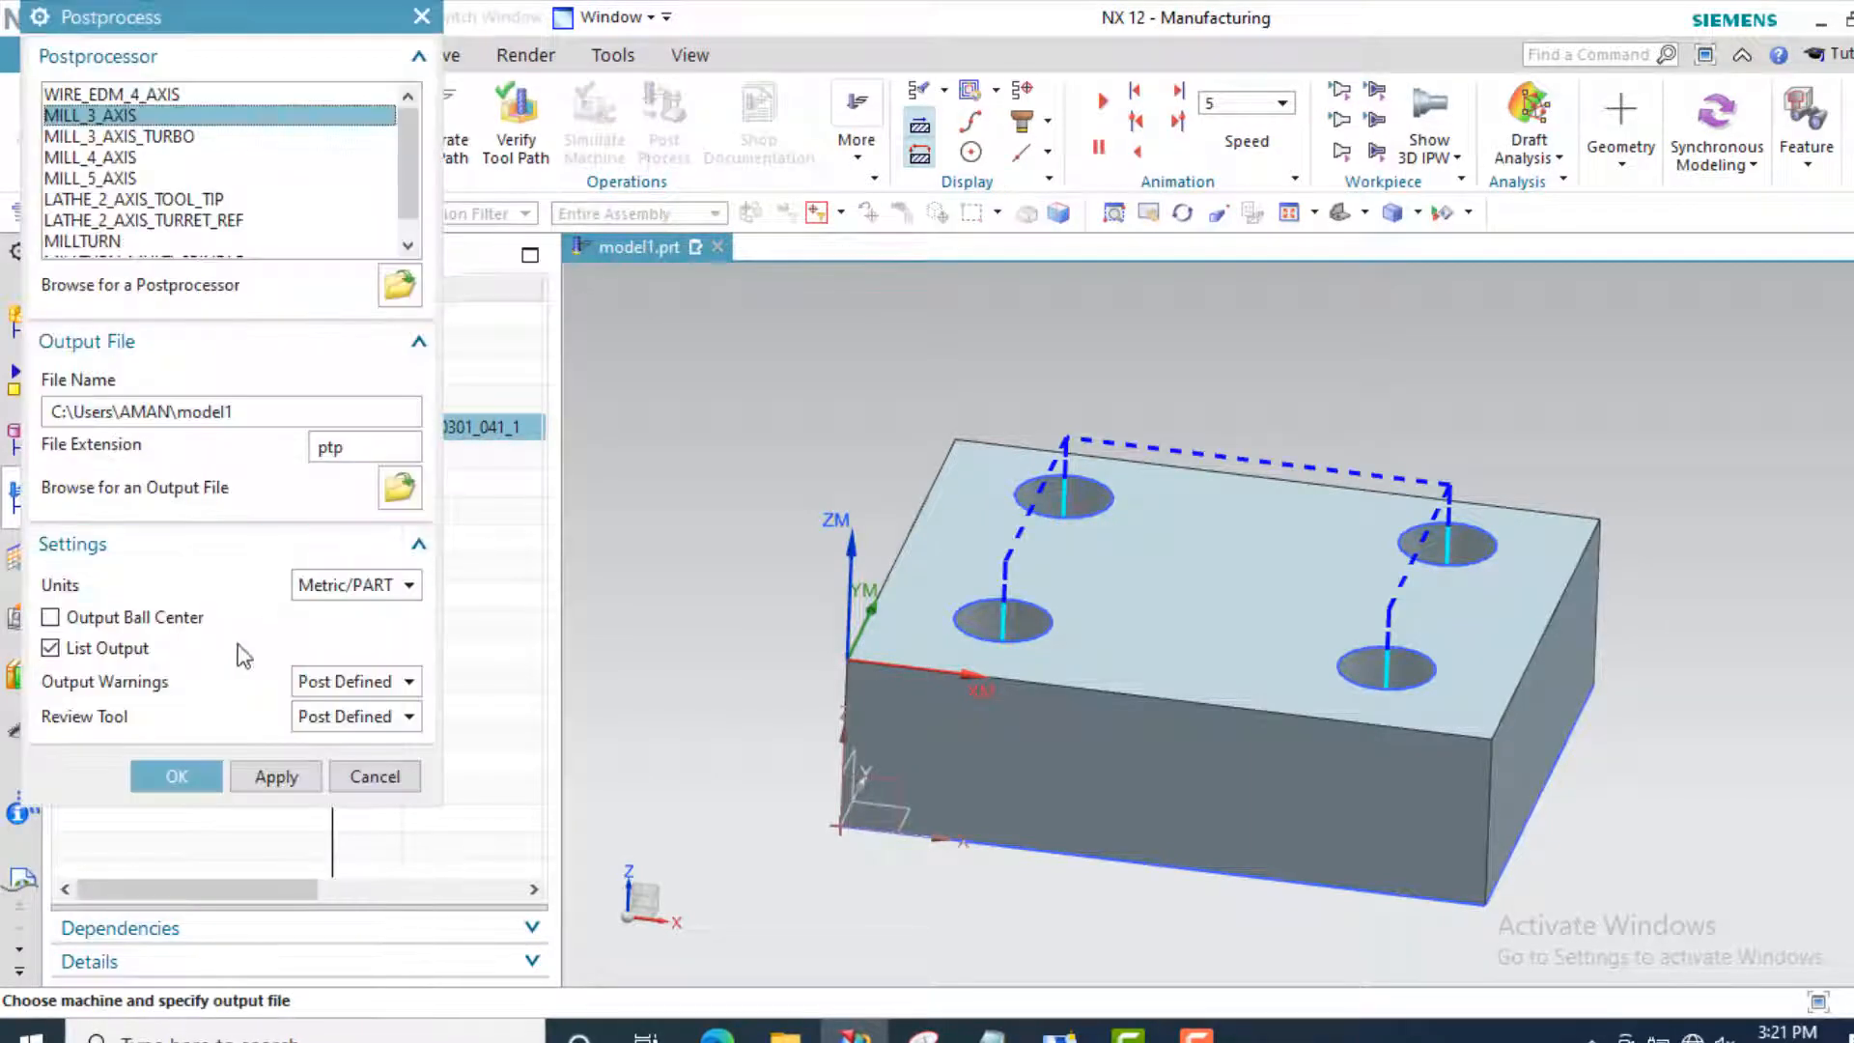
left_click(184, 768)
left_click(674, 573)
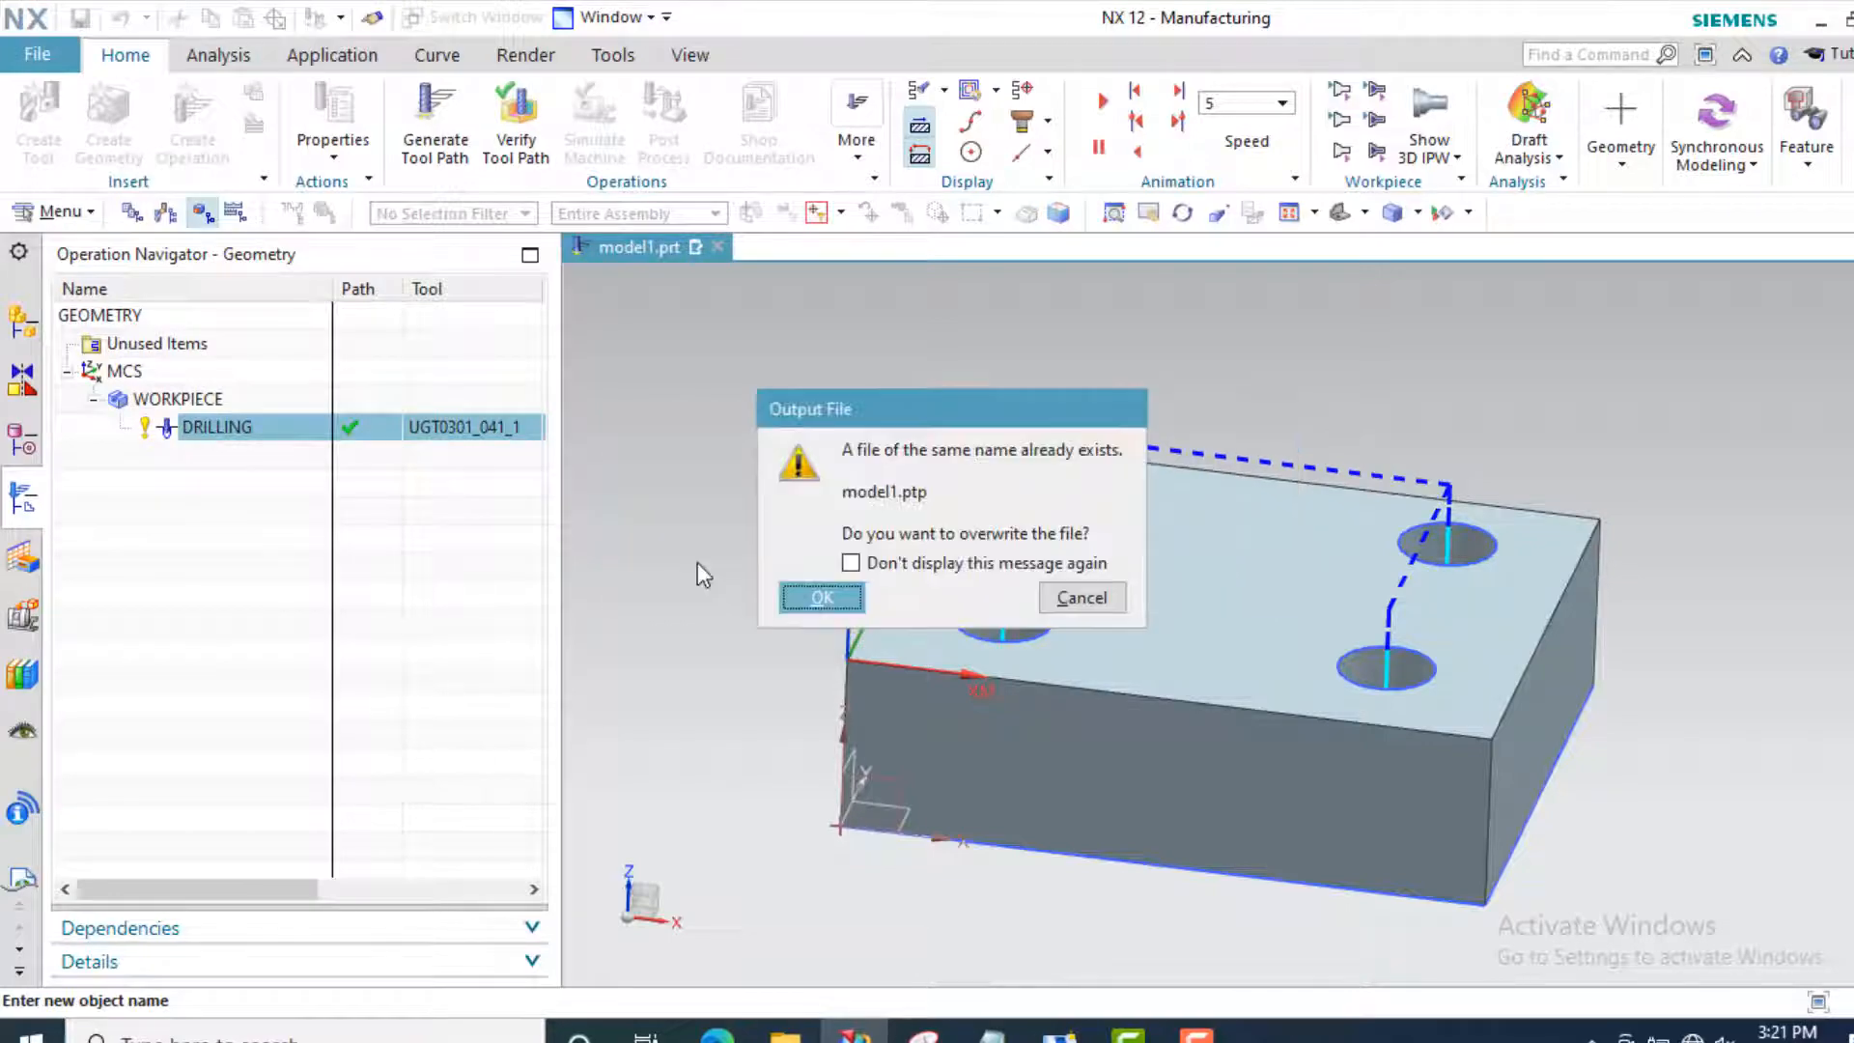
left_click(816, 597)
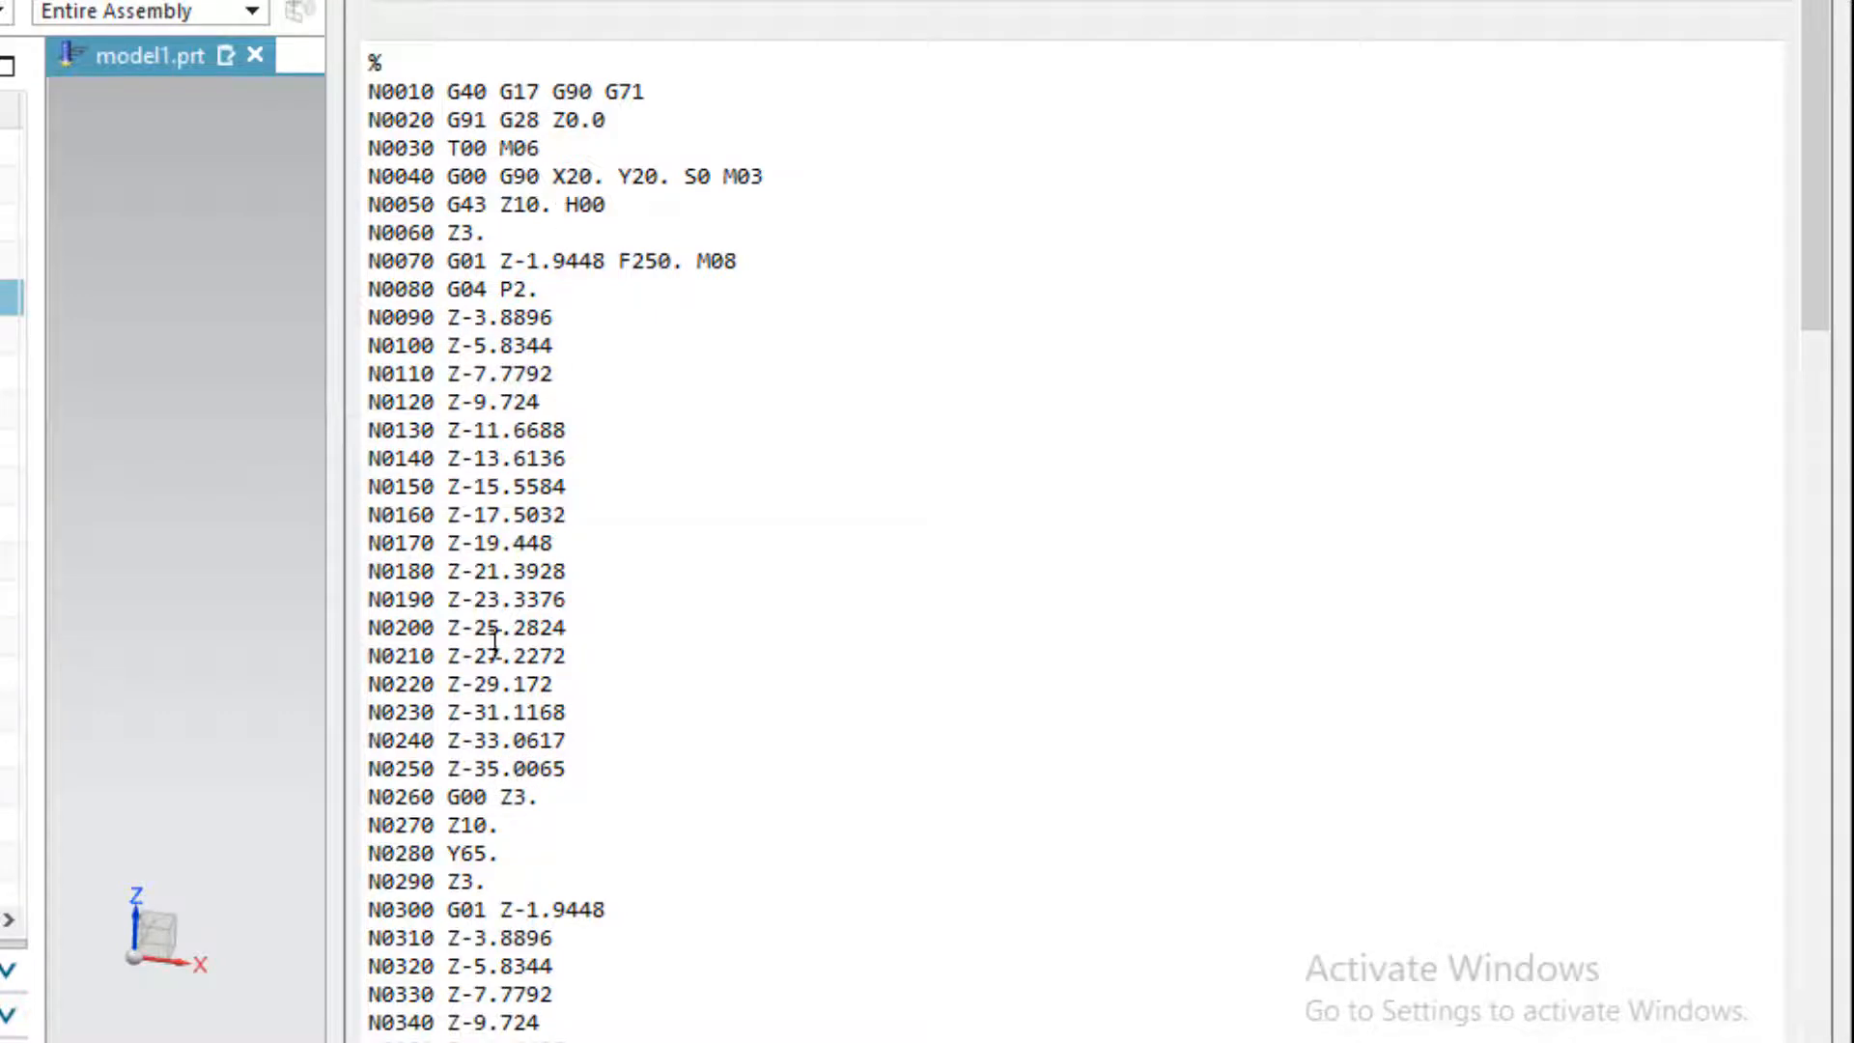
Examine the depth moves and the Y move to the second hole in the chip breakage NC code, then minimize the listing
scroll(494, 642, "down", 1)
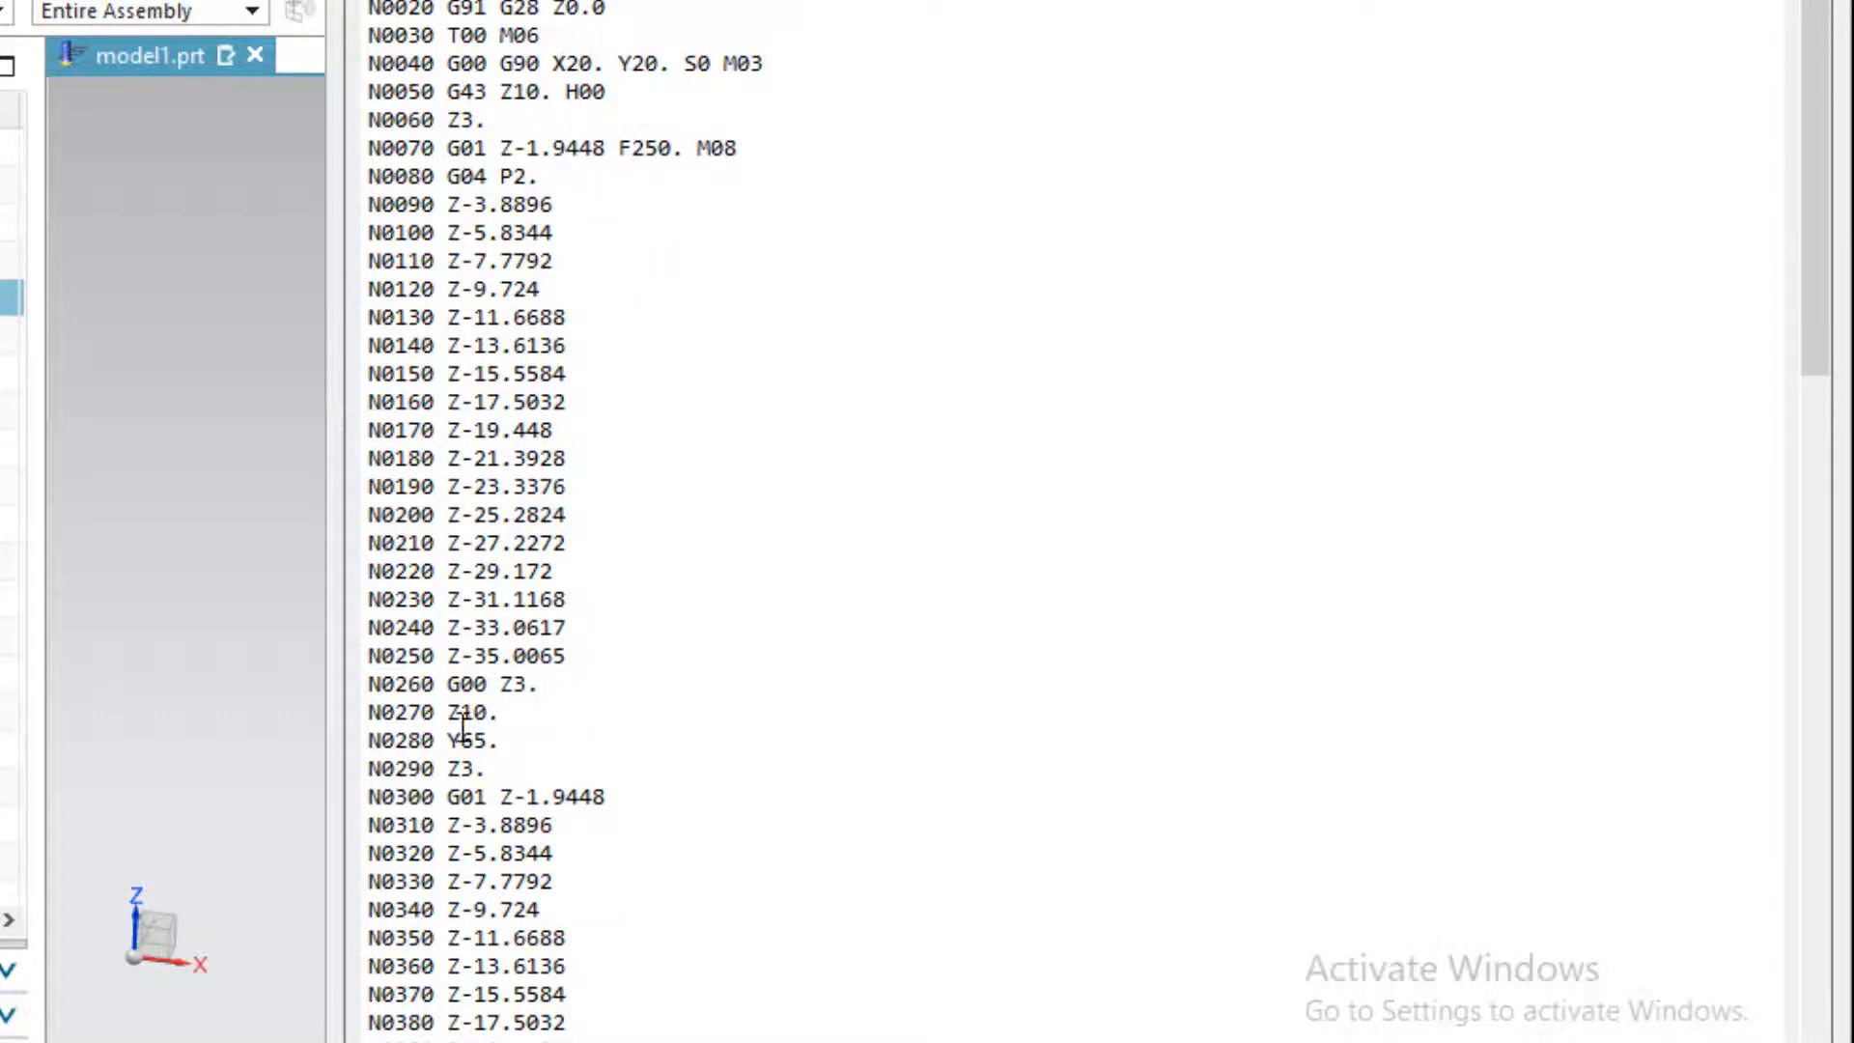
left_click_drag(448, 742, 502, 744)
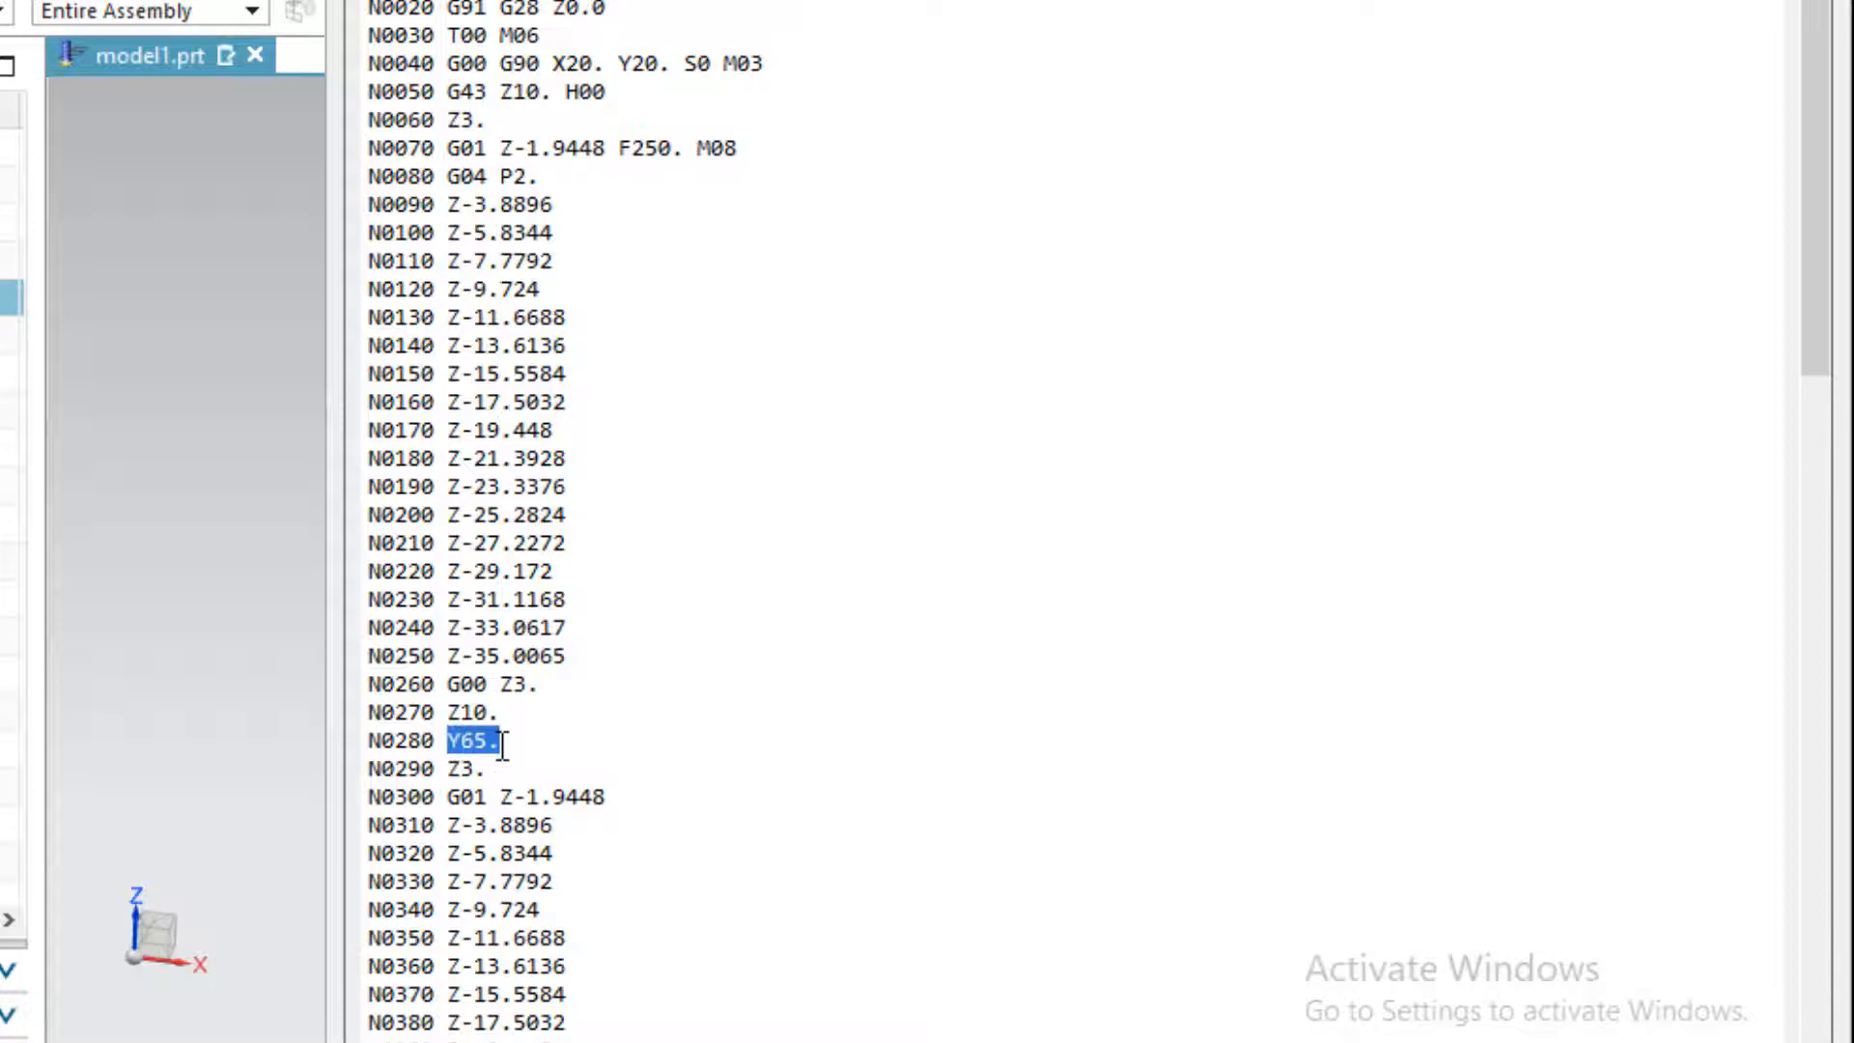
scroll(442, 819, "down", 2)
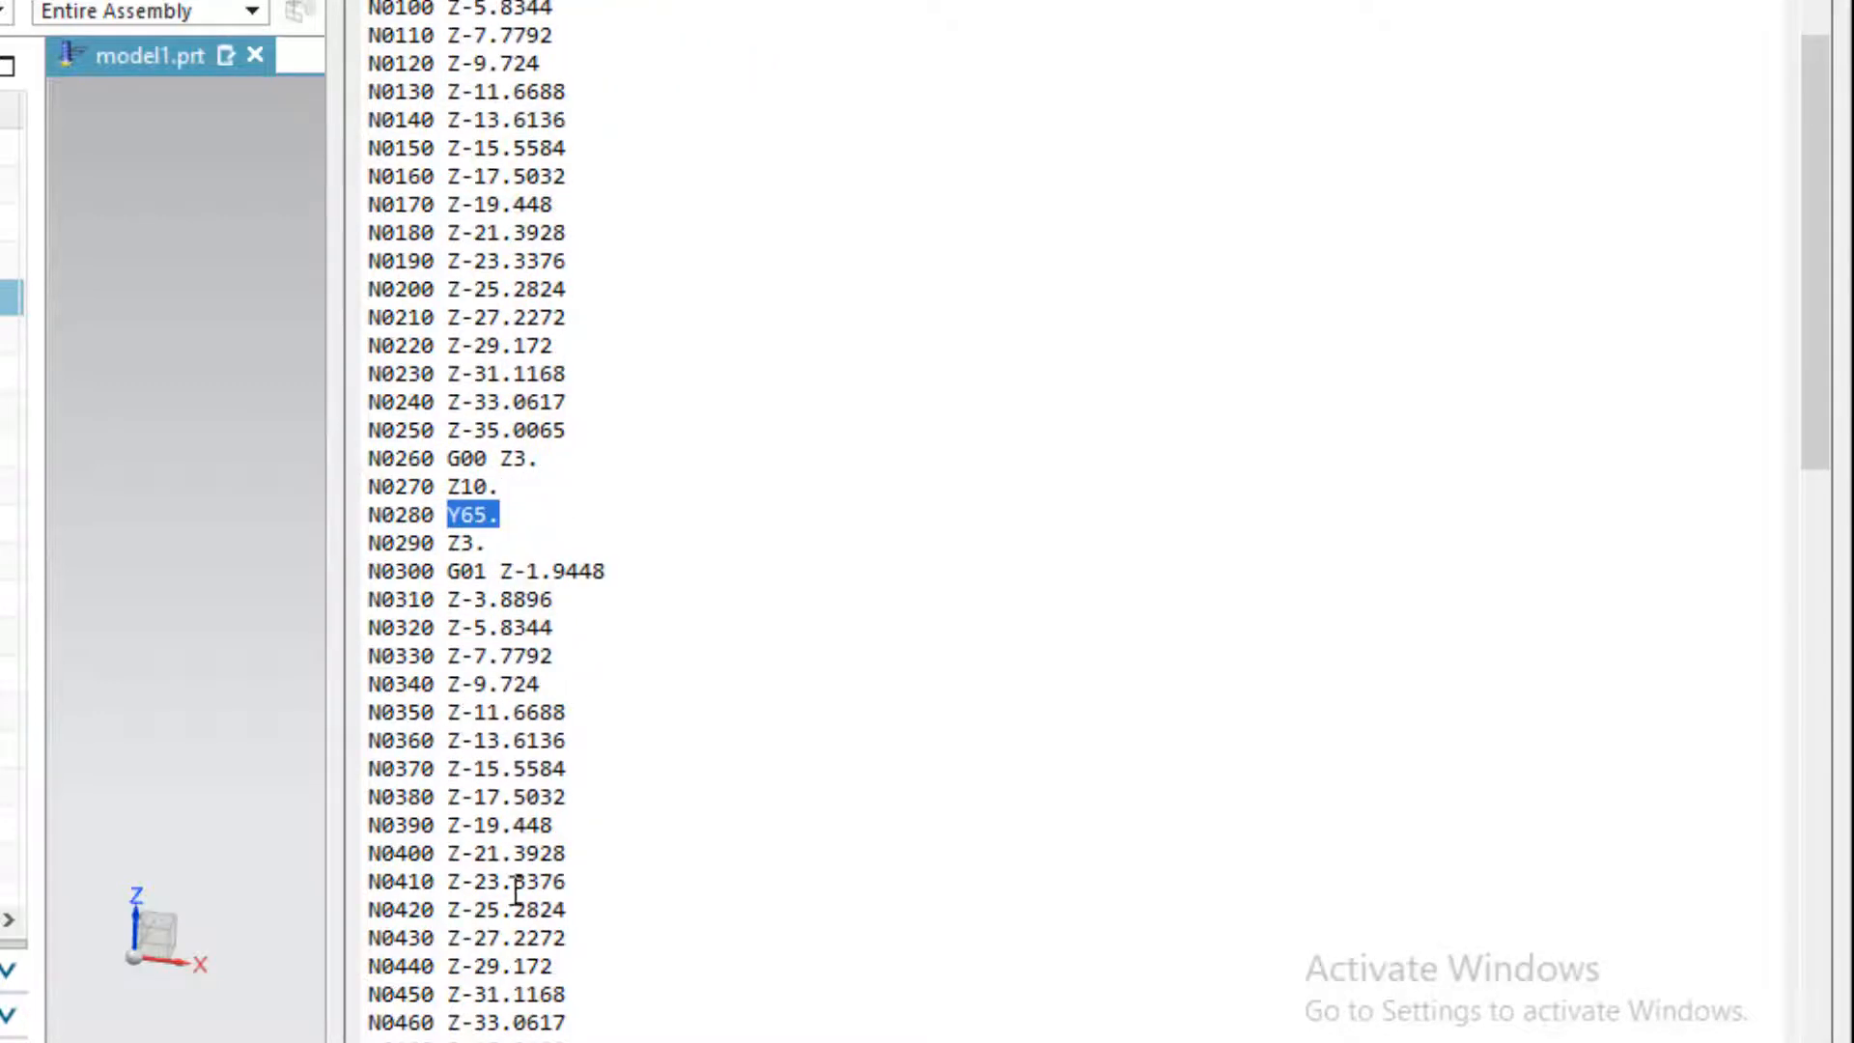
scroll(521, 899, "up", 1)
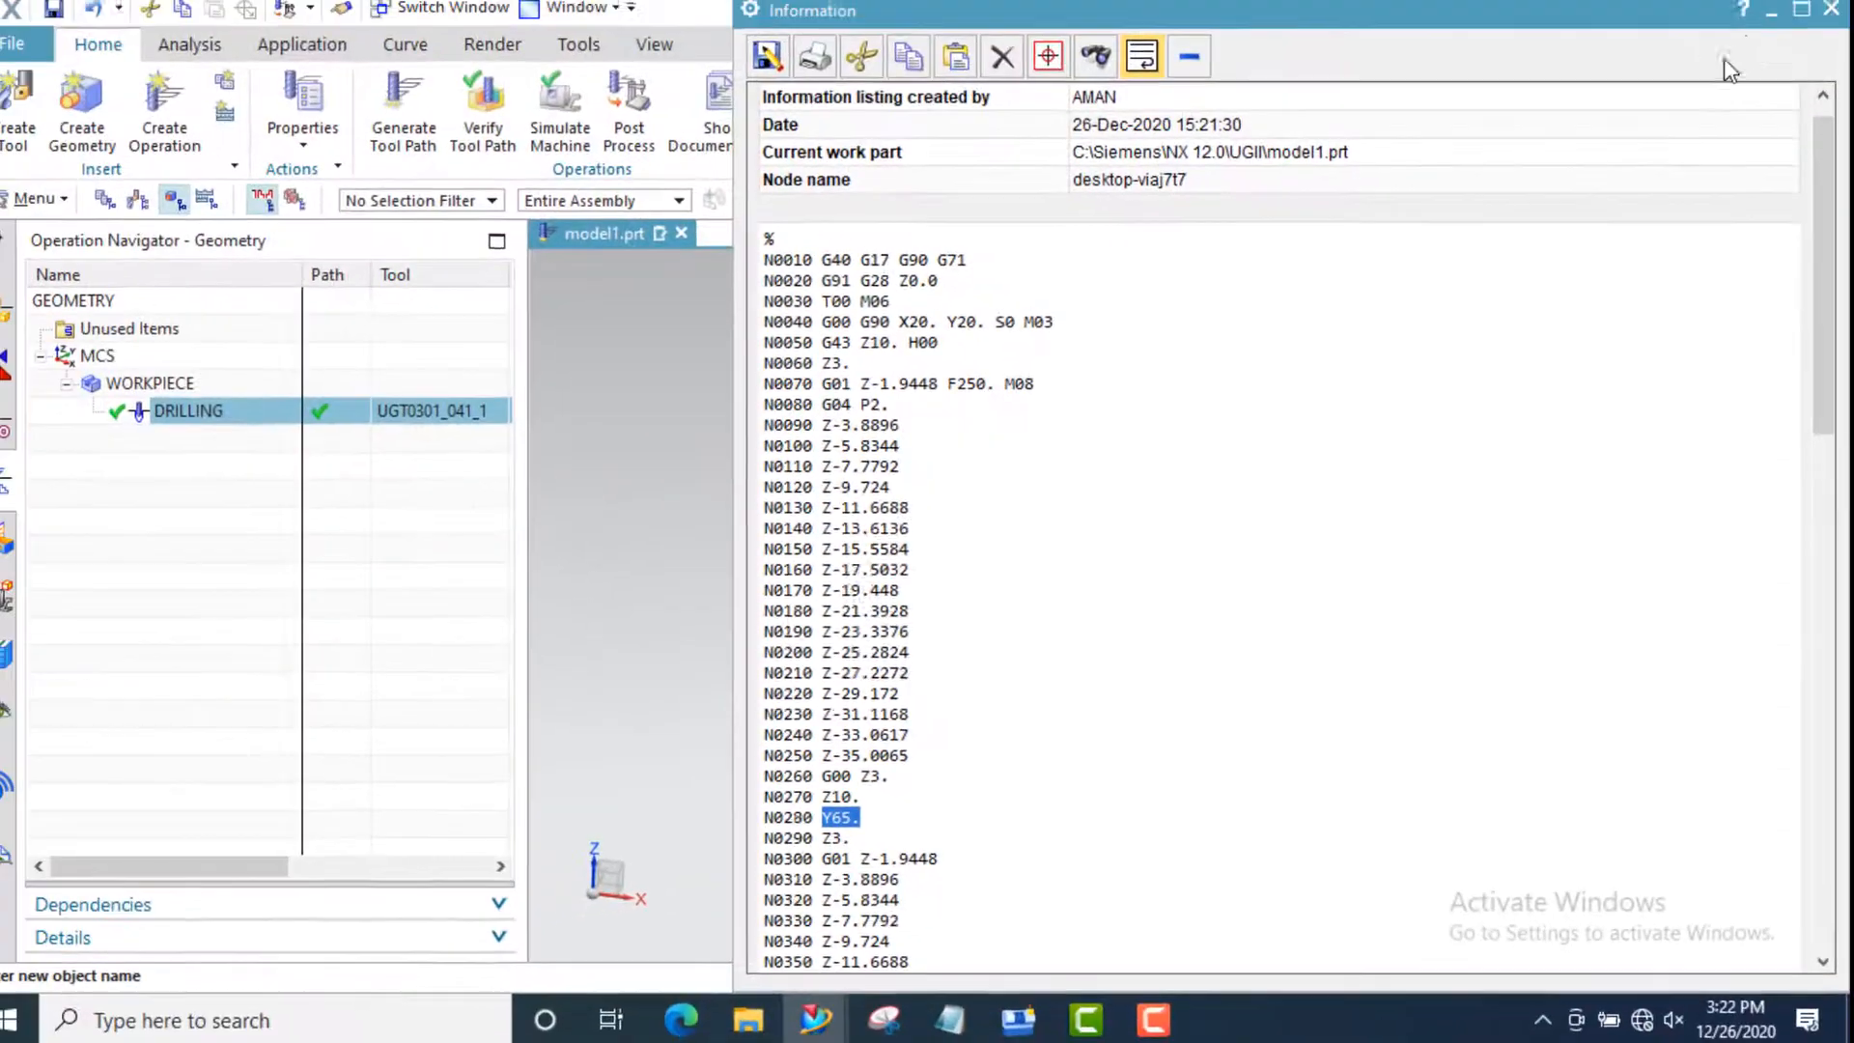
left_click(1772, 19)
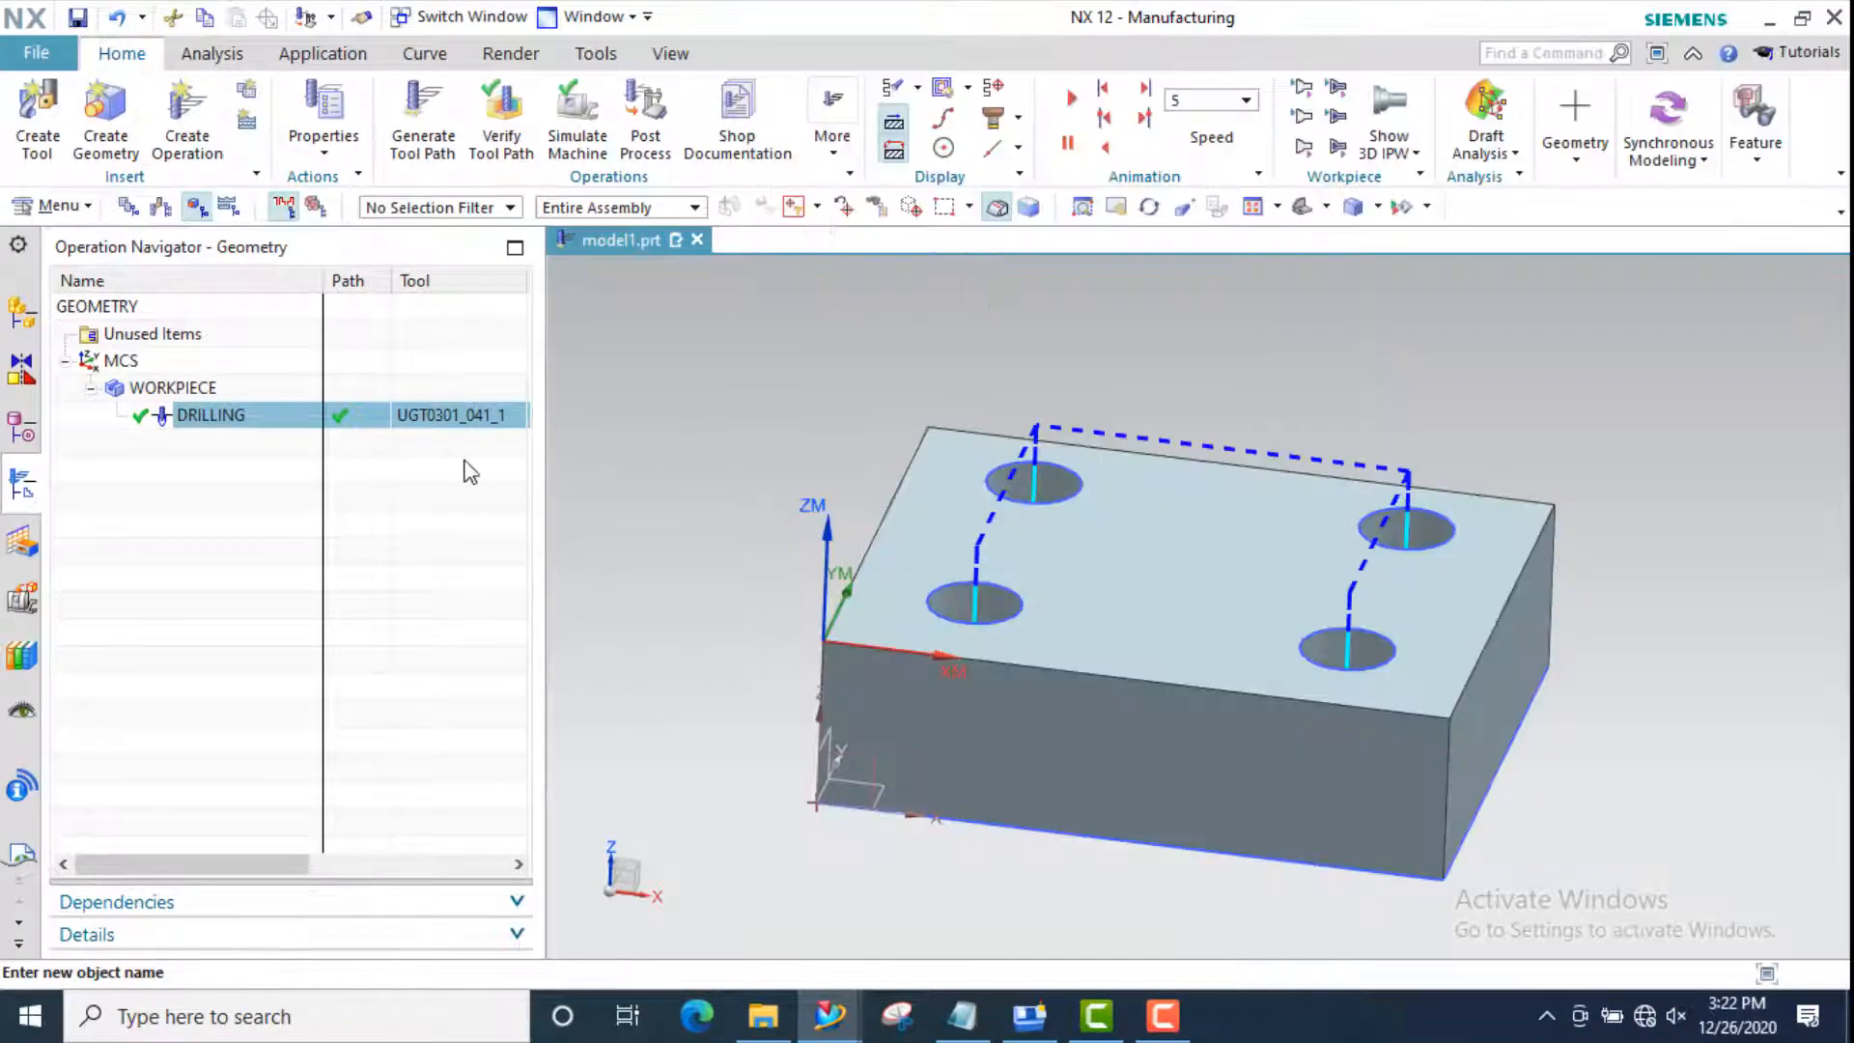
Reopen the DRILLING operation, change its cycle to Interrupted and set the first cut to Distance in the cycle parameters
double_click(451, 425)
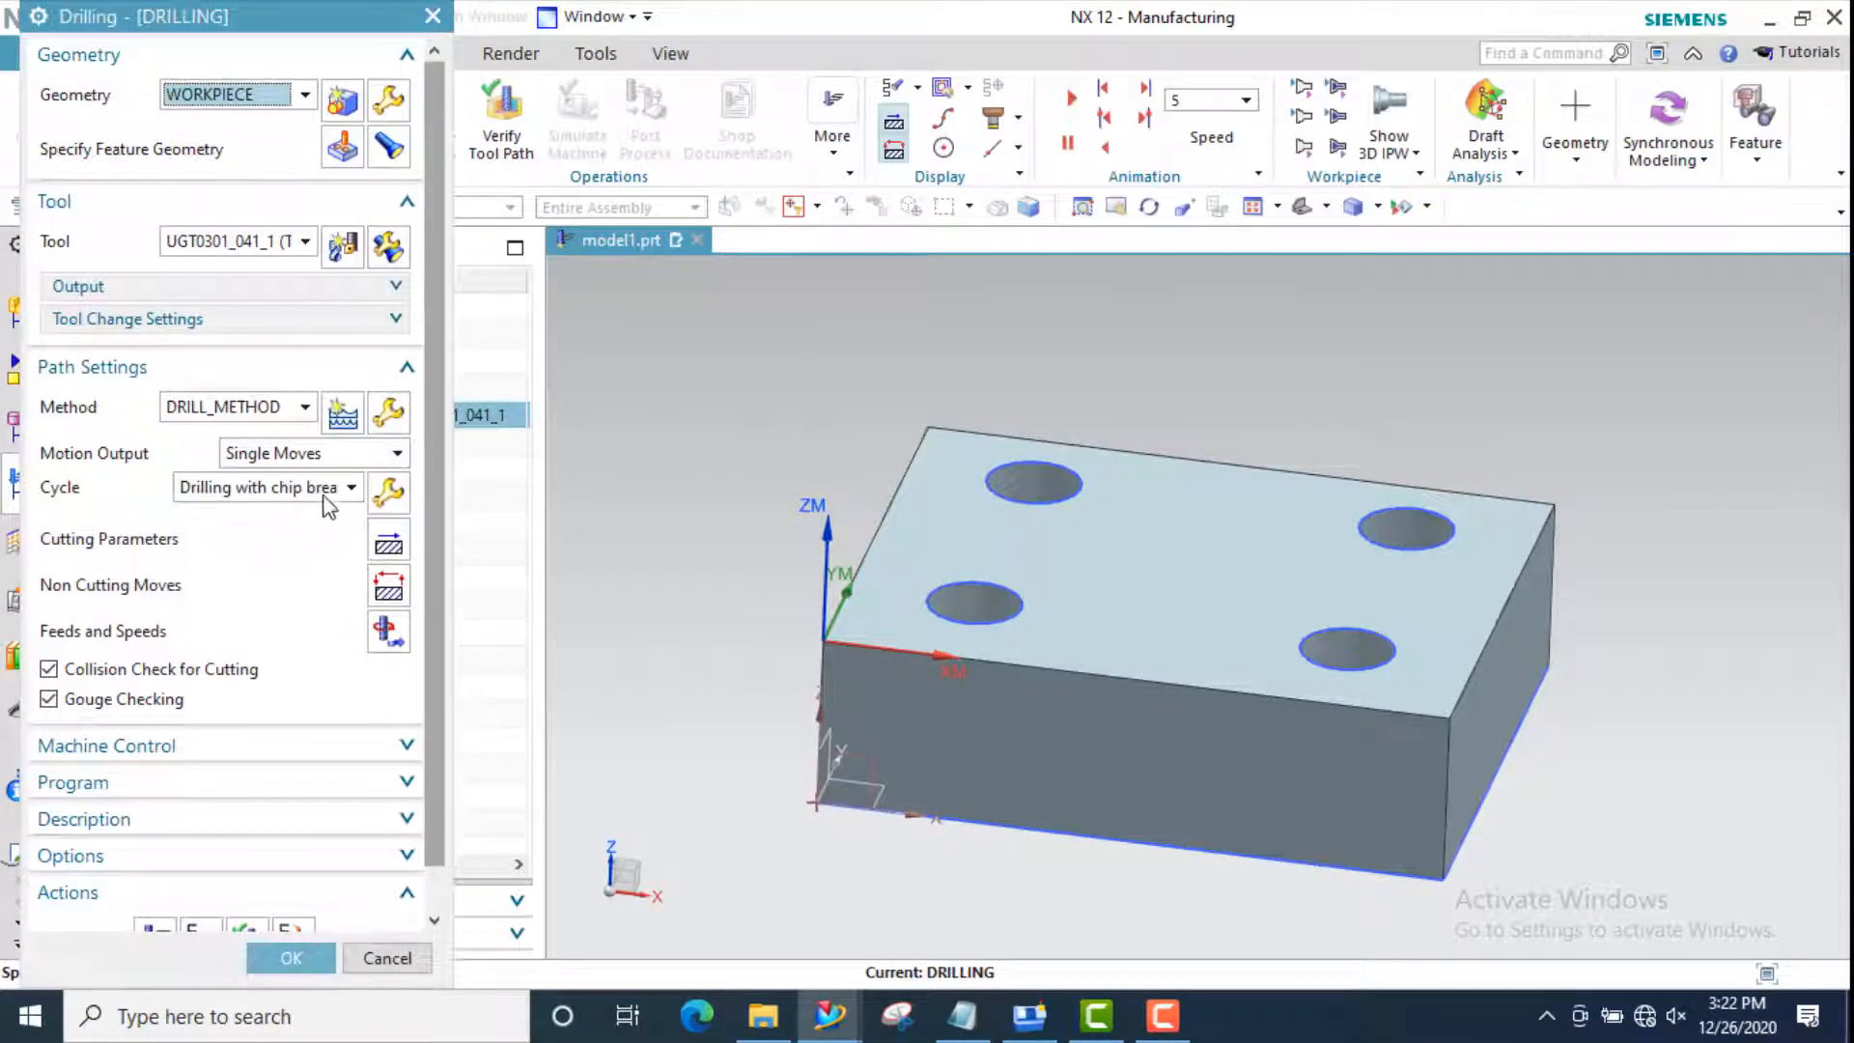
left_click(330, 493)
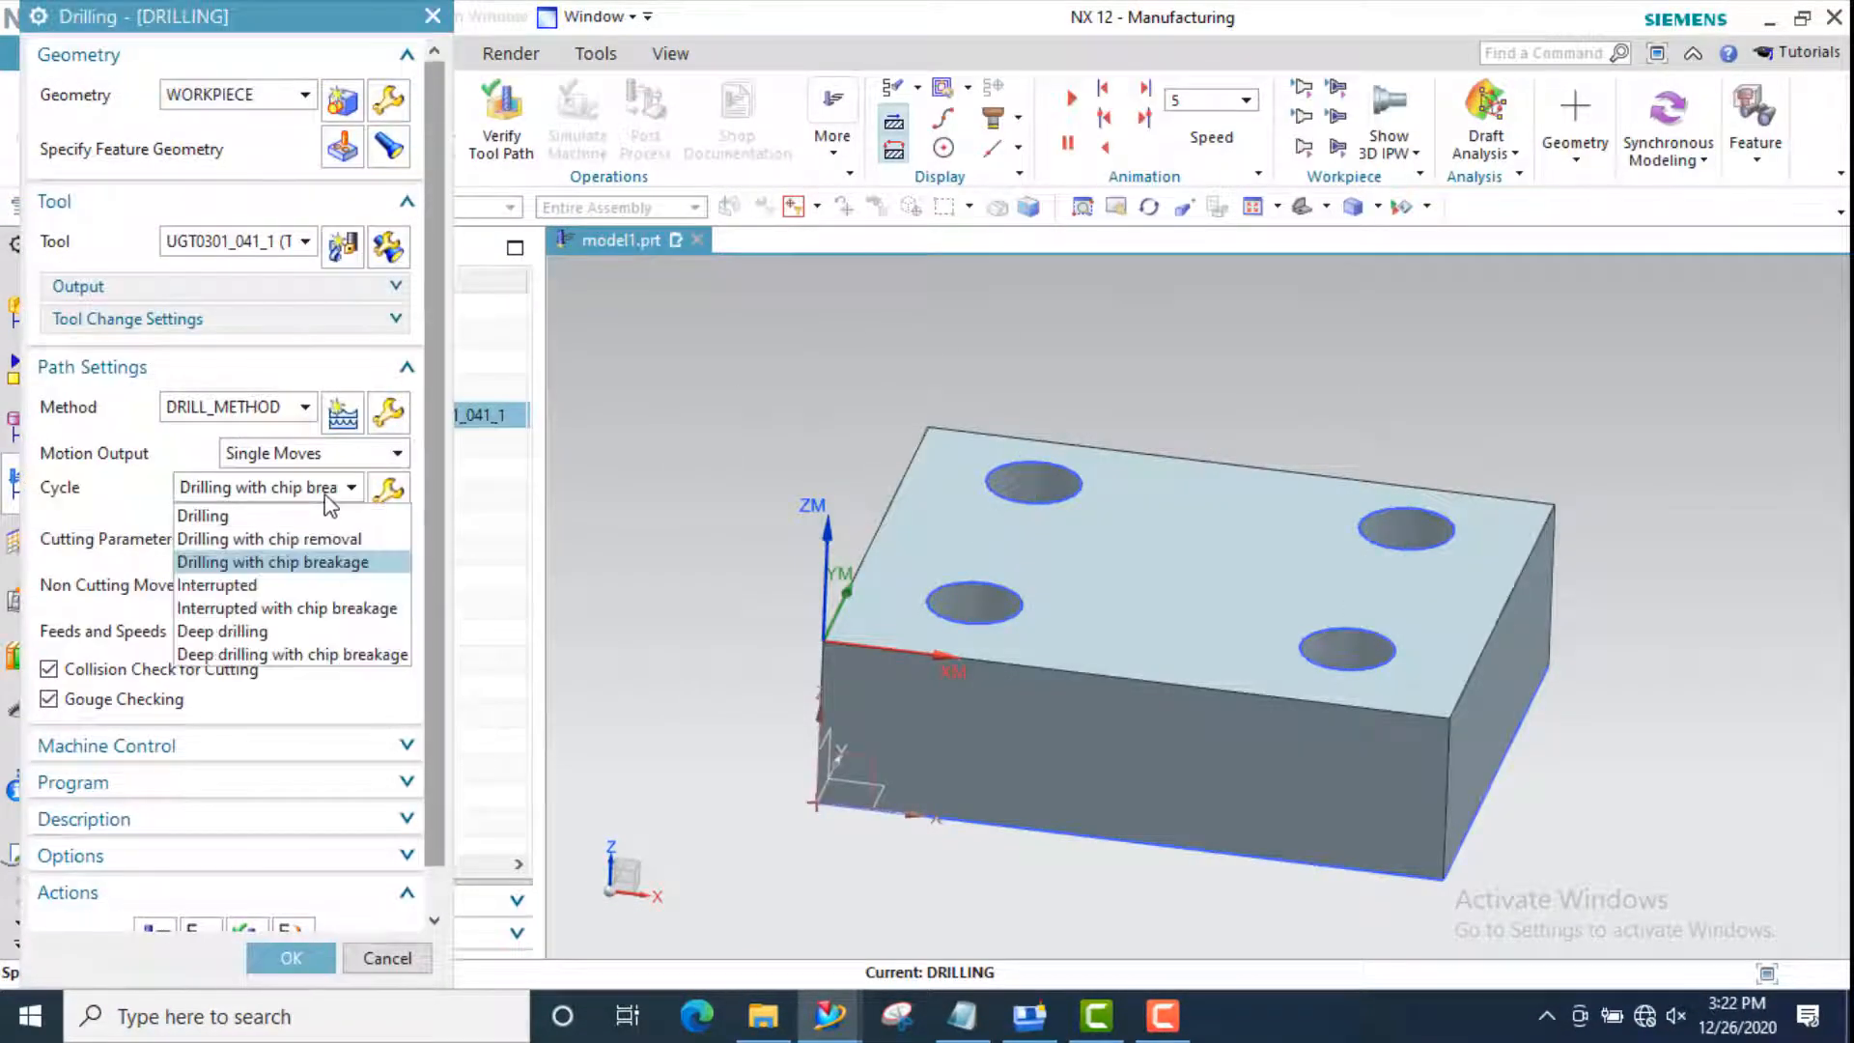
left_click(215, 586)
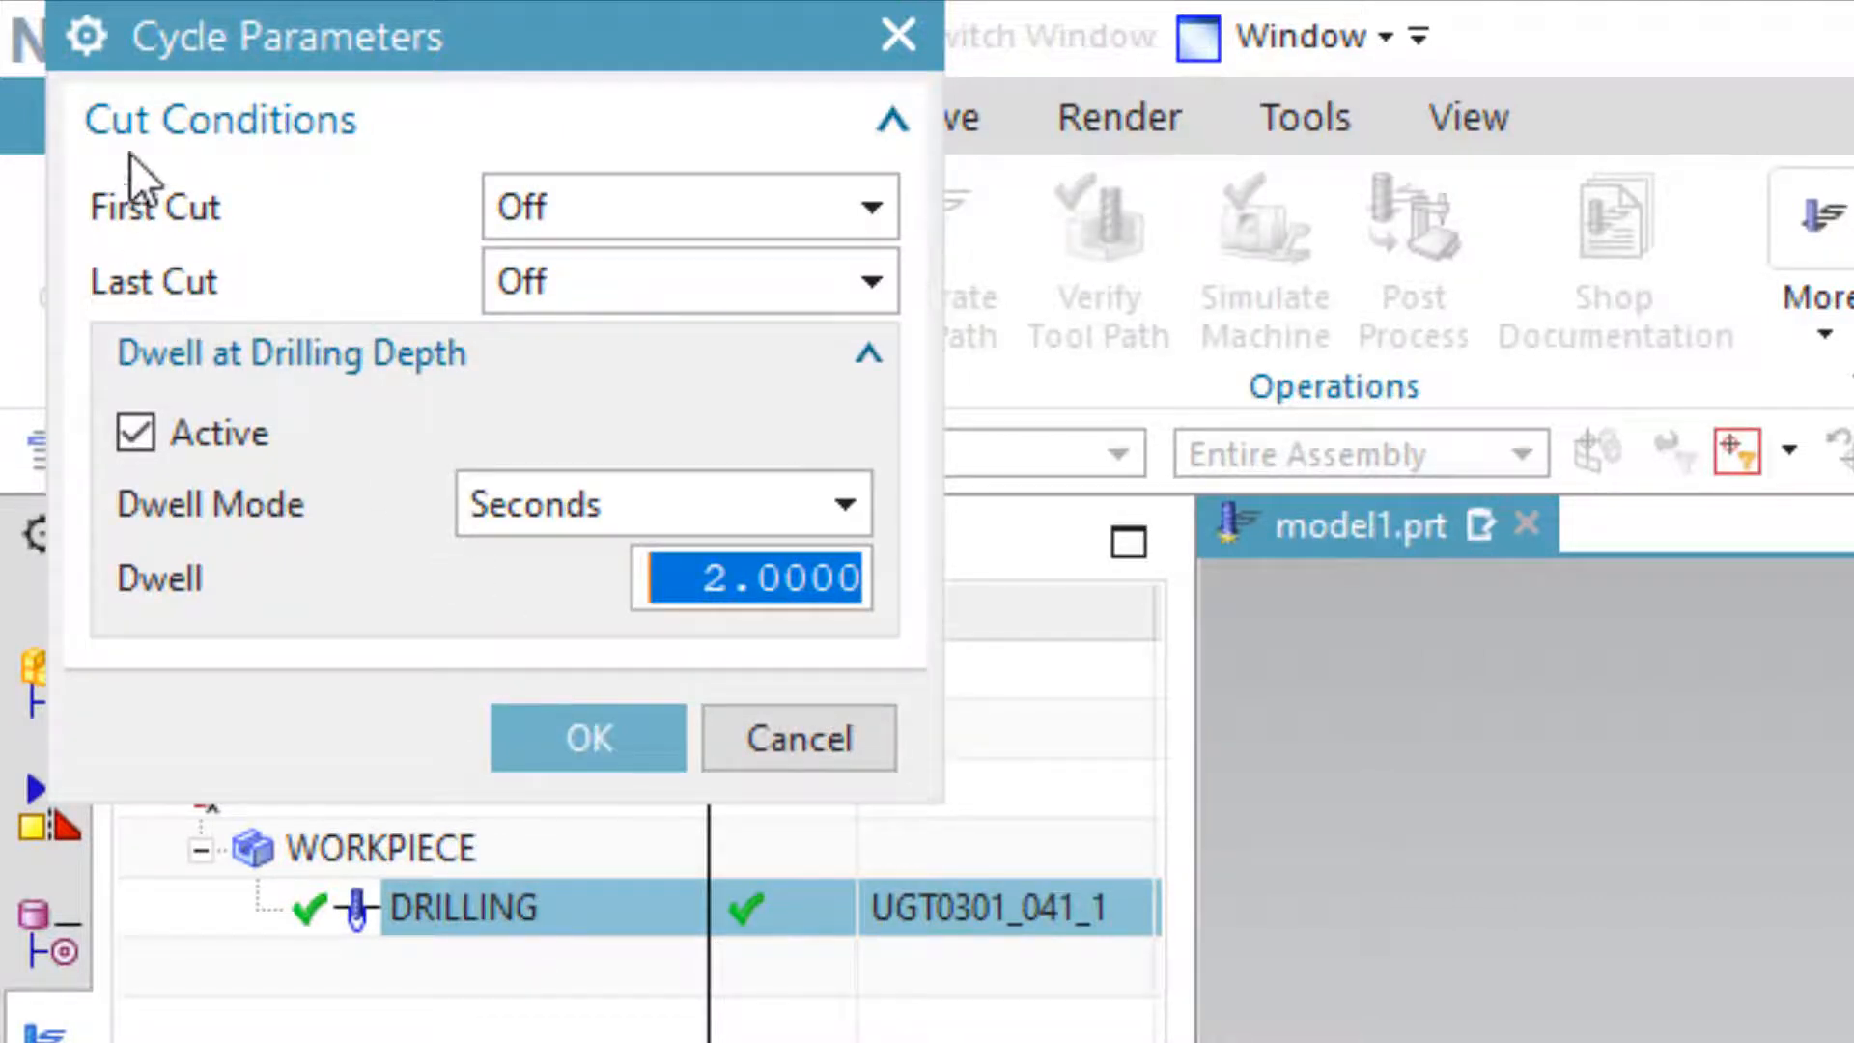
left_click(558, 218)
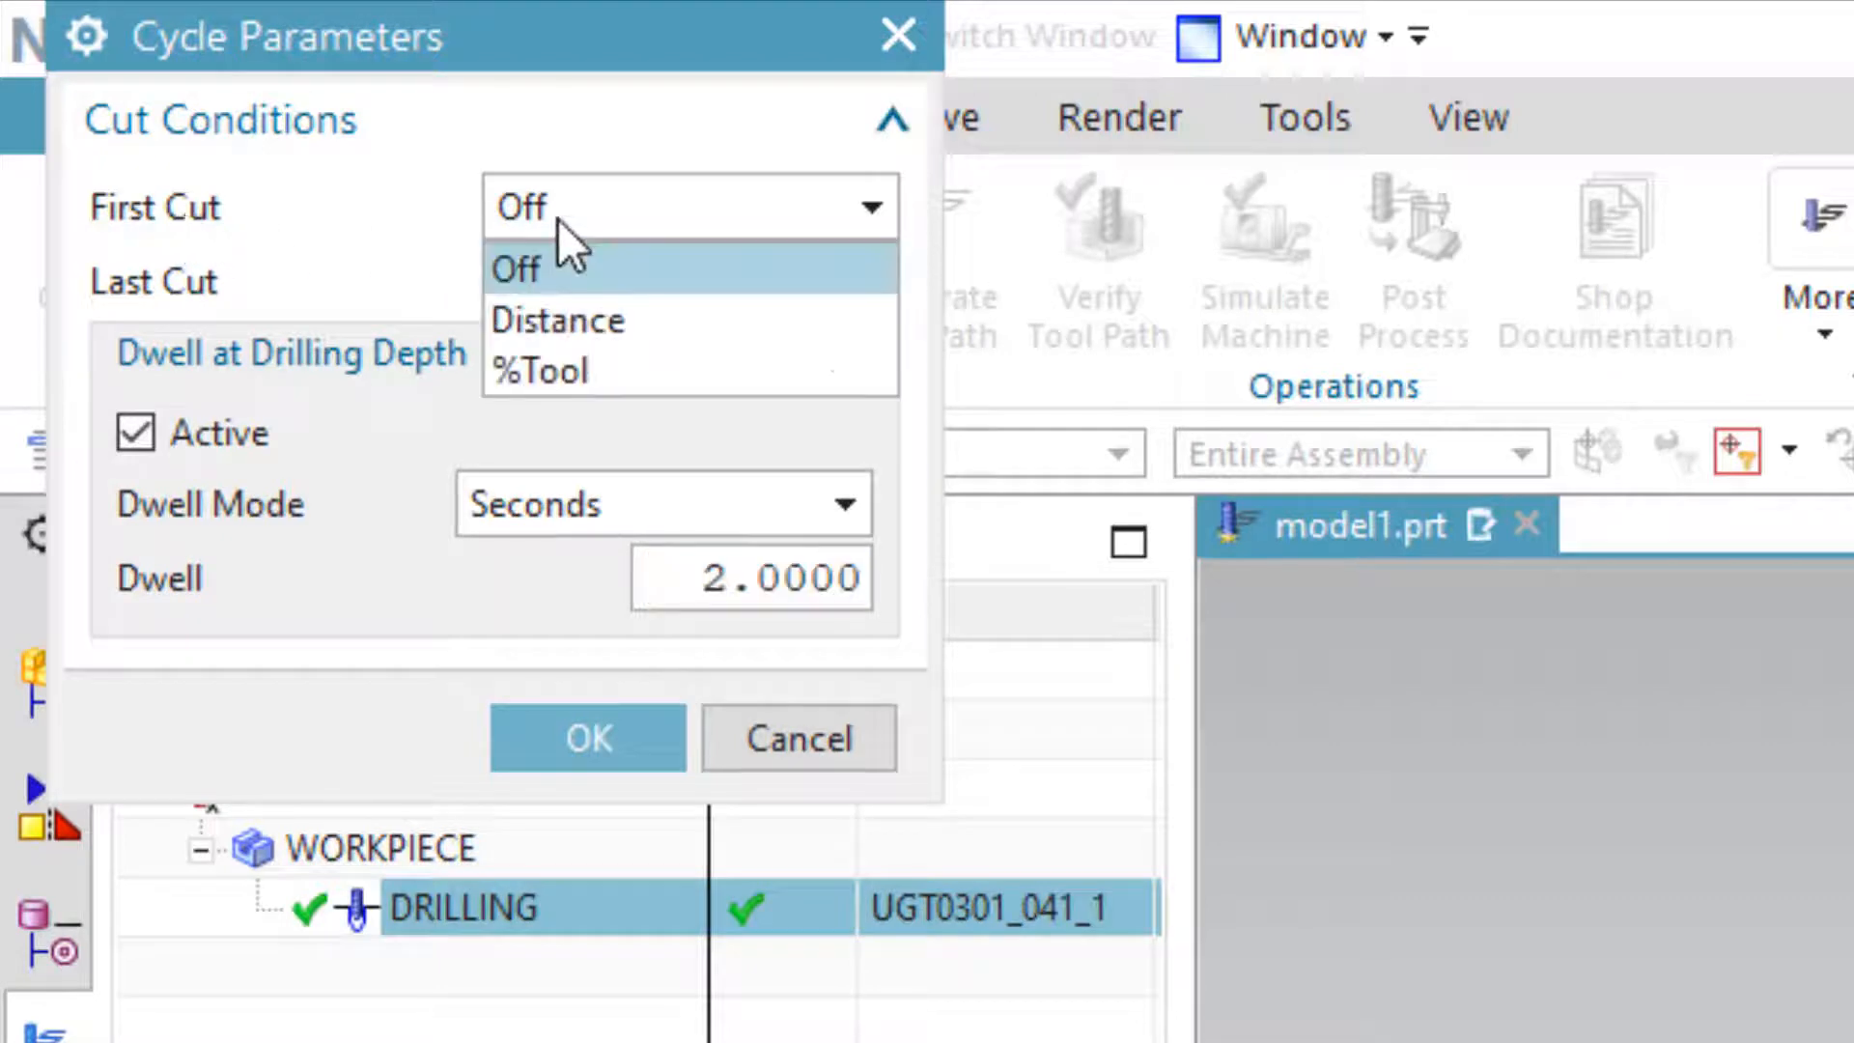
left_click(572, 307)
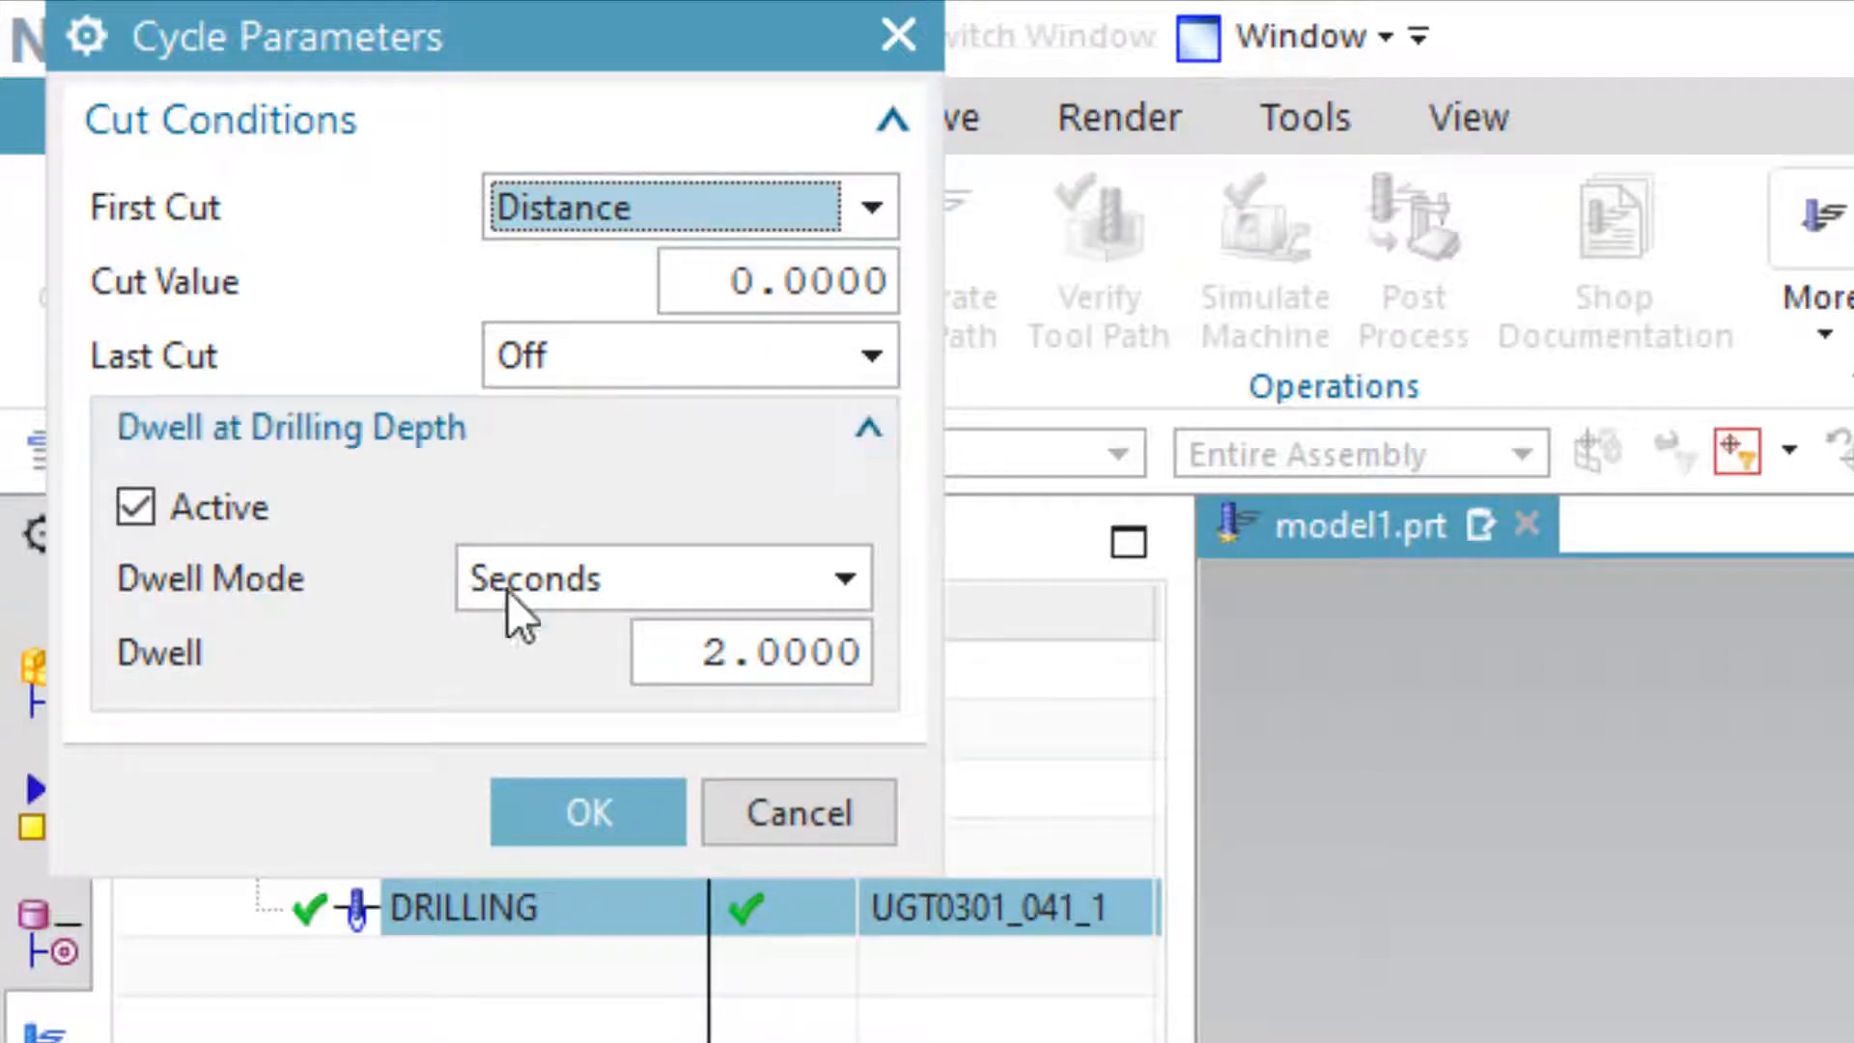
left_click(572, 817)
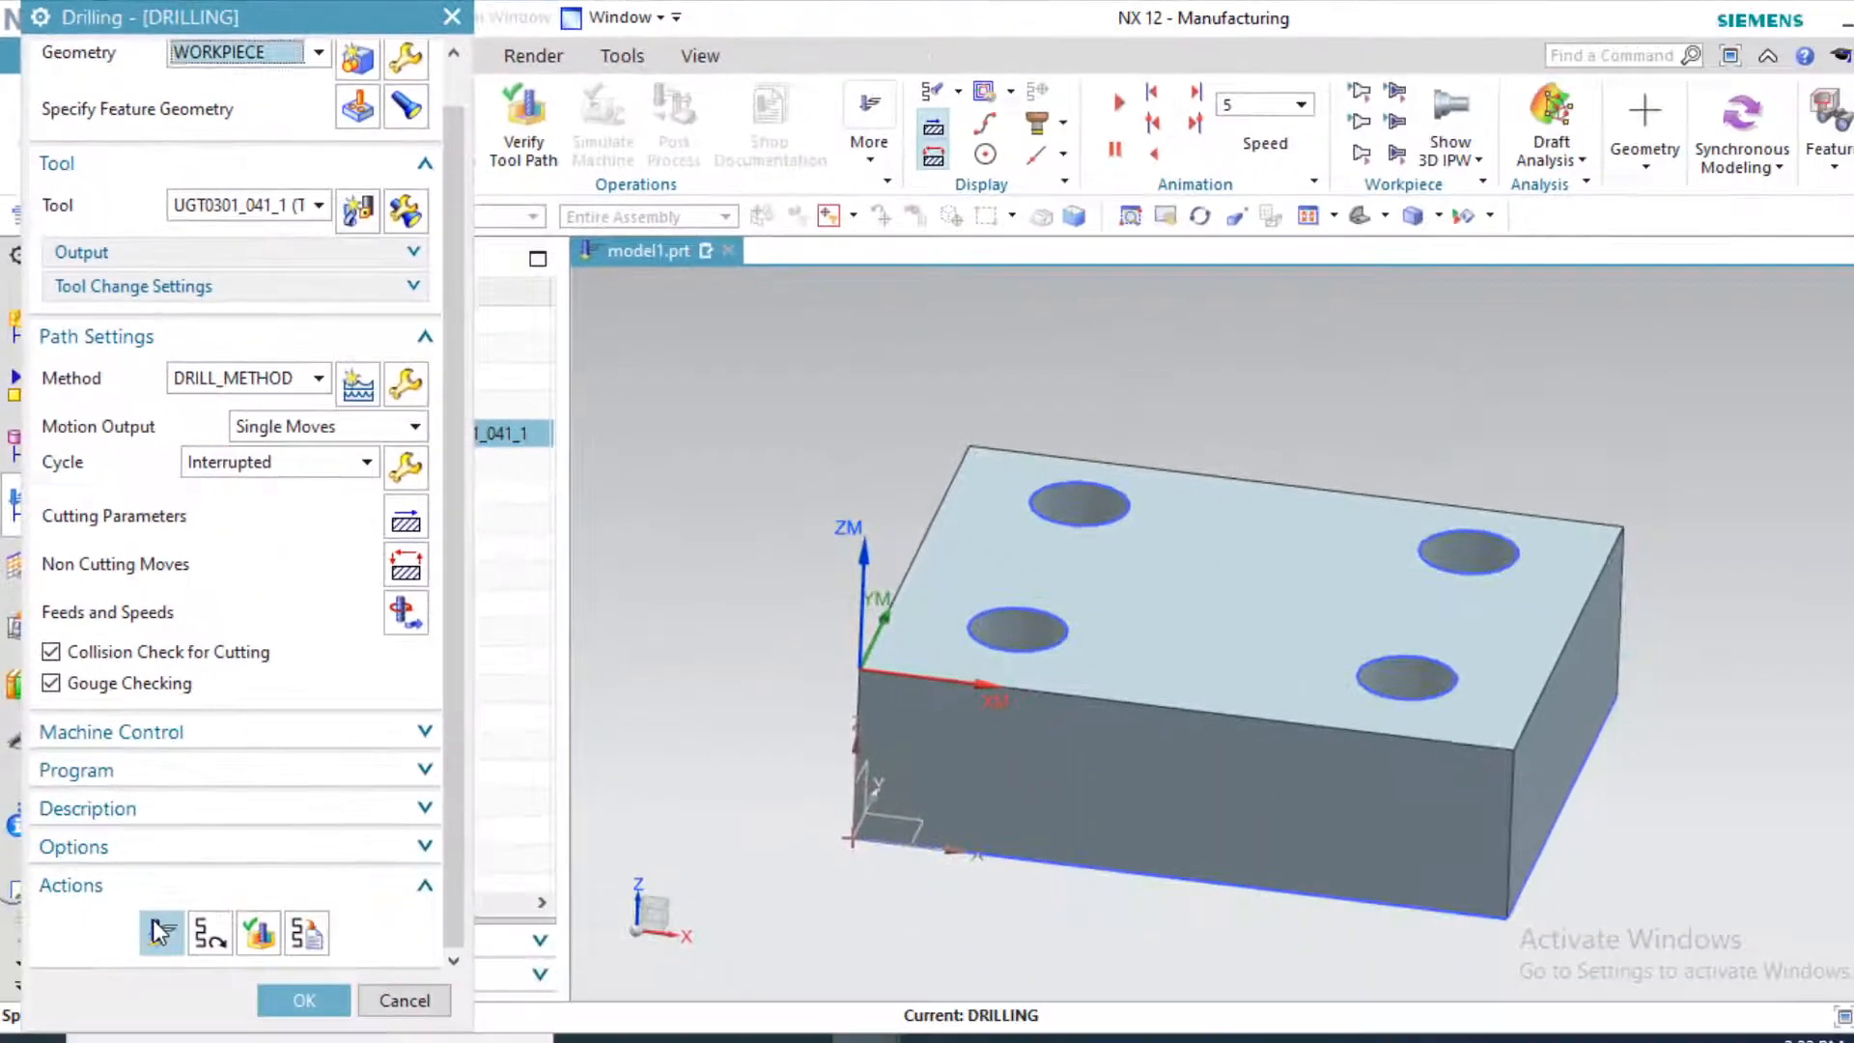
Generate the interrupted drilling tool path, play its 3D Dynamic verification and close the visualization
left_click(159, 932)
scroll(300, 734, "down", 1)
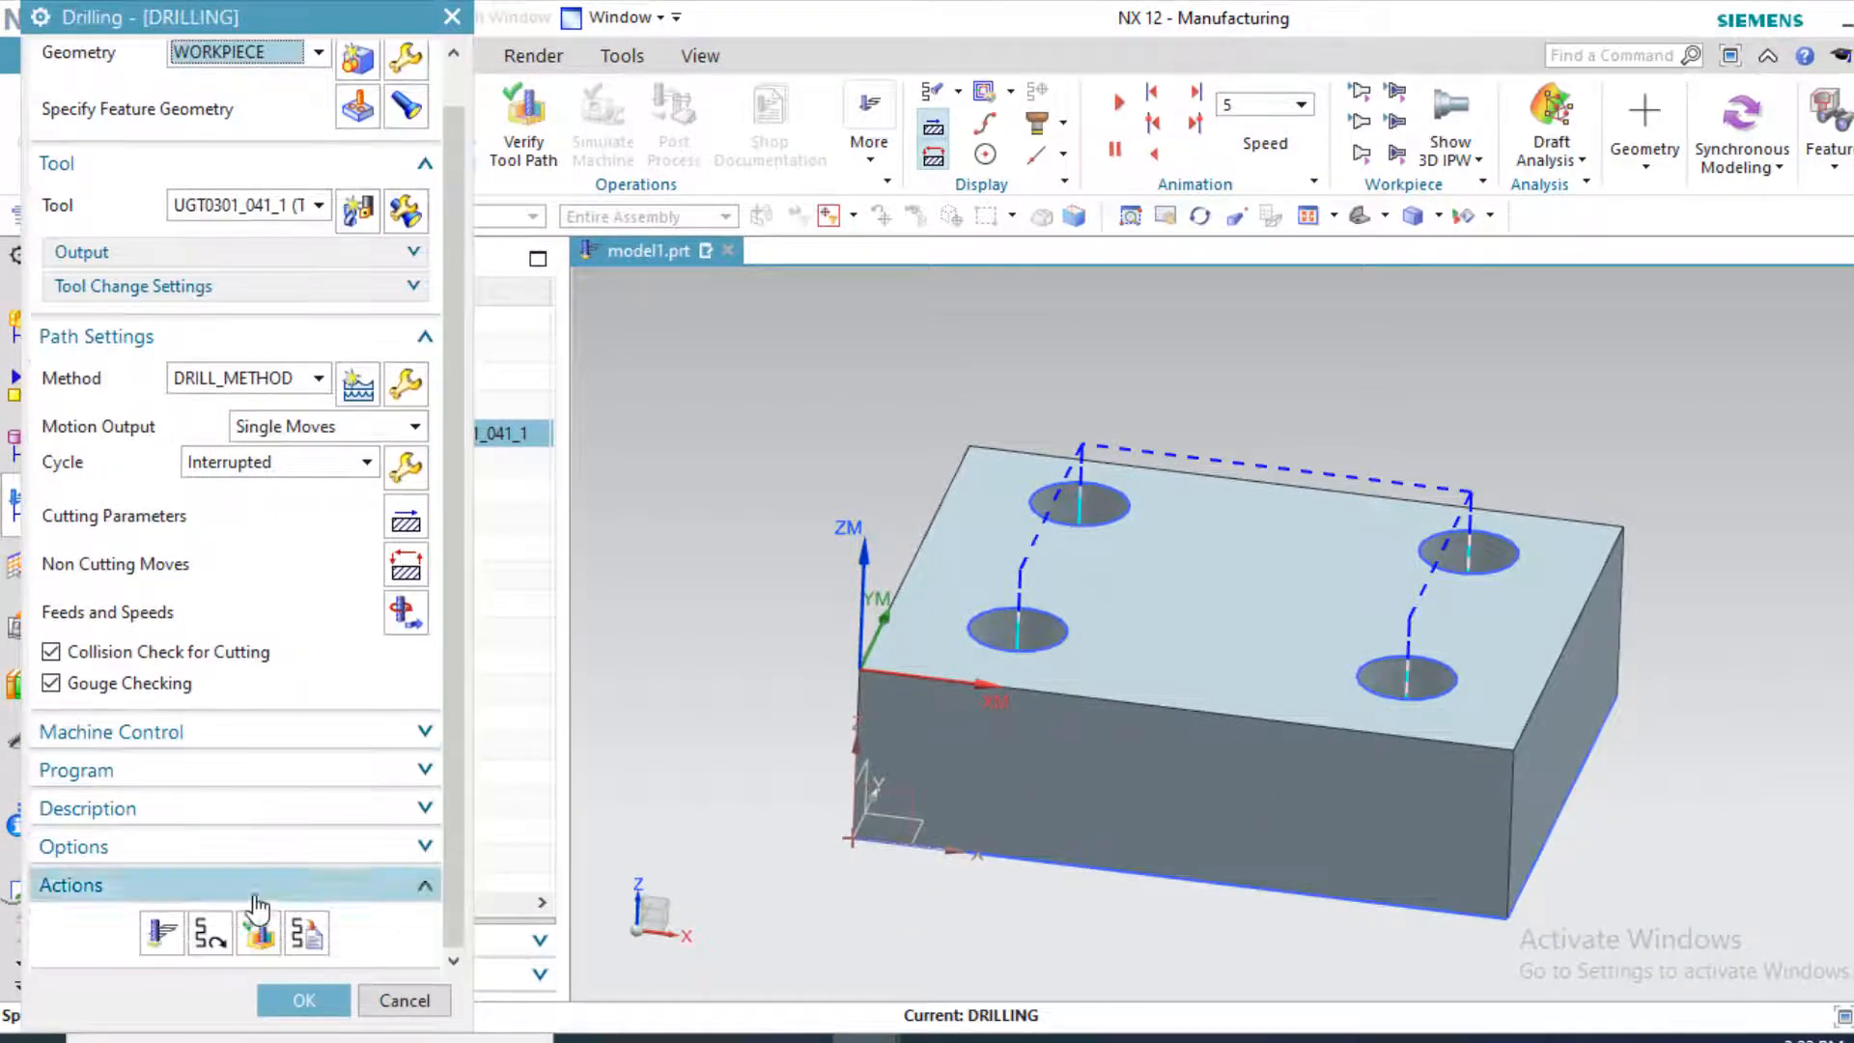
left_click(257, 935)
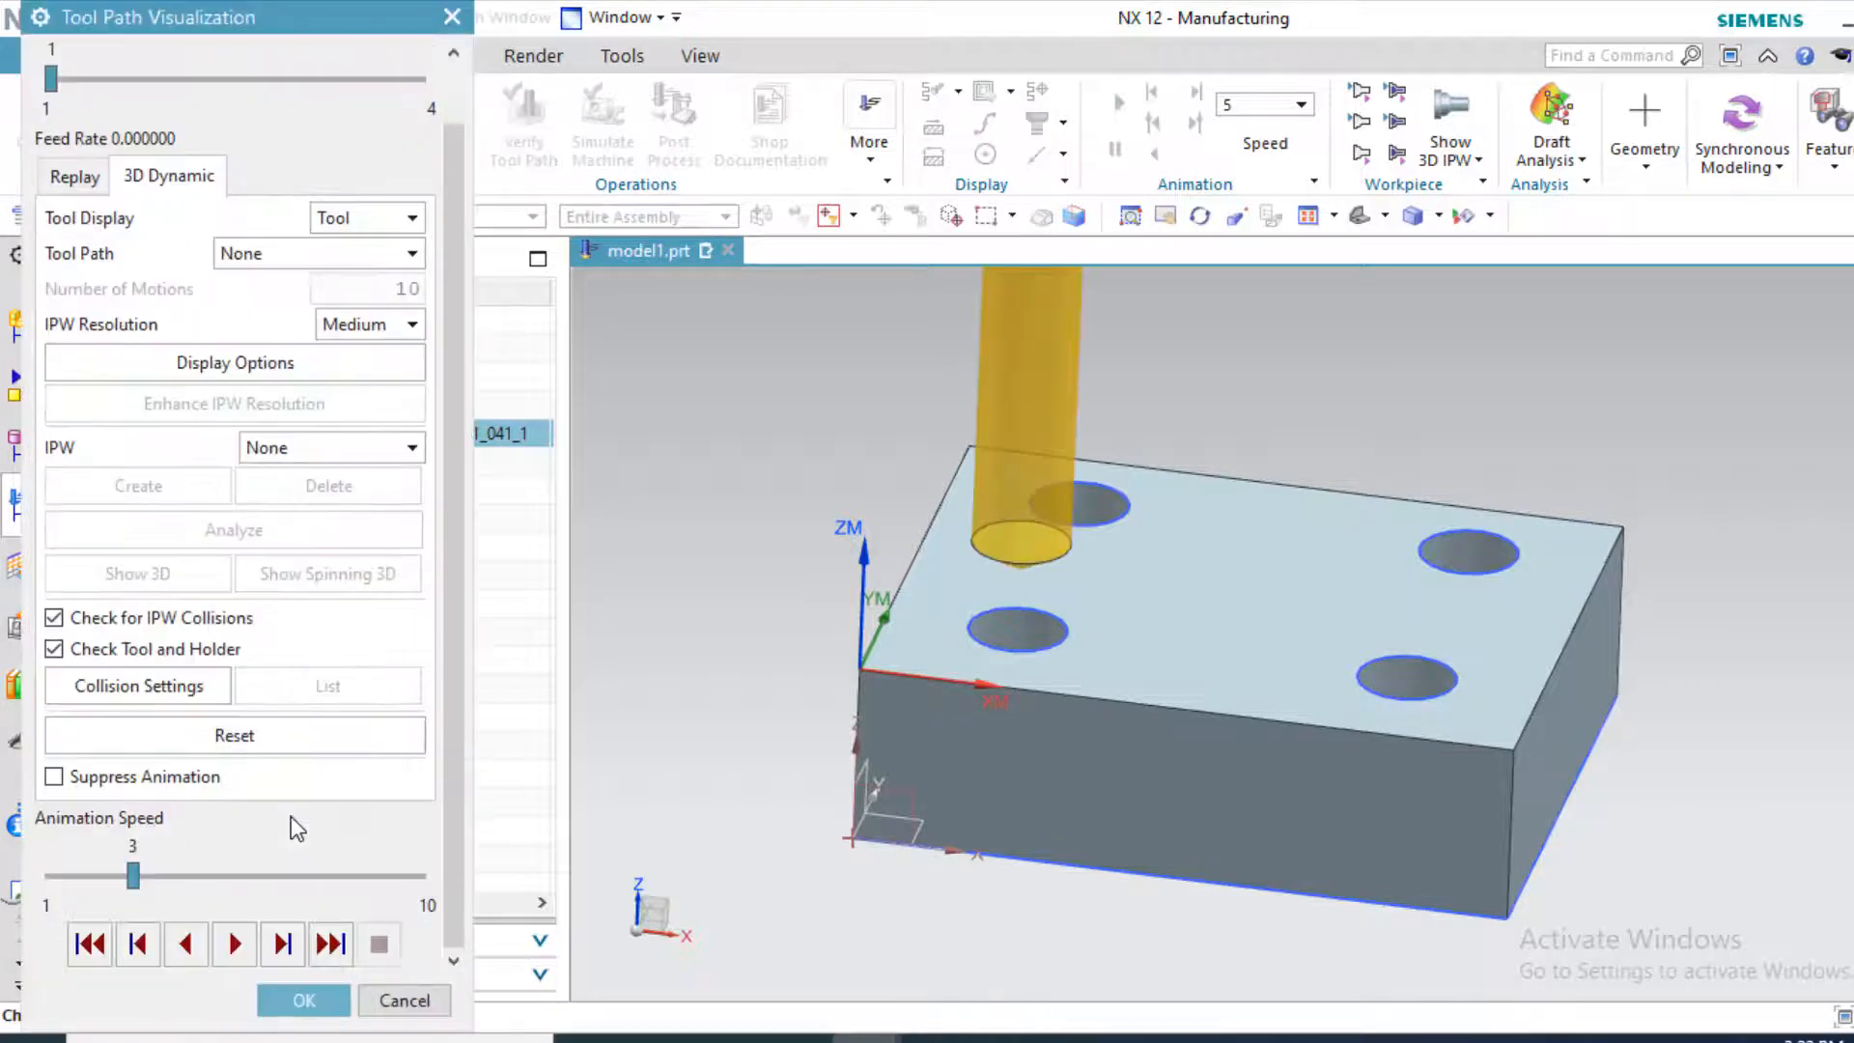
left_click(235, 943)
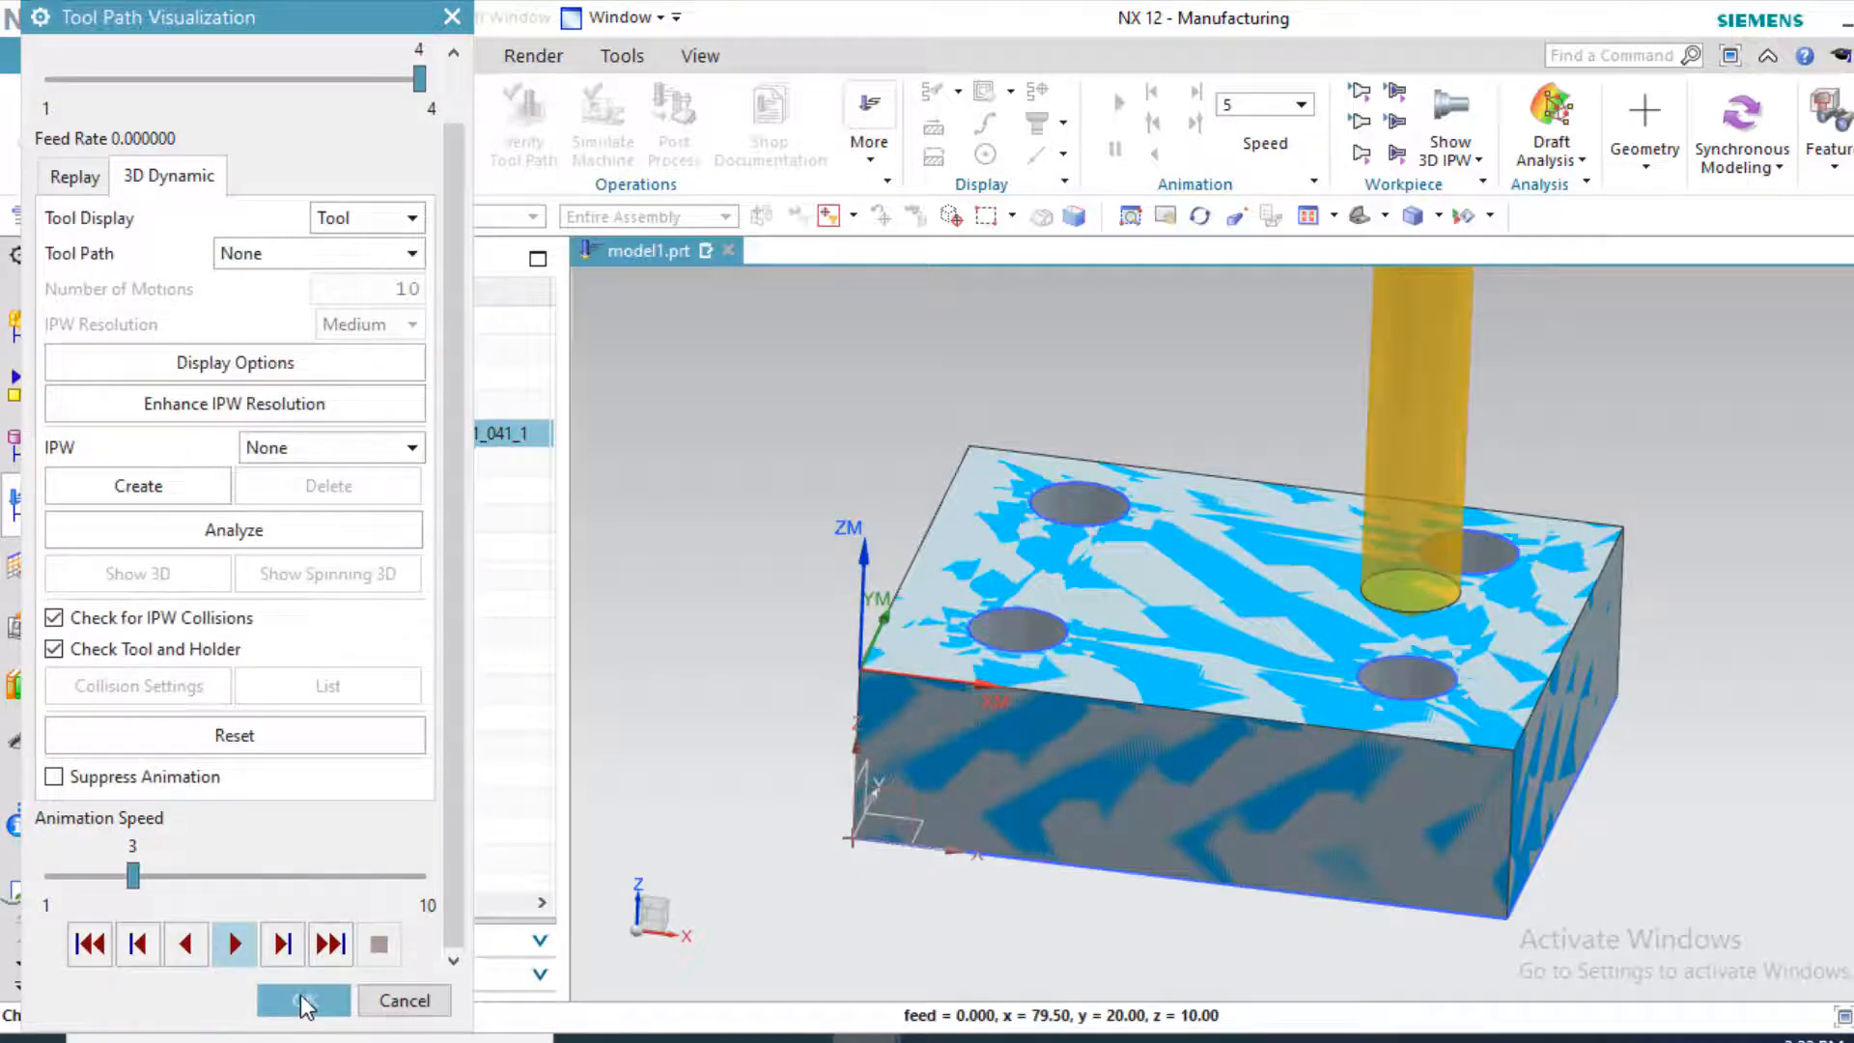
left_click(303, 1003)
Accept the interrupted DRILLING operation and postprocess it with MILL_3_AXIS in Metric/PART units, overwriting model1.ptp and closing the code listing
left_click(298, 999)
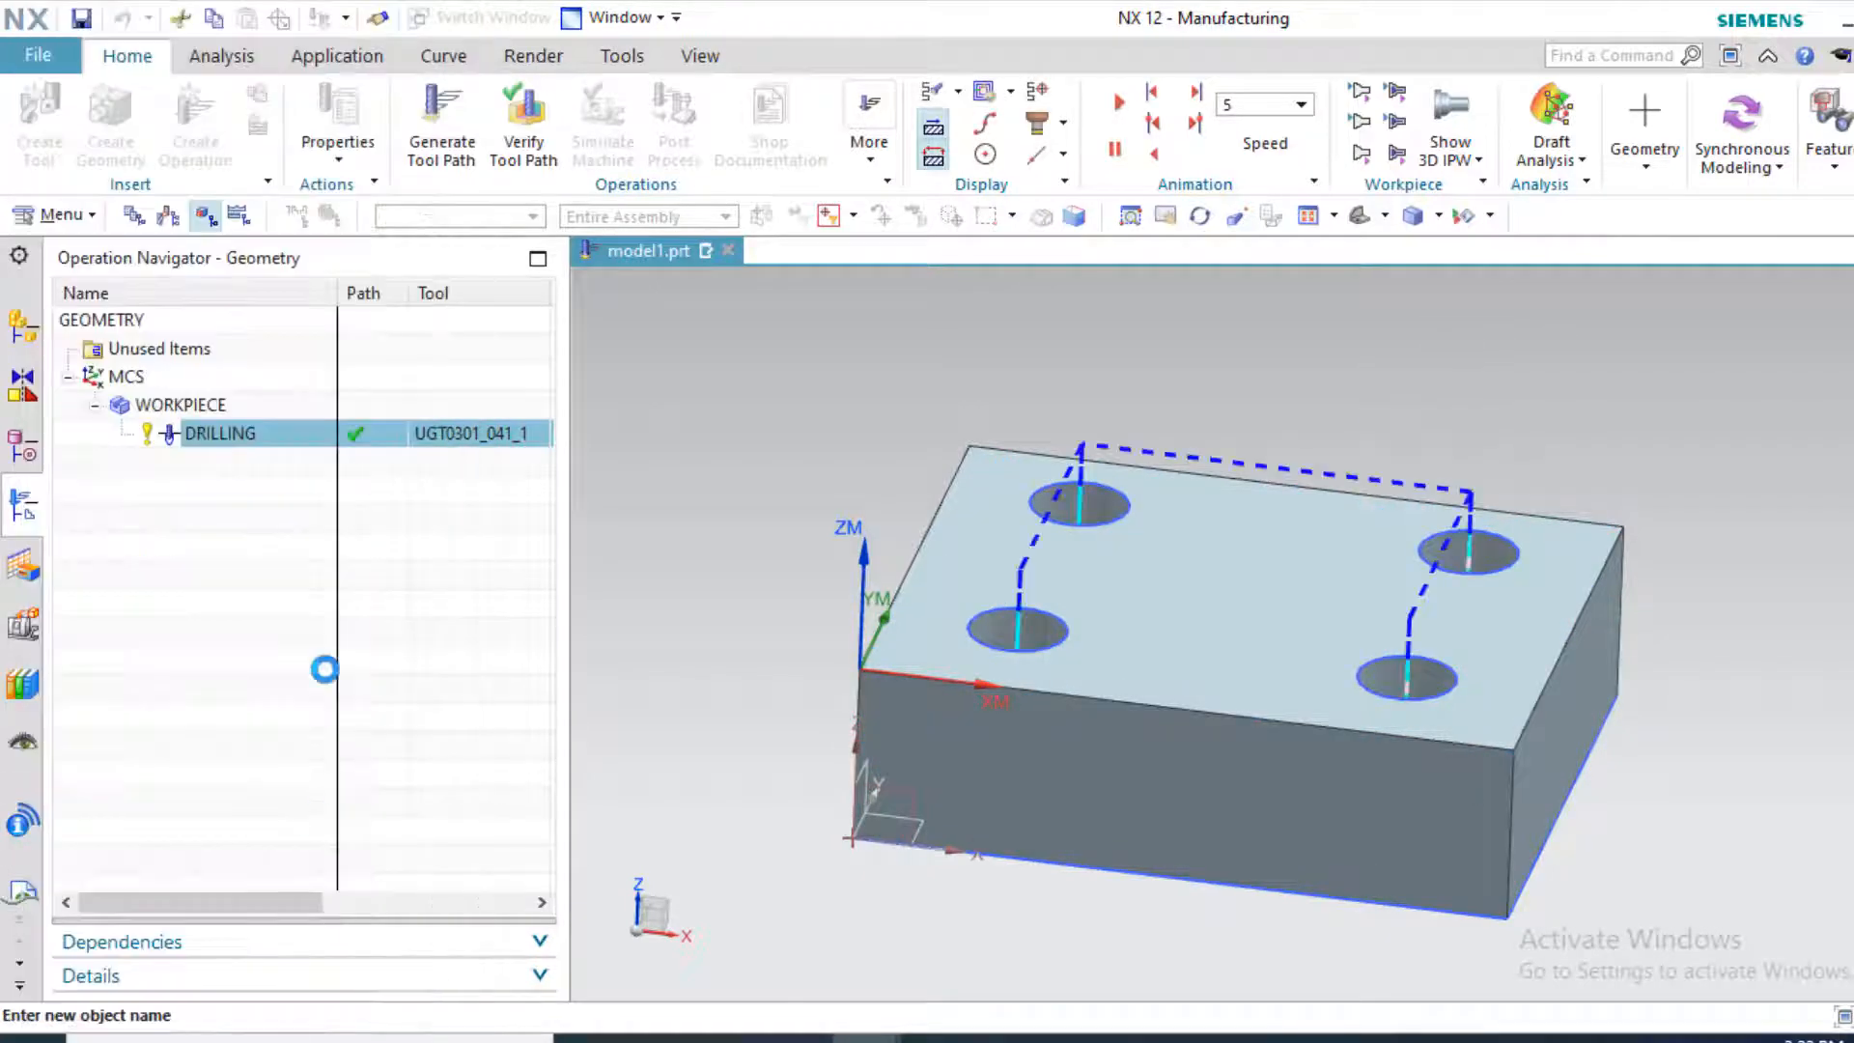
left_click(674, 120)
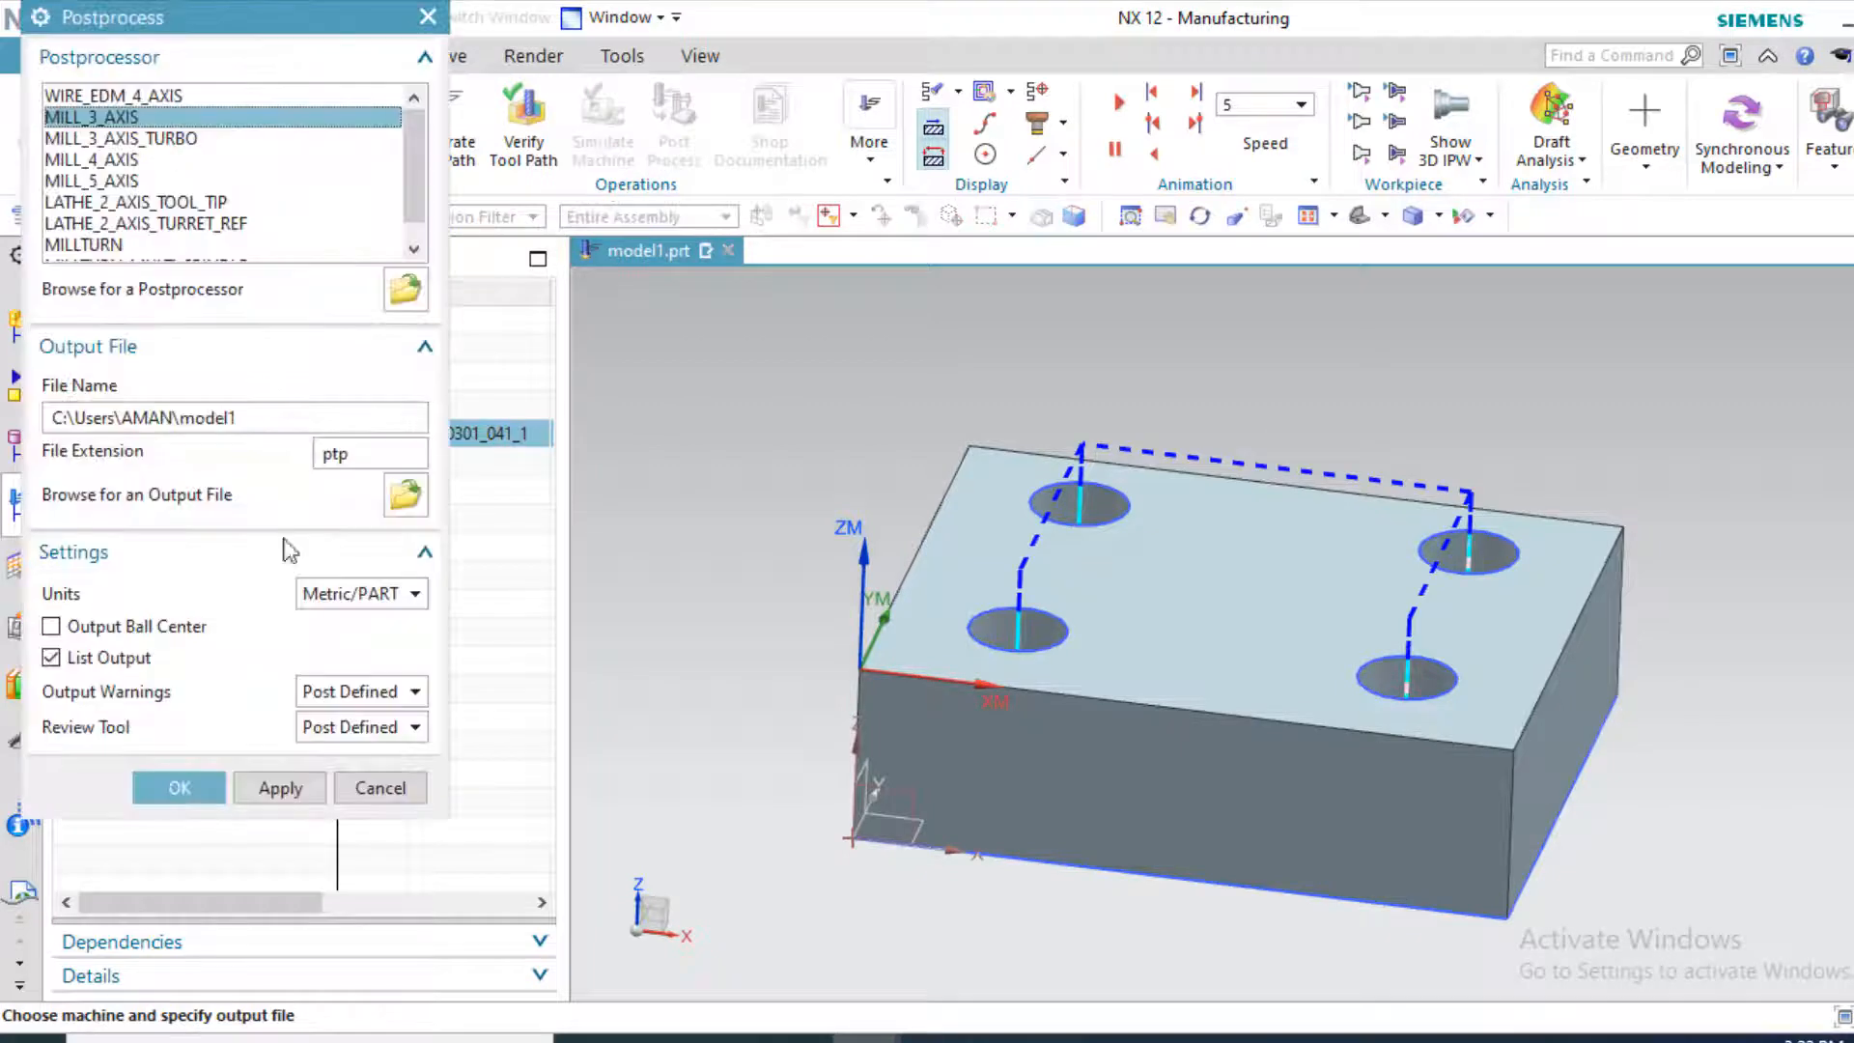
left_click(189, 790)
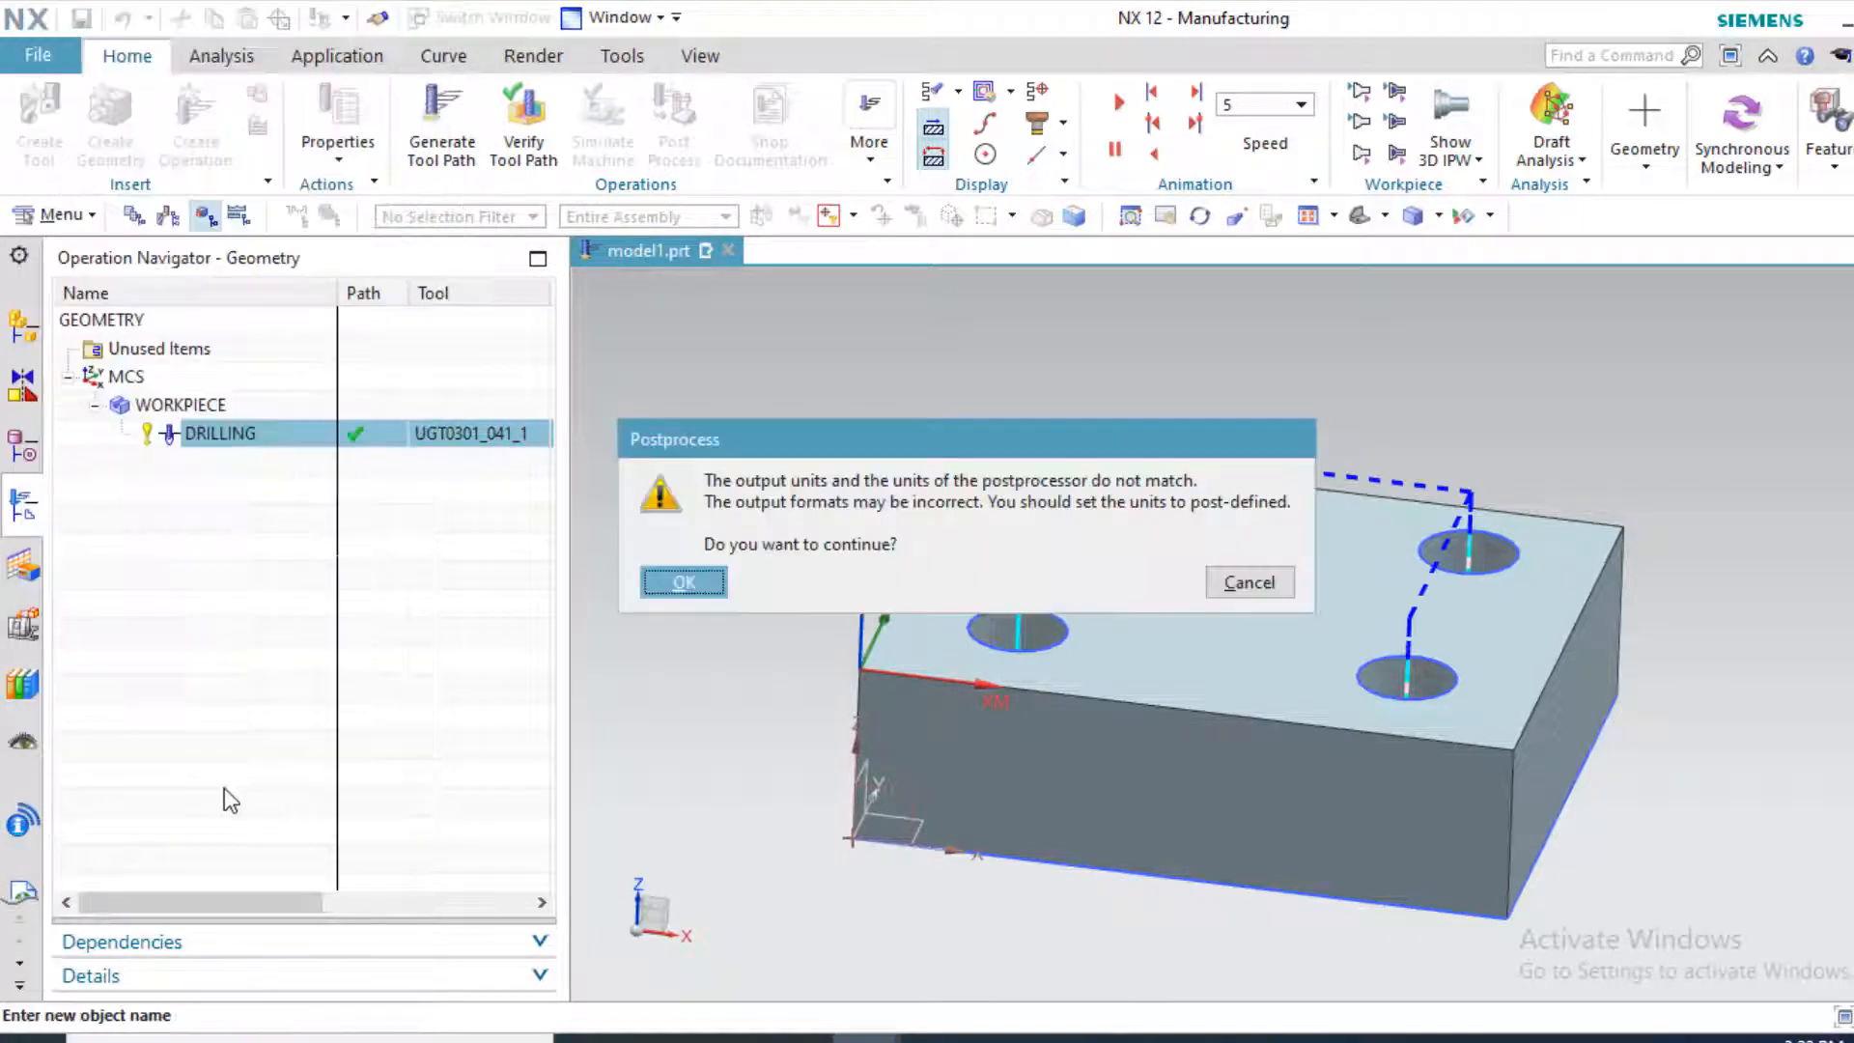
left_click(703, 578)
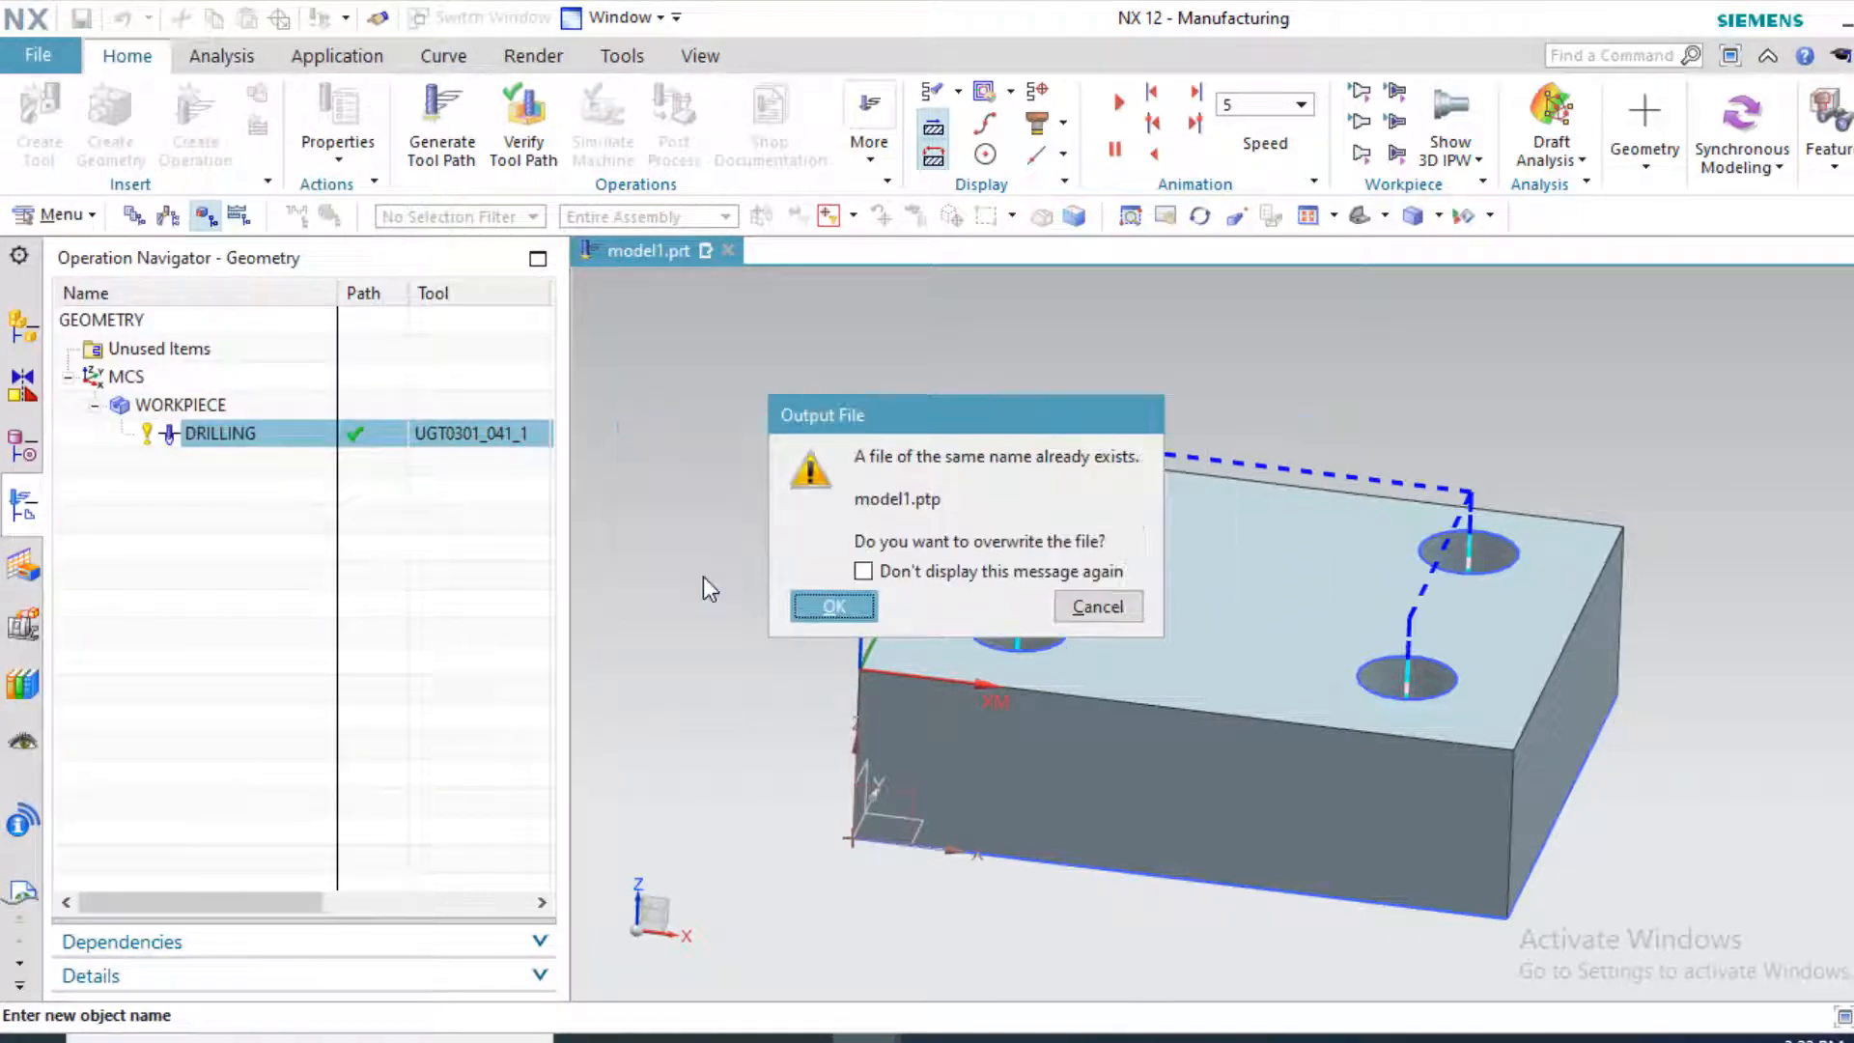
left_click(834, 607)
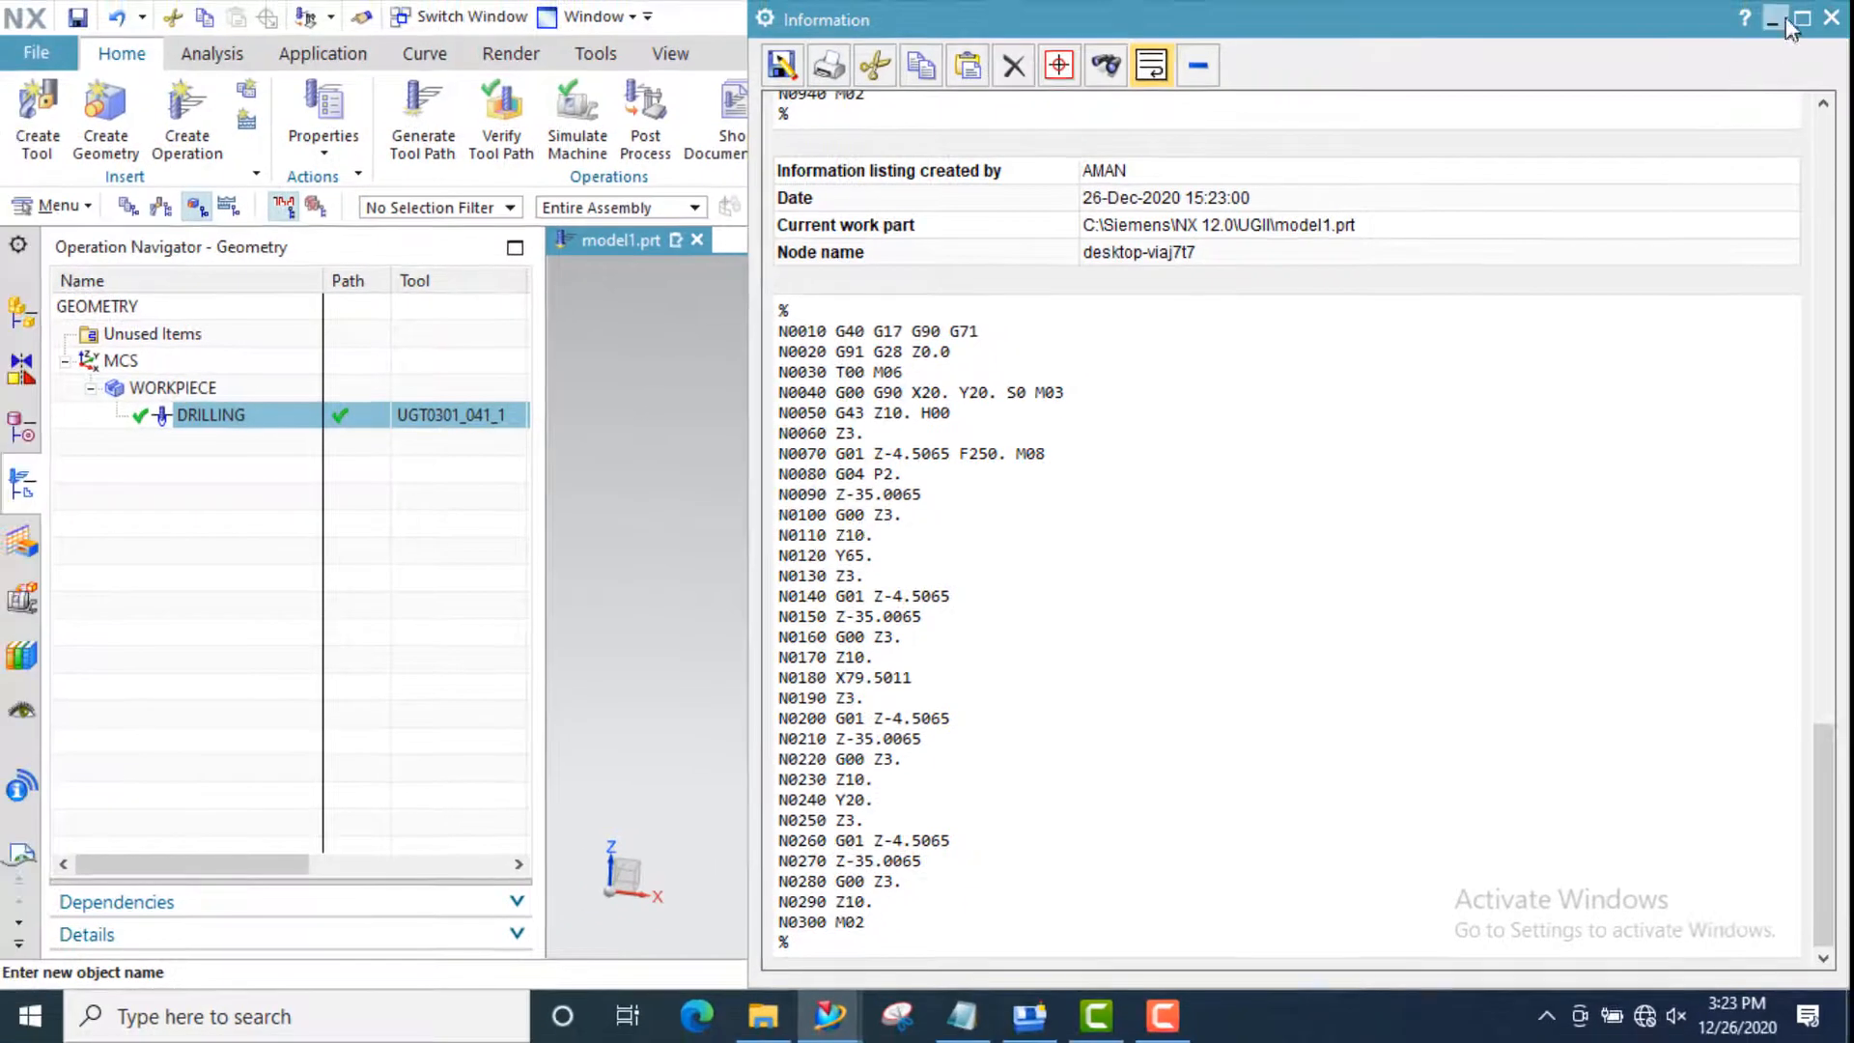
left_click(1832, 17)
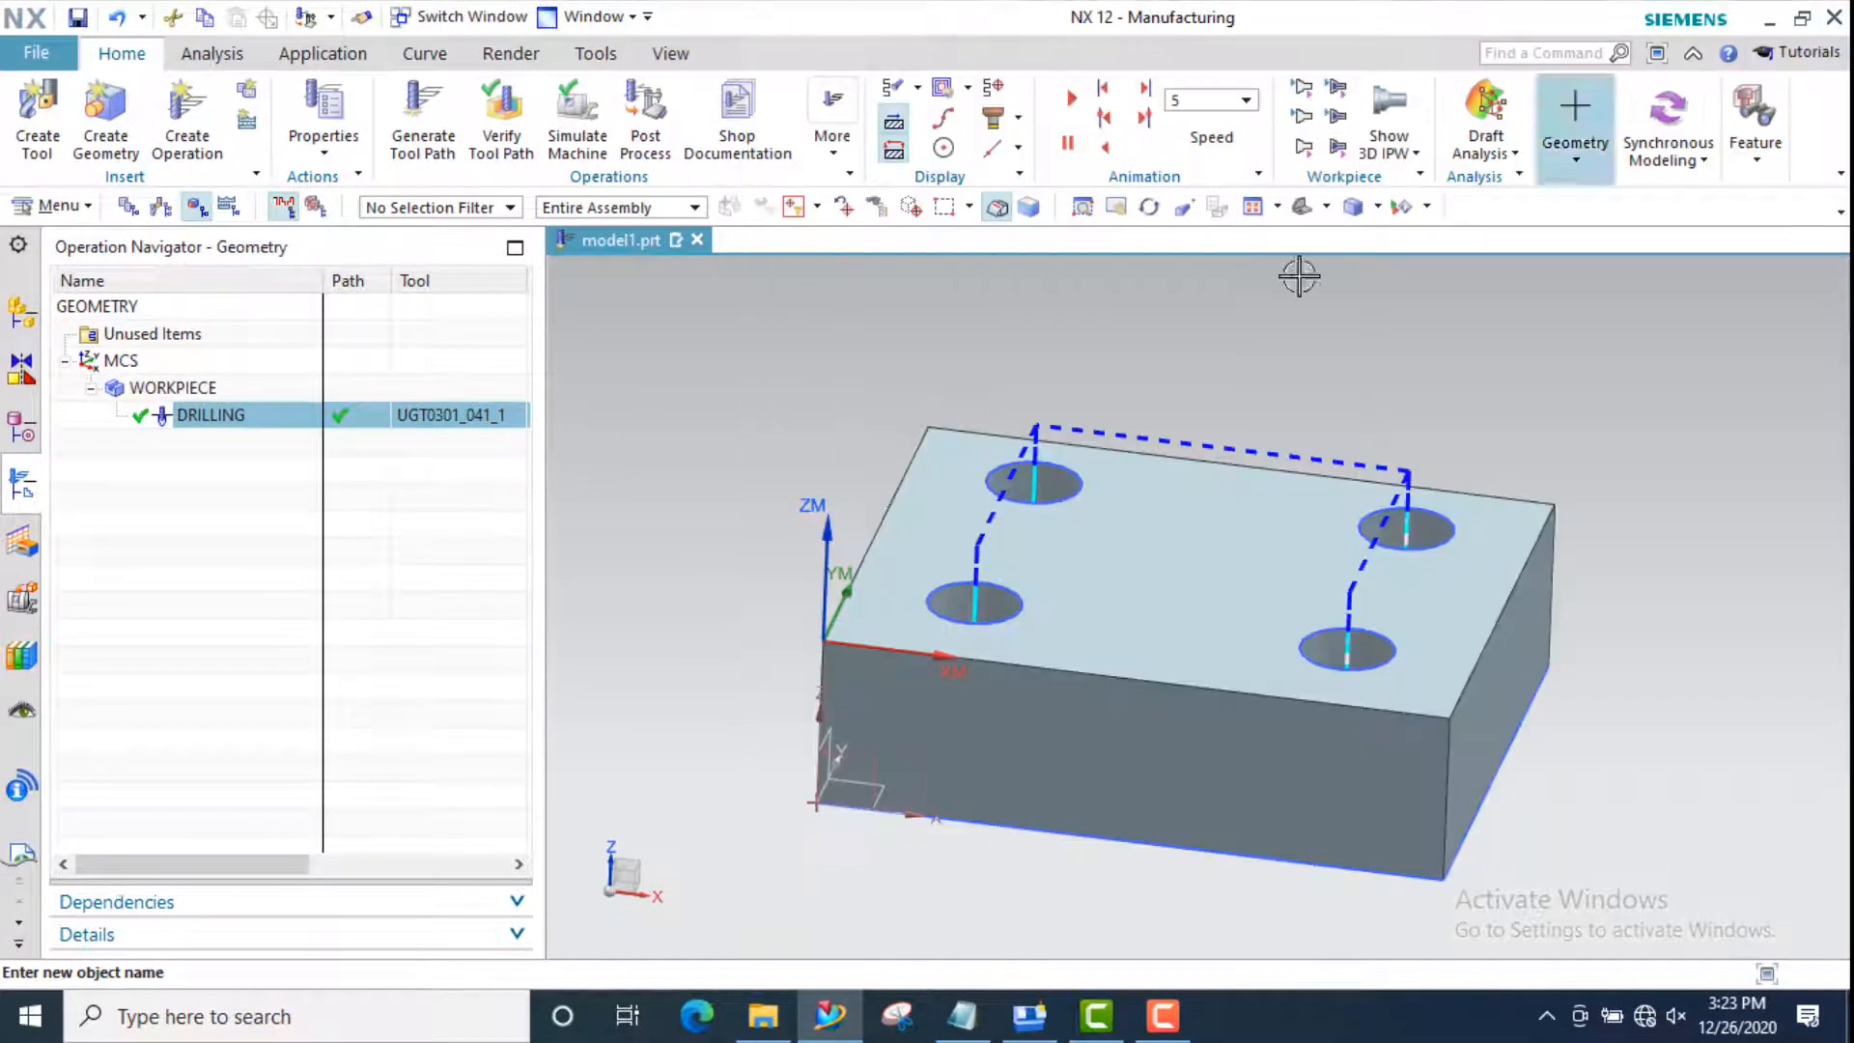
Reopen the DRILLING operation and examine the twist drill's point length in its tool dimensions
double_click(450, 426)
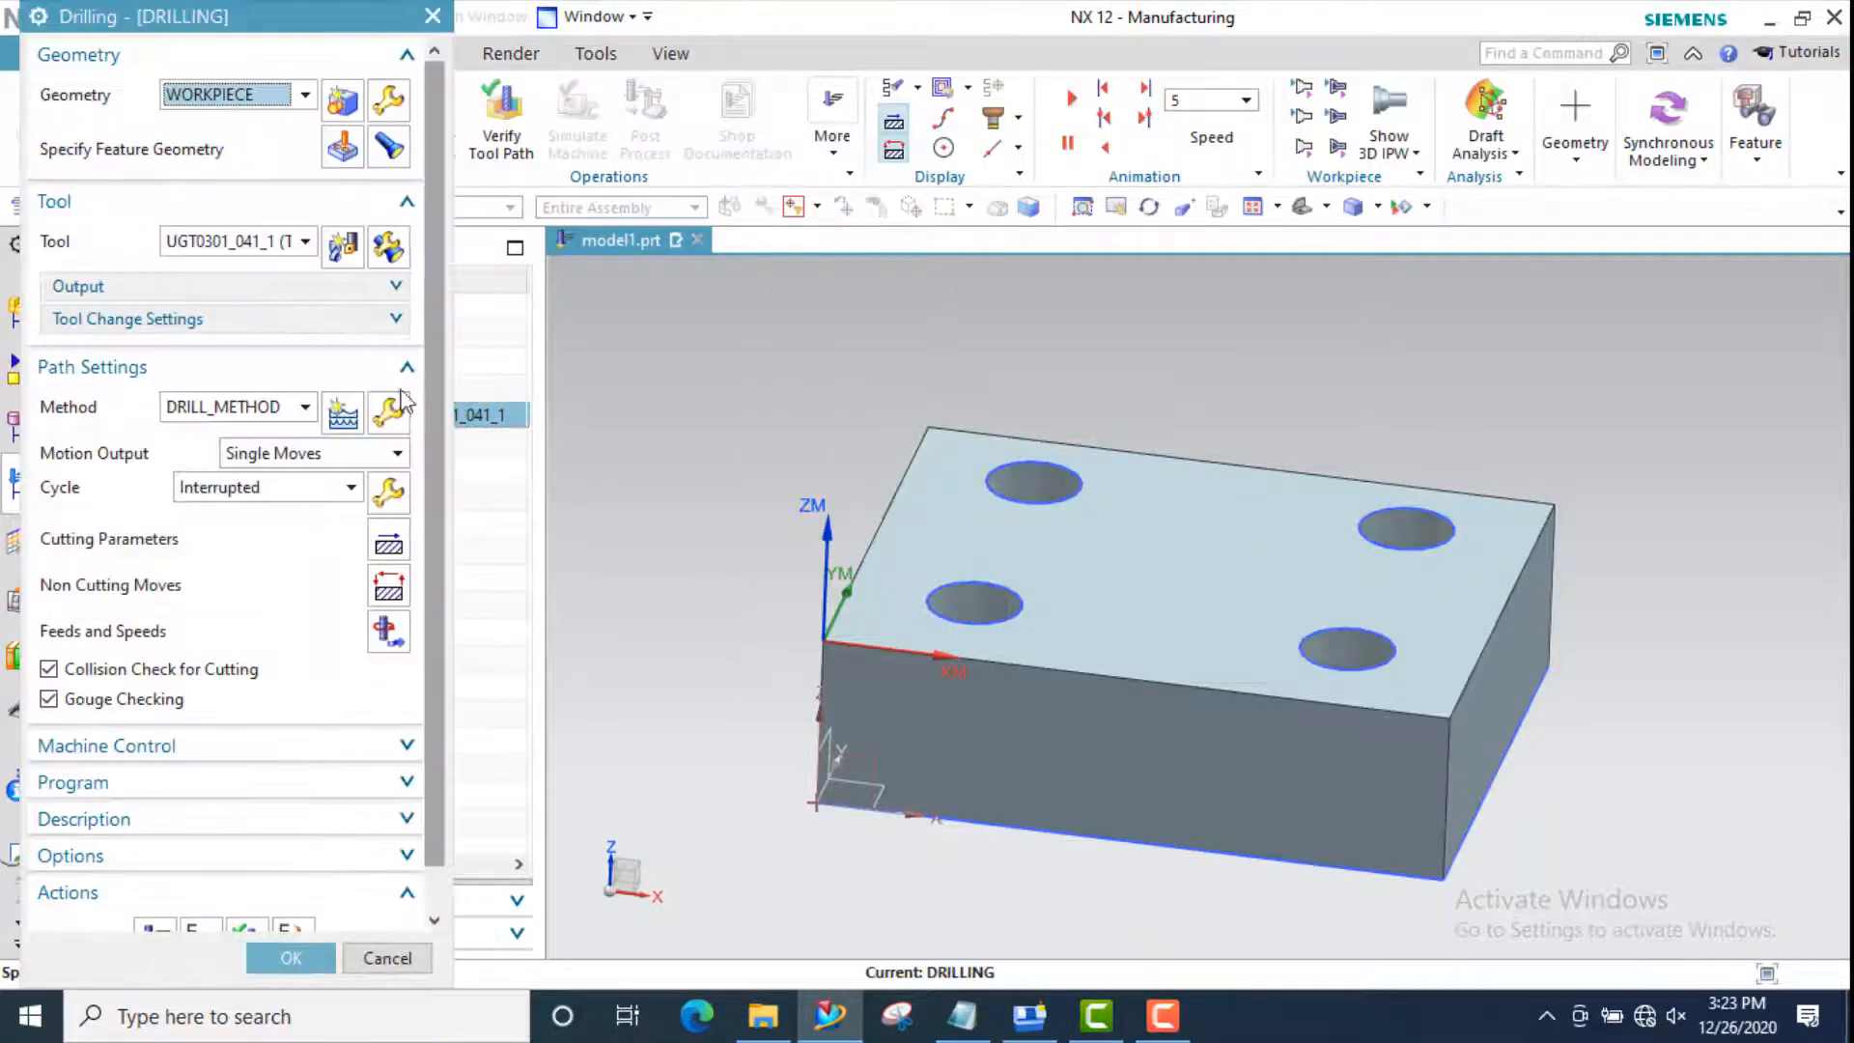
left_click(389, 247)
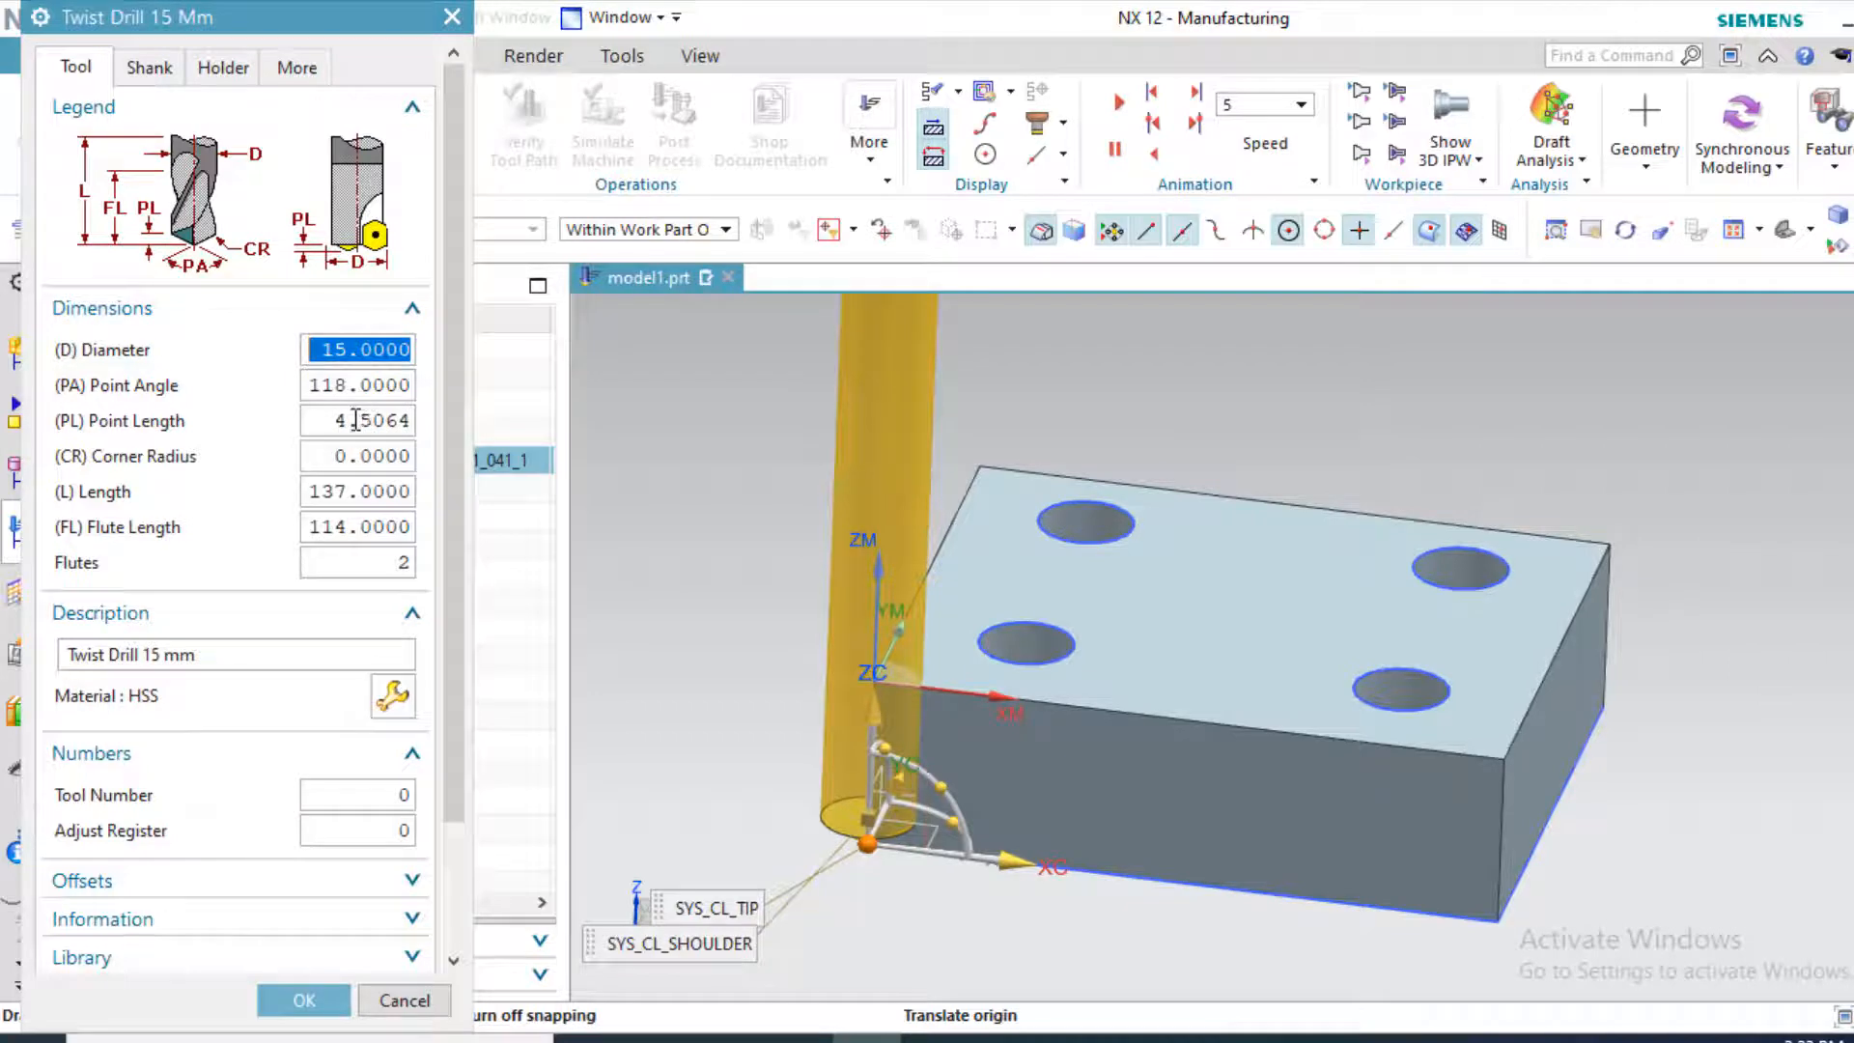
left_click(290, 1000)
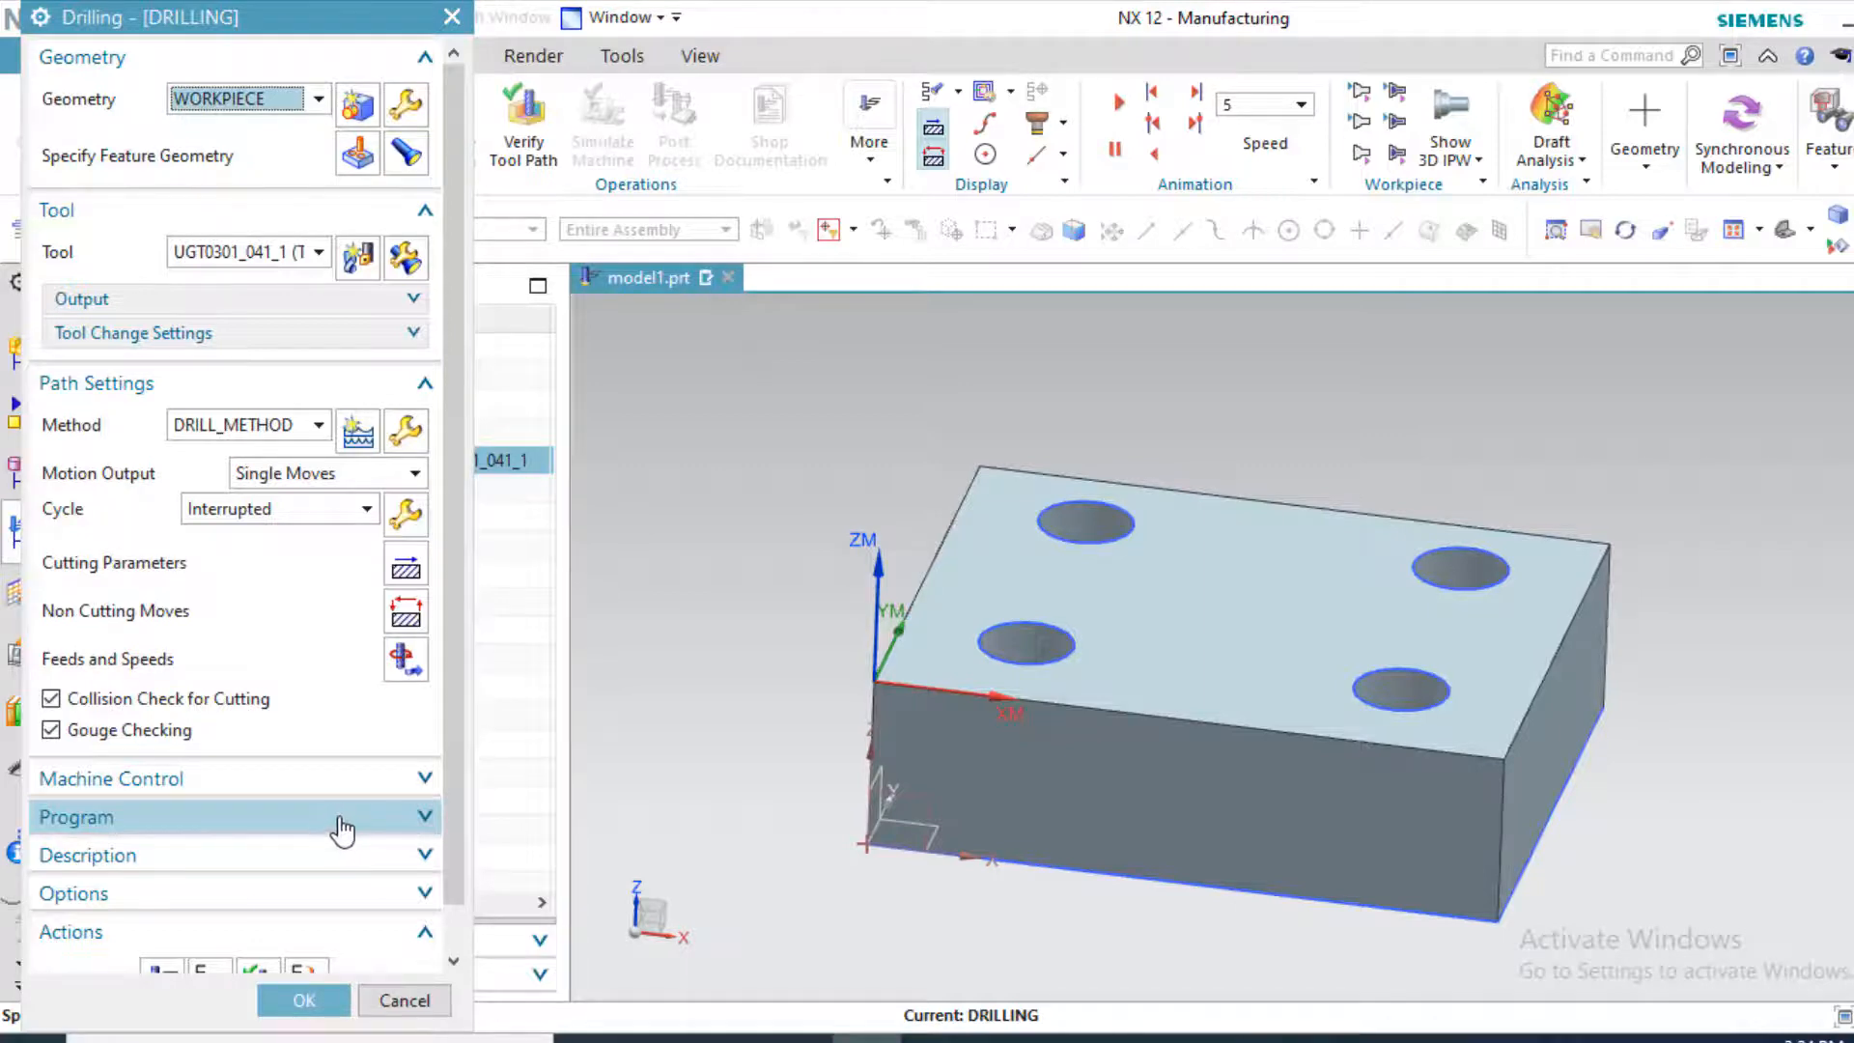
Set the first cut's Distance value to 2 mm in the interrupted cycle parameters
left_click(407, 515)
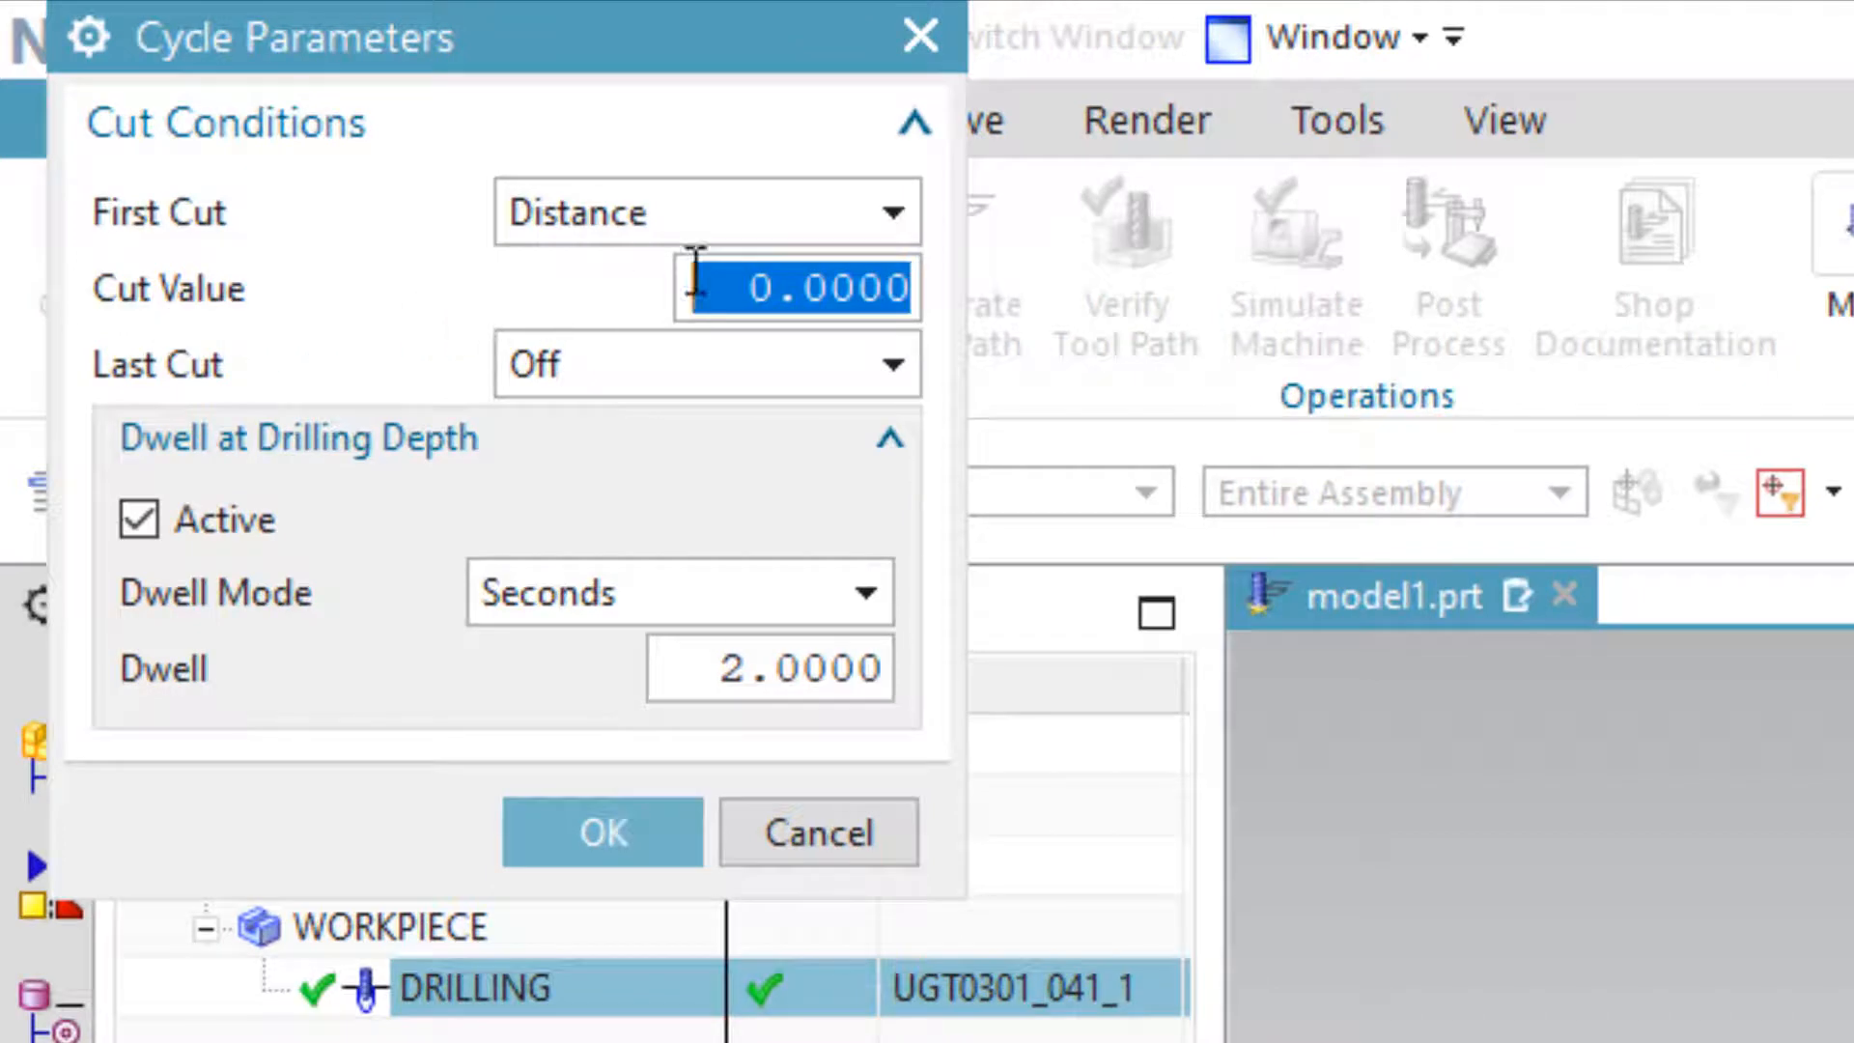
left_click_drag(769, 282, 752, 289)
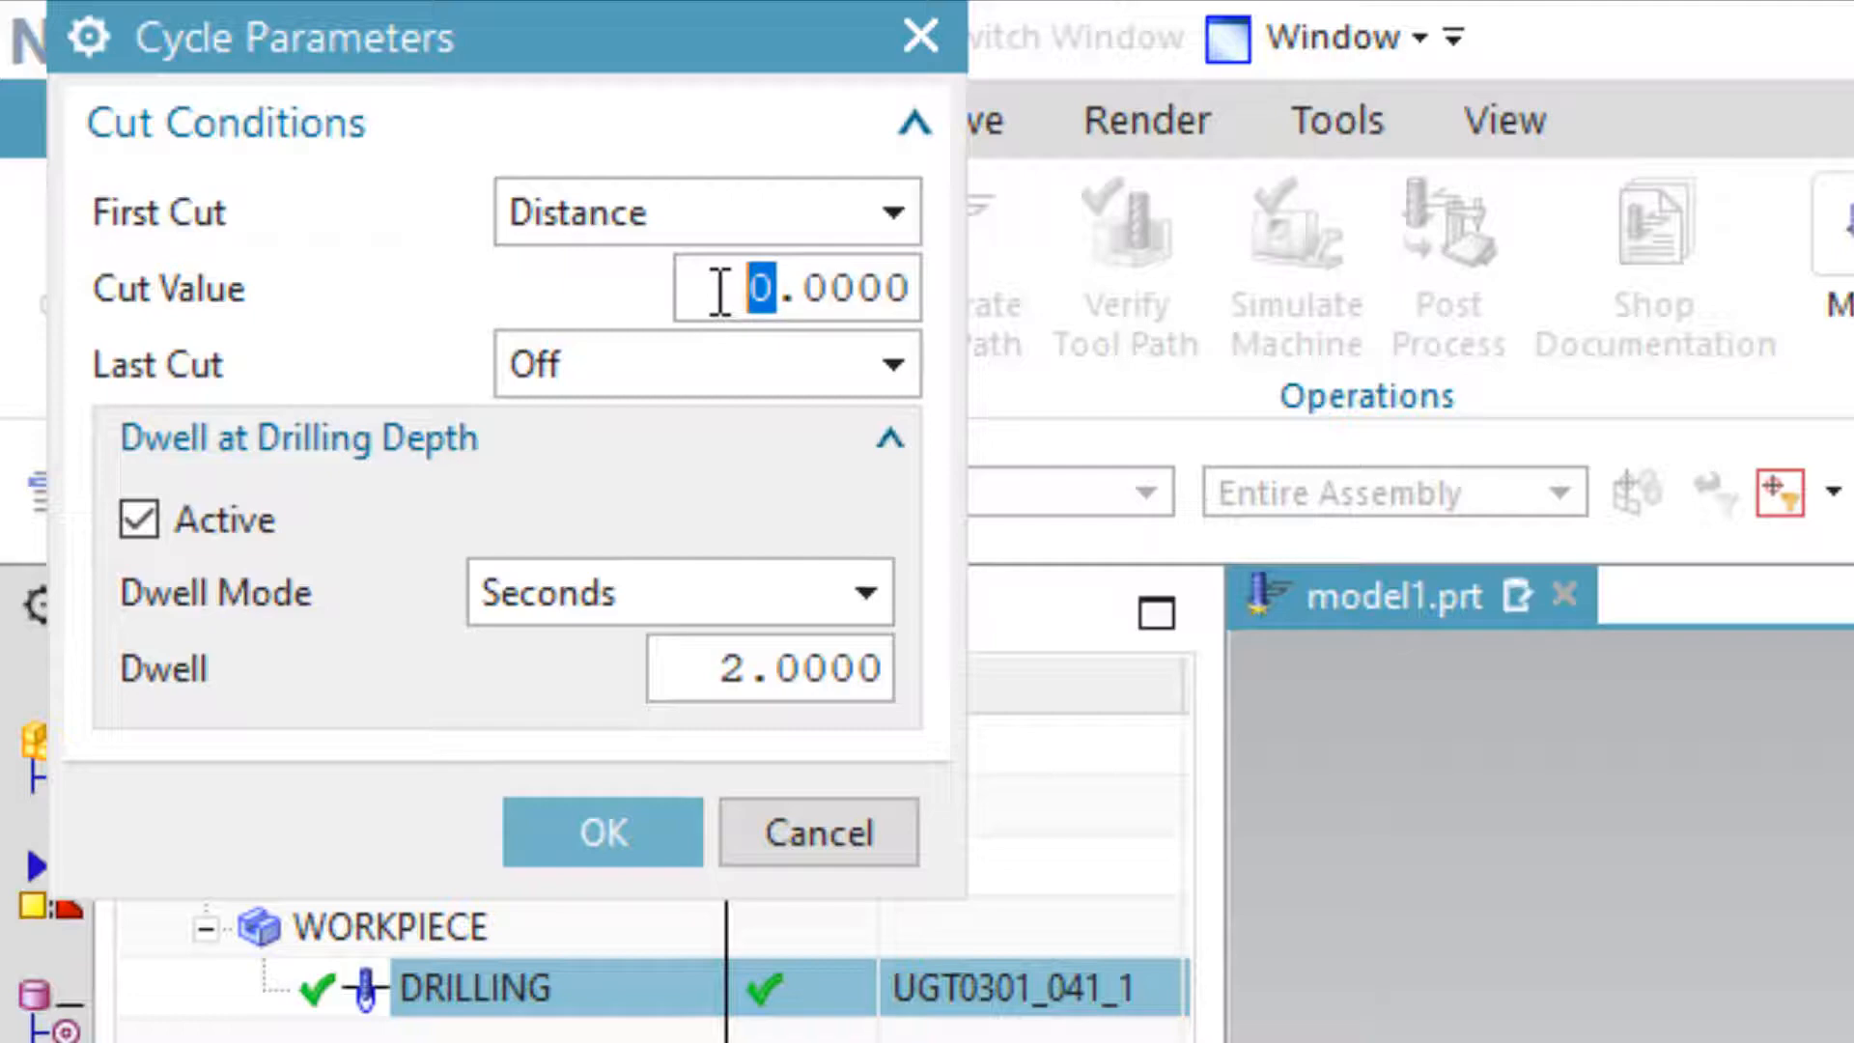
type("2")
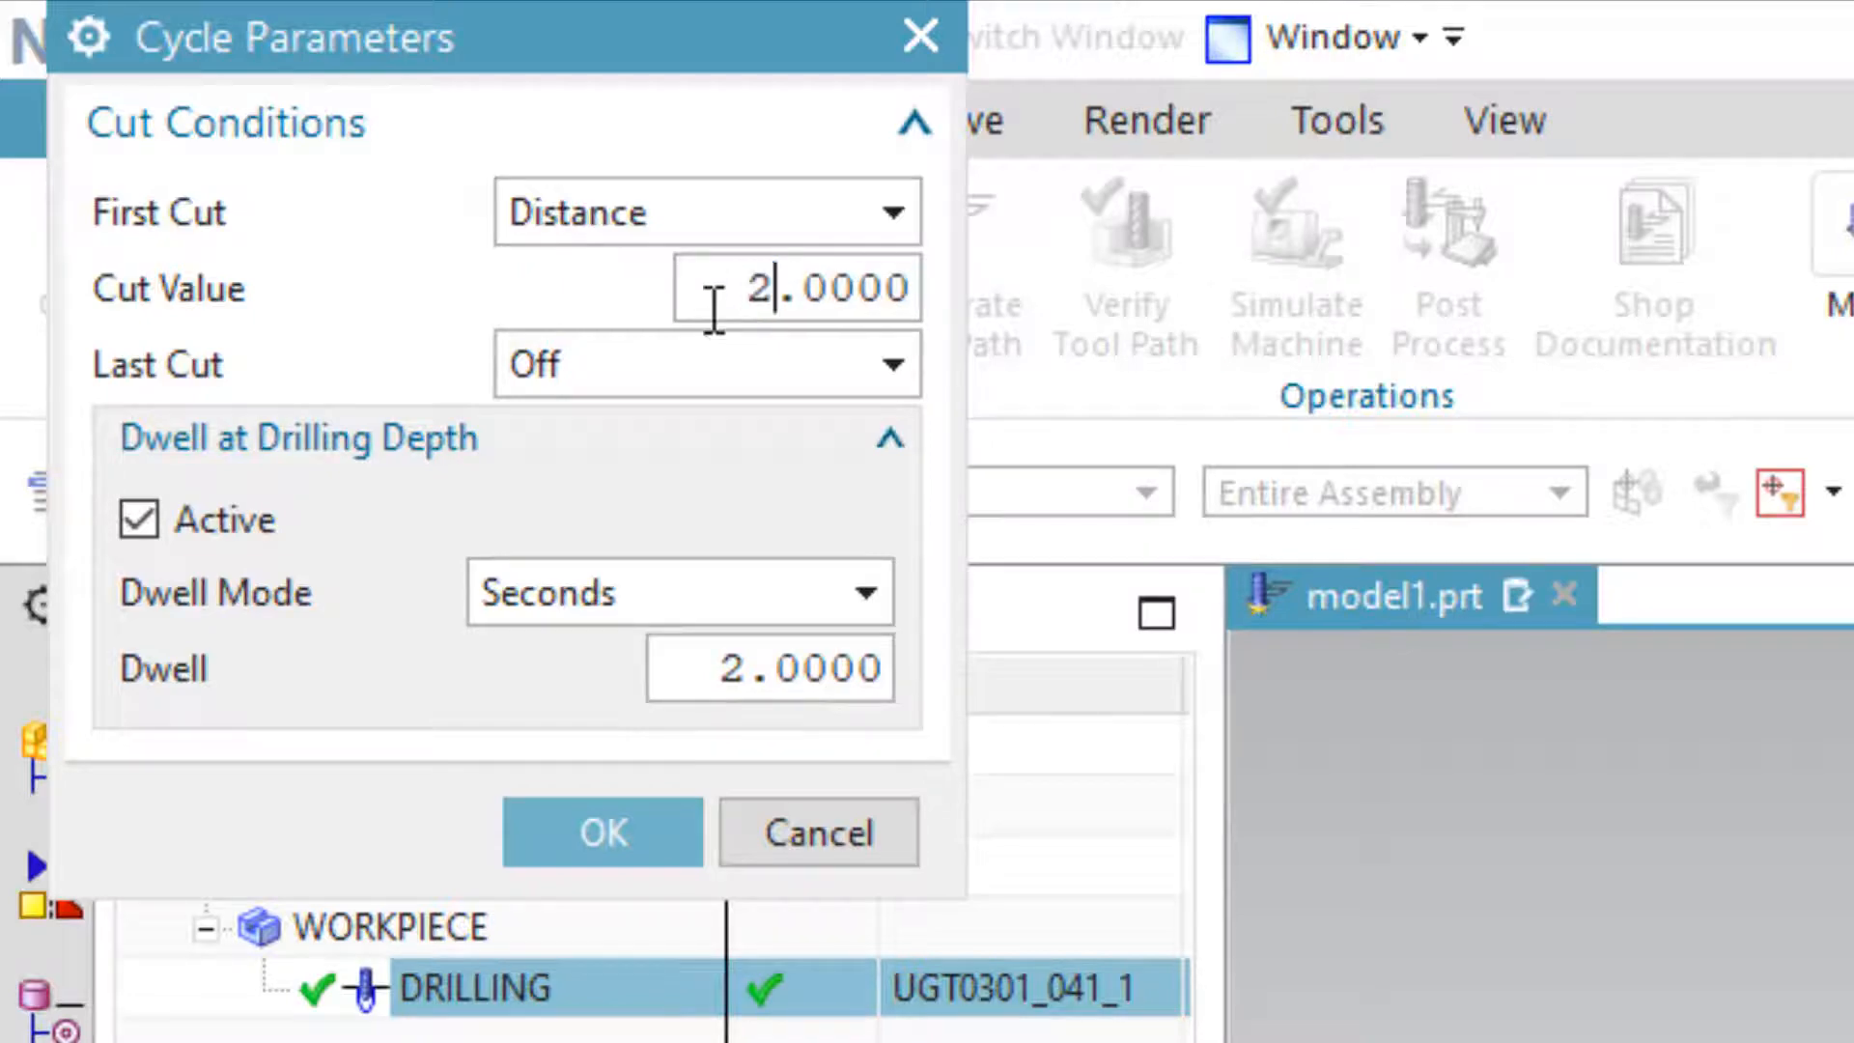
left_click(651, 831)
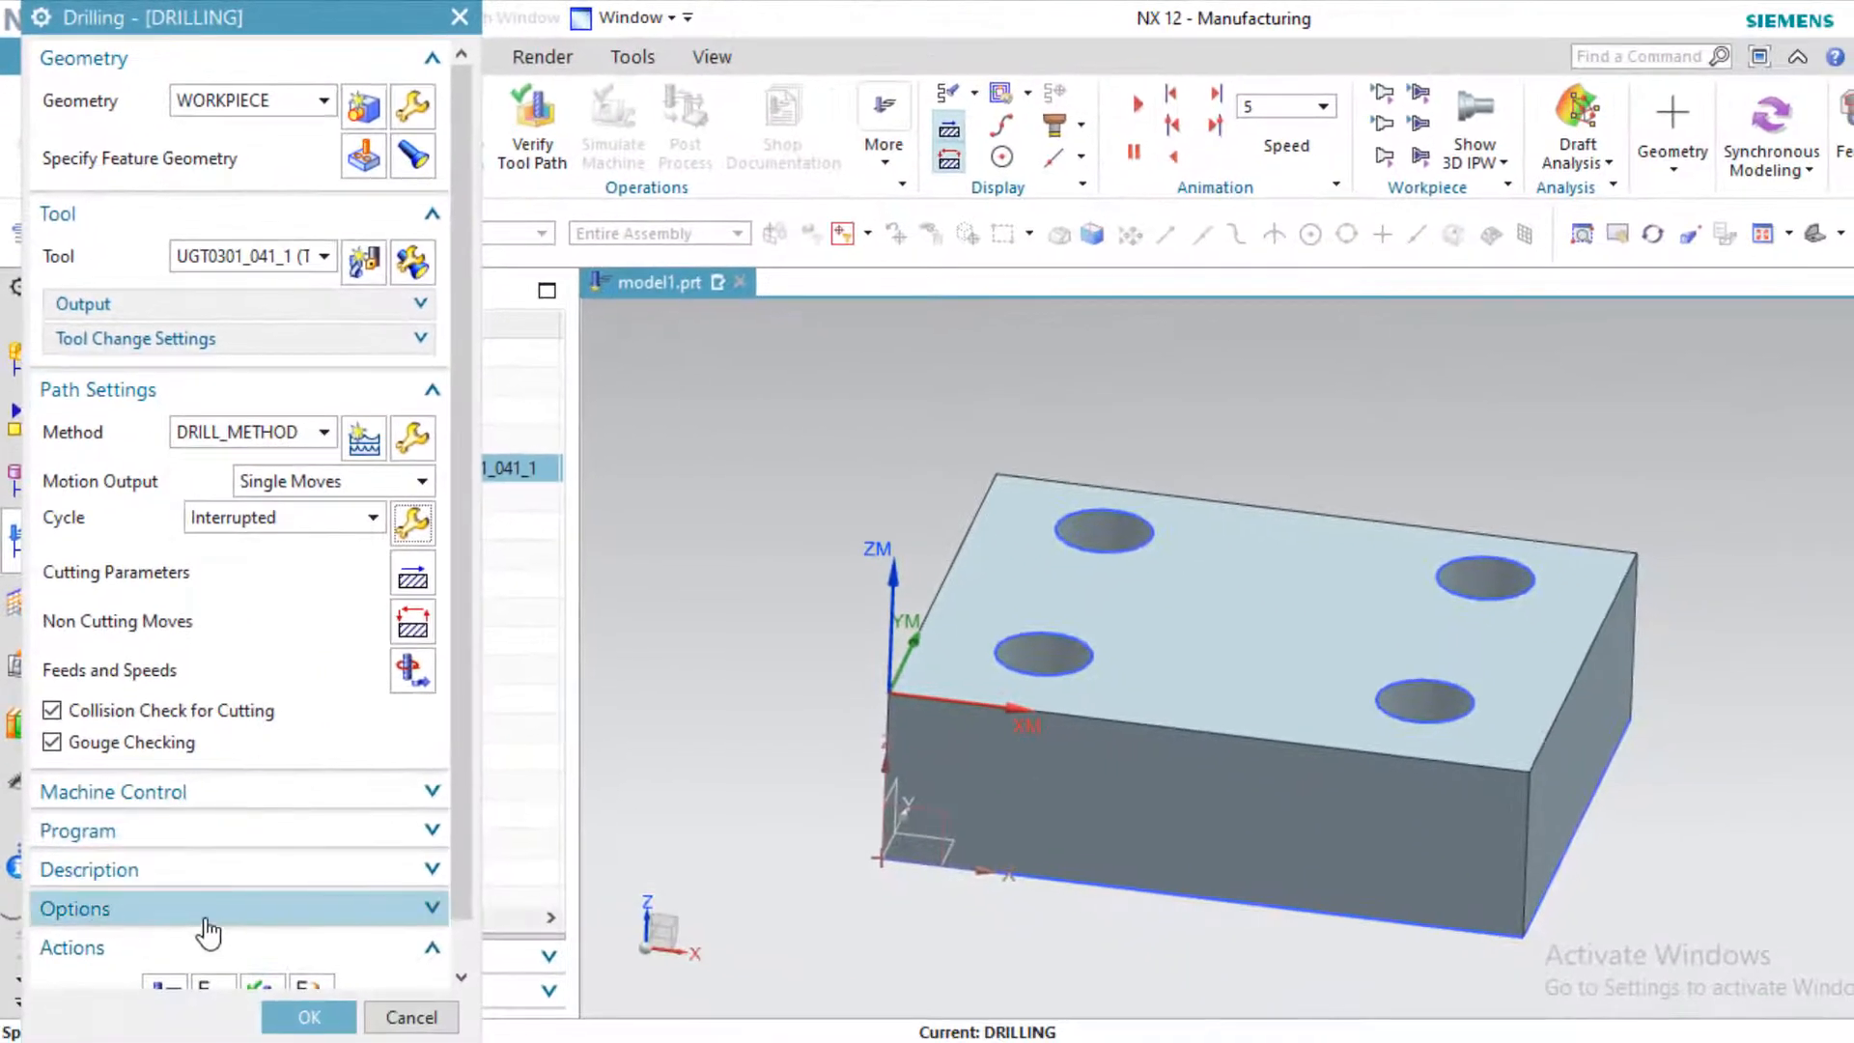
Regenerate the interrupted tool path with the new cut value and accept the DRILLING operation
scroll(207, 927, "down", 1)
left_click(188, 949)
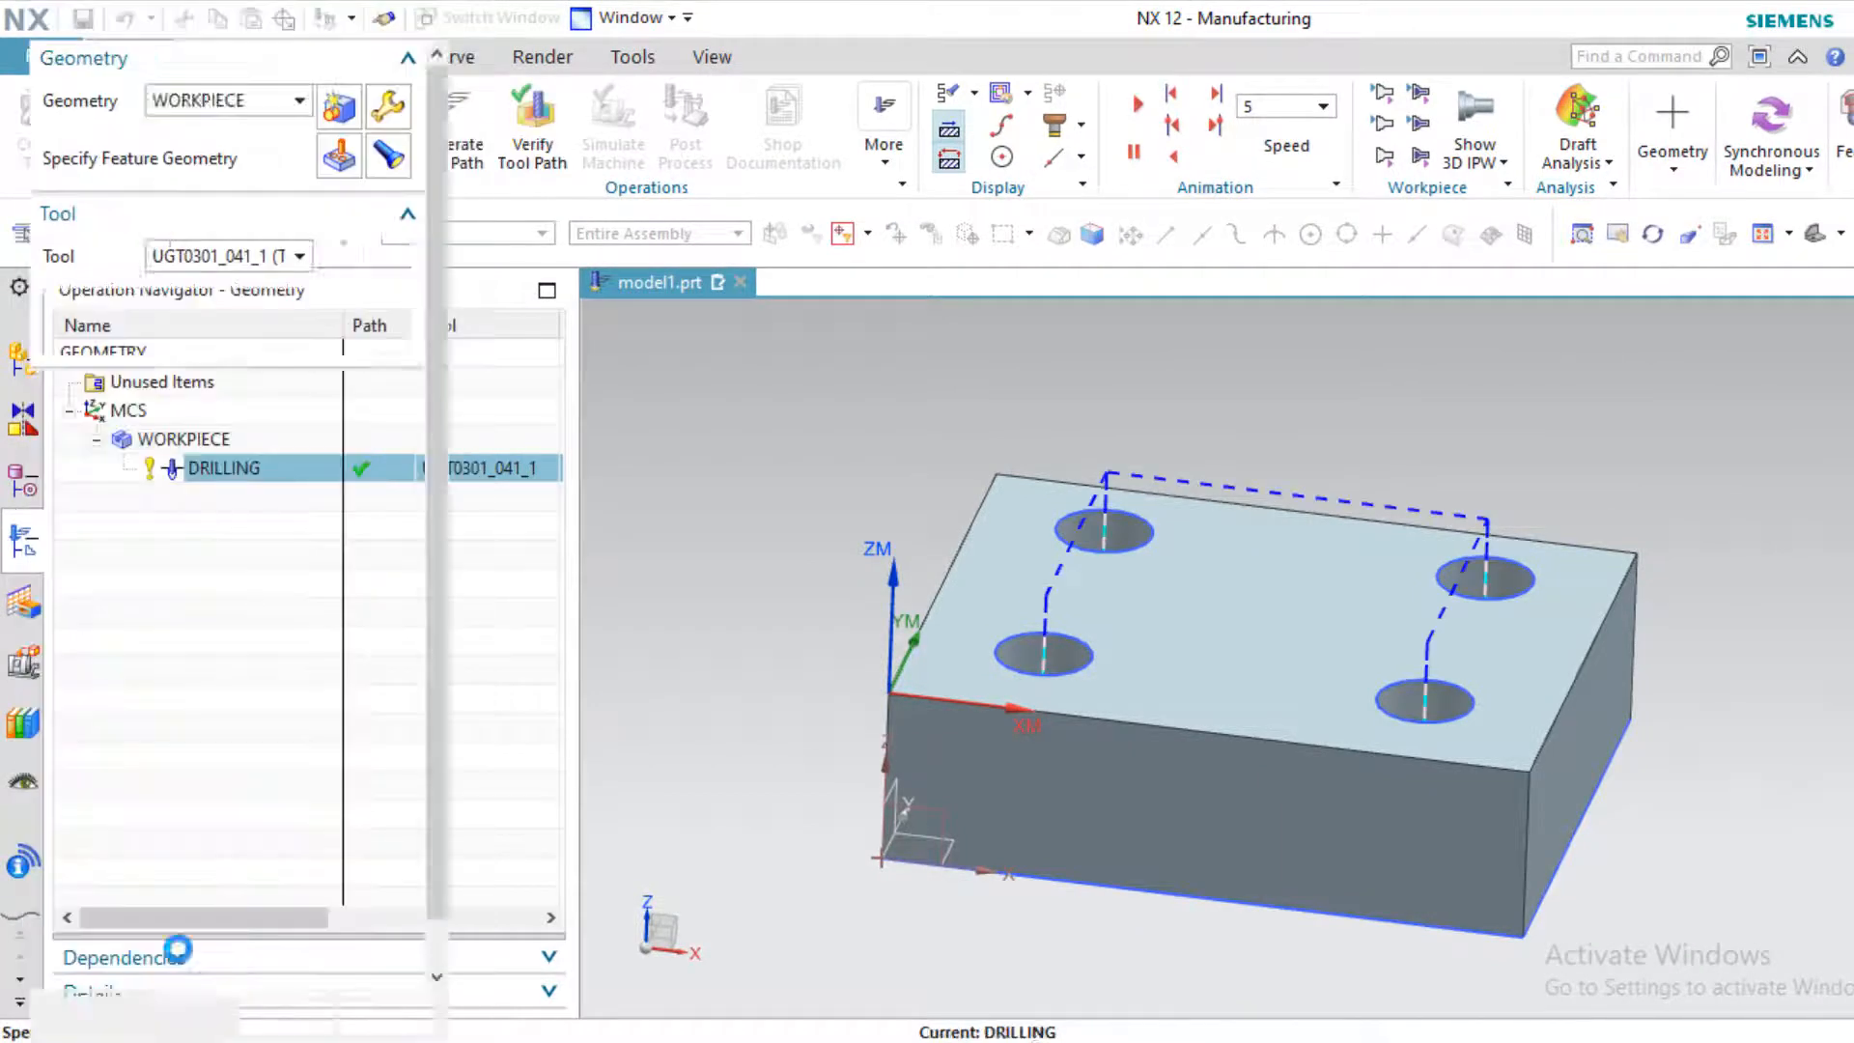
left_click(300, 1016)
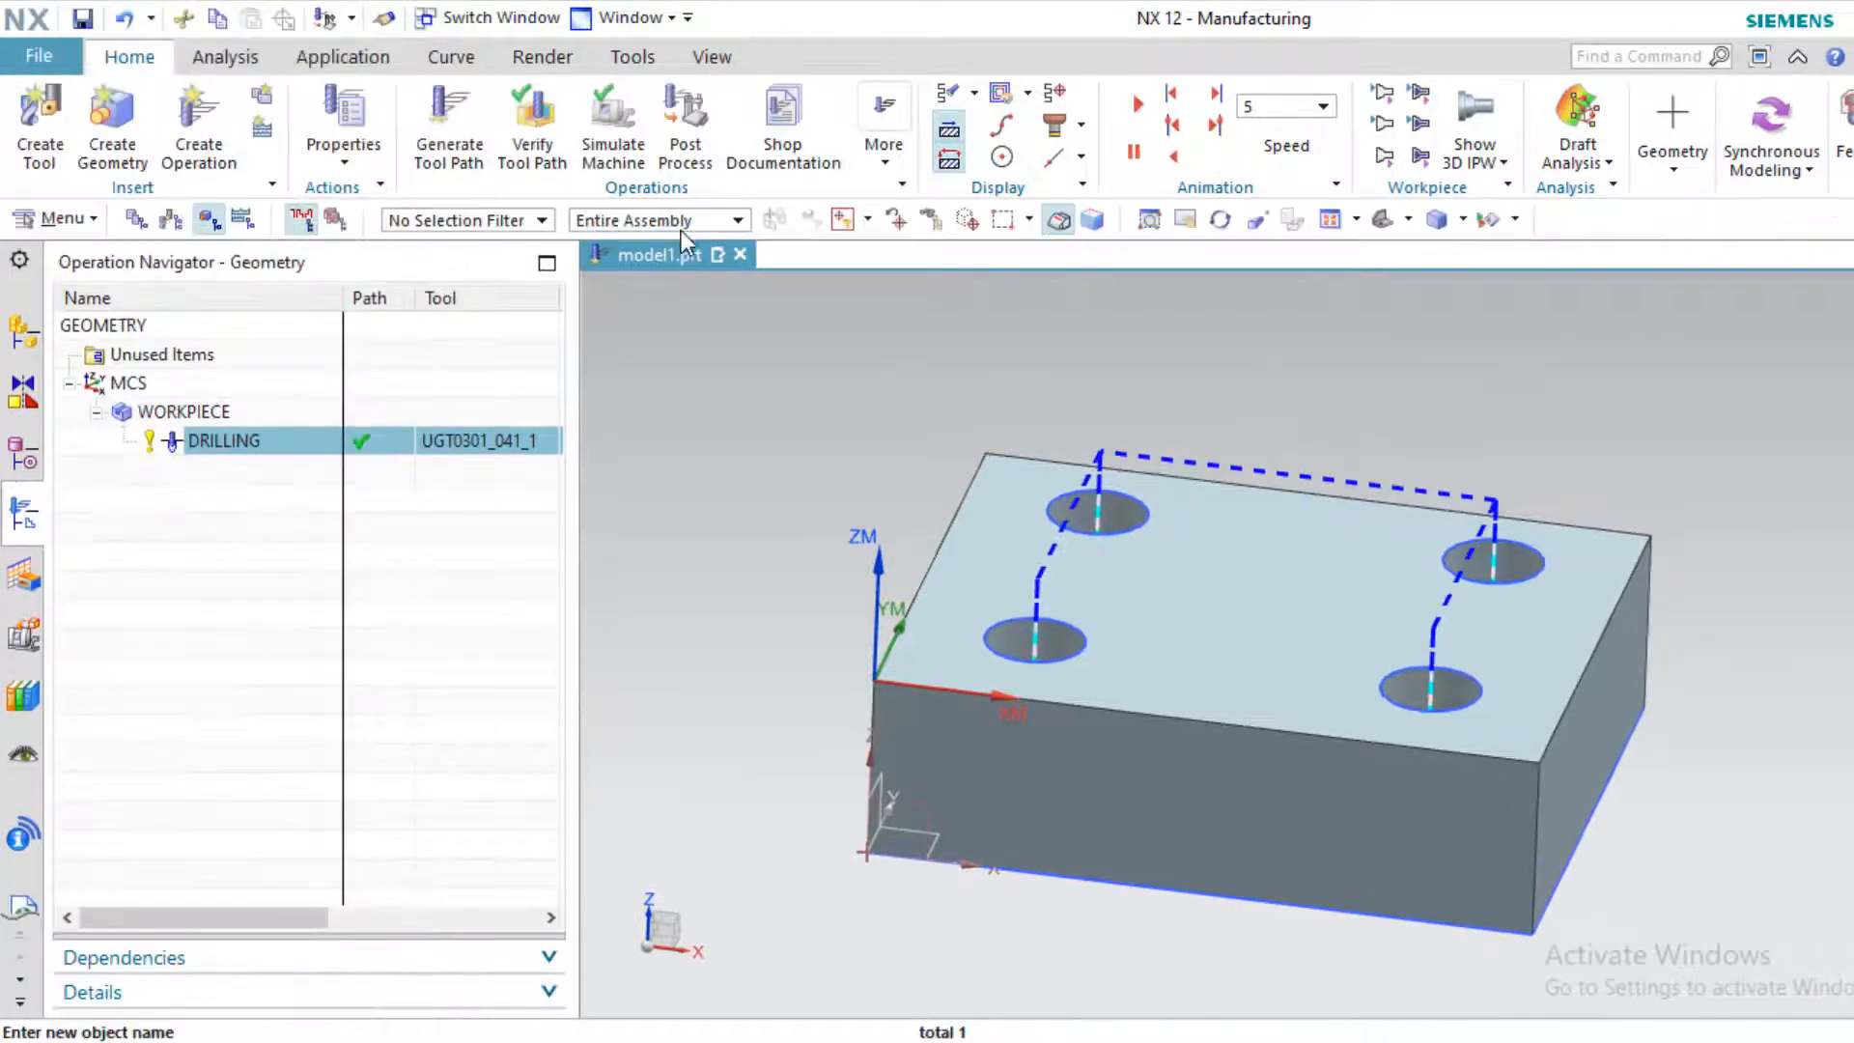
Postprocess the updated interrupted operation with MILL_3_AXIS in Metric/PART units, overwriting model1.ptp, and close the listing after reviewing the code
left_click(685, 154)
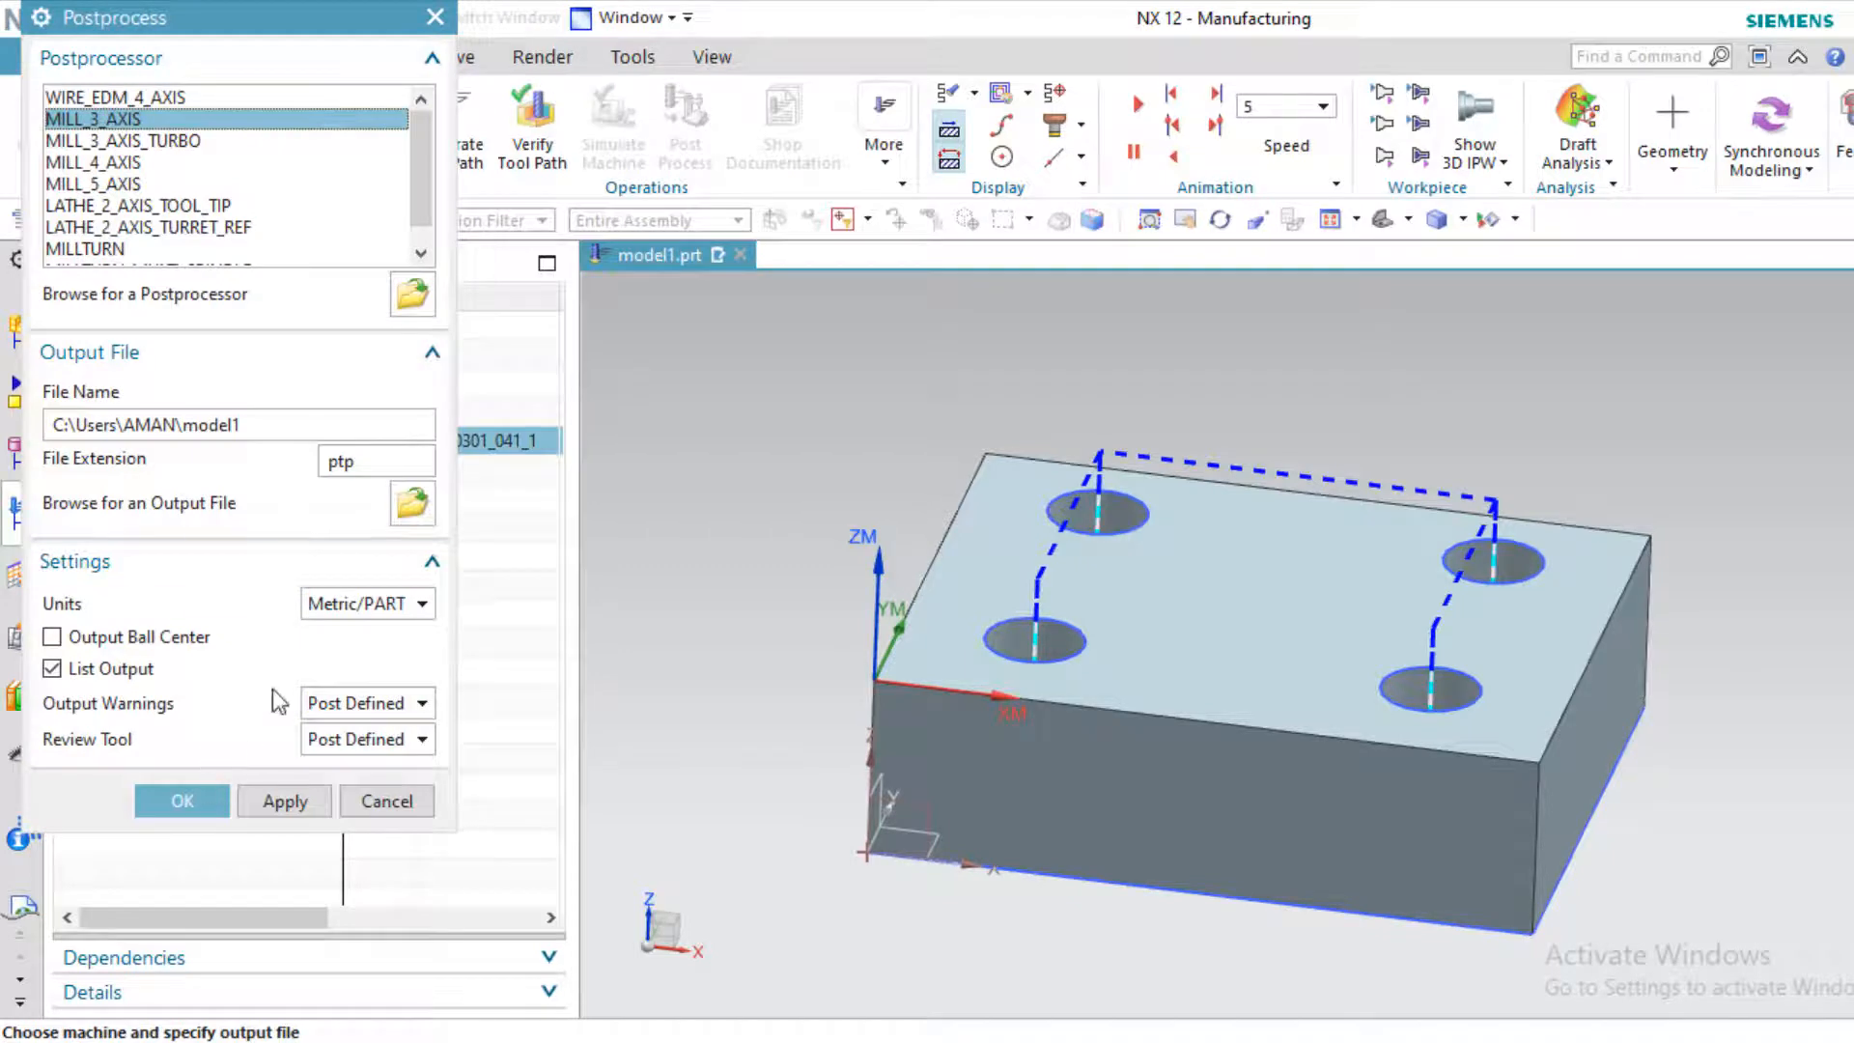
left_click(182, 804)
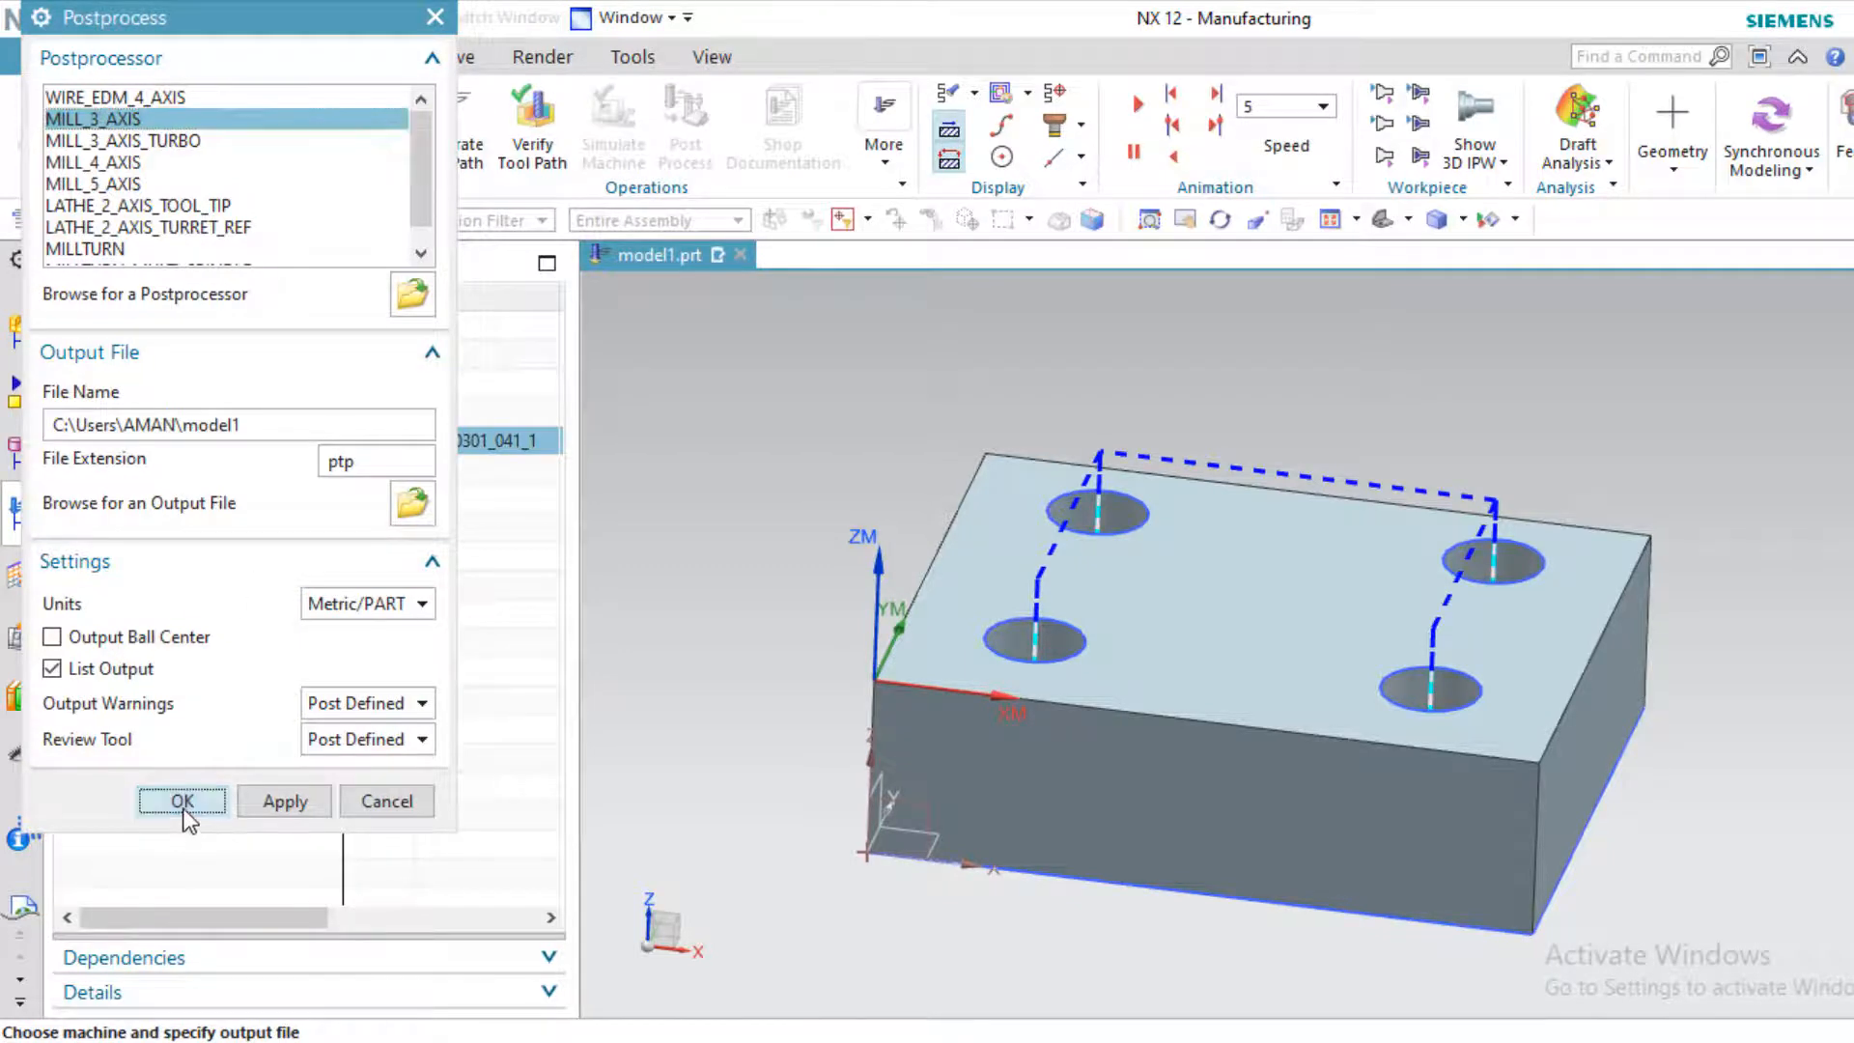
left_click(692, 593)
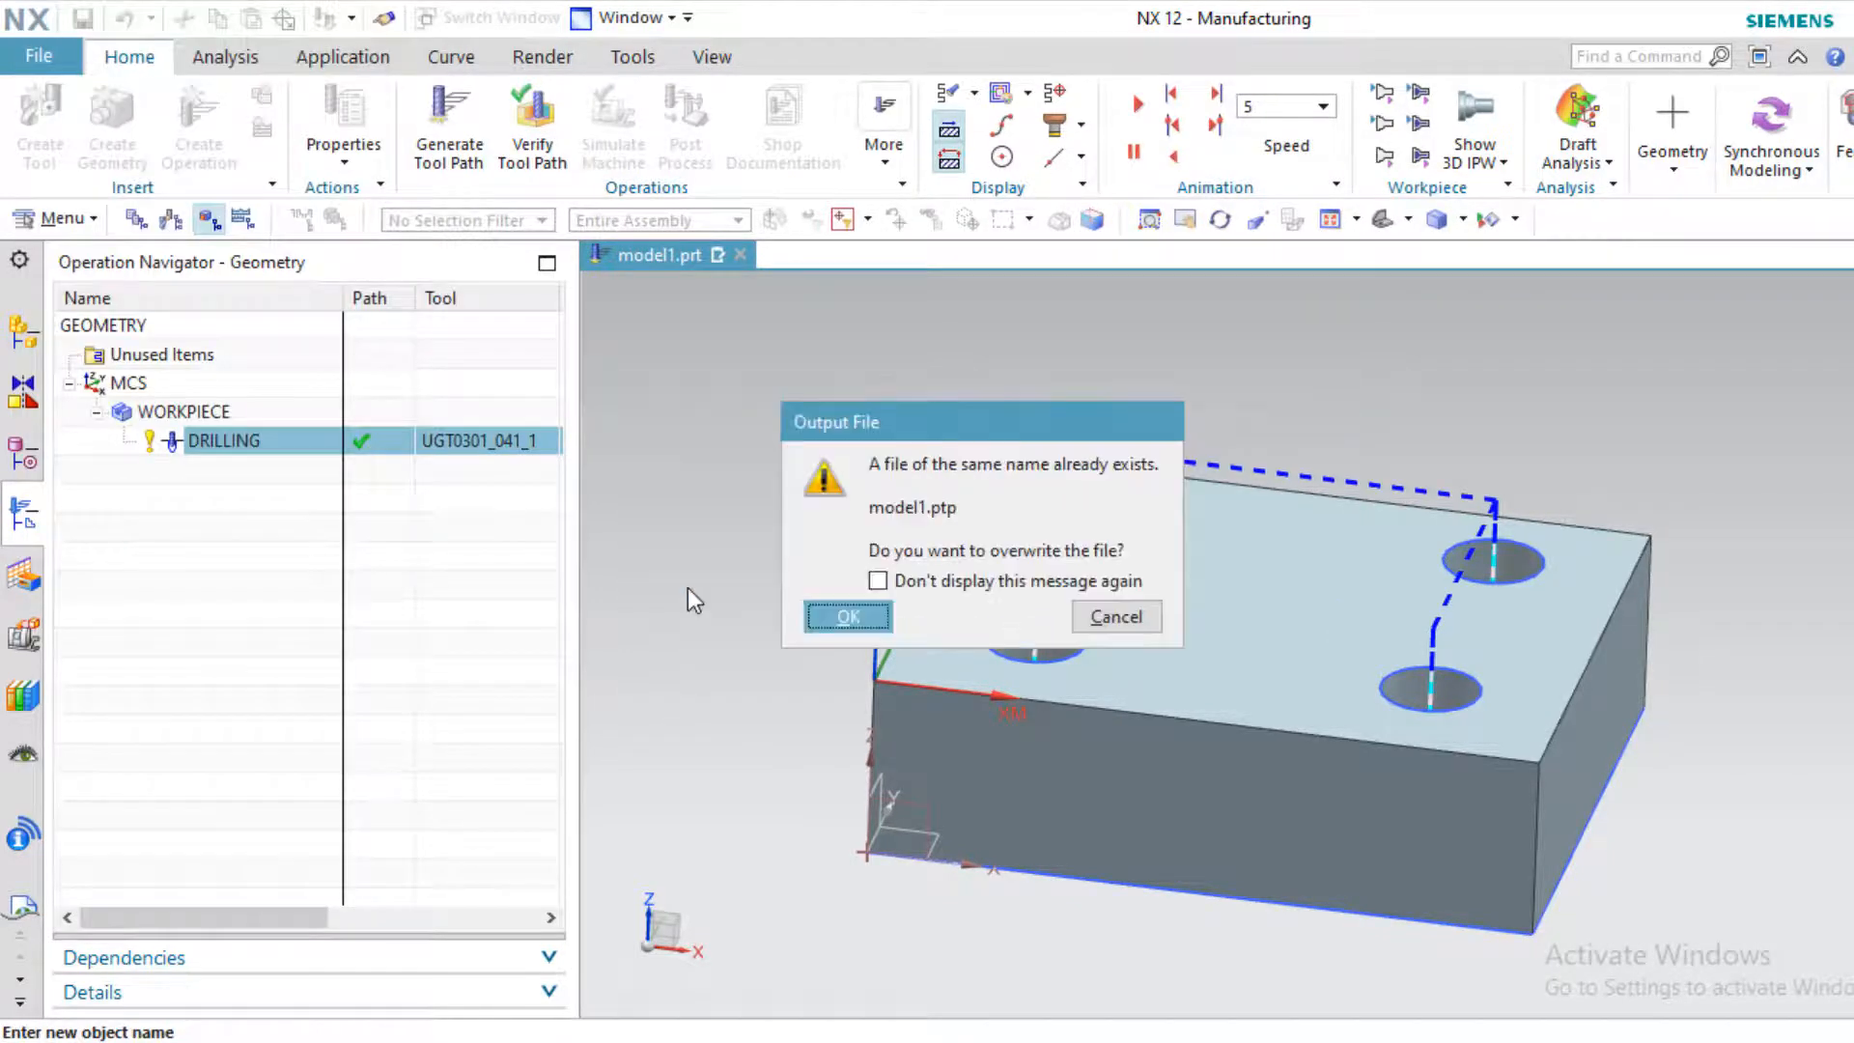
left_click(832, 614)
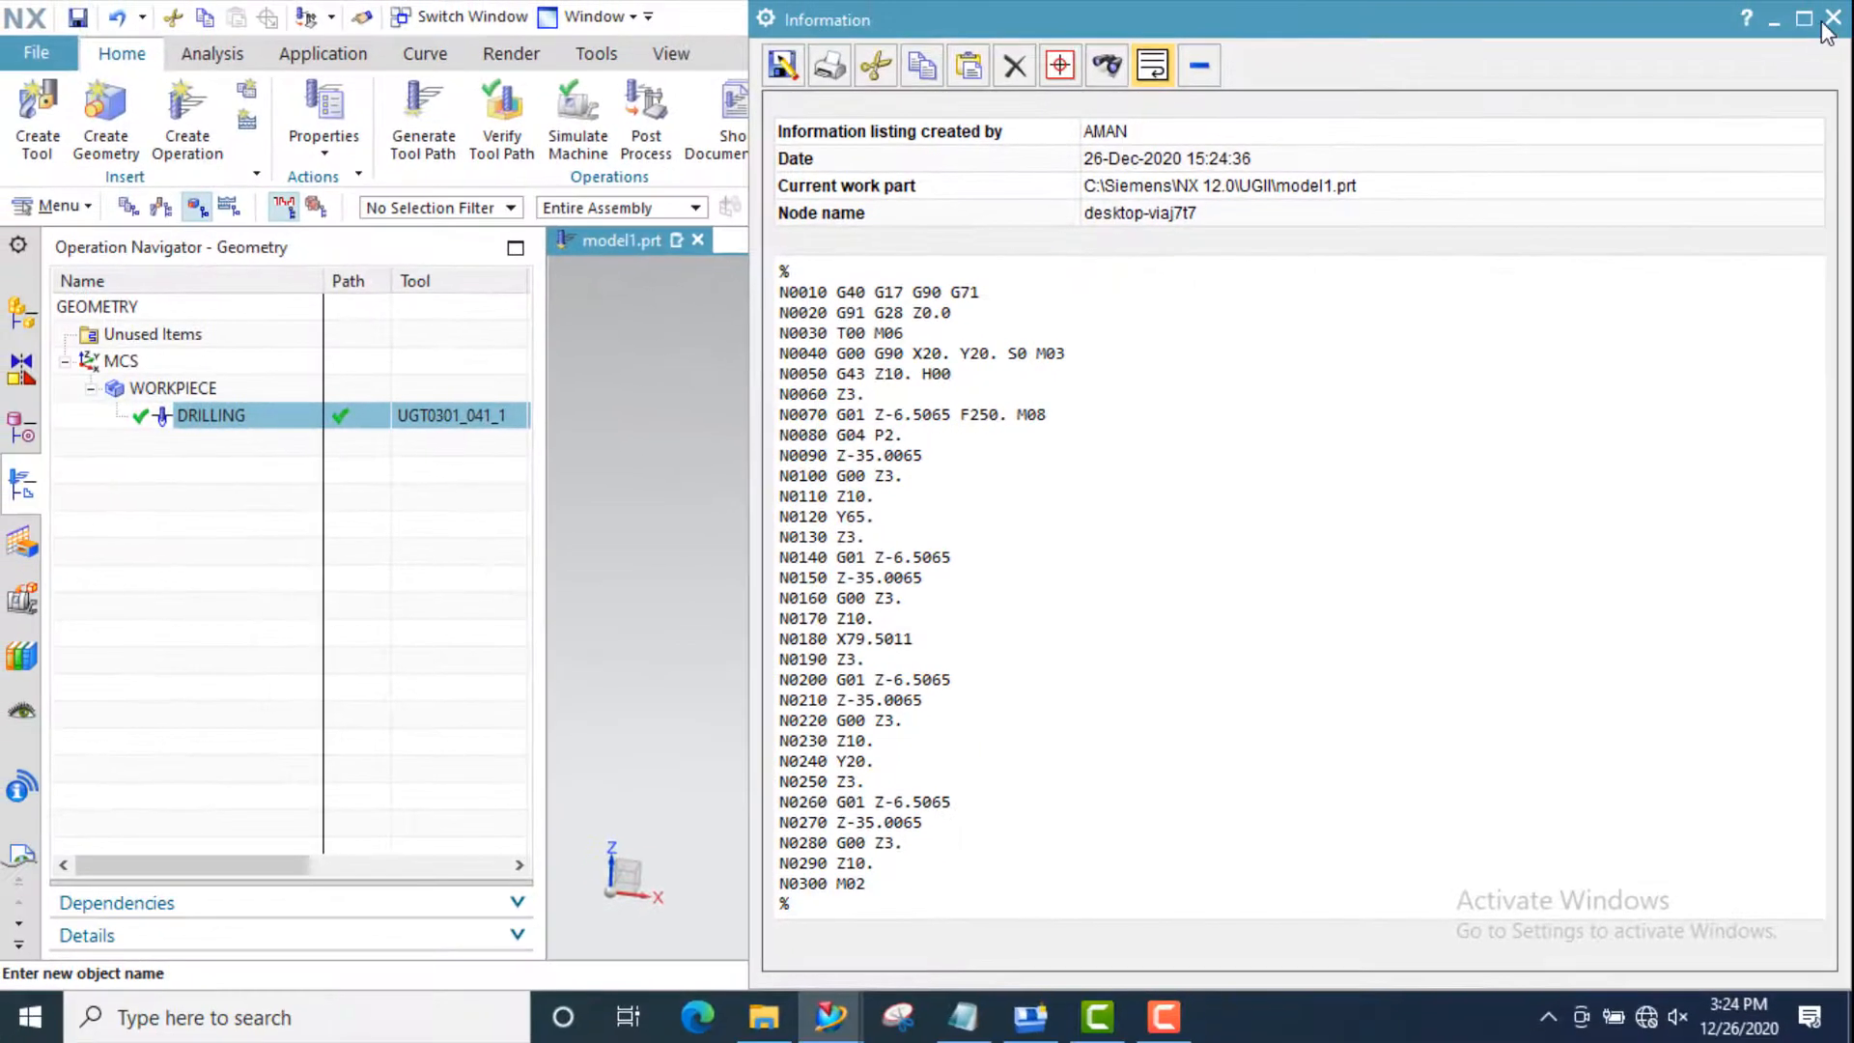
left_click(1831, 19)
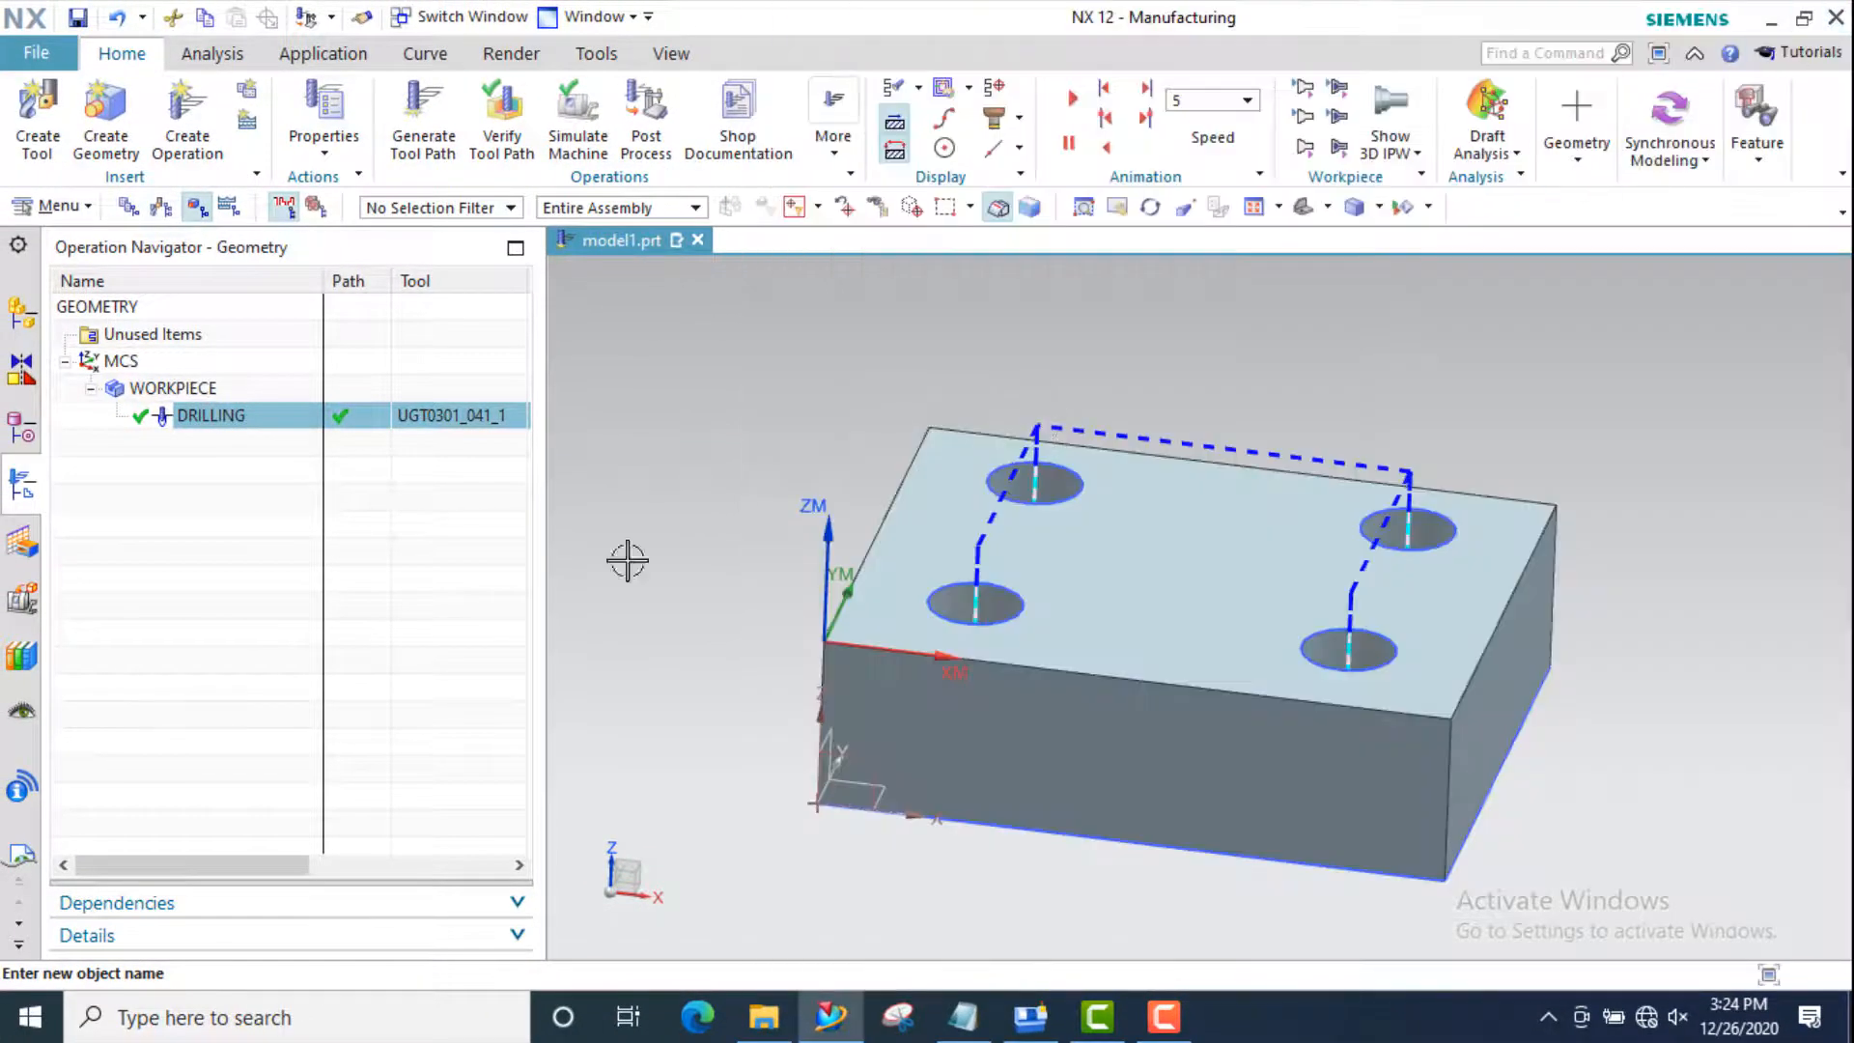
Reopen the DRILLING operation, change its cycle to Deep drilling and set the first cut to Off in the cycle parameters
double_click(362, 415)
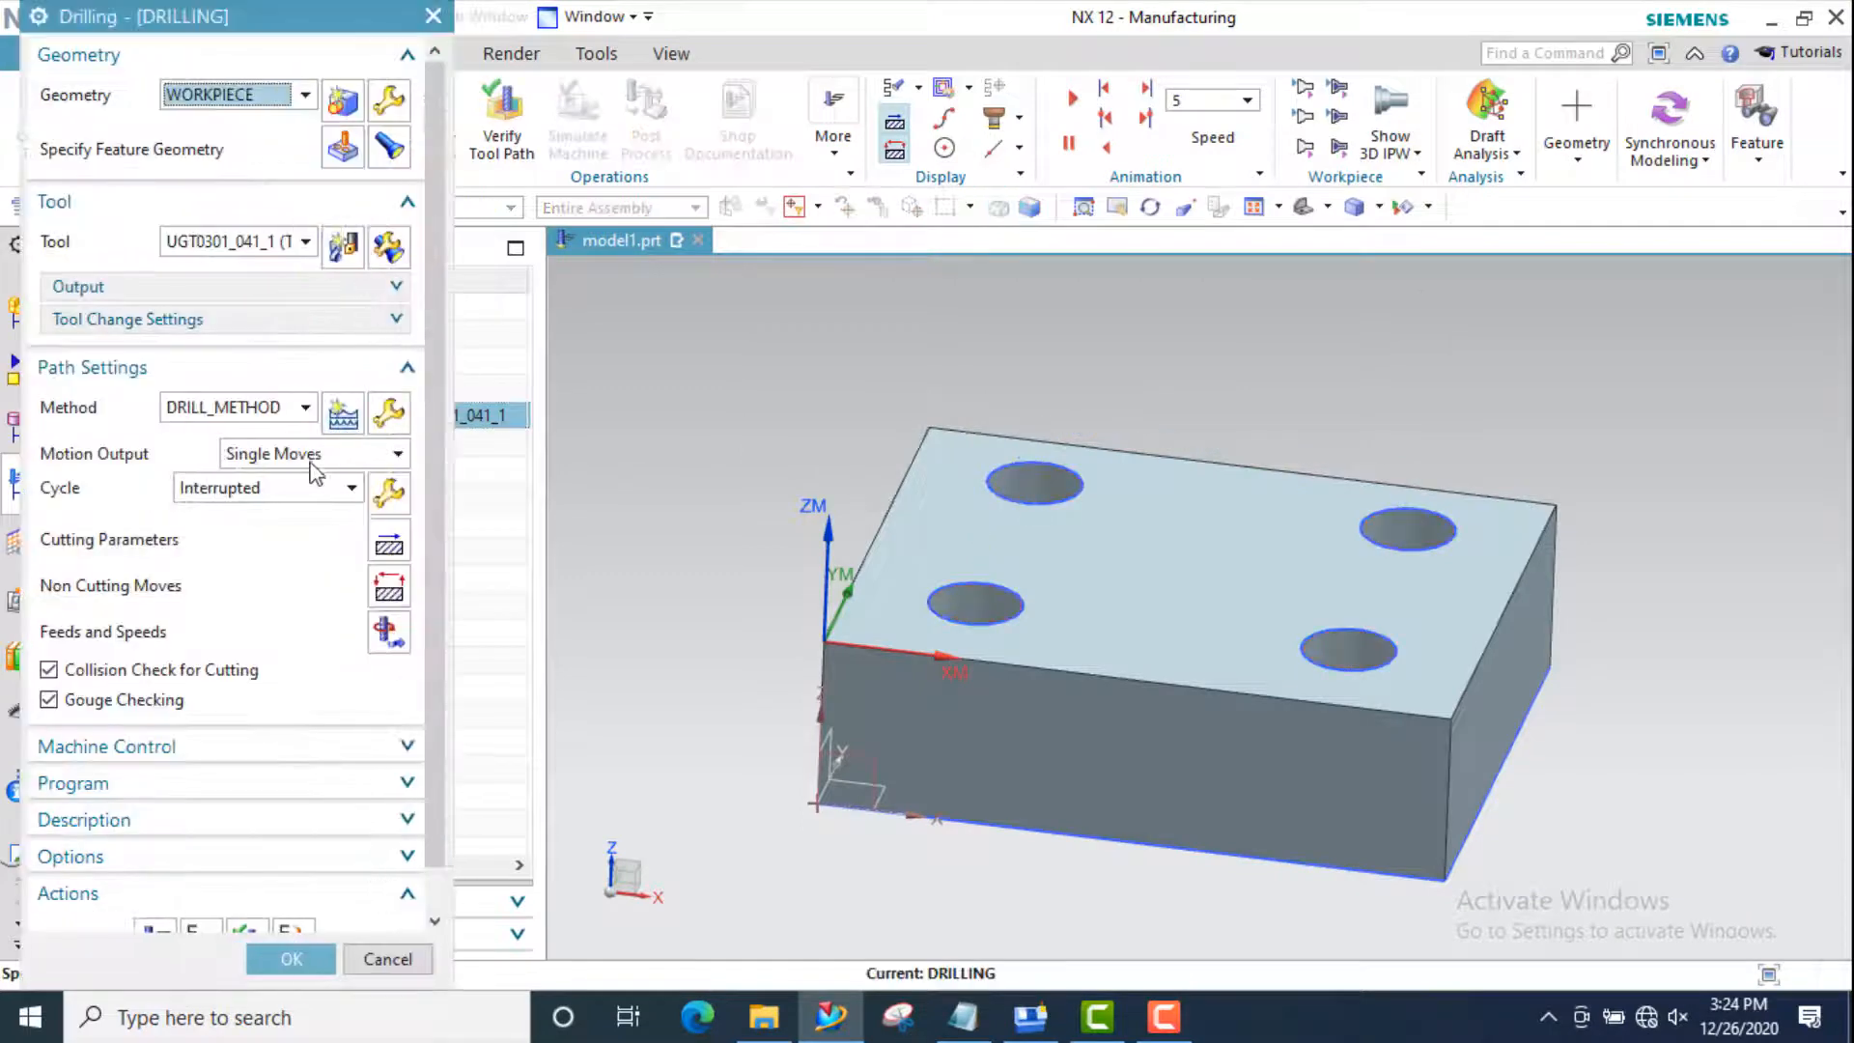
left_click(304, 486)
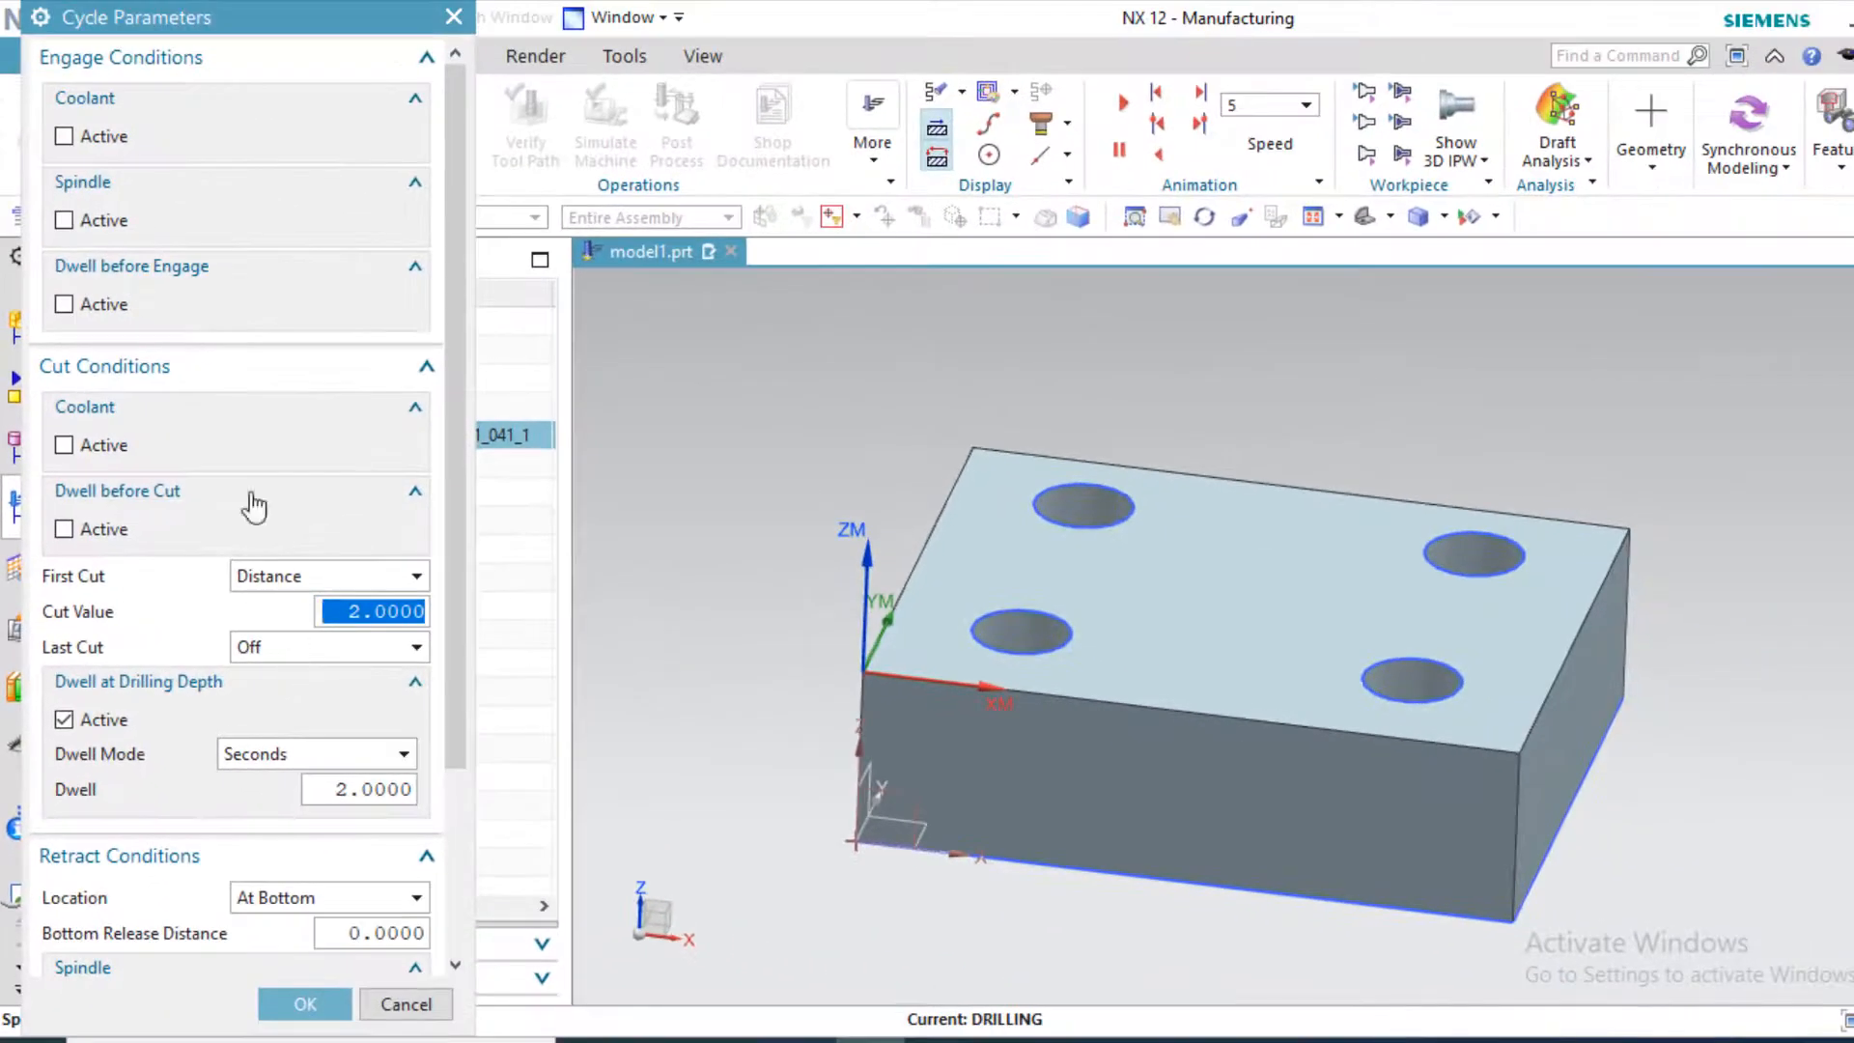
scroll(238, 458, "down", 5)
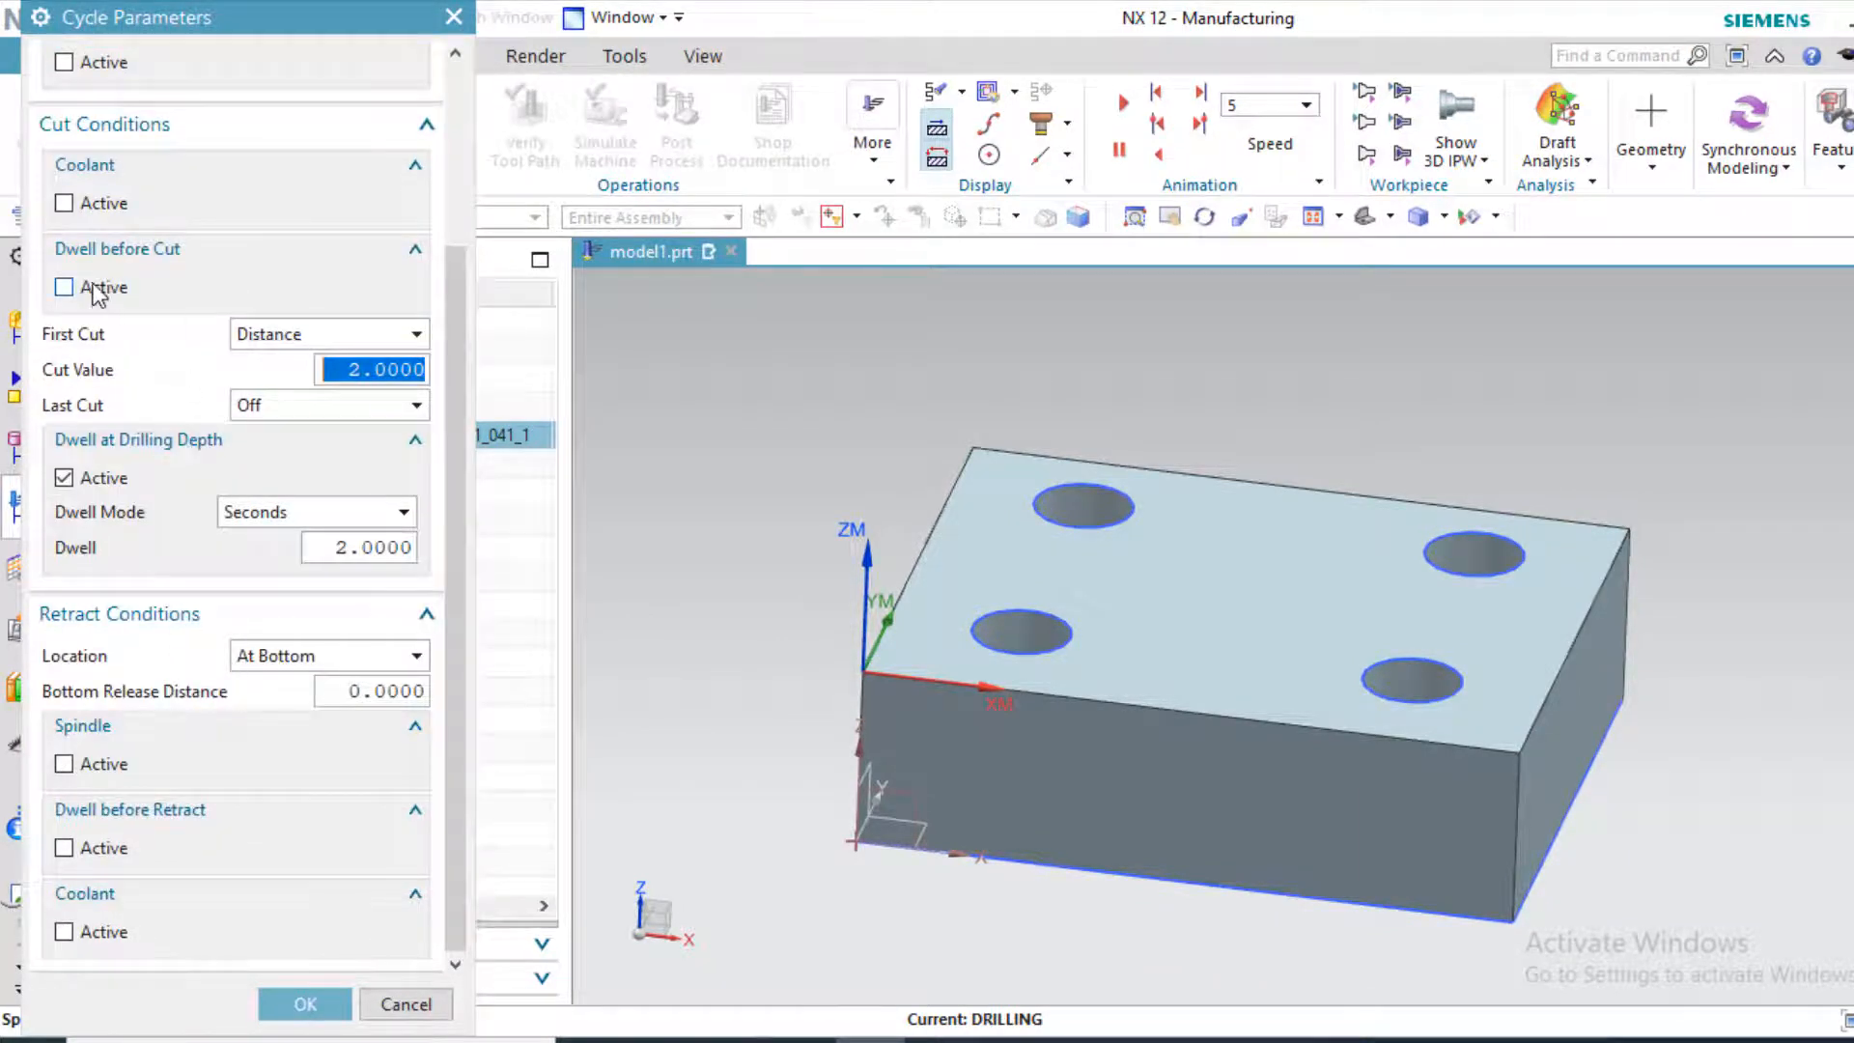
scroll(160, 316, "up", 5)
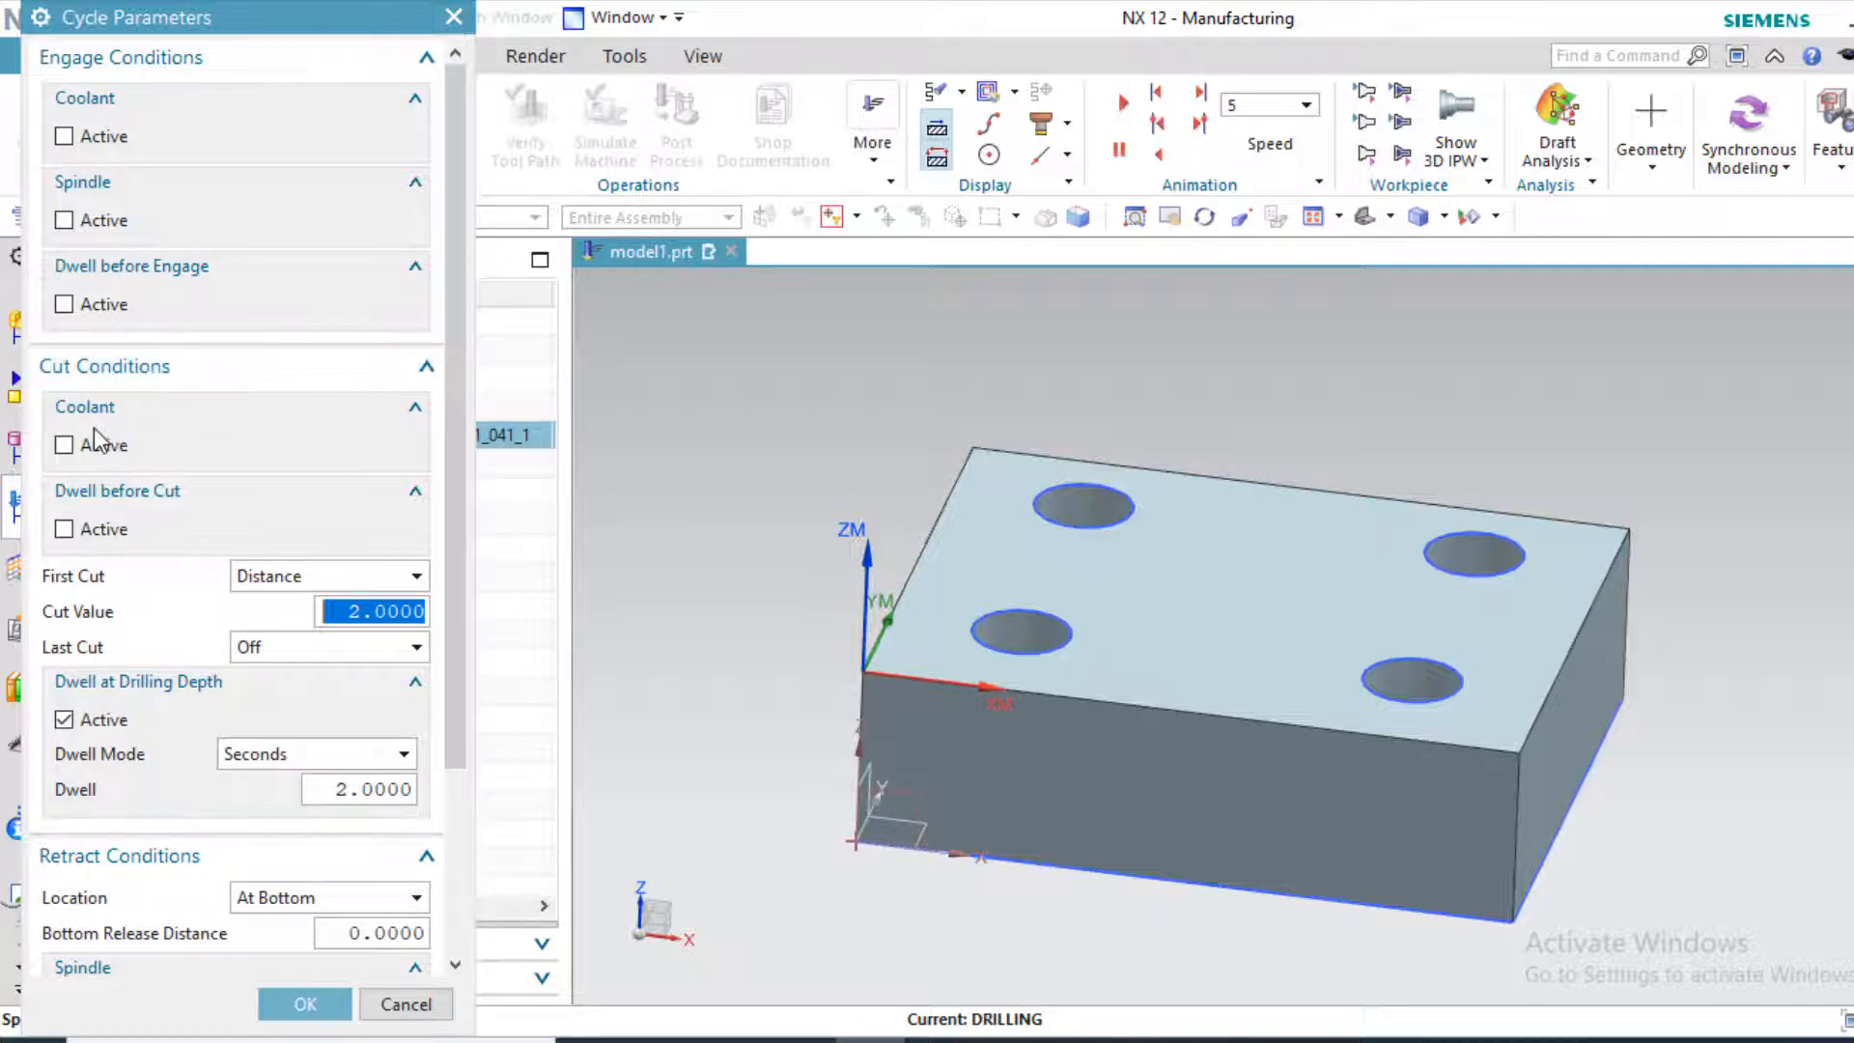
scroll(118, 549, "down", 1)
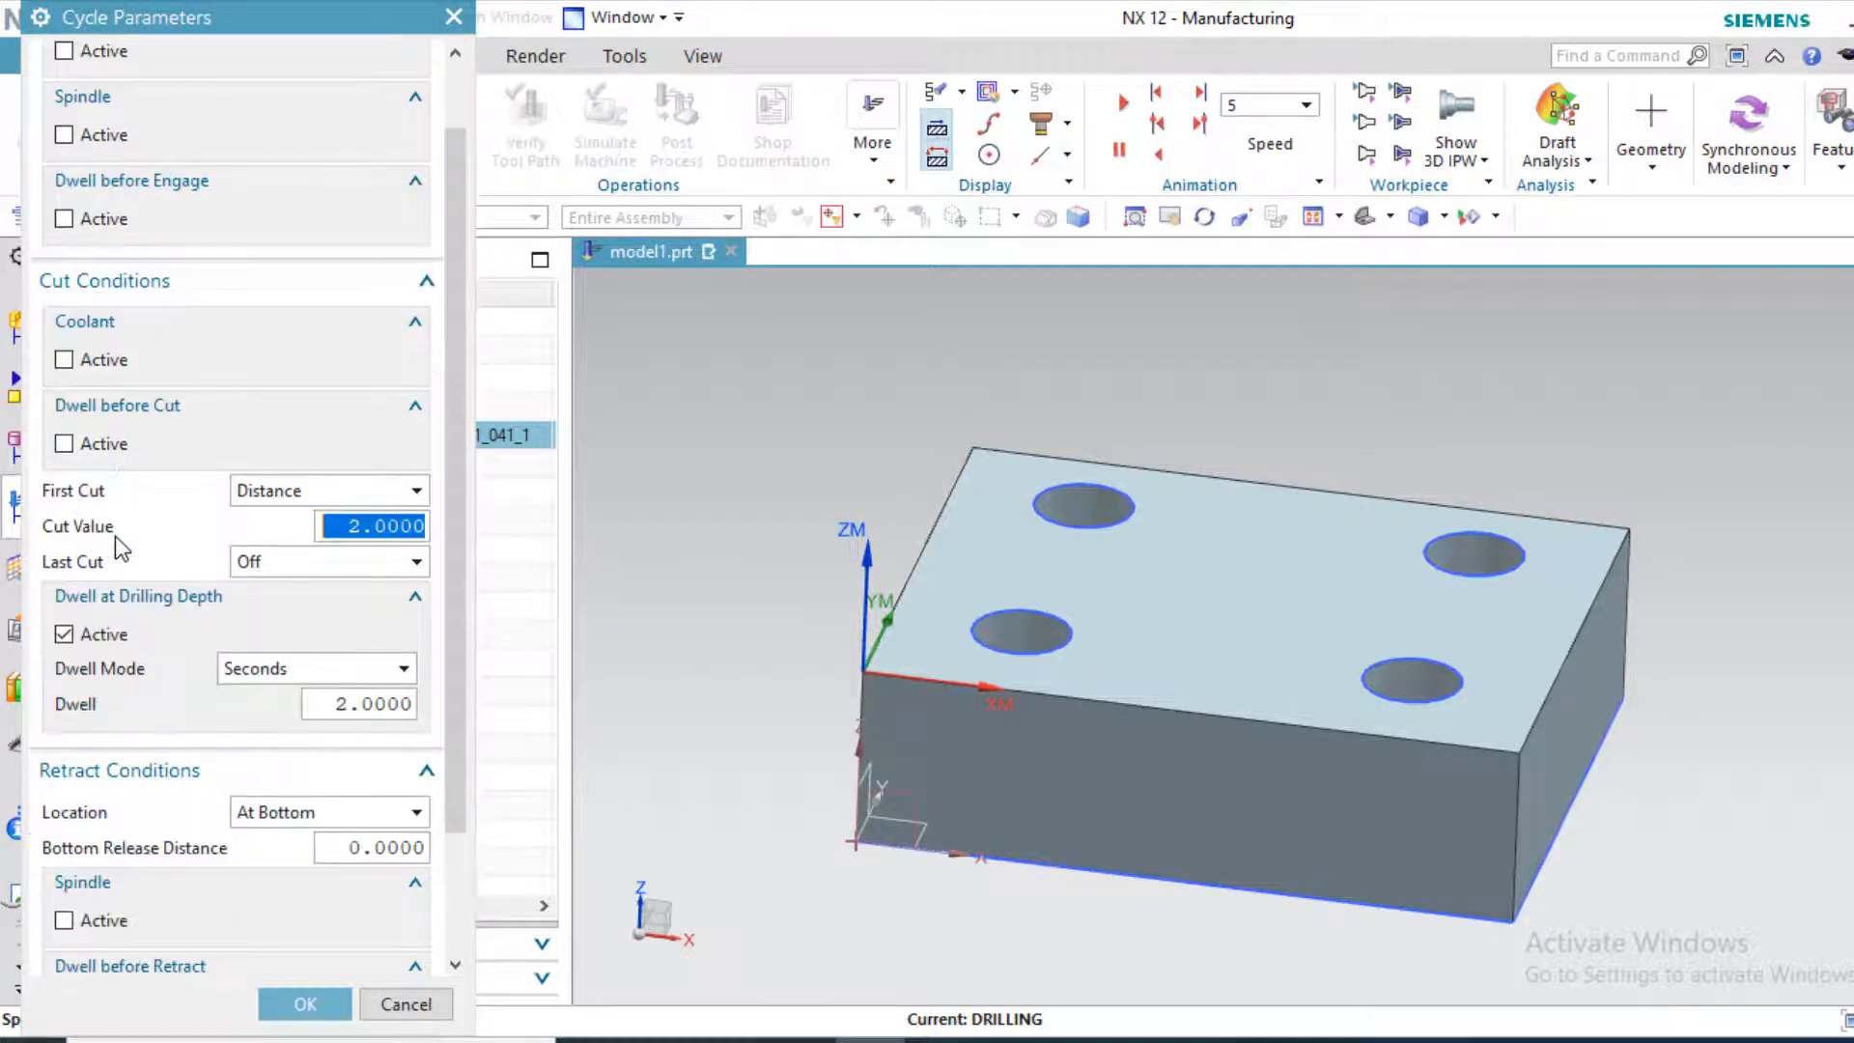
left_click(277, 493)
left_click(274, 521)
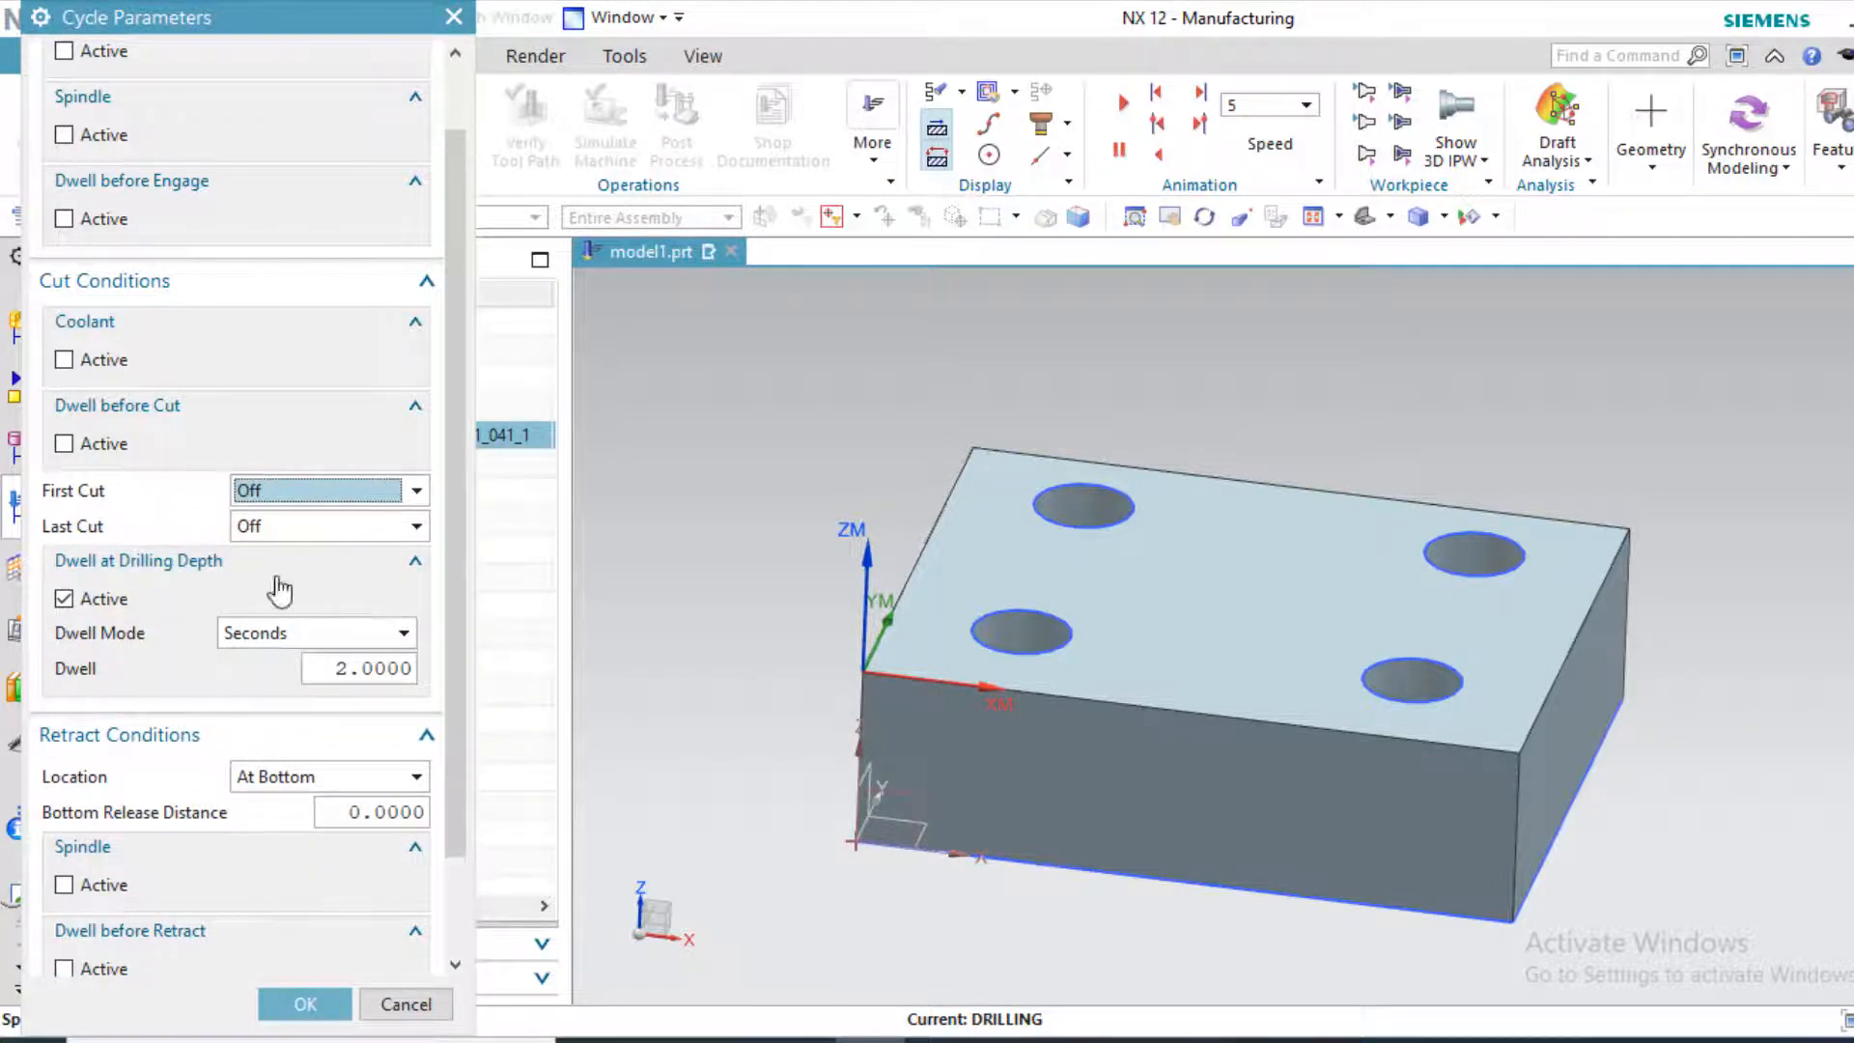
scroll(212, 845, "down", 3)
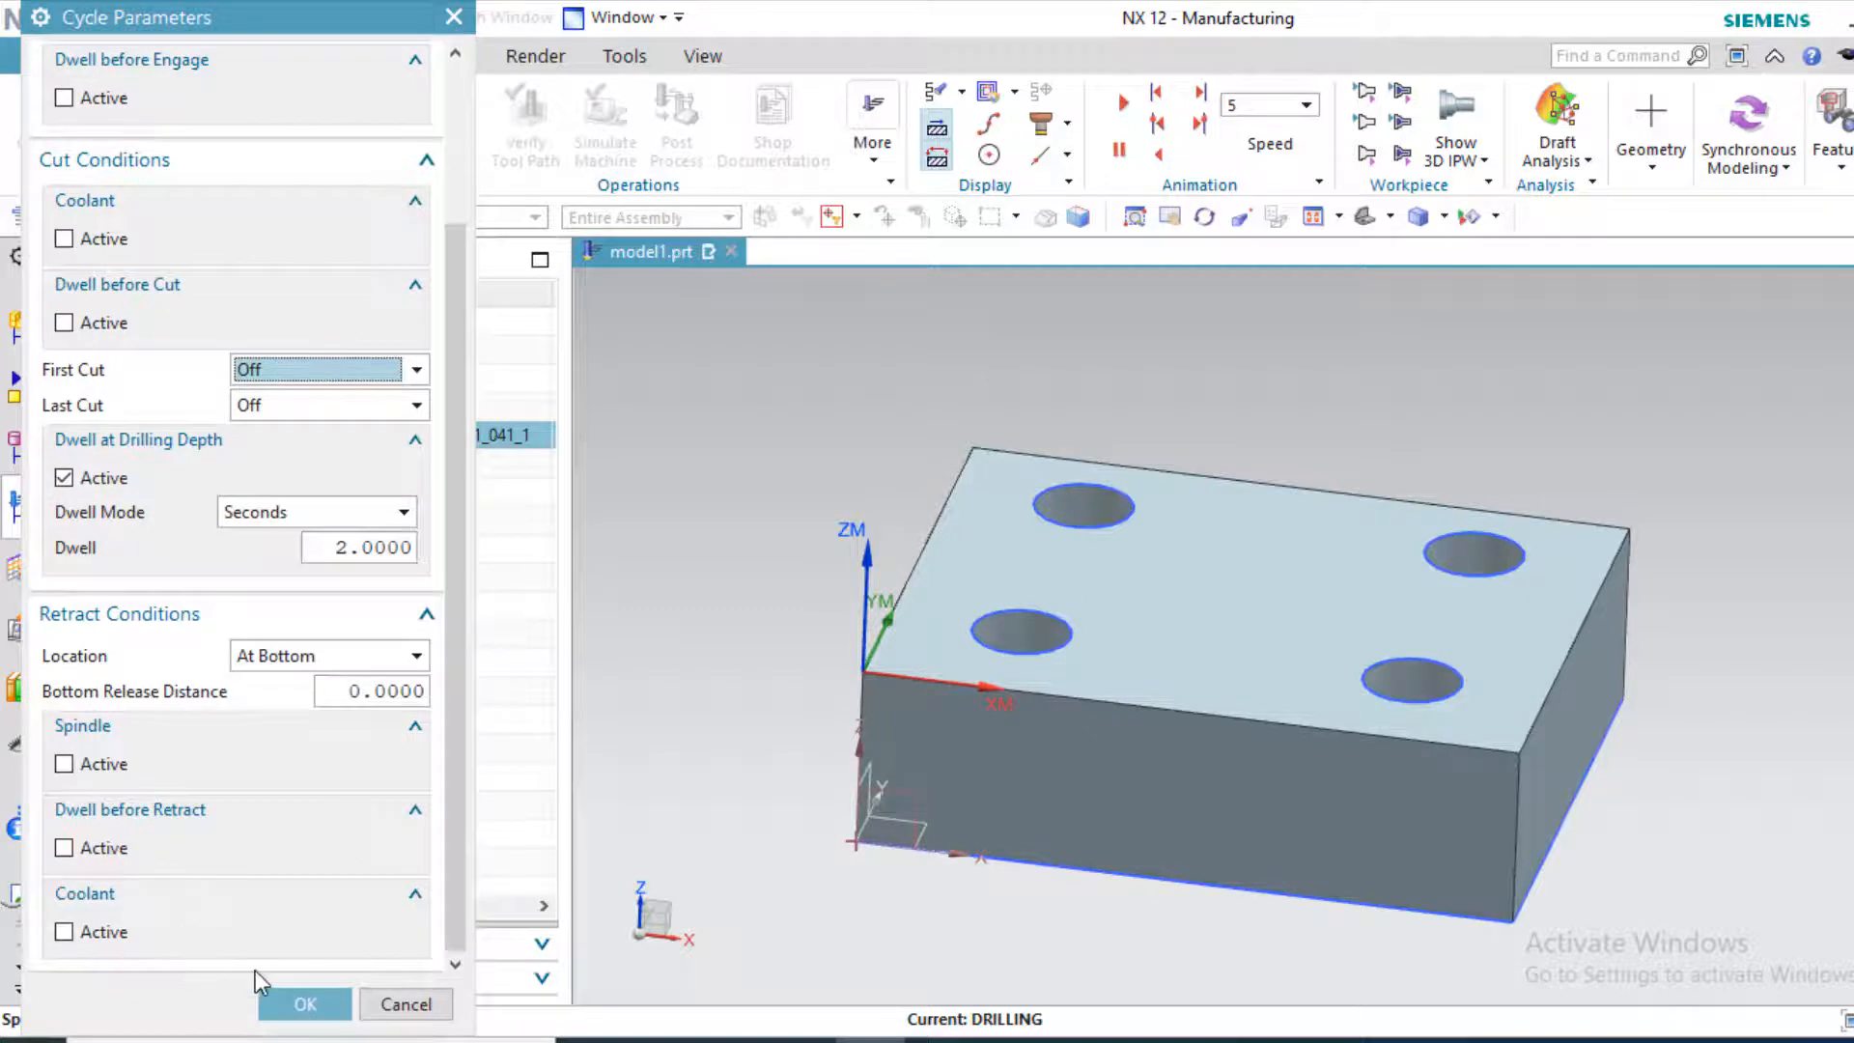
left_click(285, 1004)
Generate the deep drilling tool path and accept the DRILLING operation
scroll(280, 763, "down", 1)
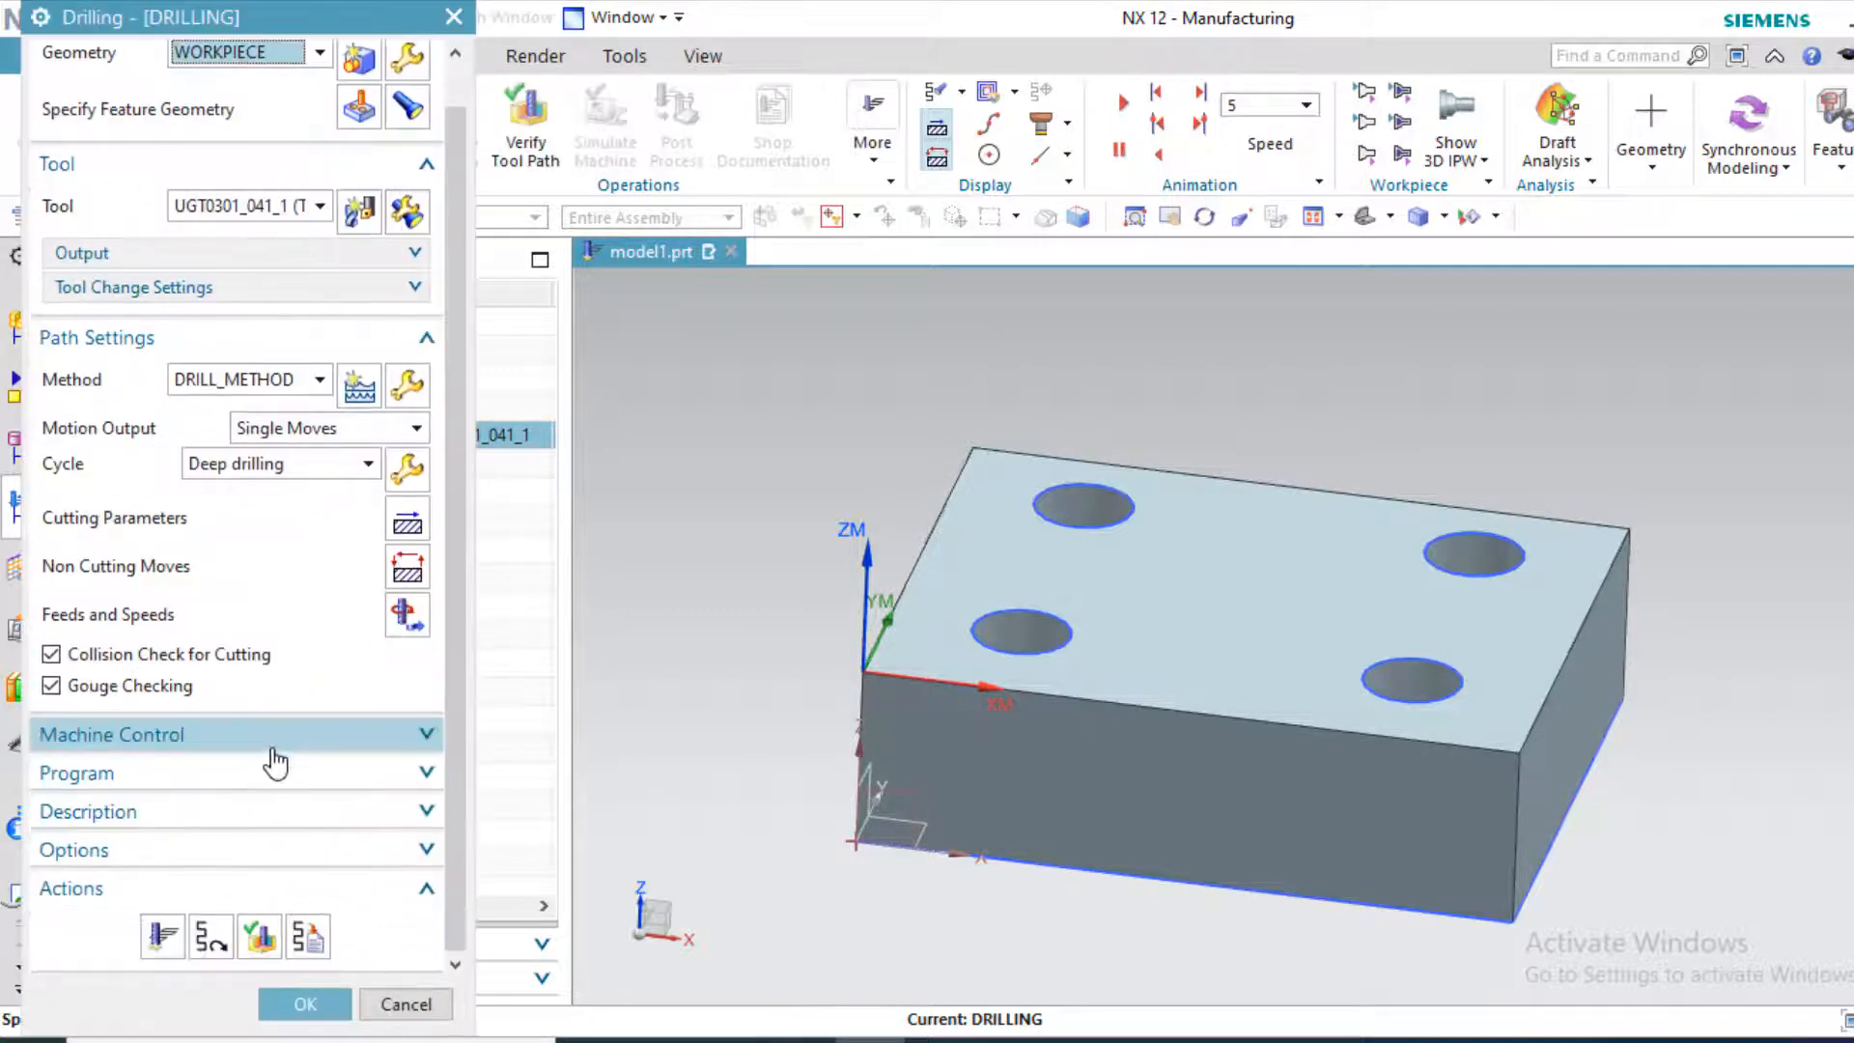
left_click(164, 937)
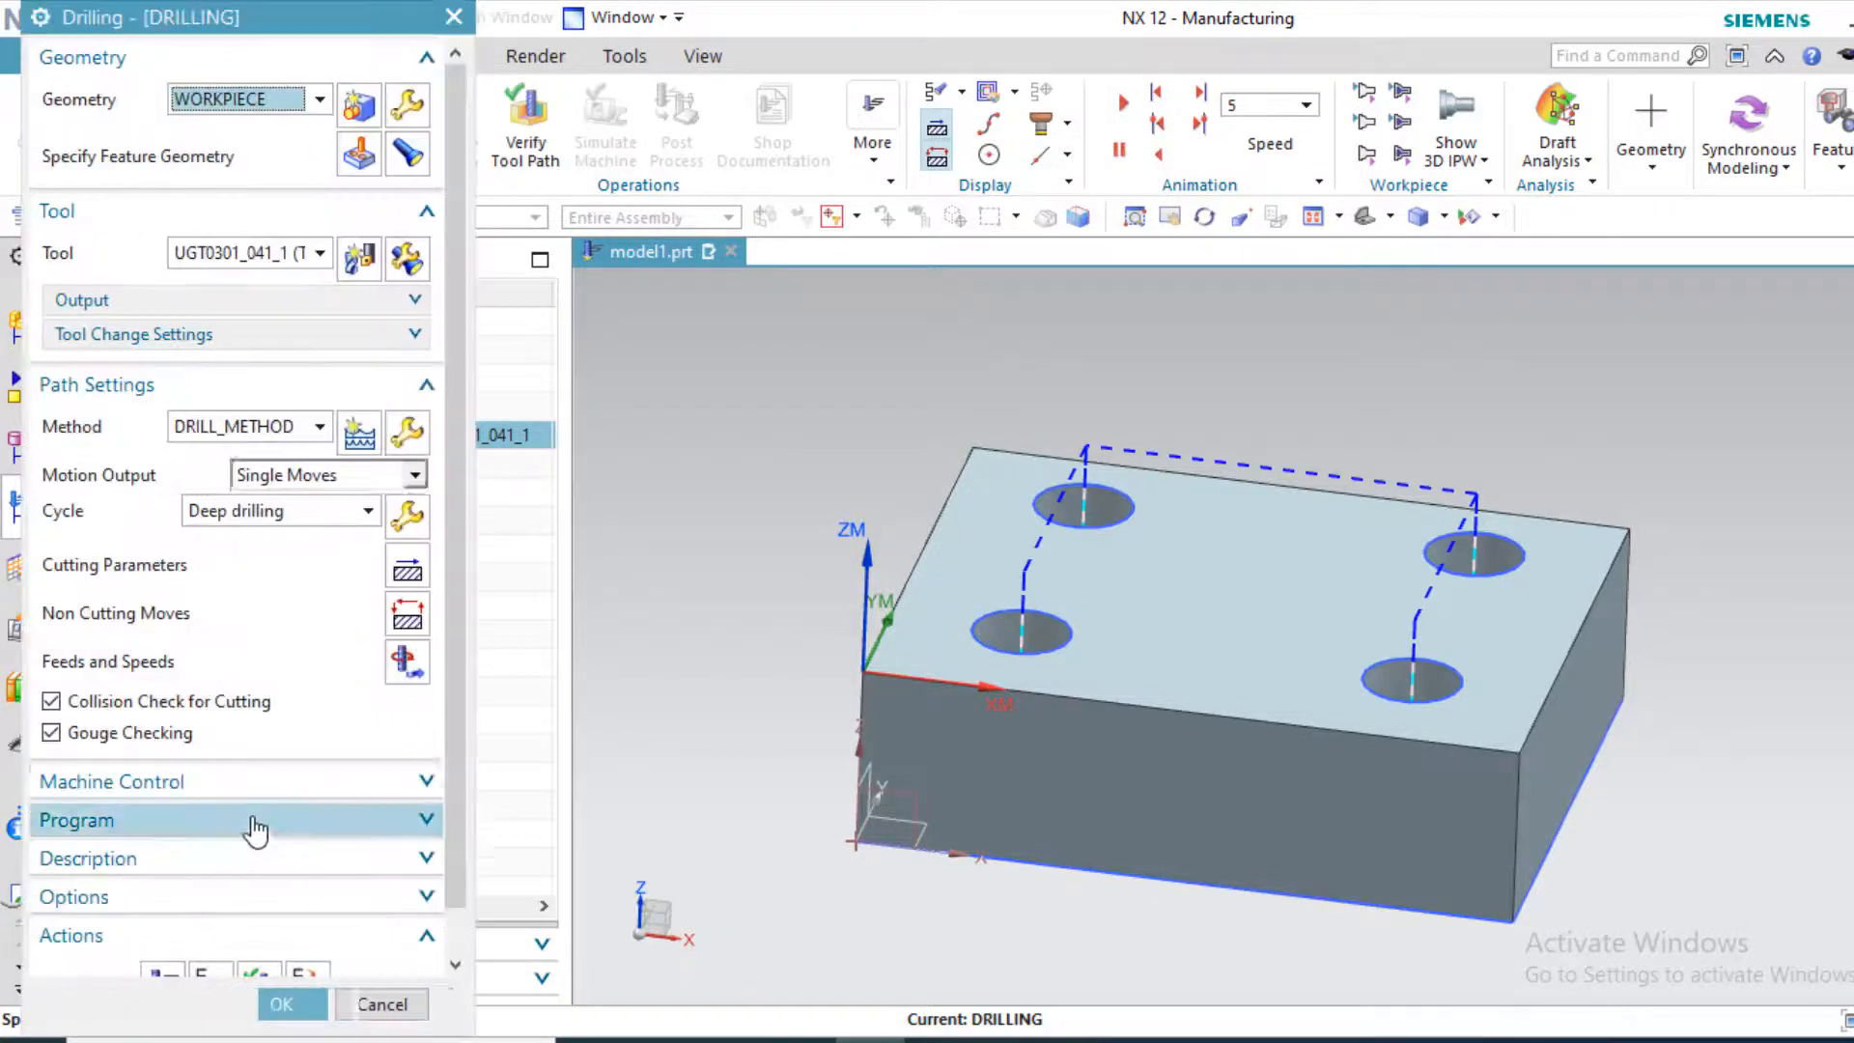
scroll(248, 826, "down", 1)
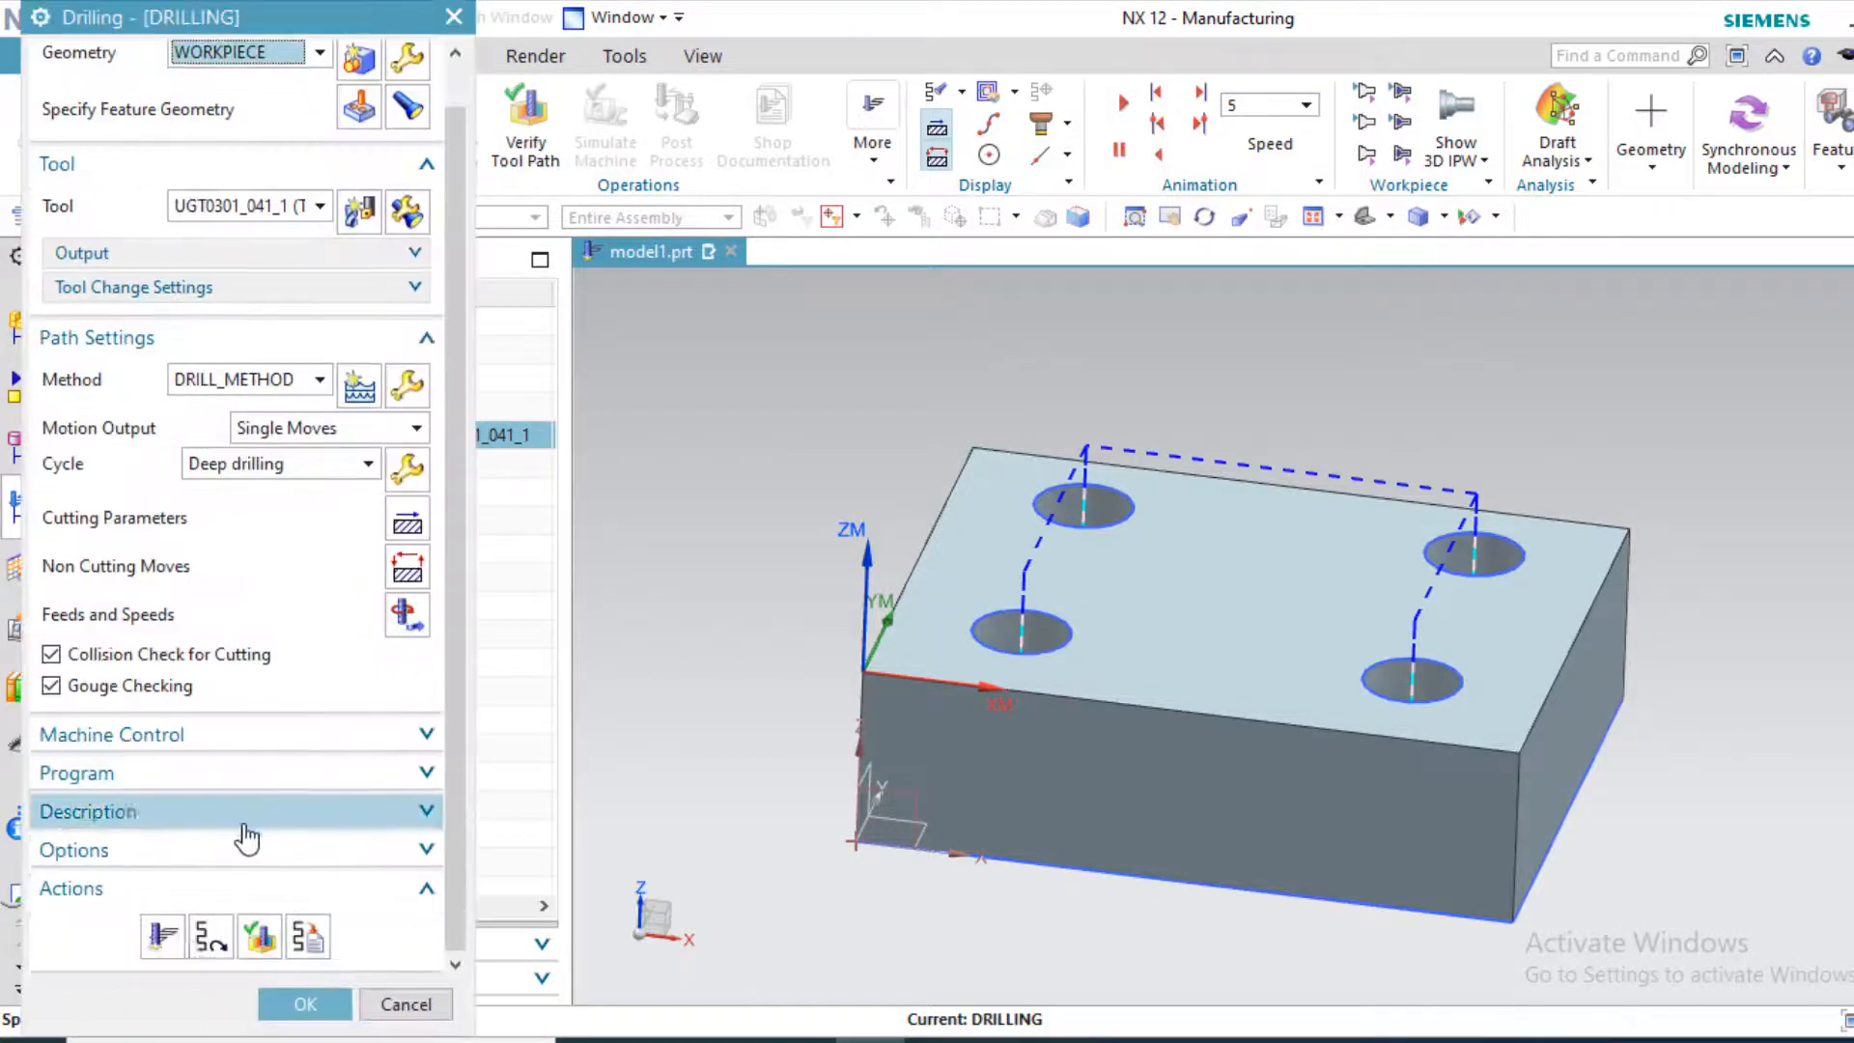
left_click(305, 1008)
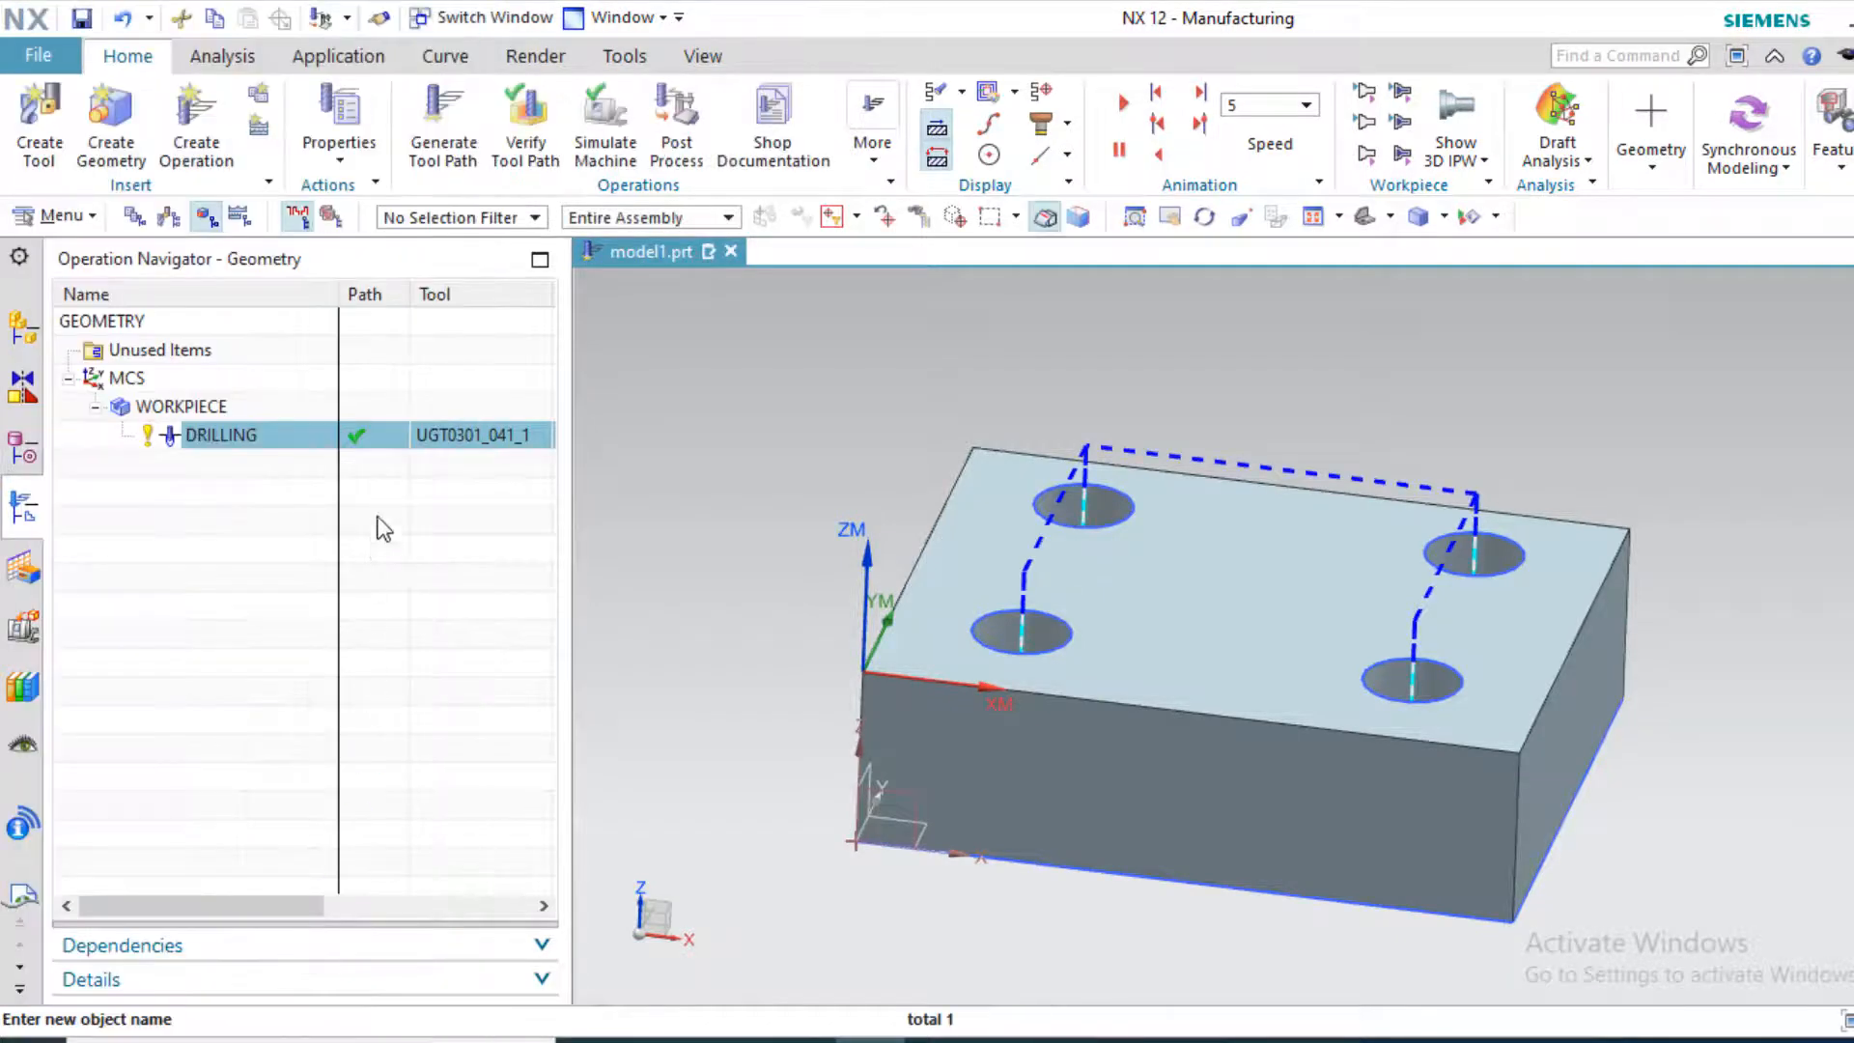
Postprocess the deep drilling operation despite the units mismatch, overwriting model1.ptp, and close the listing after reviewing the code
left_click(681, 149)
left_click(179, 790)
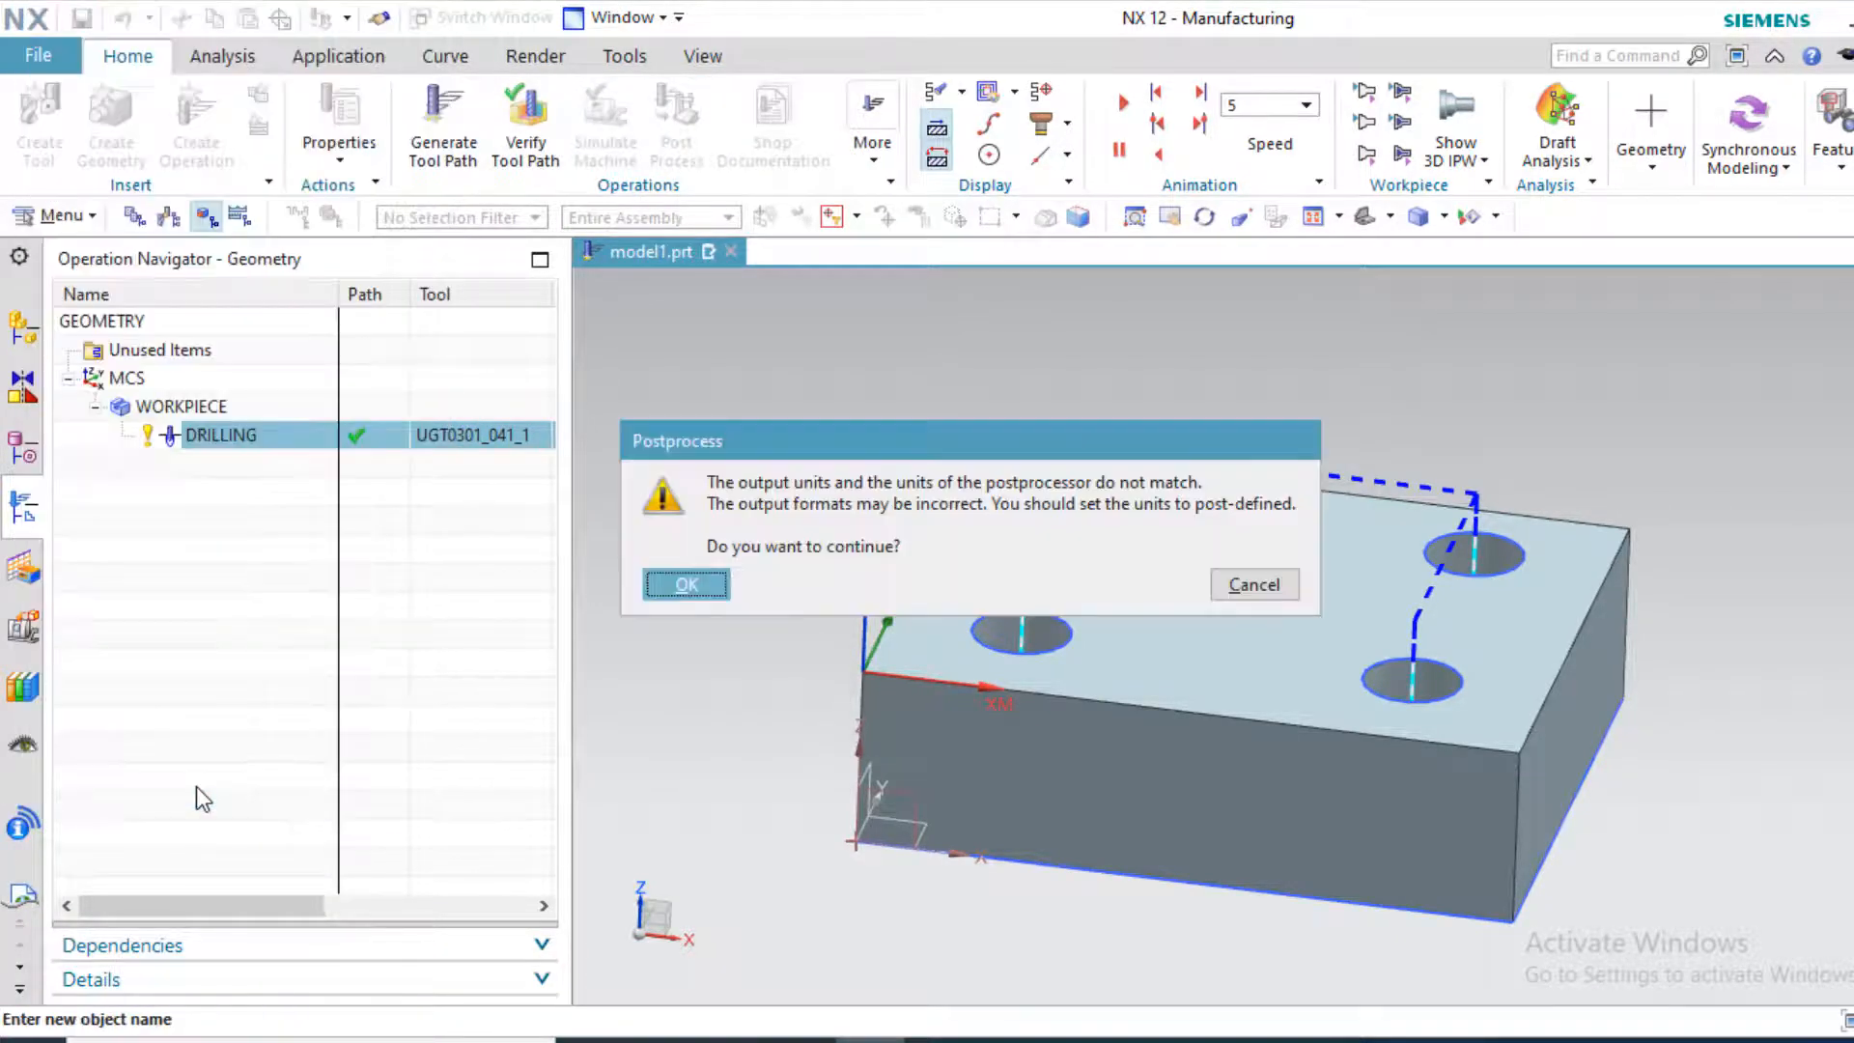
left_click(682, 585)
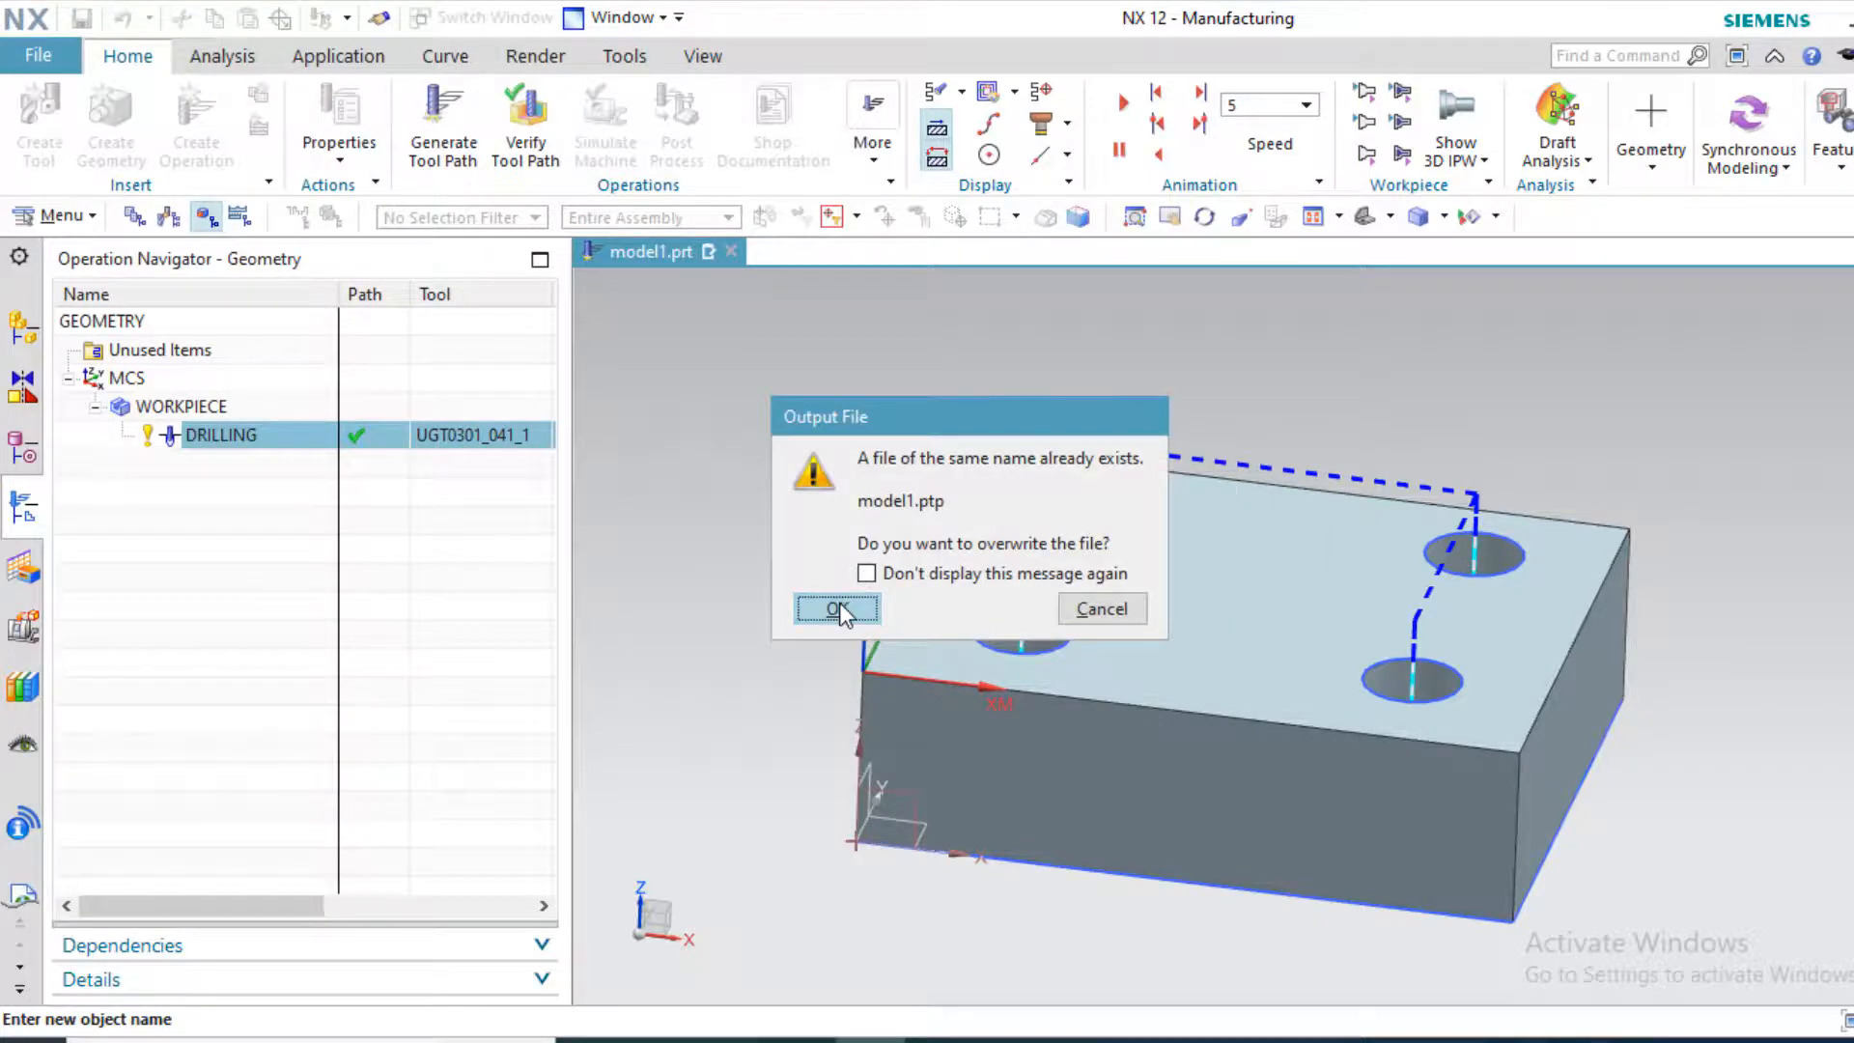
left_click(839, 604)
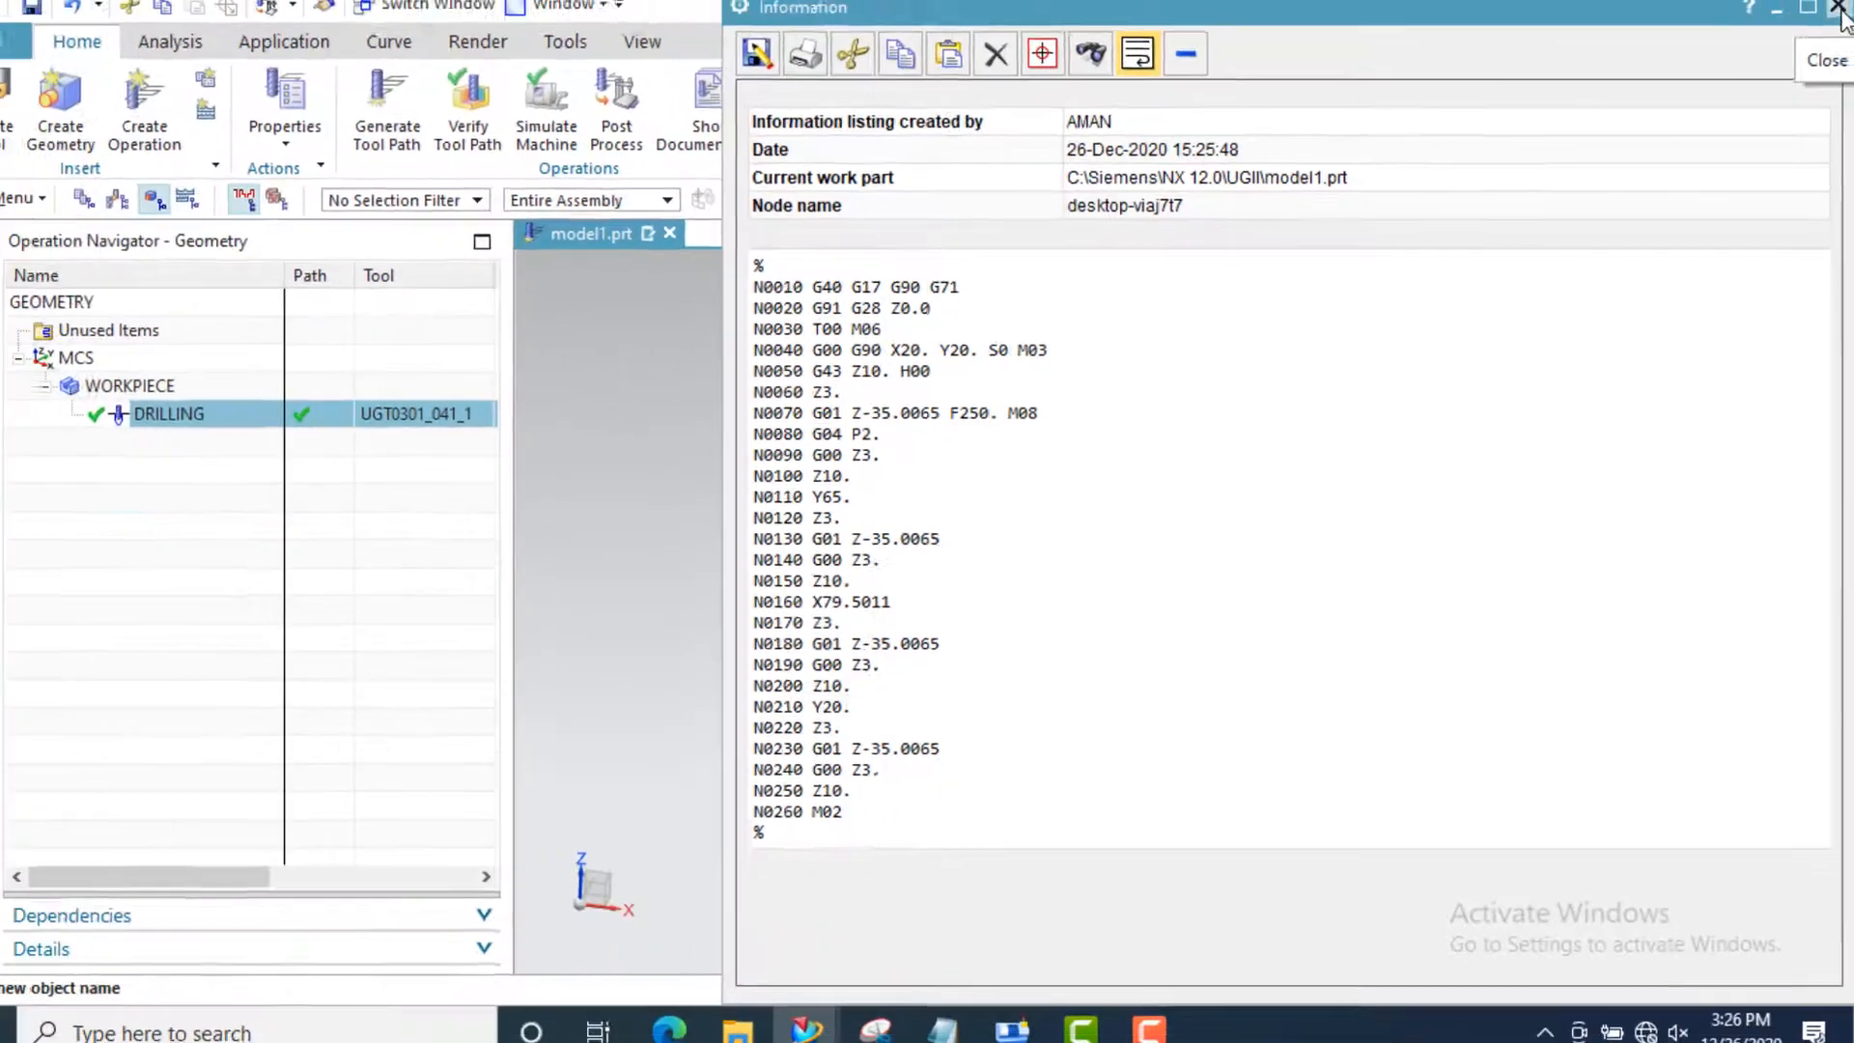
left_click(1834, 13)
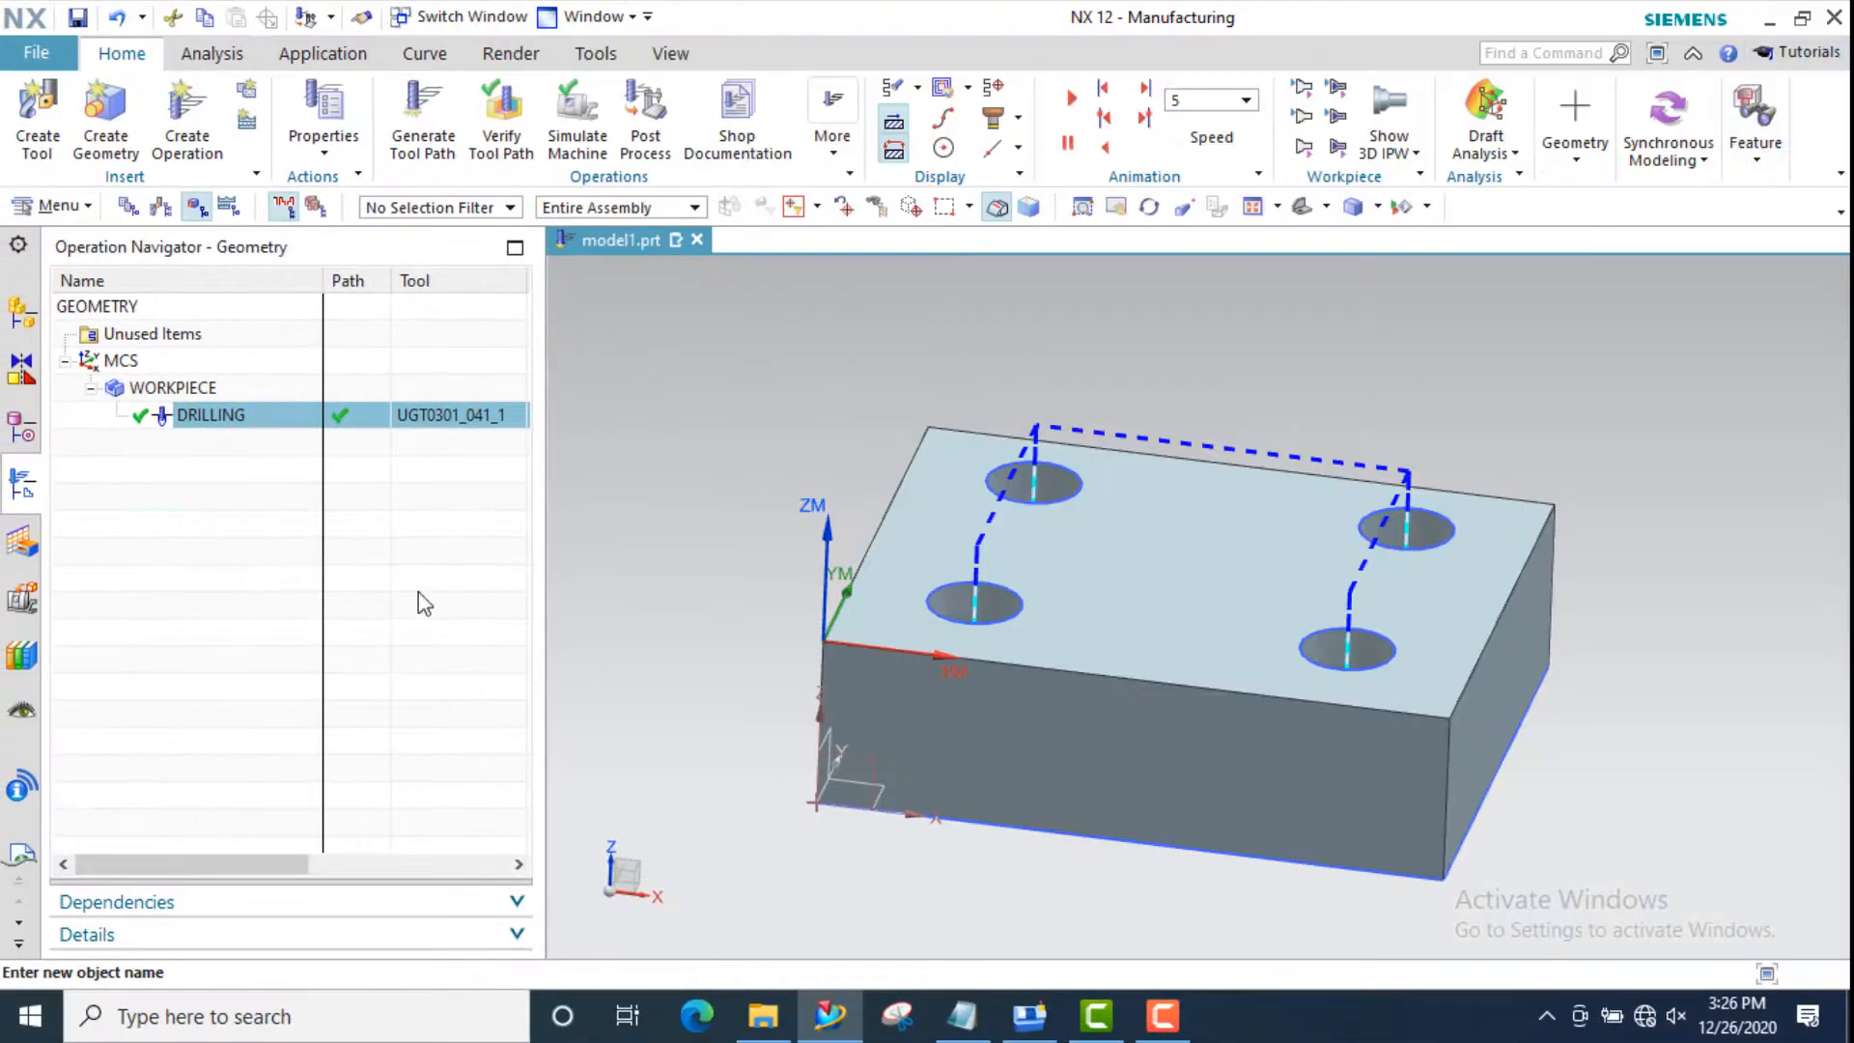
Reopen the DRILLING operation to review the available cycle types, keeping Deep drilling, and accept the operation
double_click(440, 433)
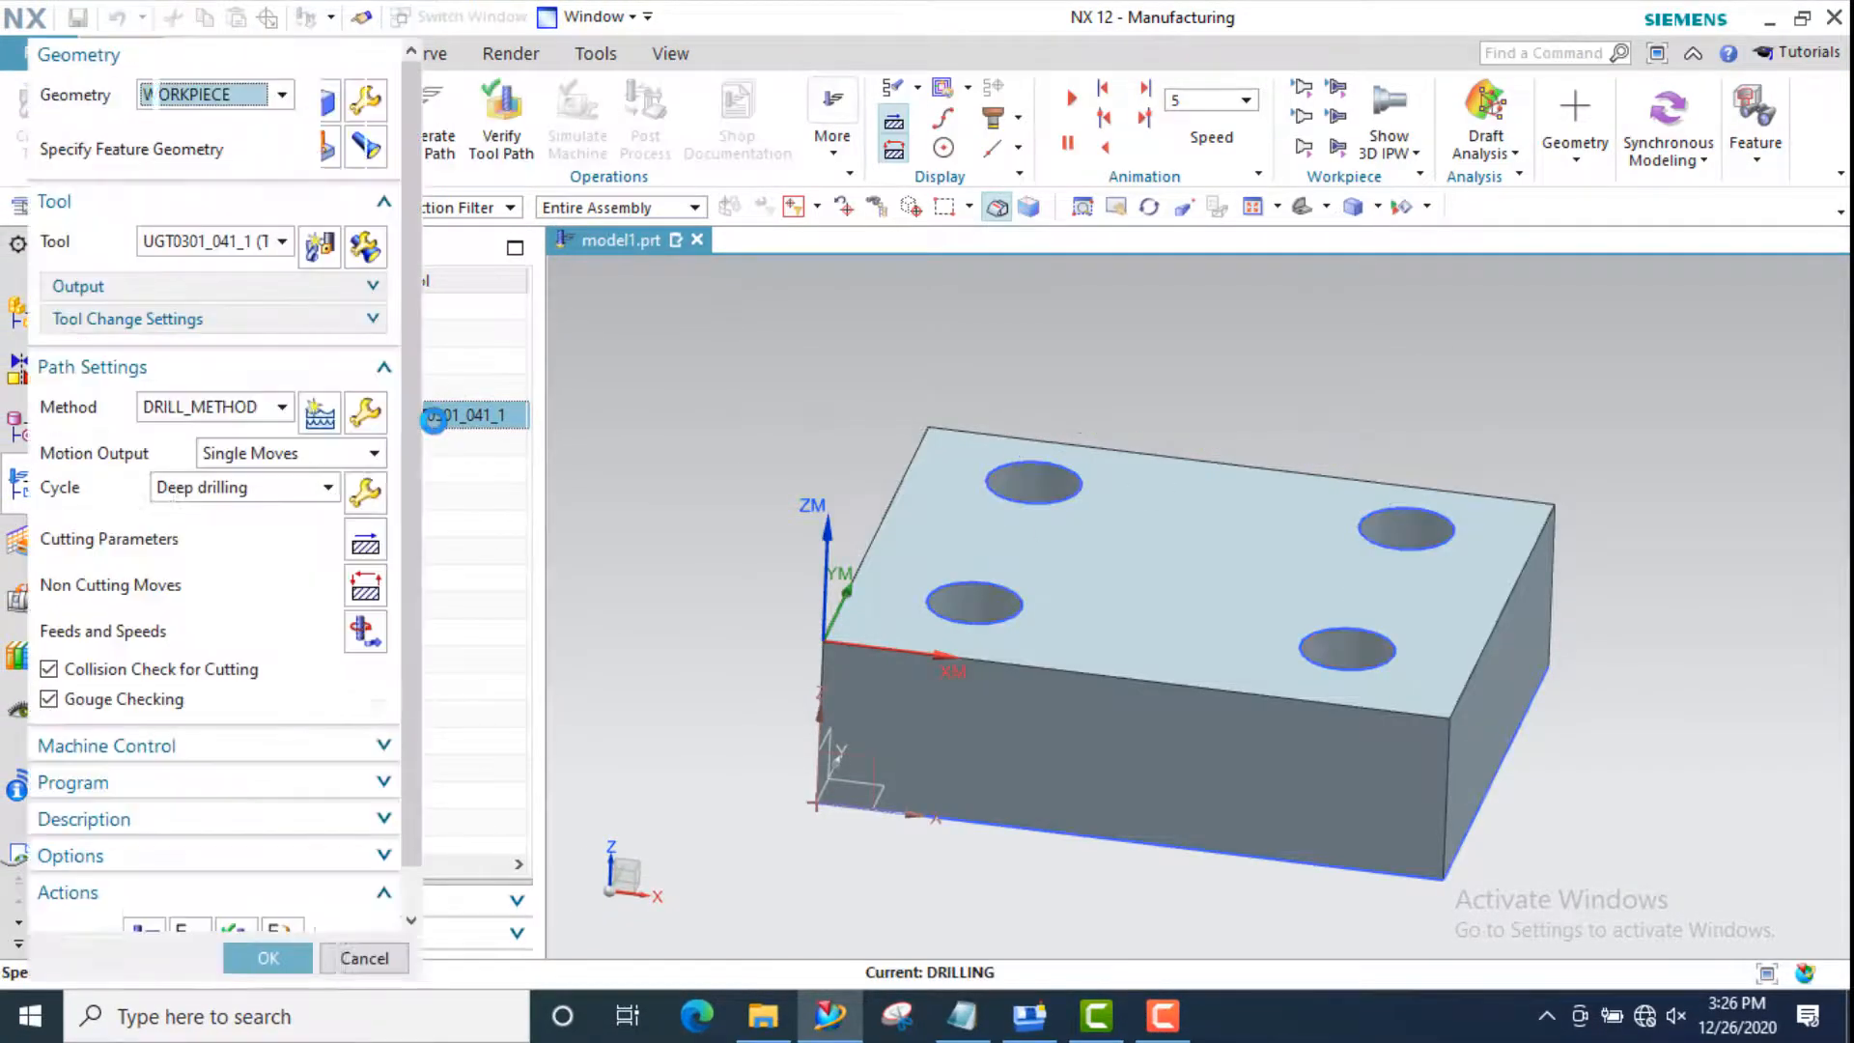
left_click(276, 488)
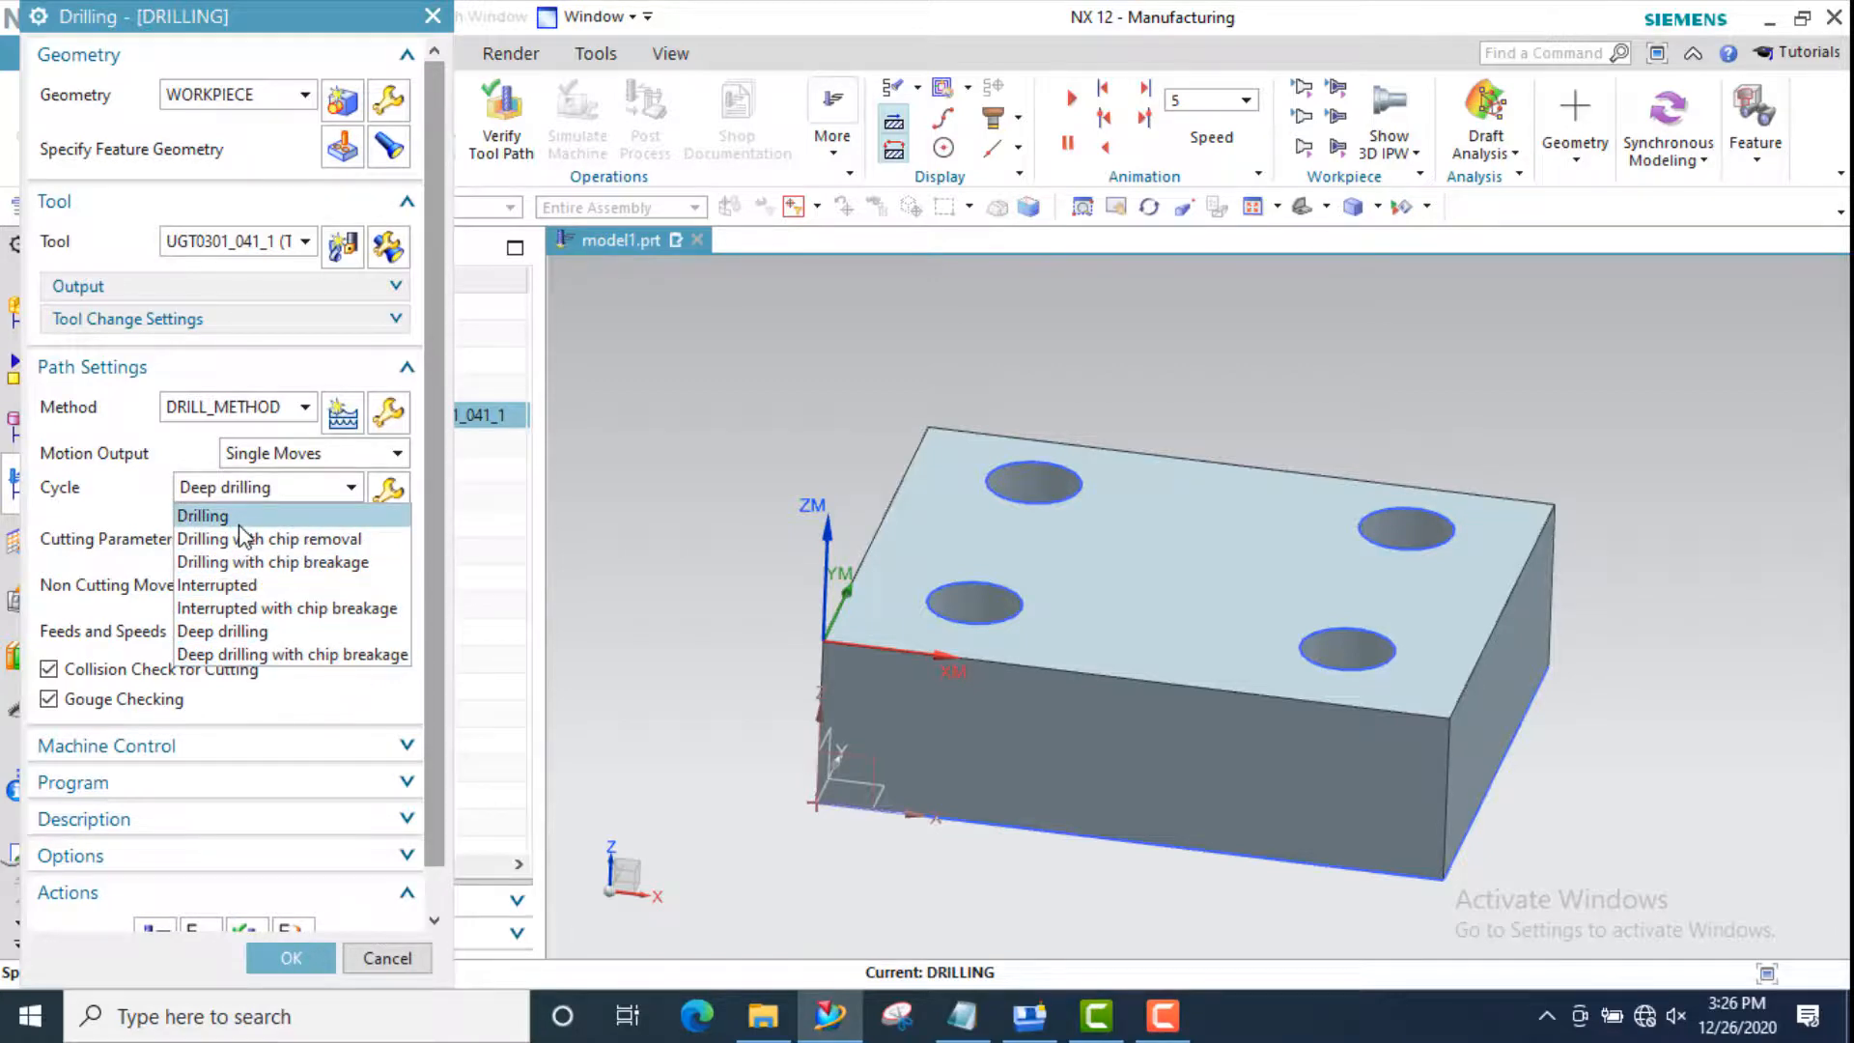
left_click(287, 964)
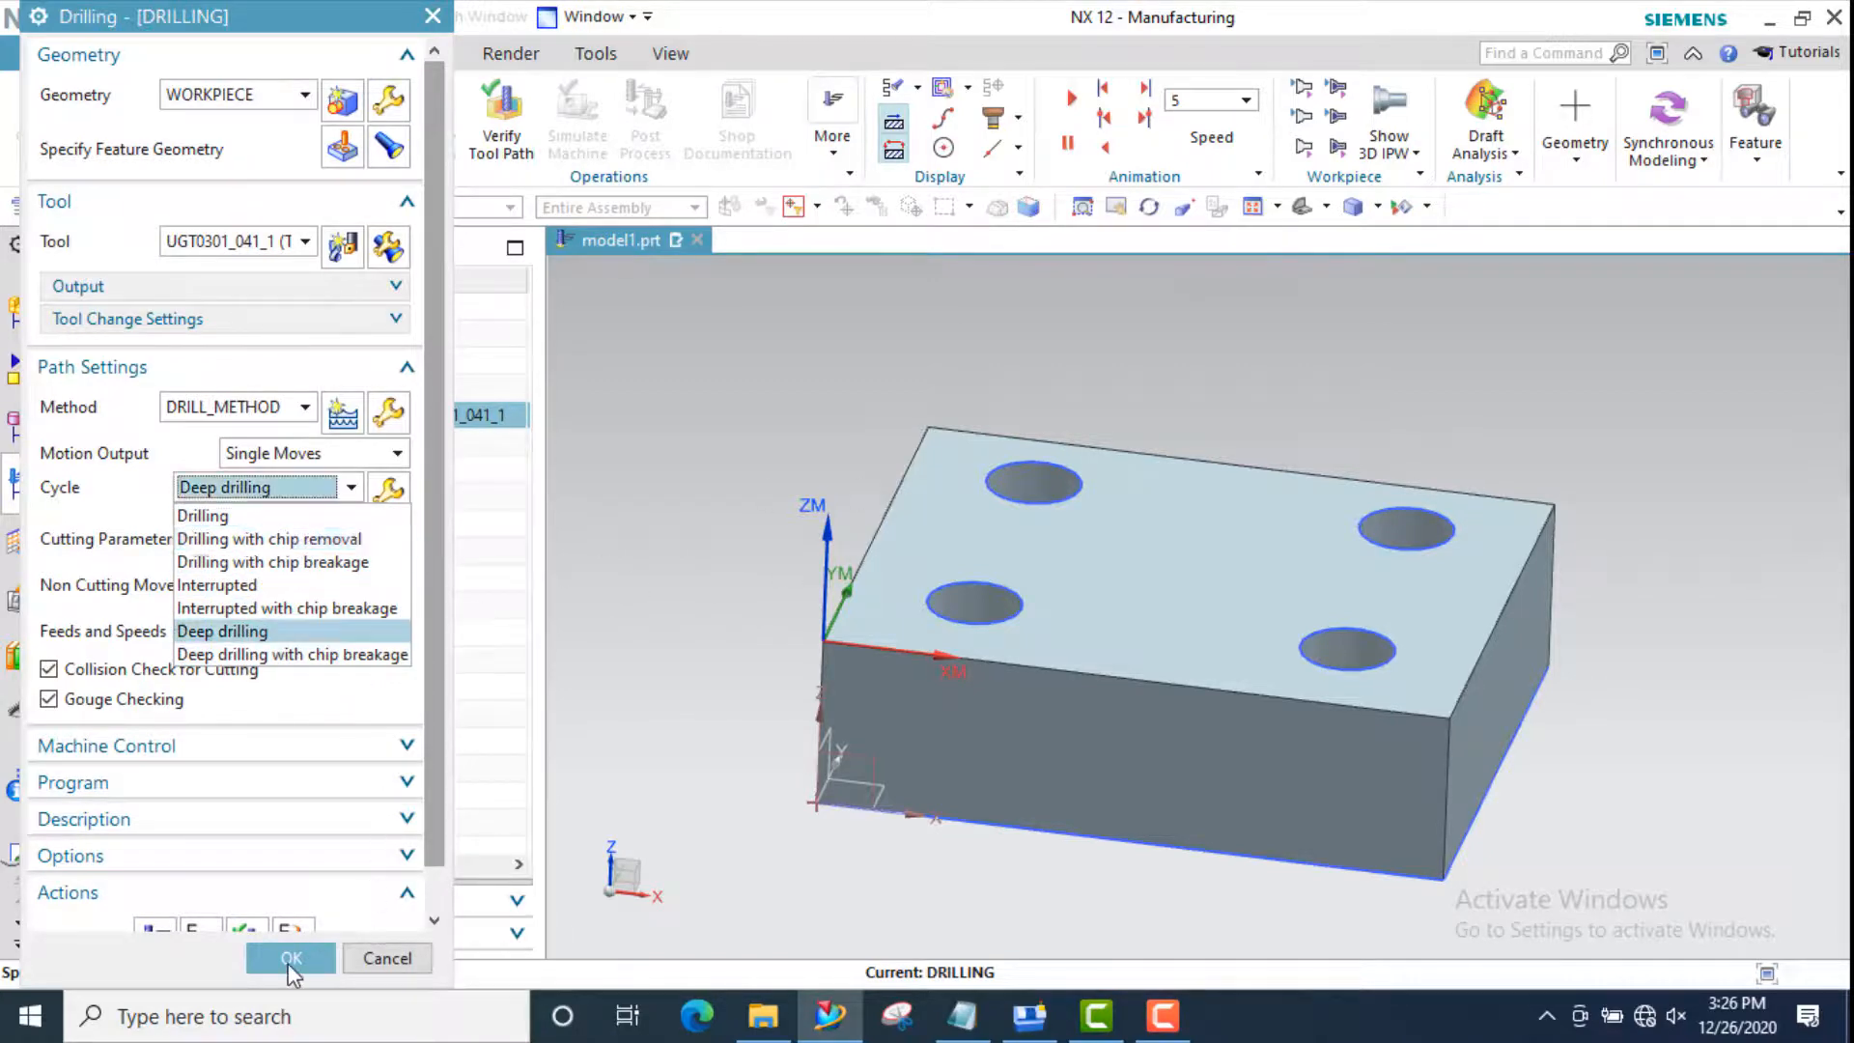
left_click(292, 958)
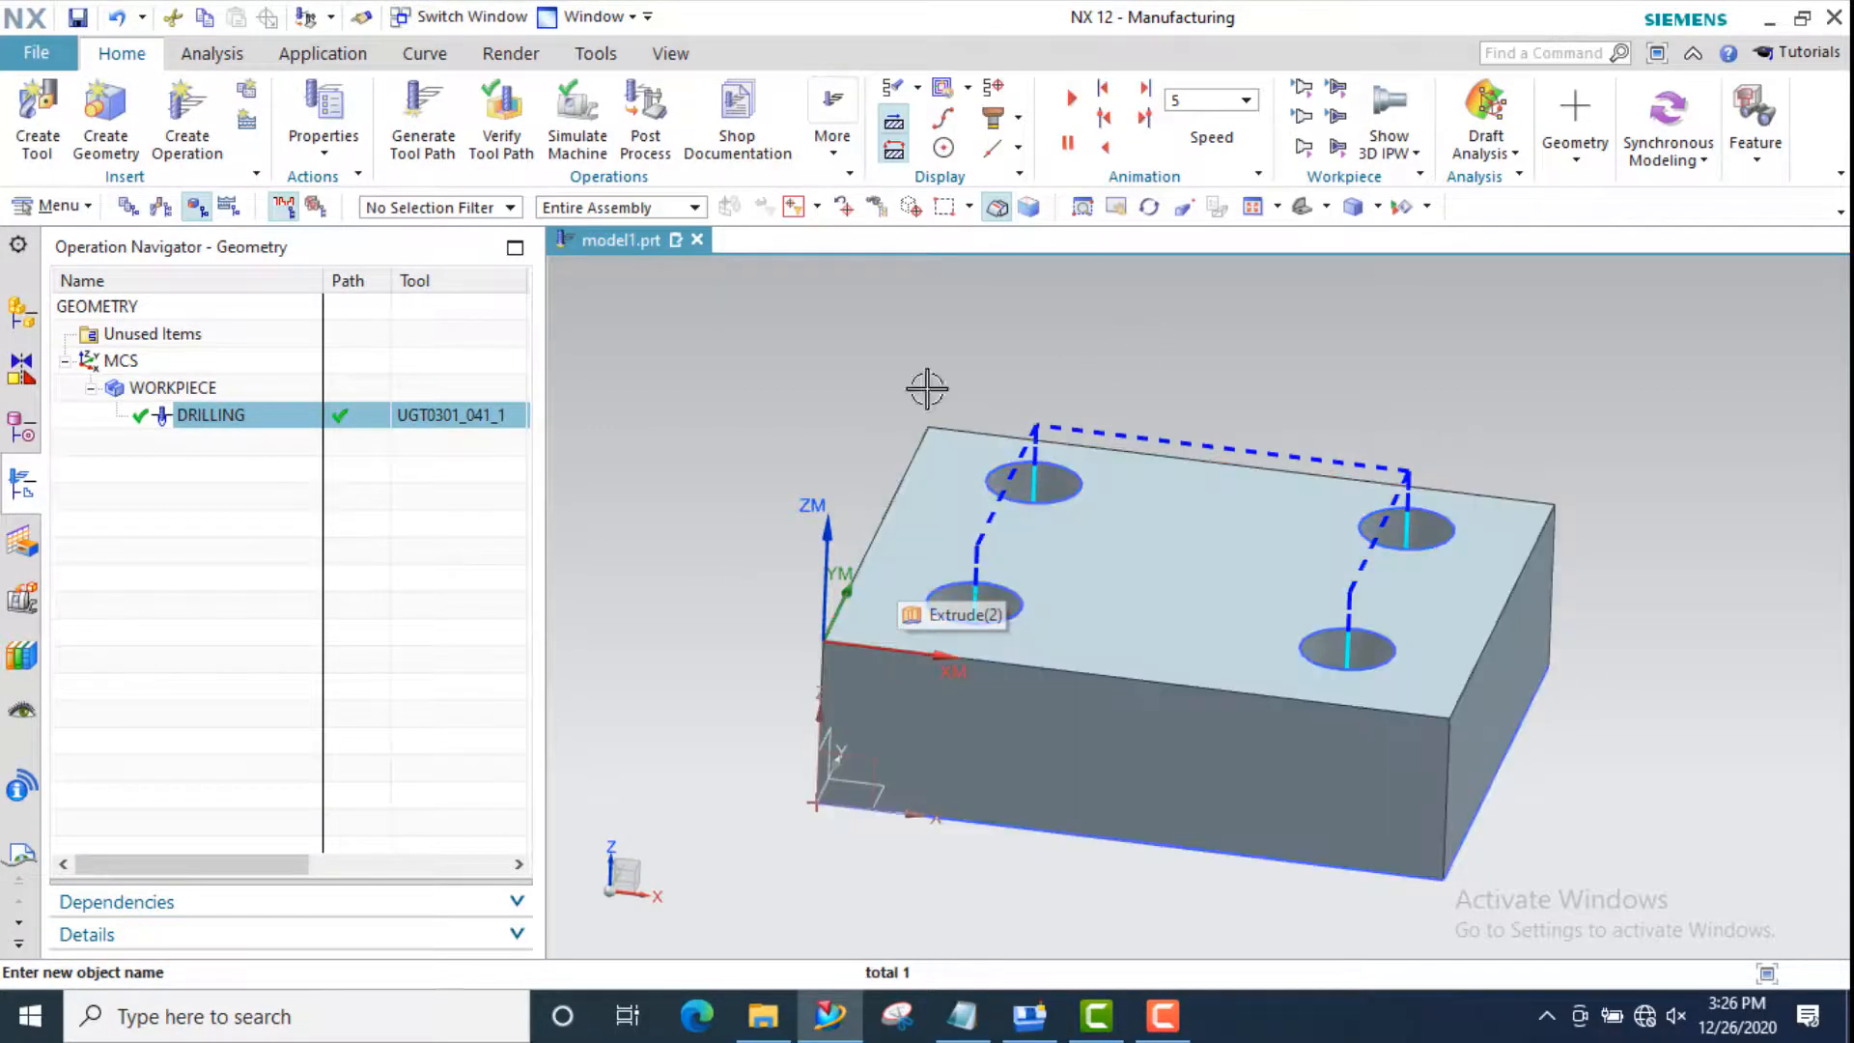
scroll(927, 570, "down", 1)
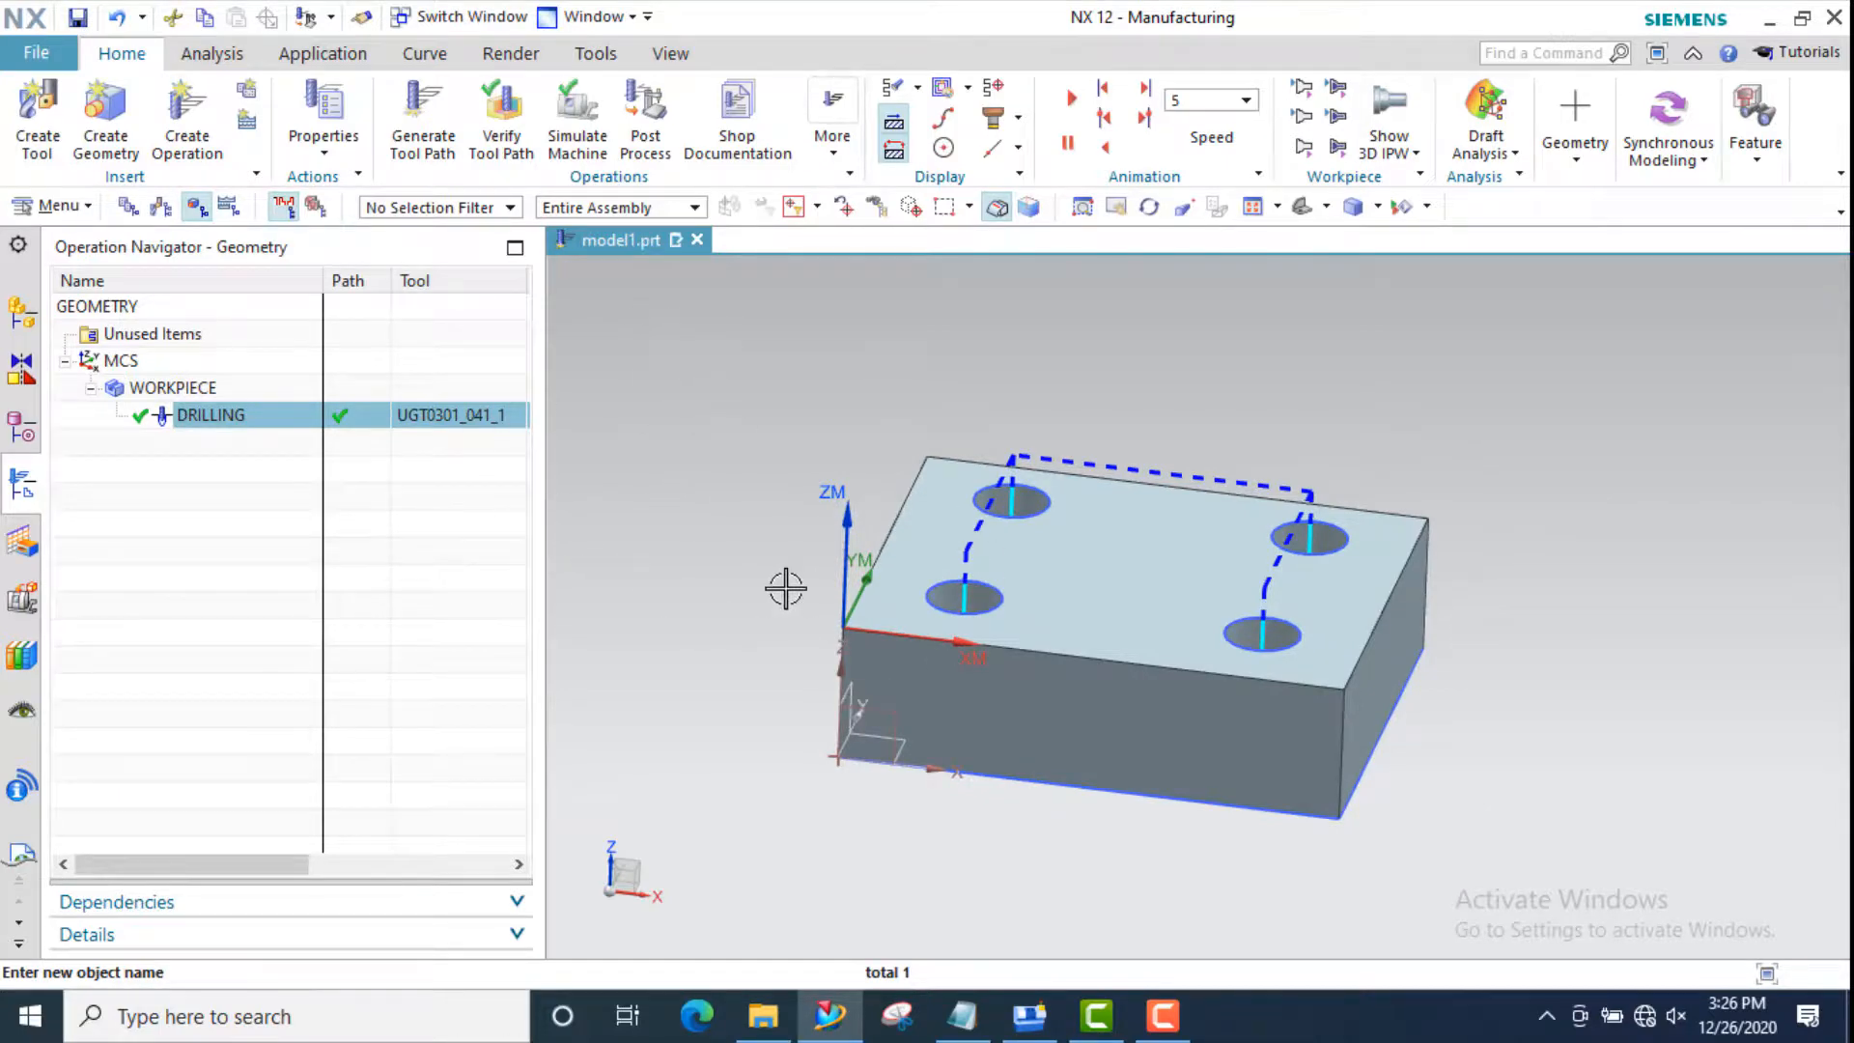
middle_click_drag(782, 584, 807, 544)
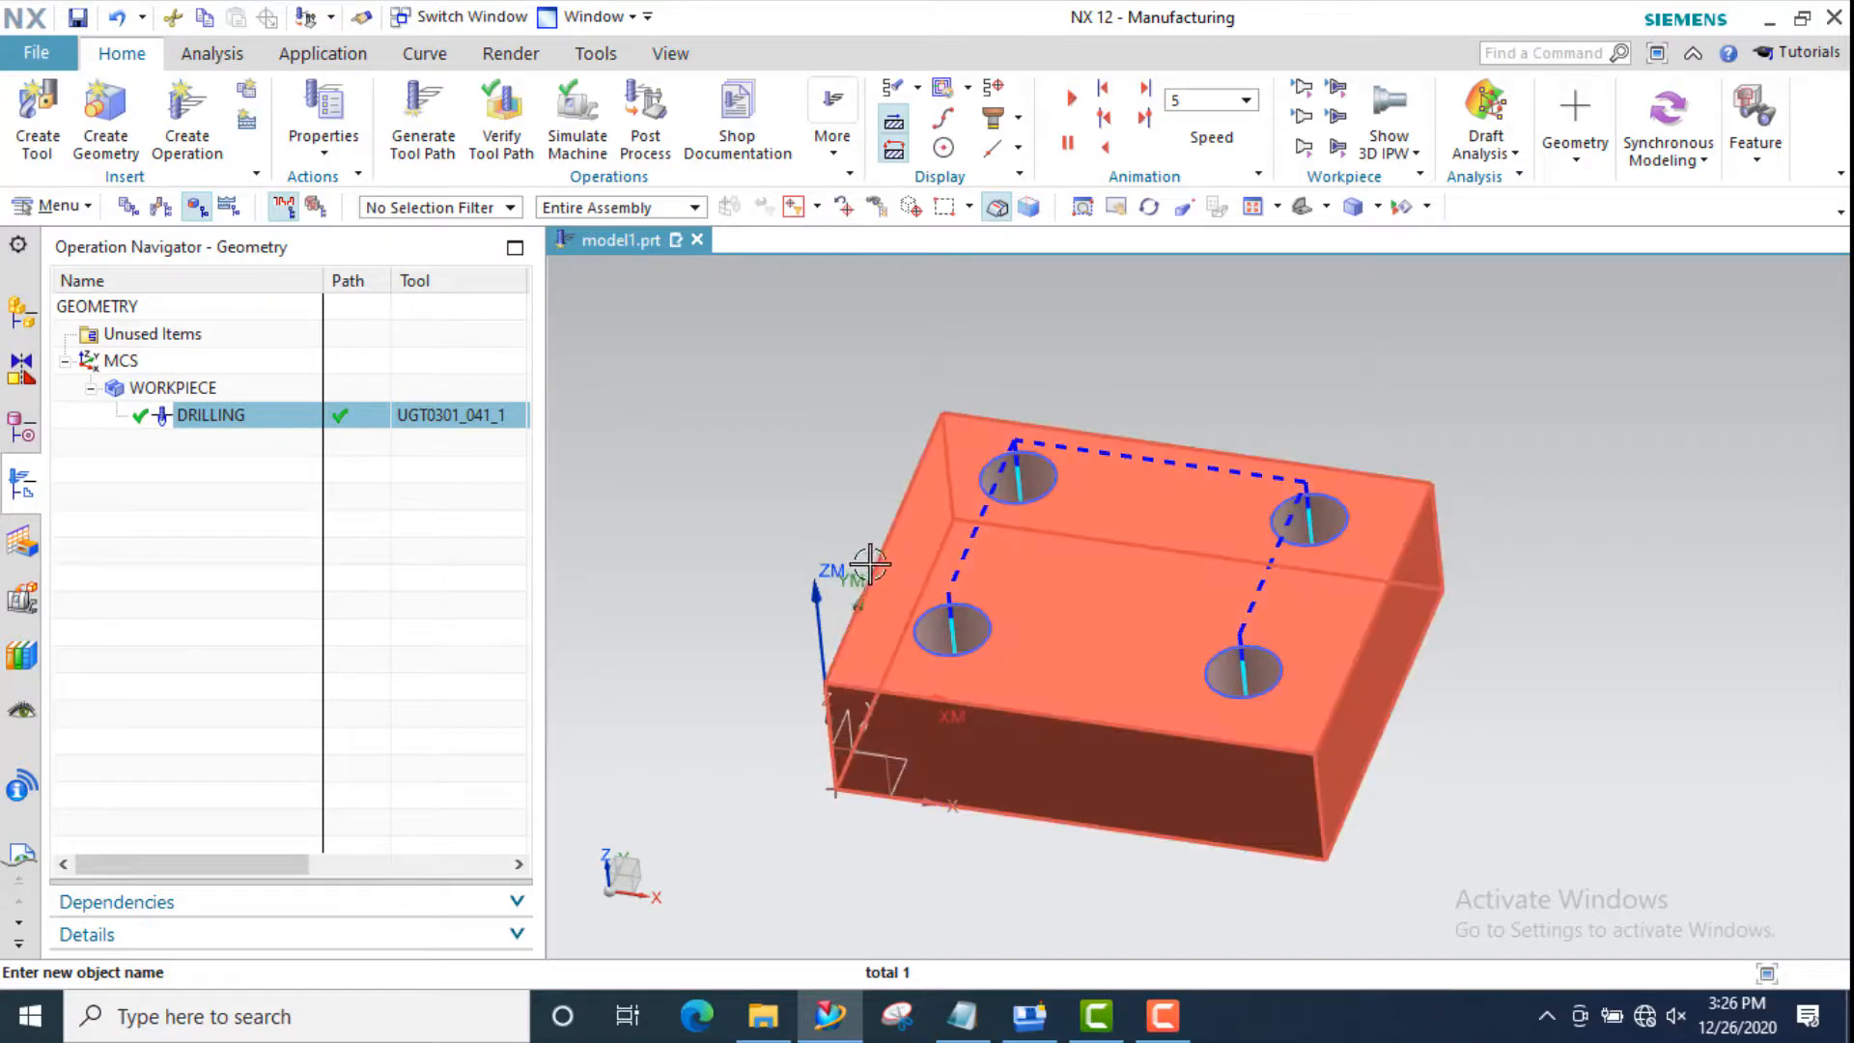
scroll(1175, 582, "up", 2)
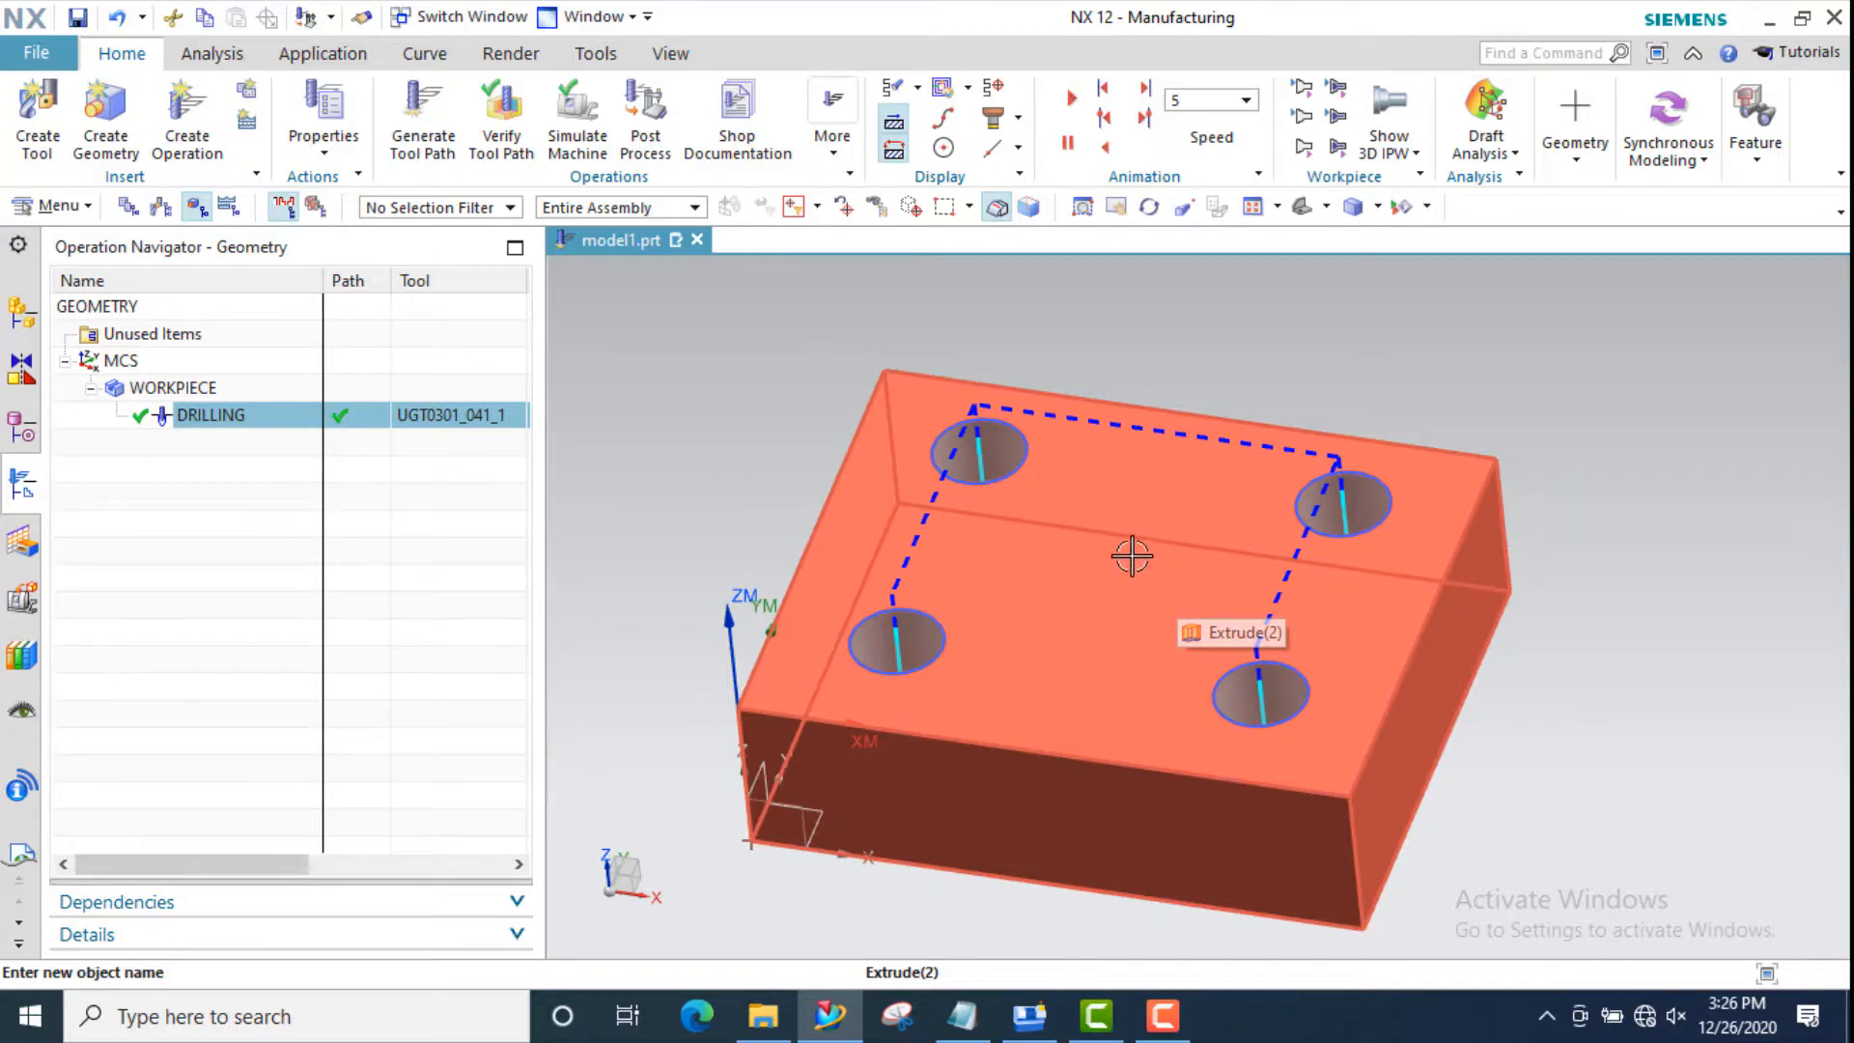
left_click(1131, 550)
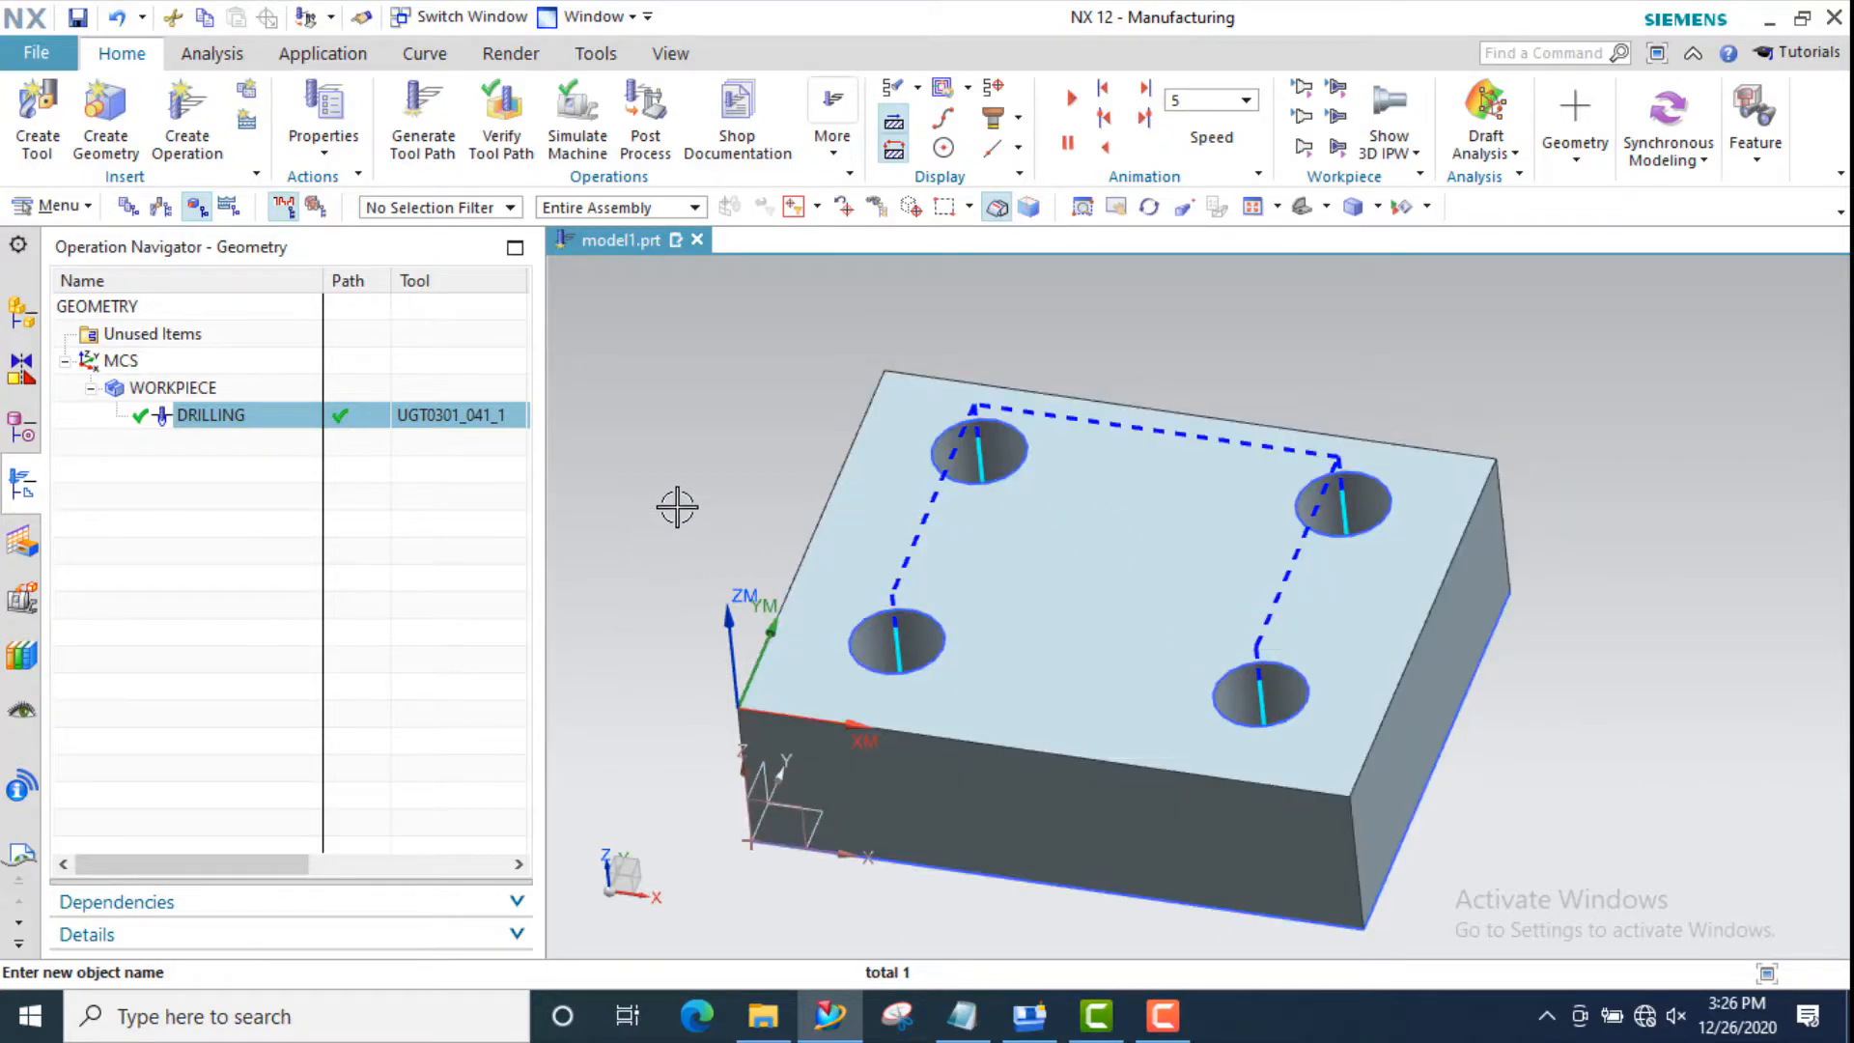